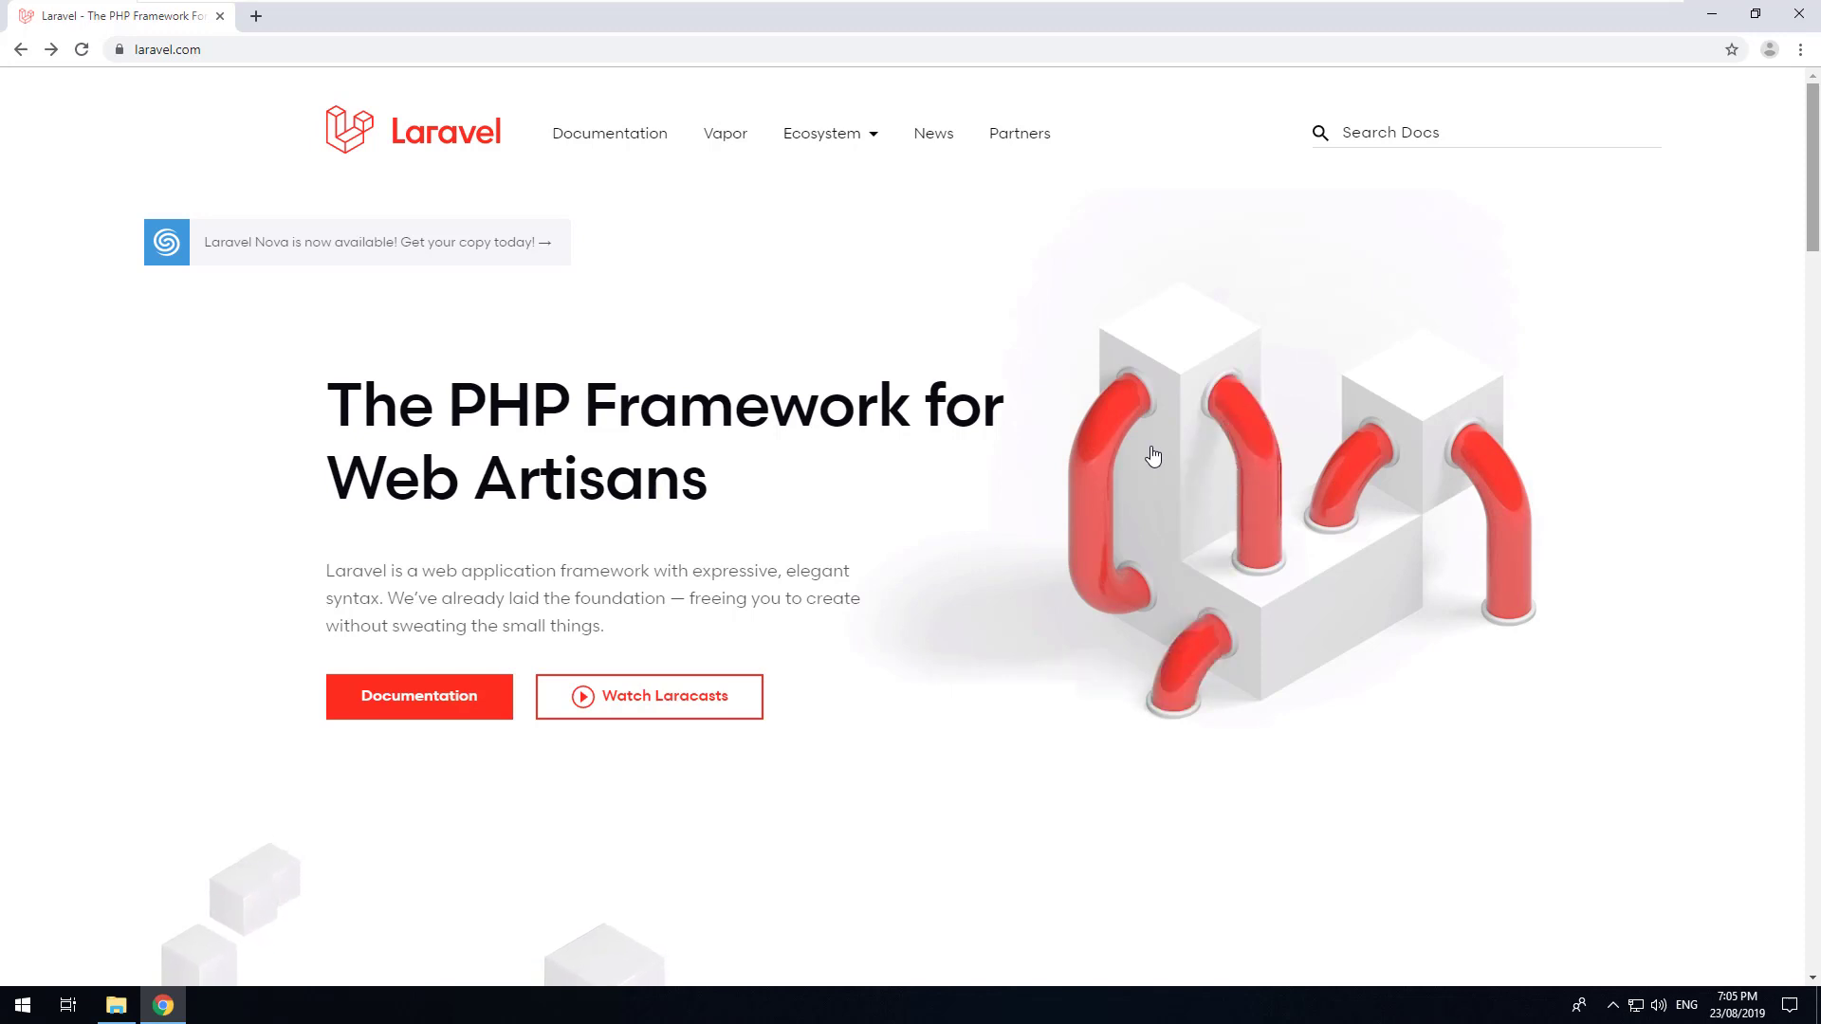
- Search Google for 'xampp' and download the XAMPP for Windows installer from apachefriends.org
click(254, 18)
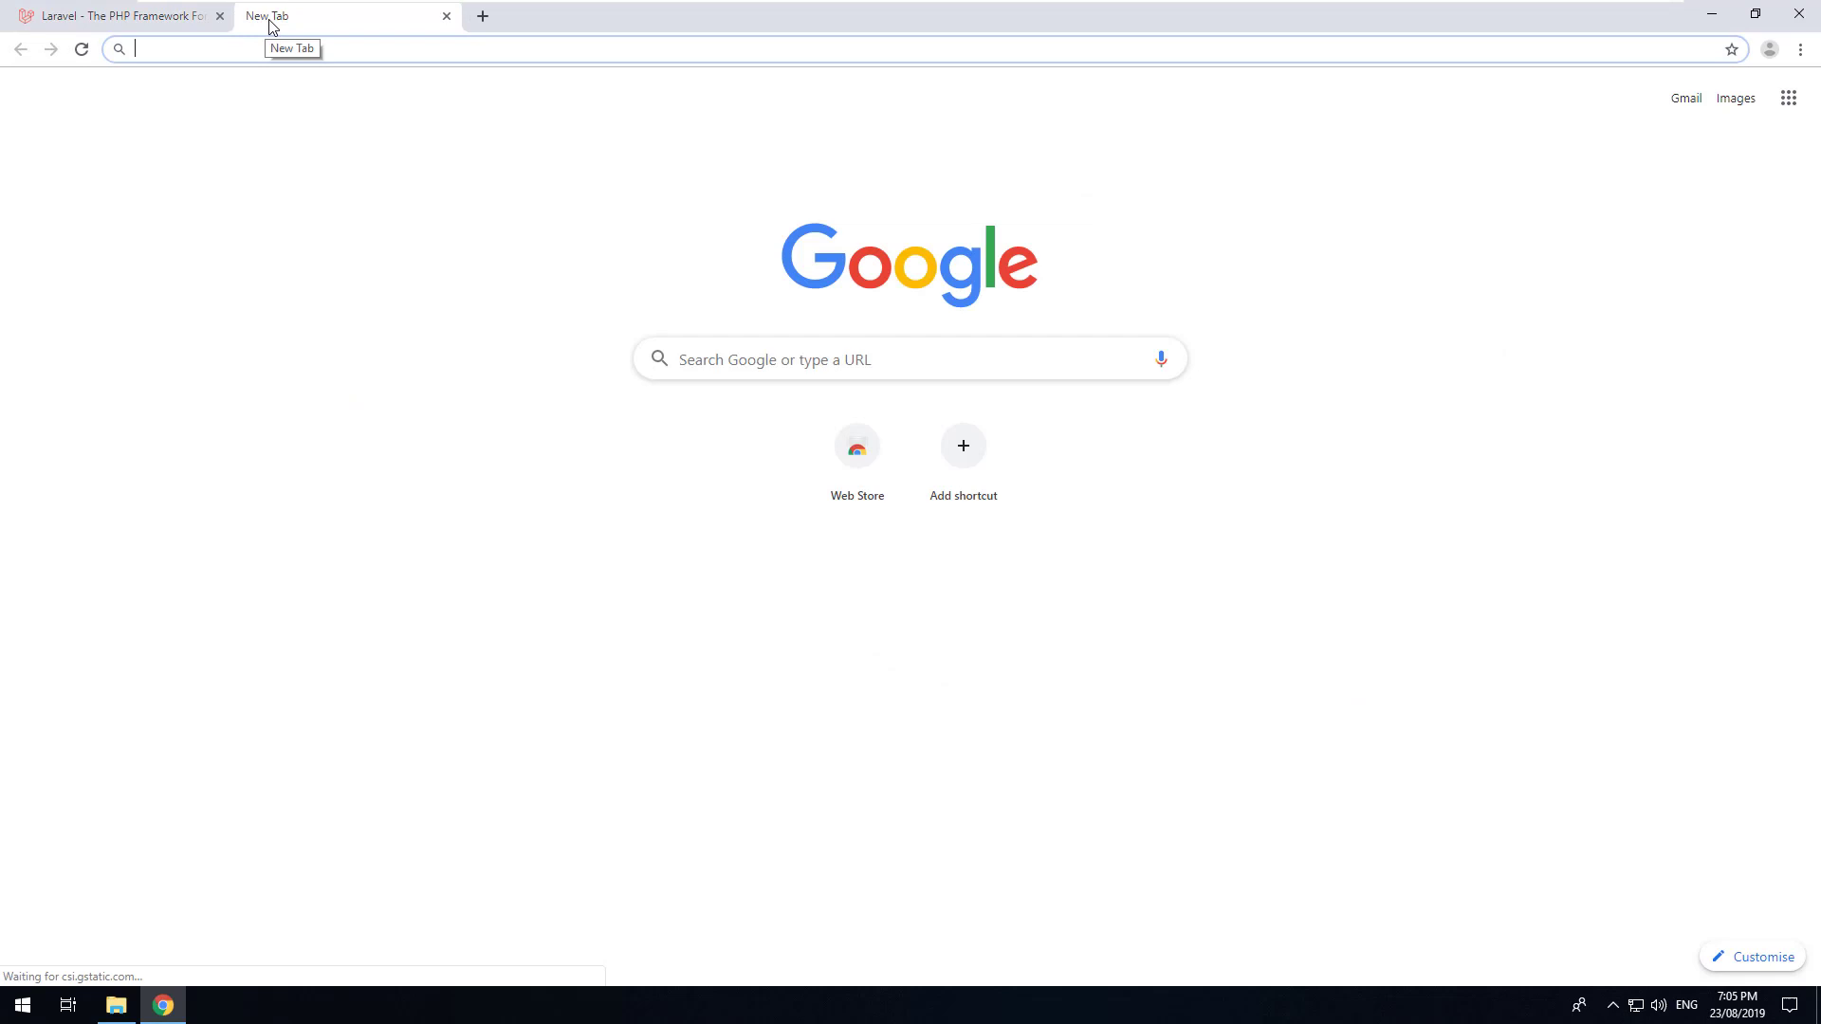
text(xampp)
key(Return)
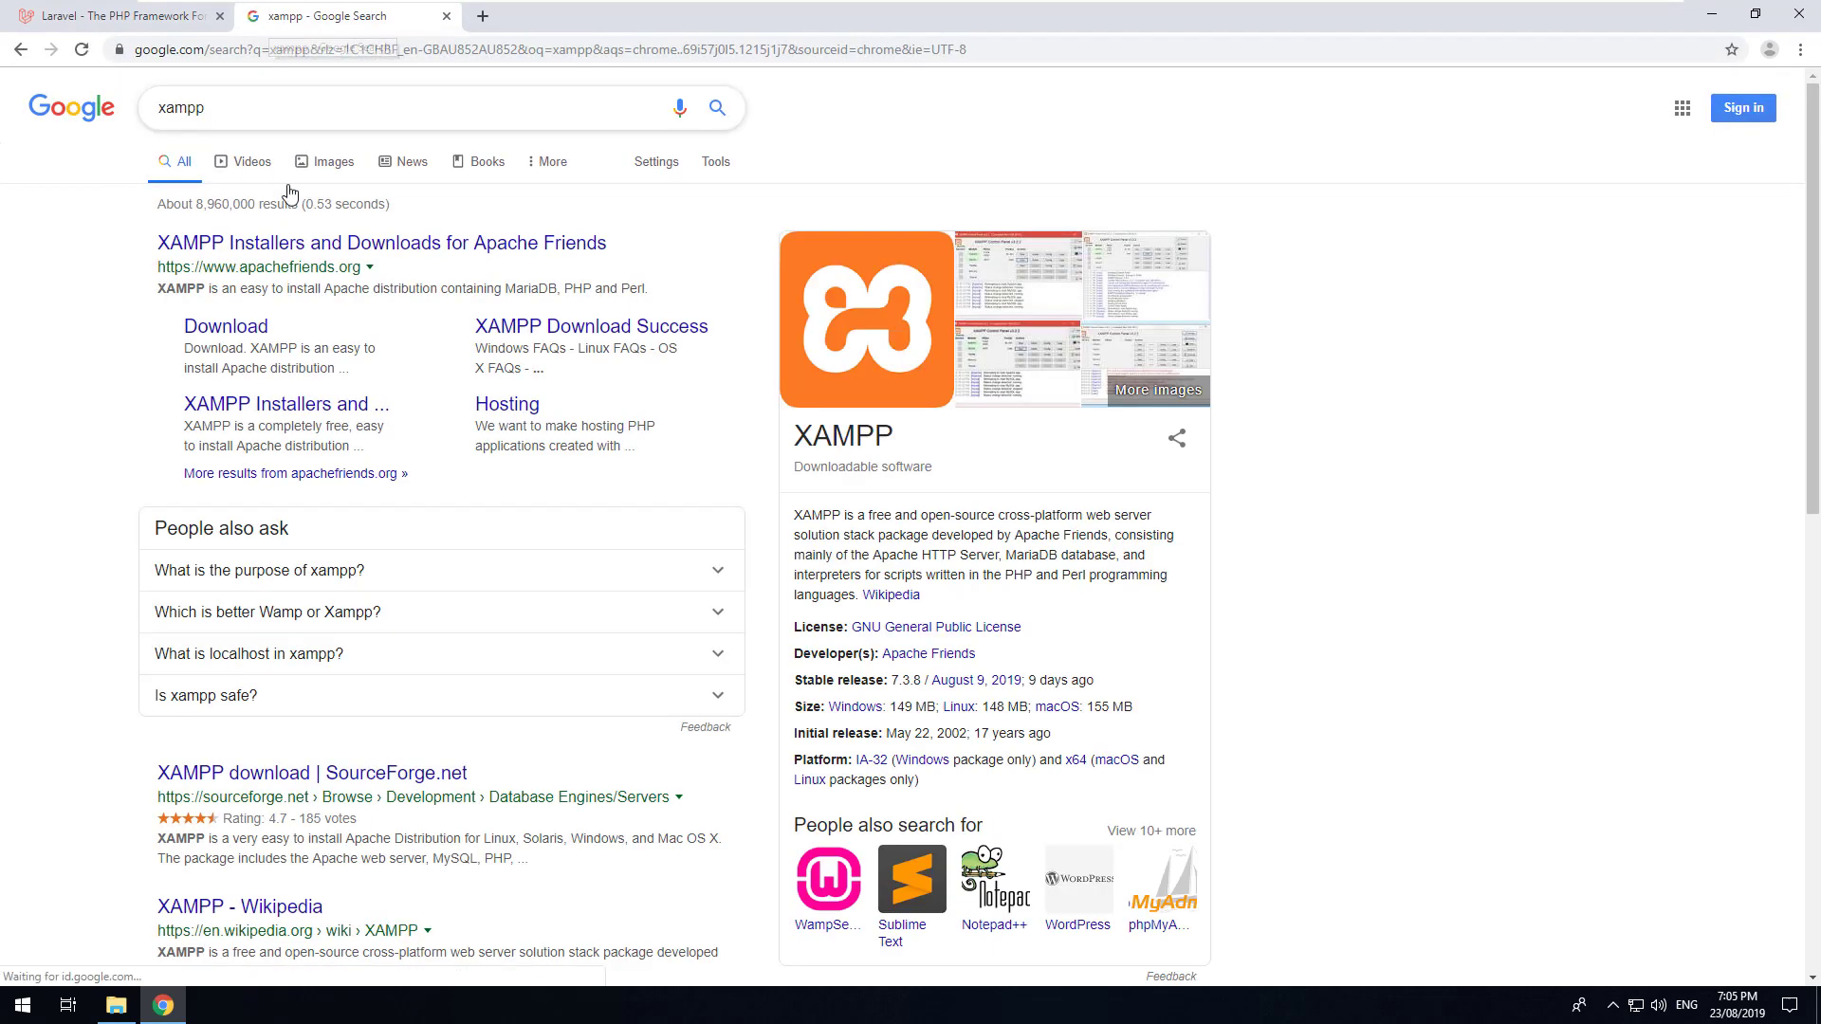
click(266, 245)
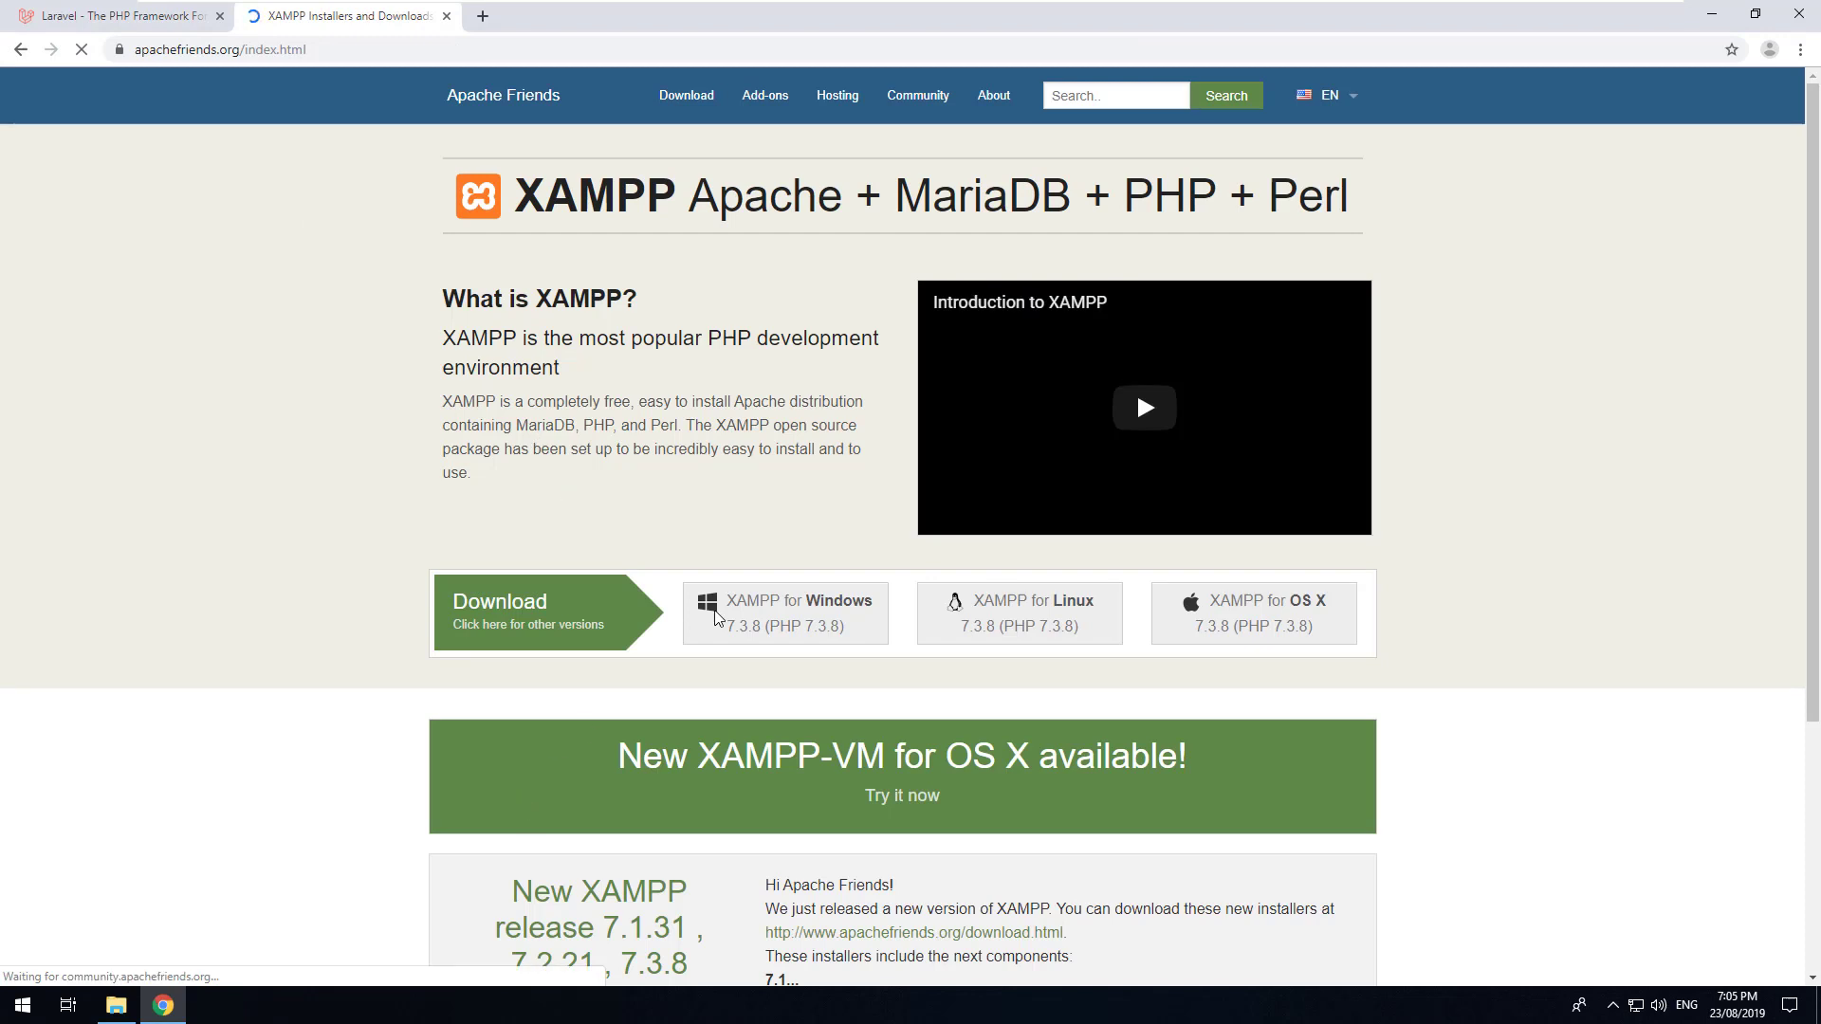
click(806, 630)
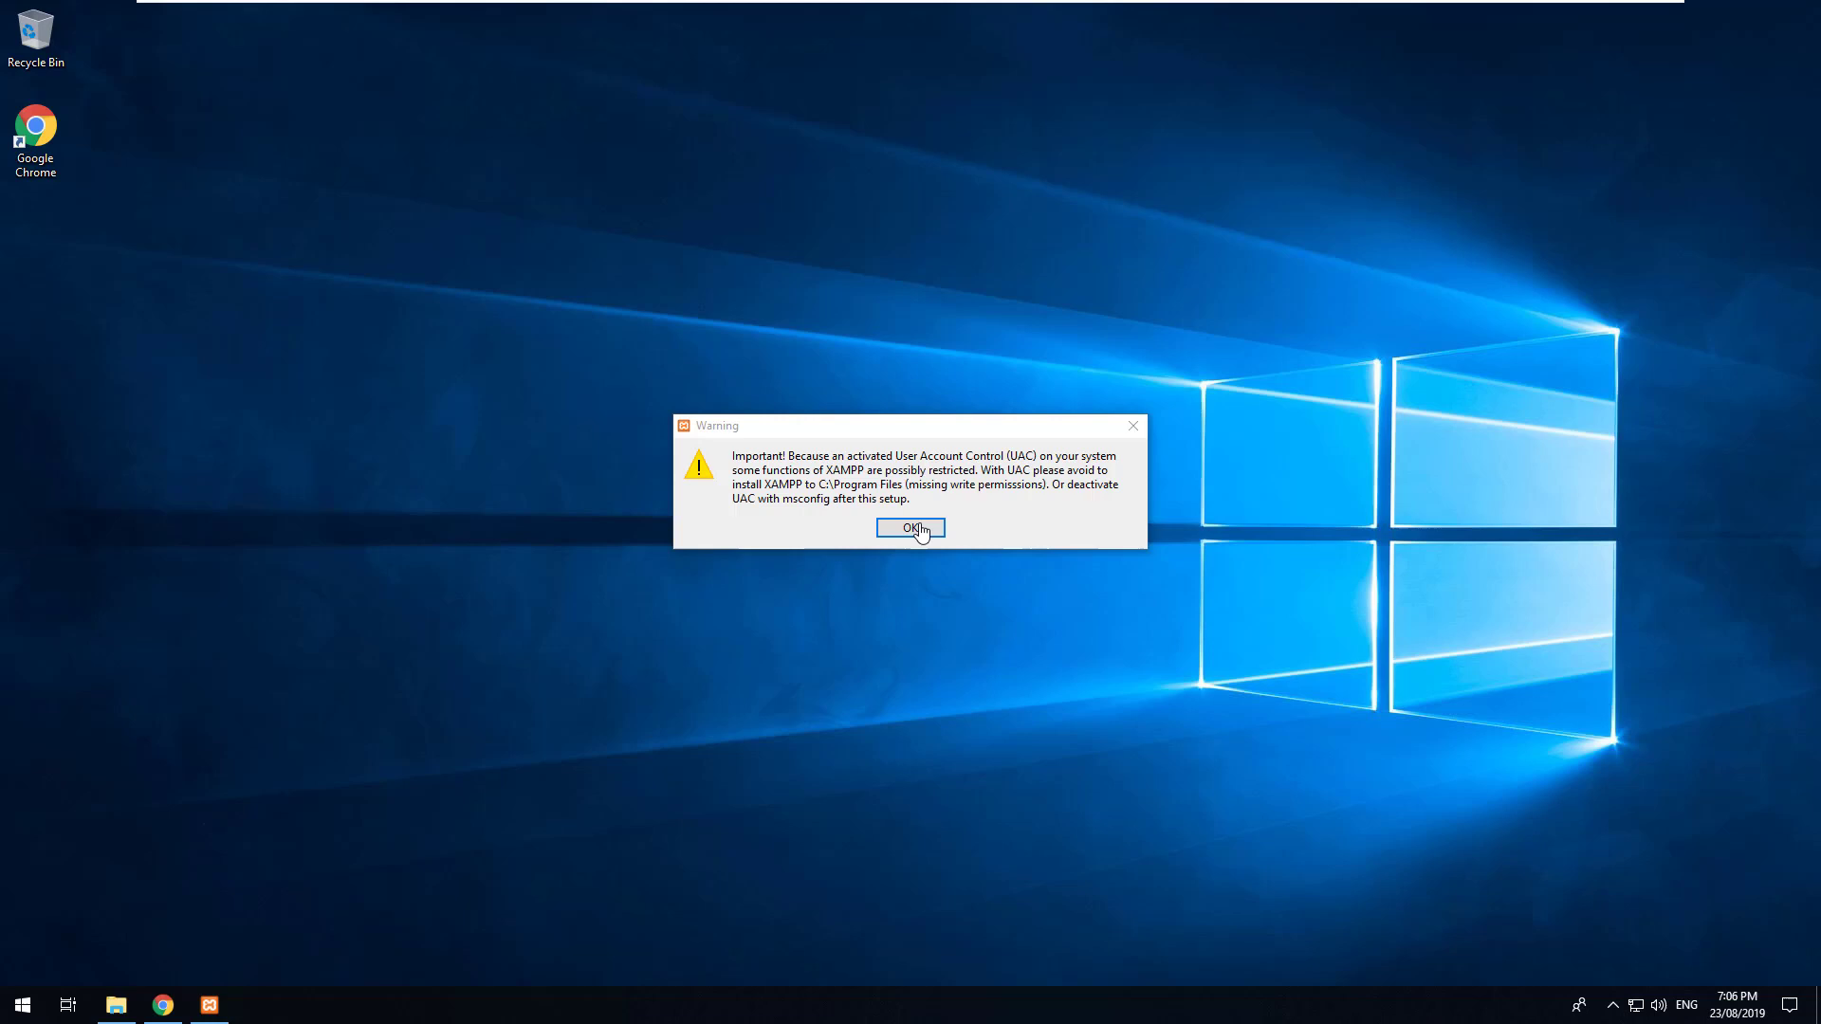
- Dismiss the UAC warning and accept all components, C:\xampp folder and the Bitnami page in setup
click(918, 529)
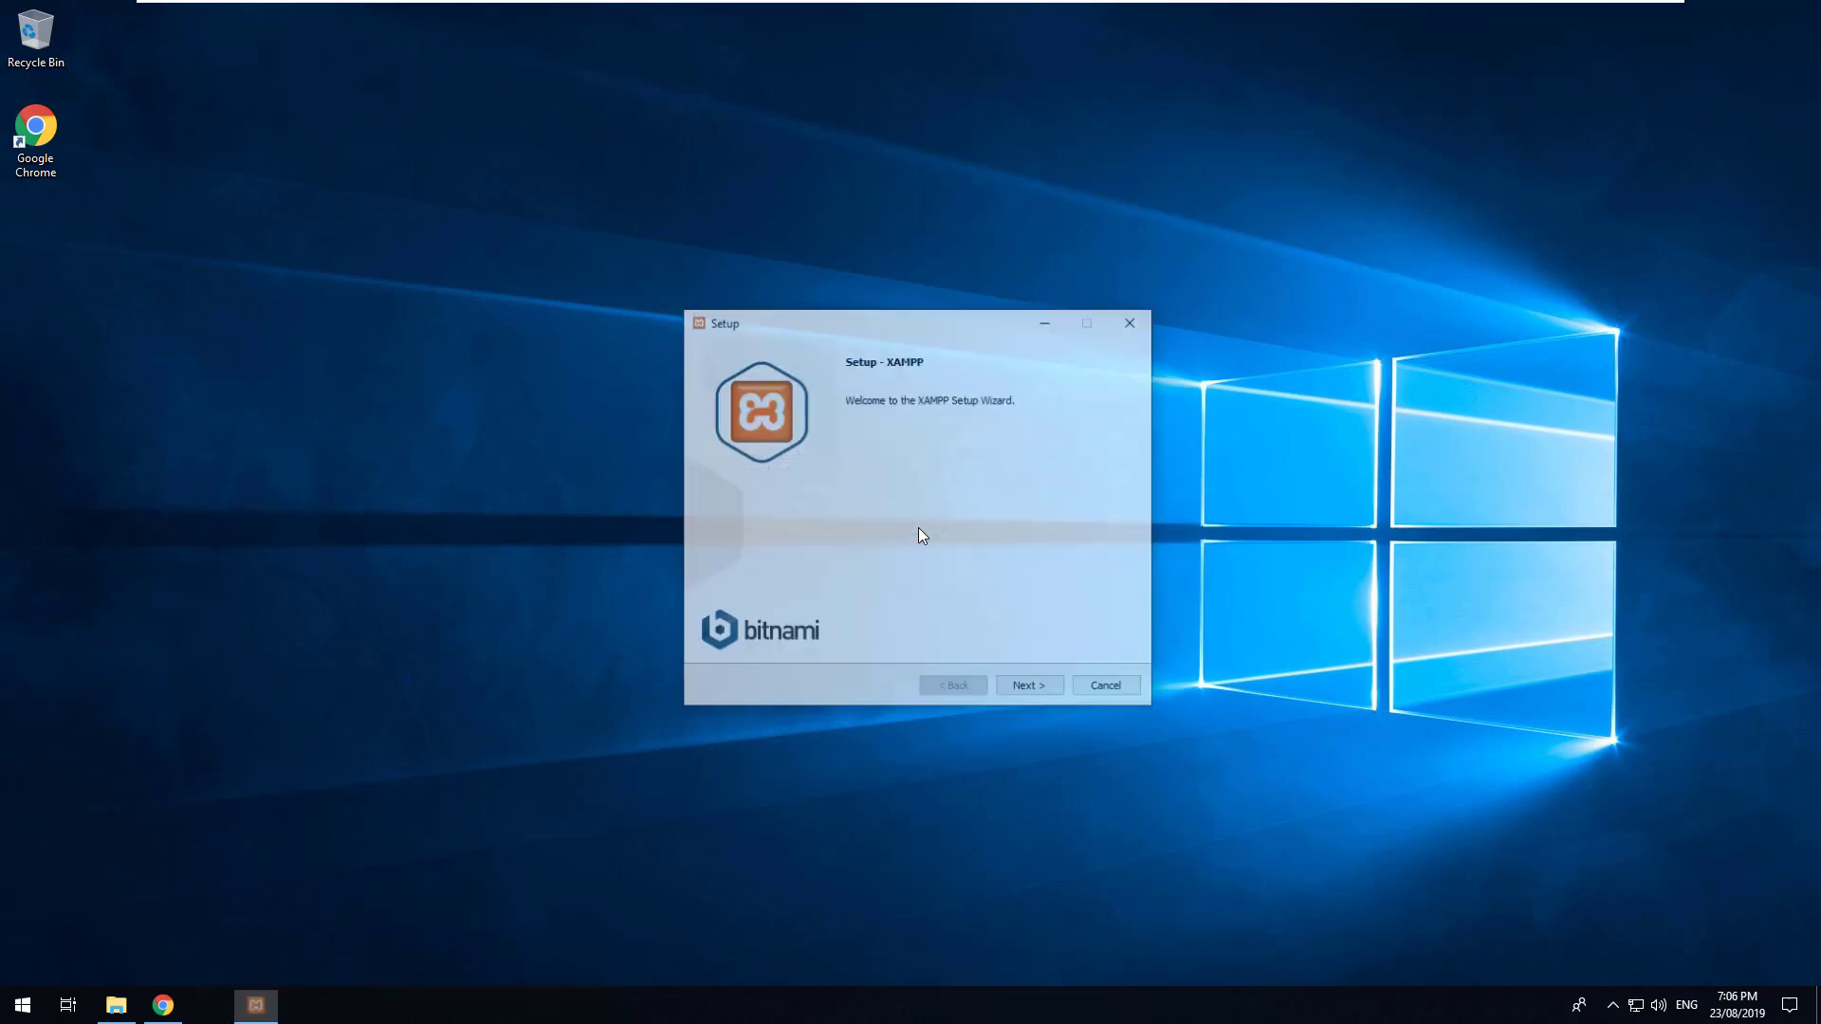
click(1022, 689)
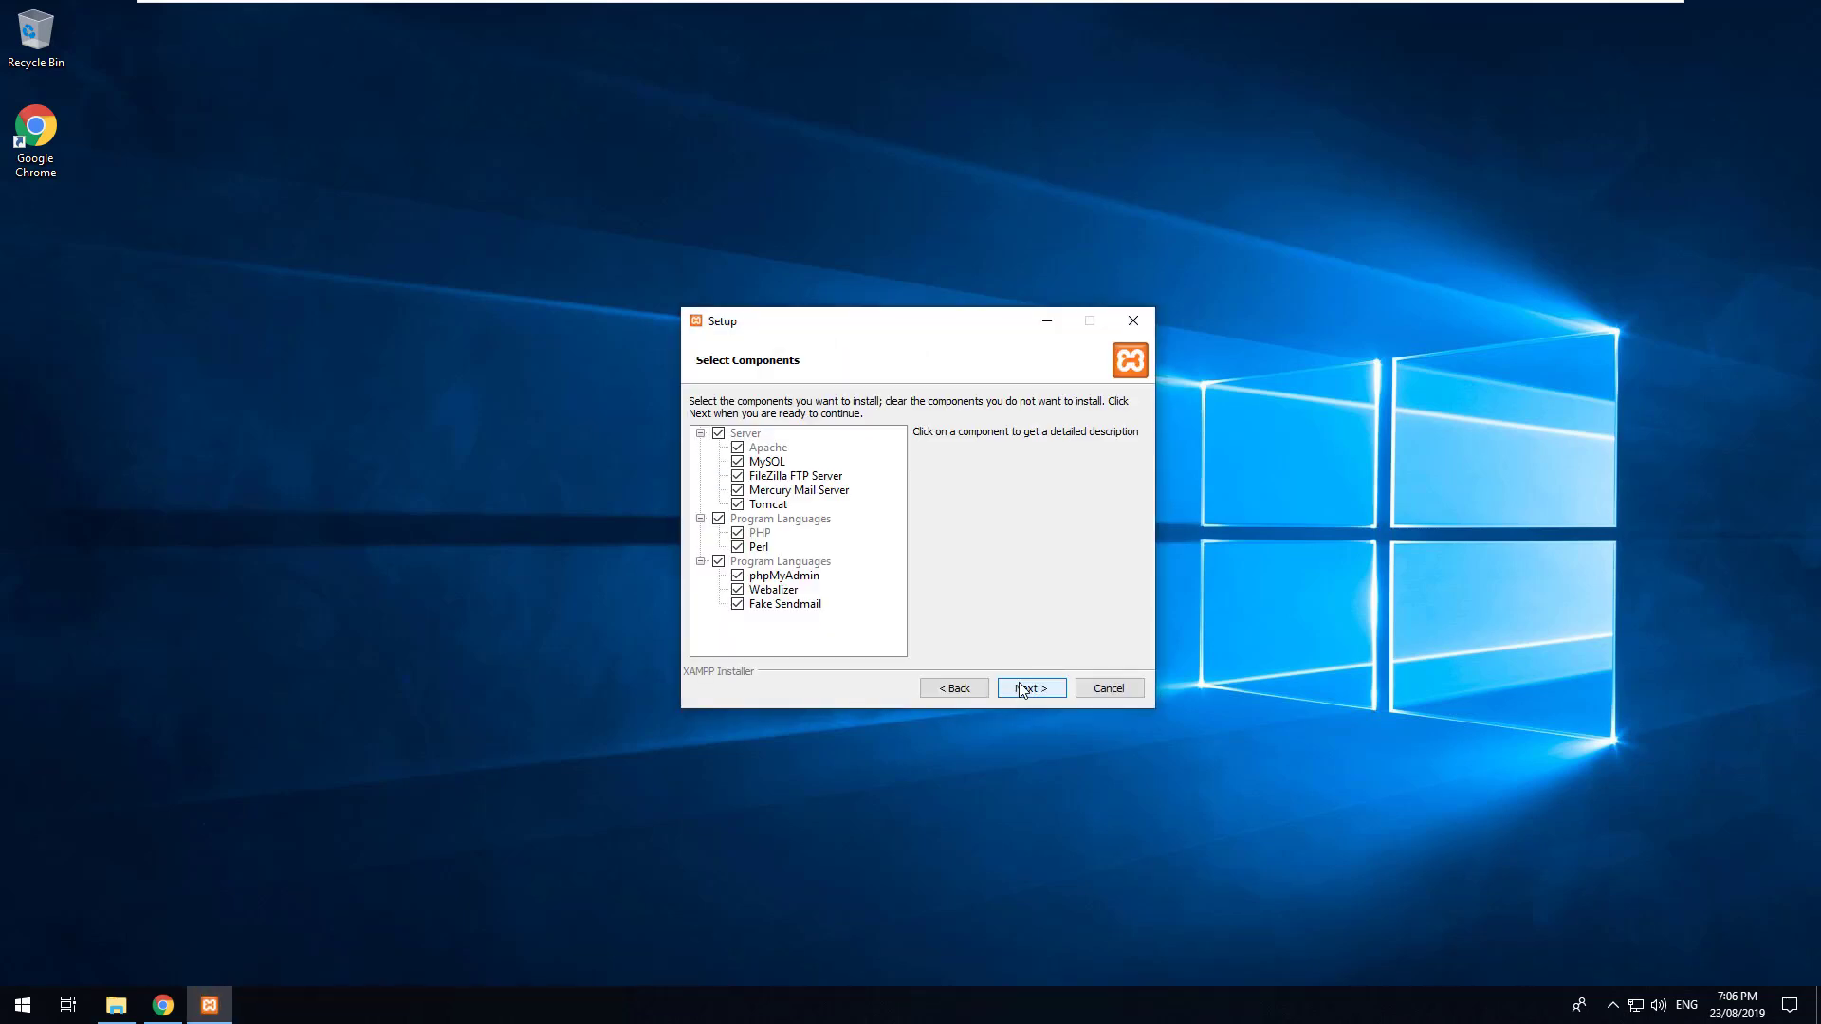
click(1023, 689)
click(845, 426)
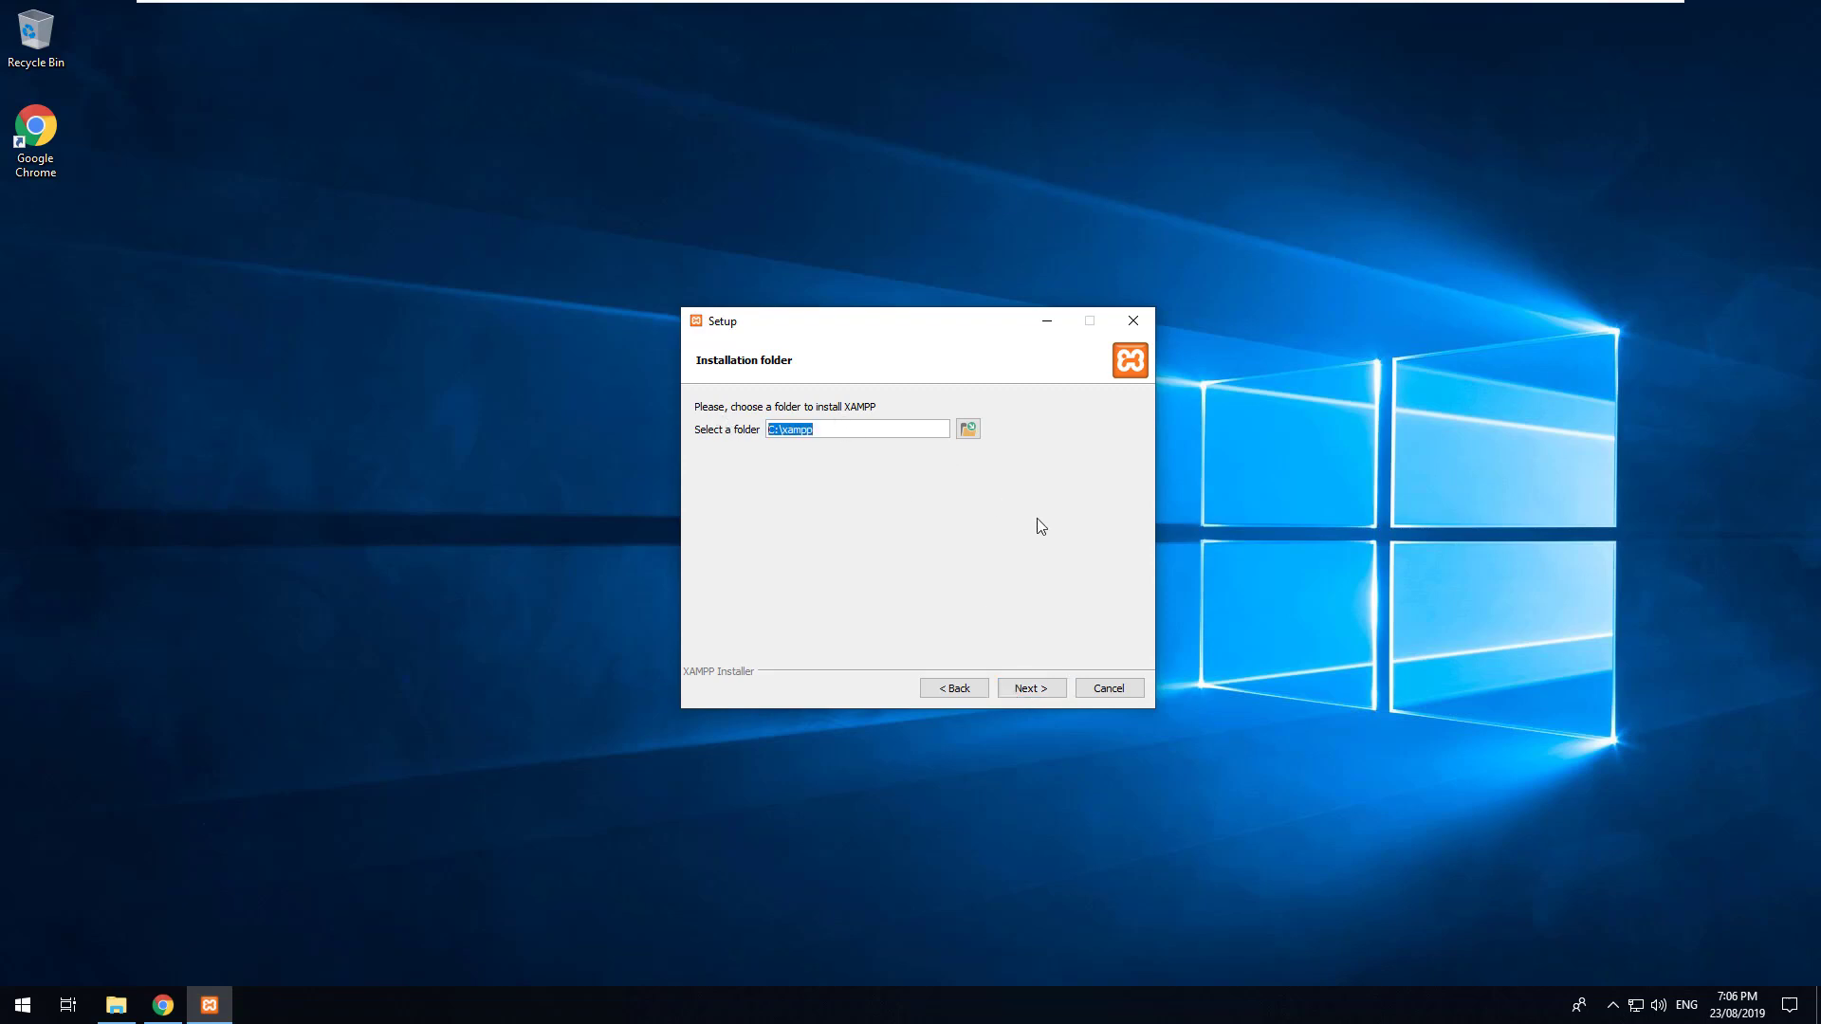
click(1032, 694)
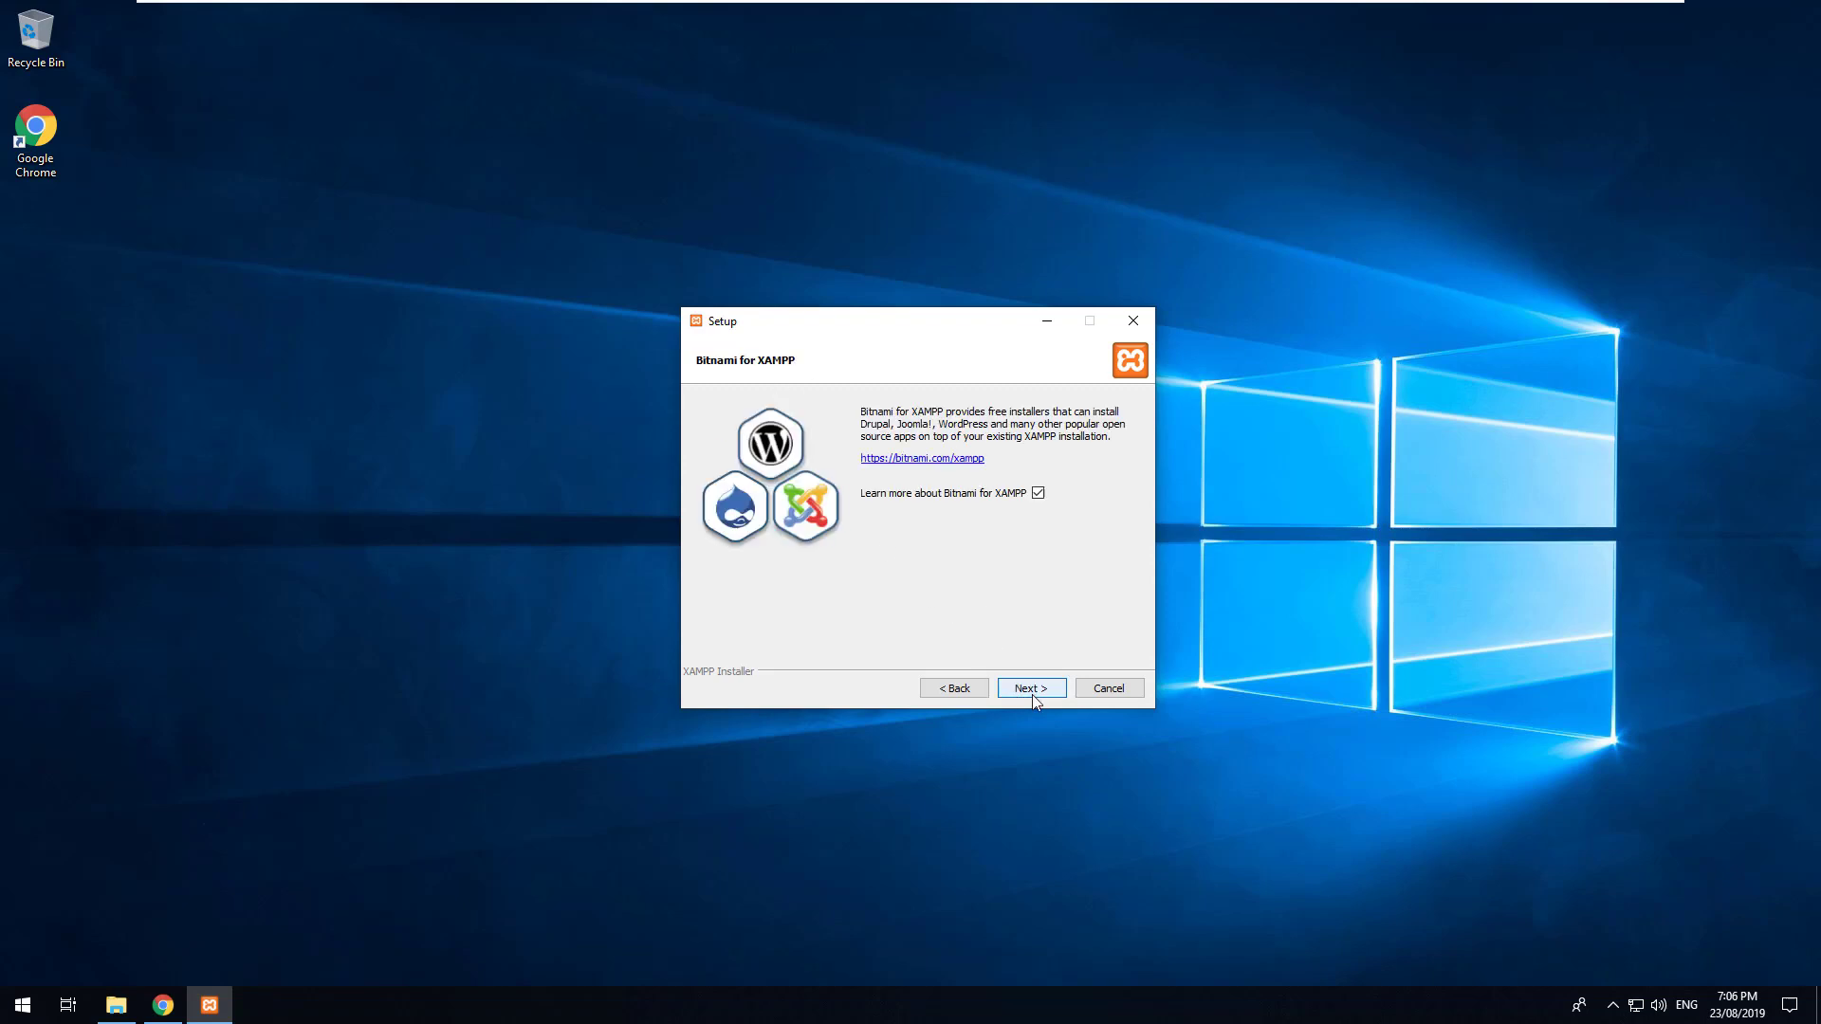
click(1034, 697)
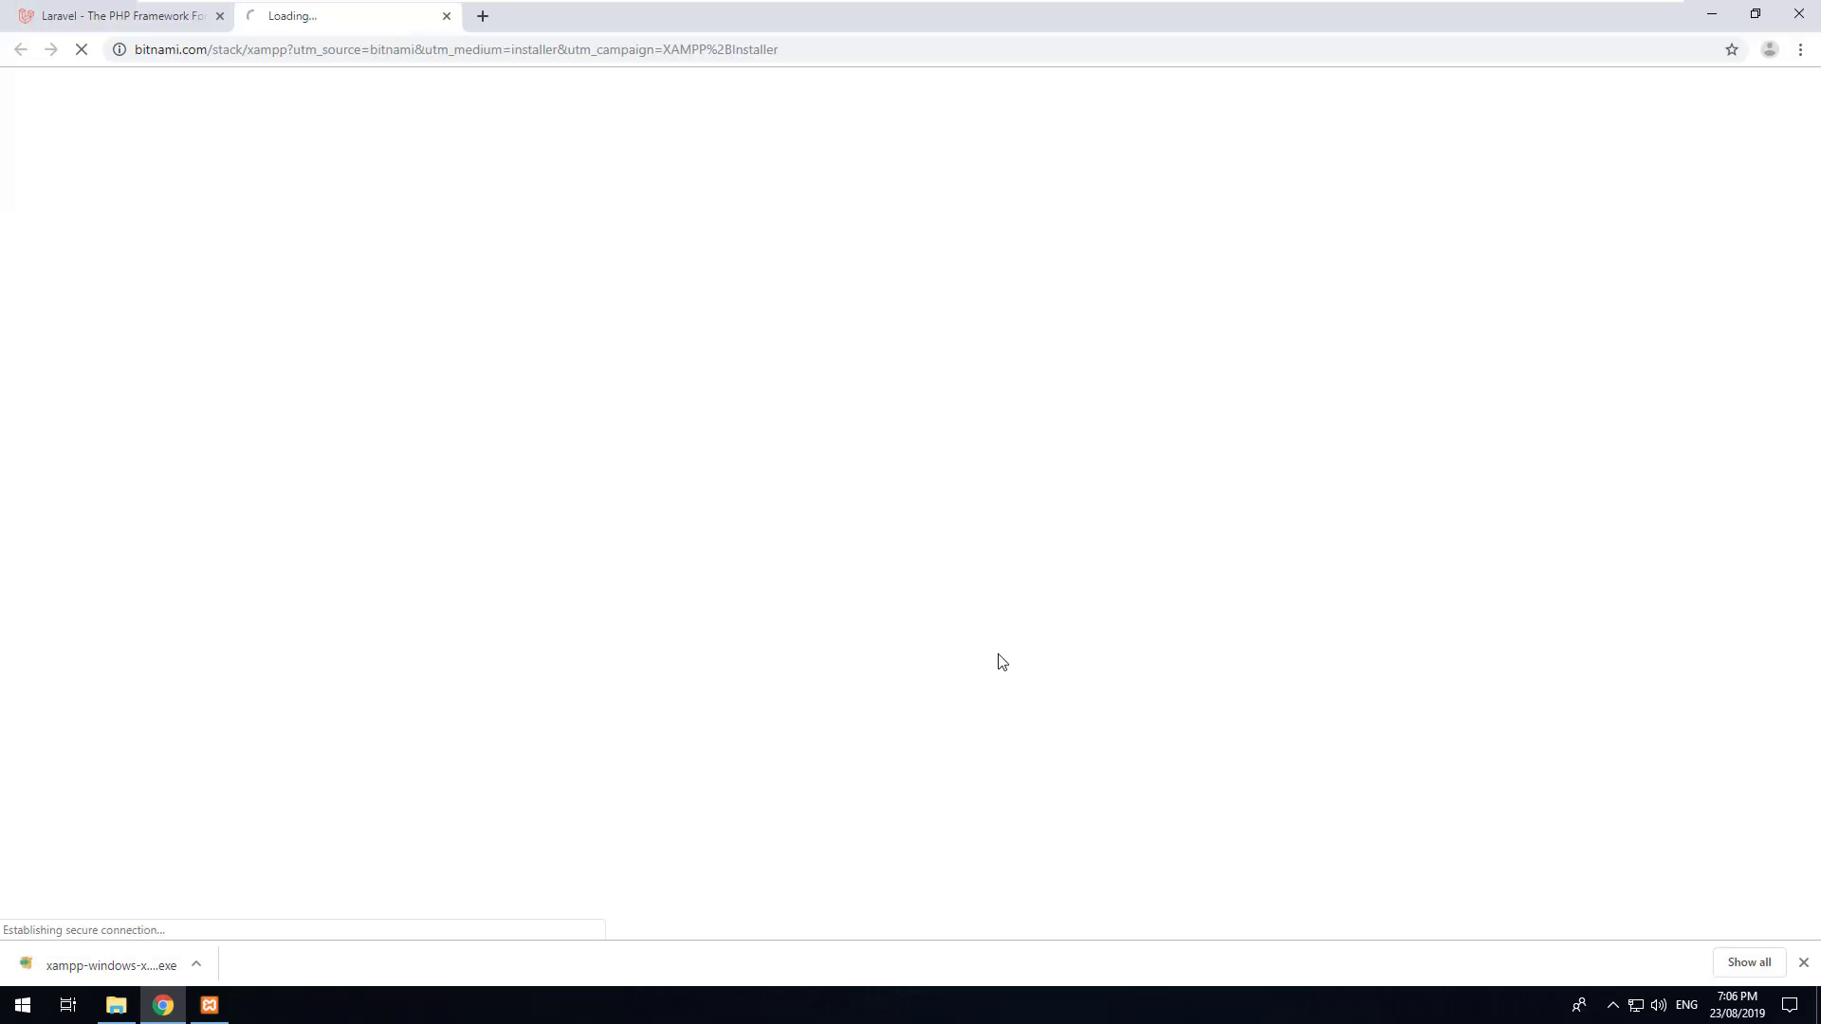
click(446, 16)
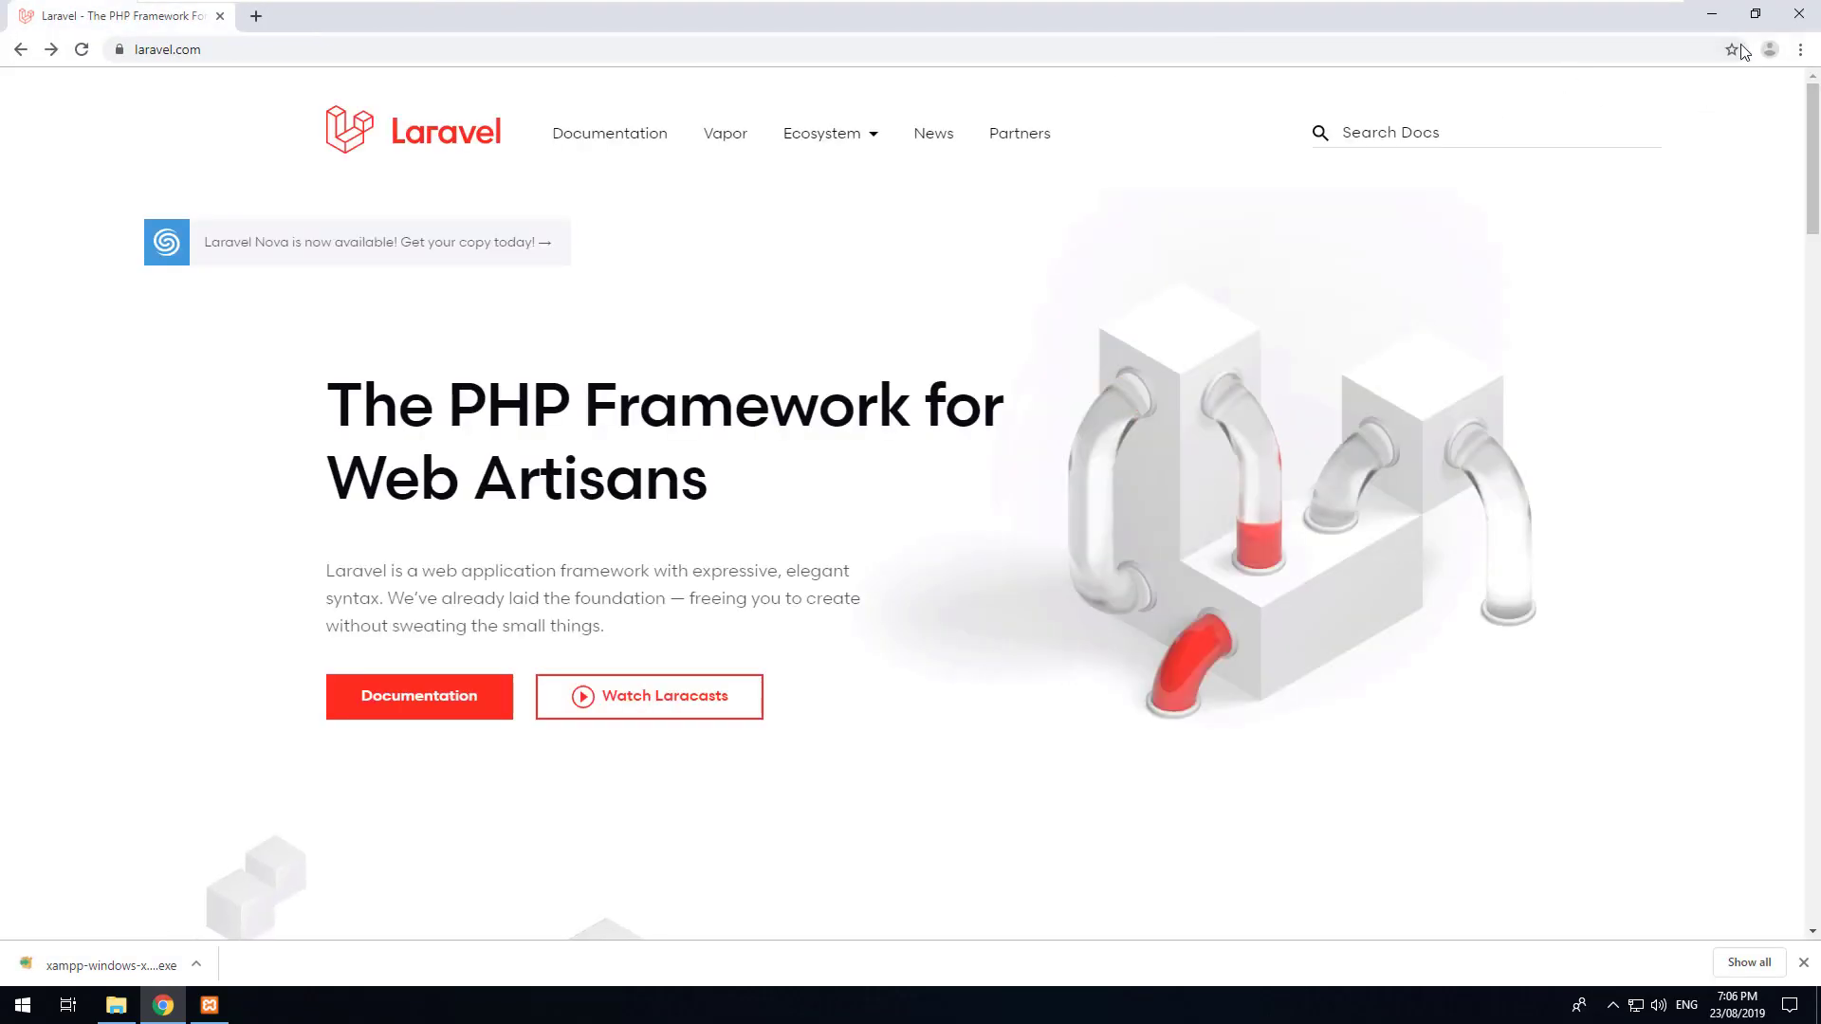
click(1712, 16)
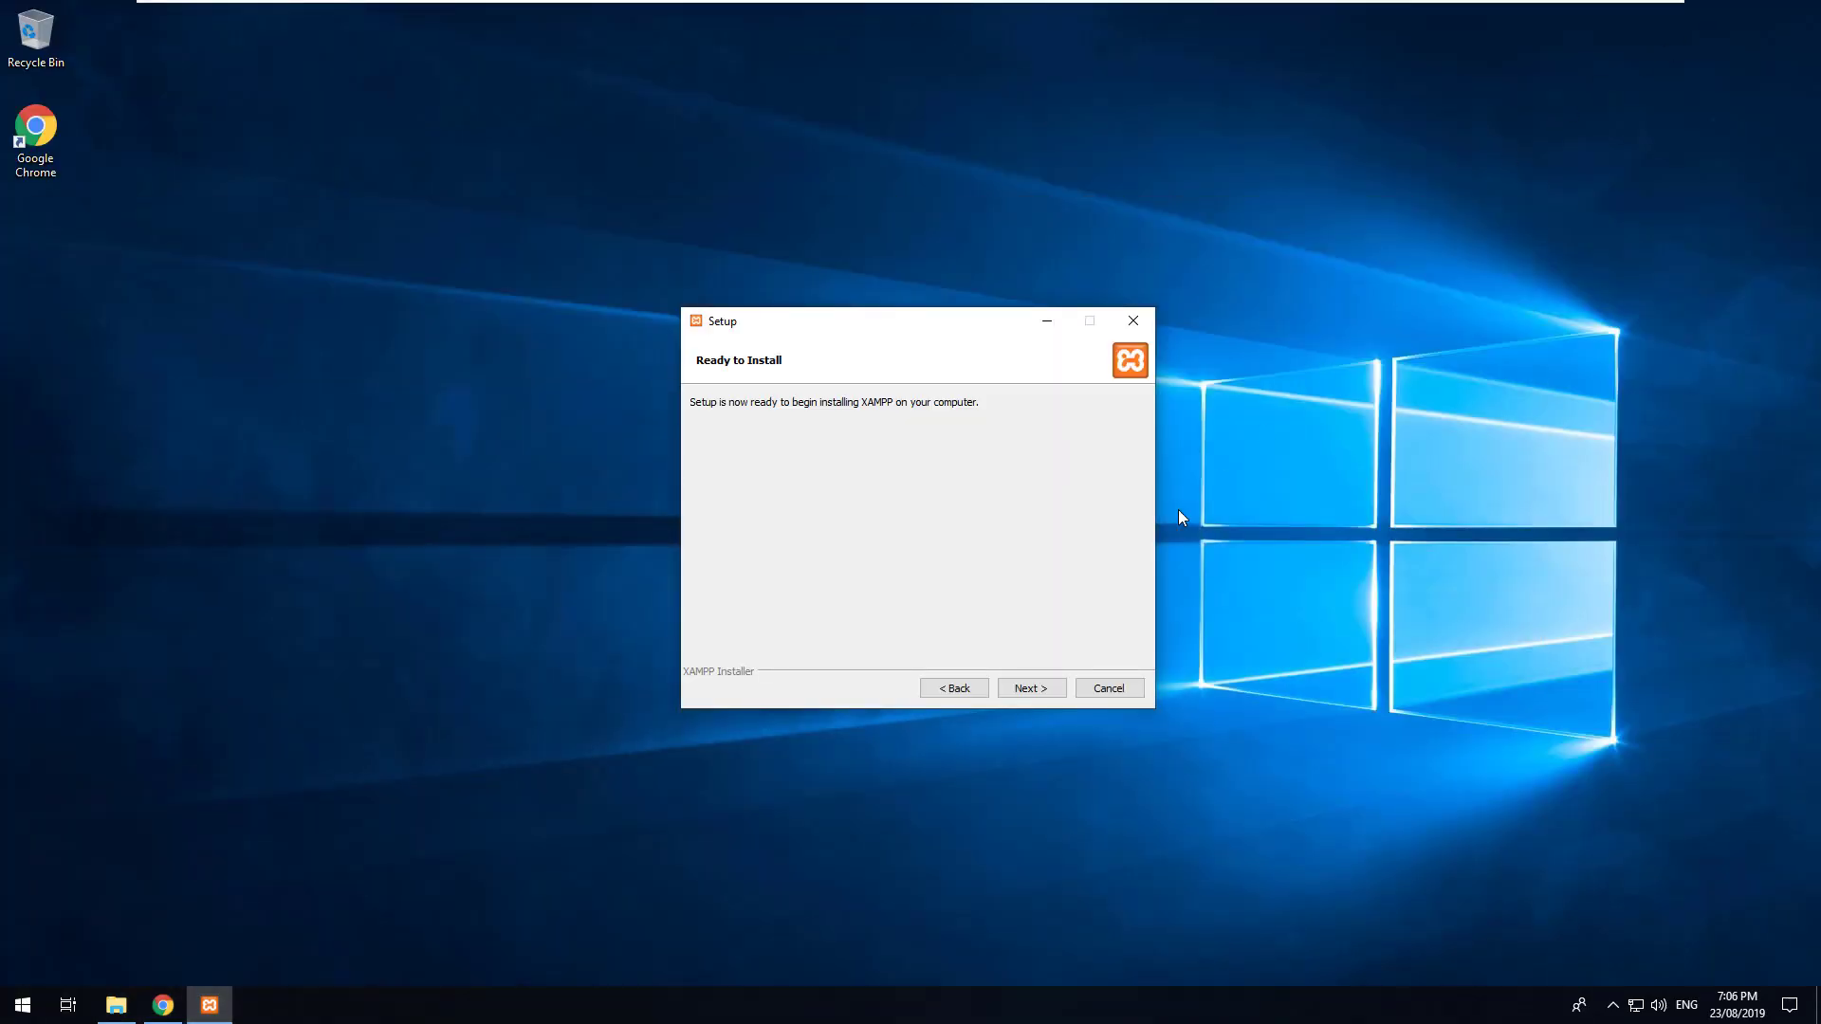
- Install XAMPP, launch the Control Panel in English, and minimize it
click(1031, 688)
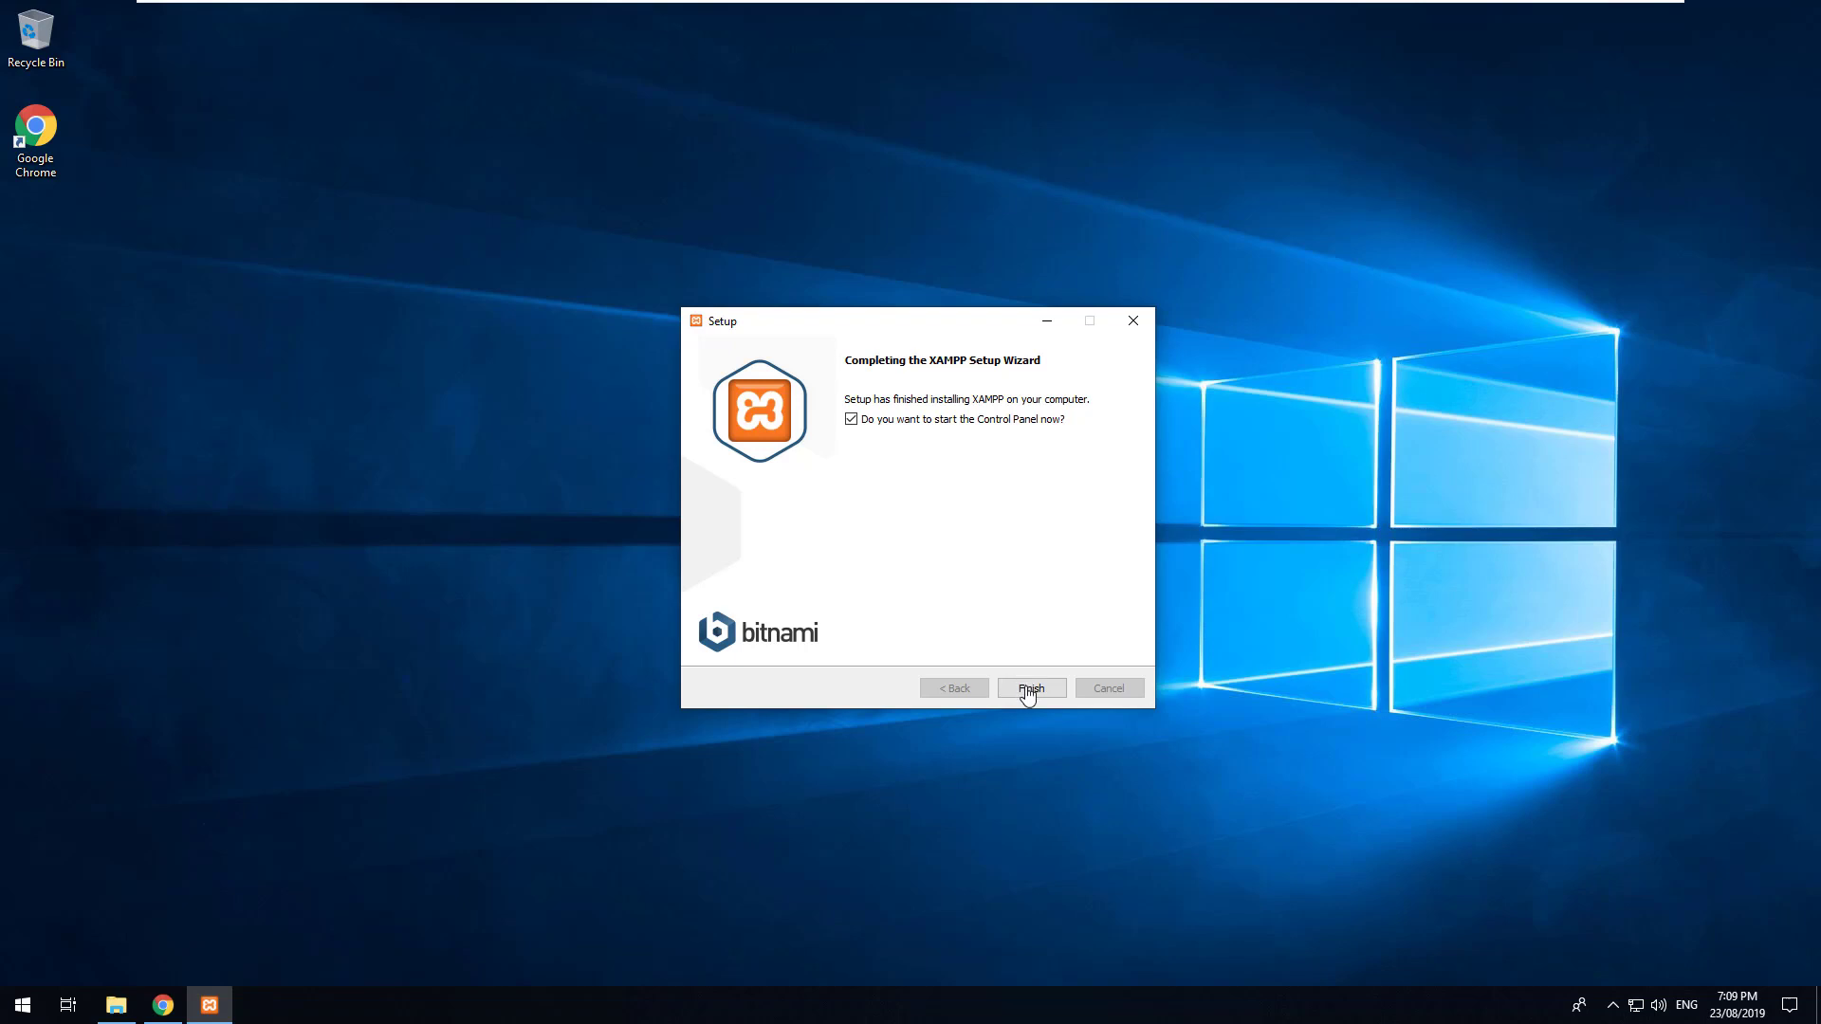
click(1033, 692)
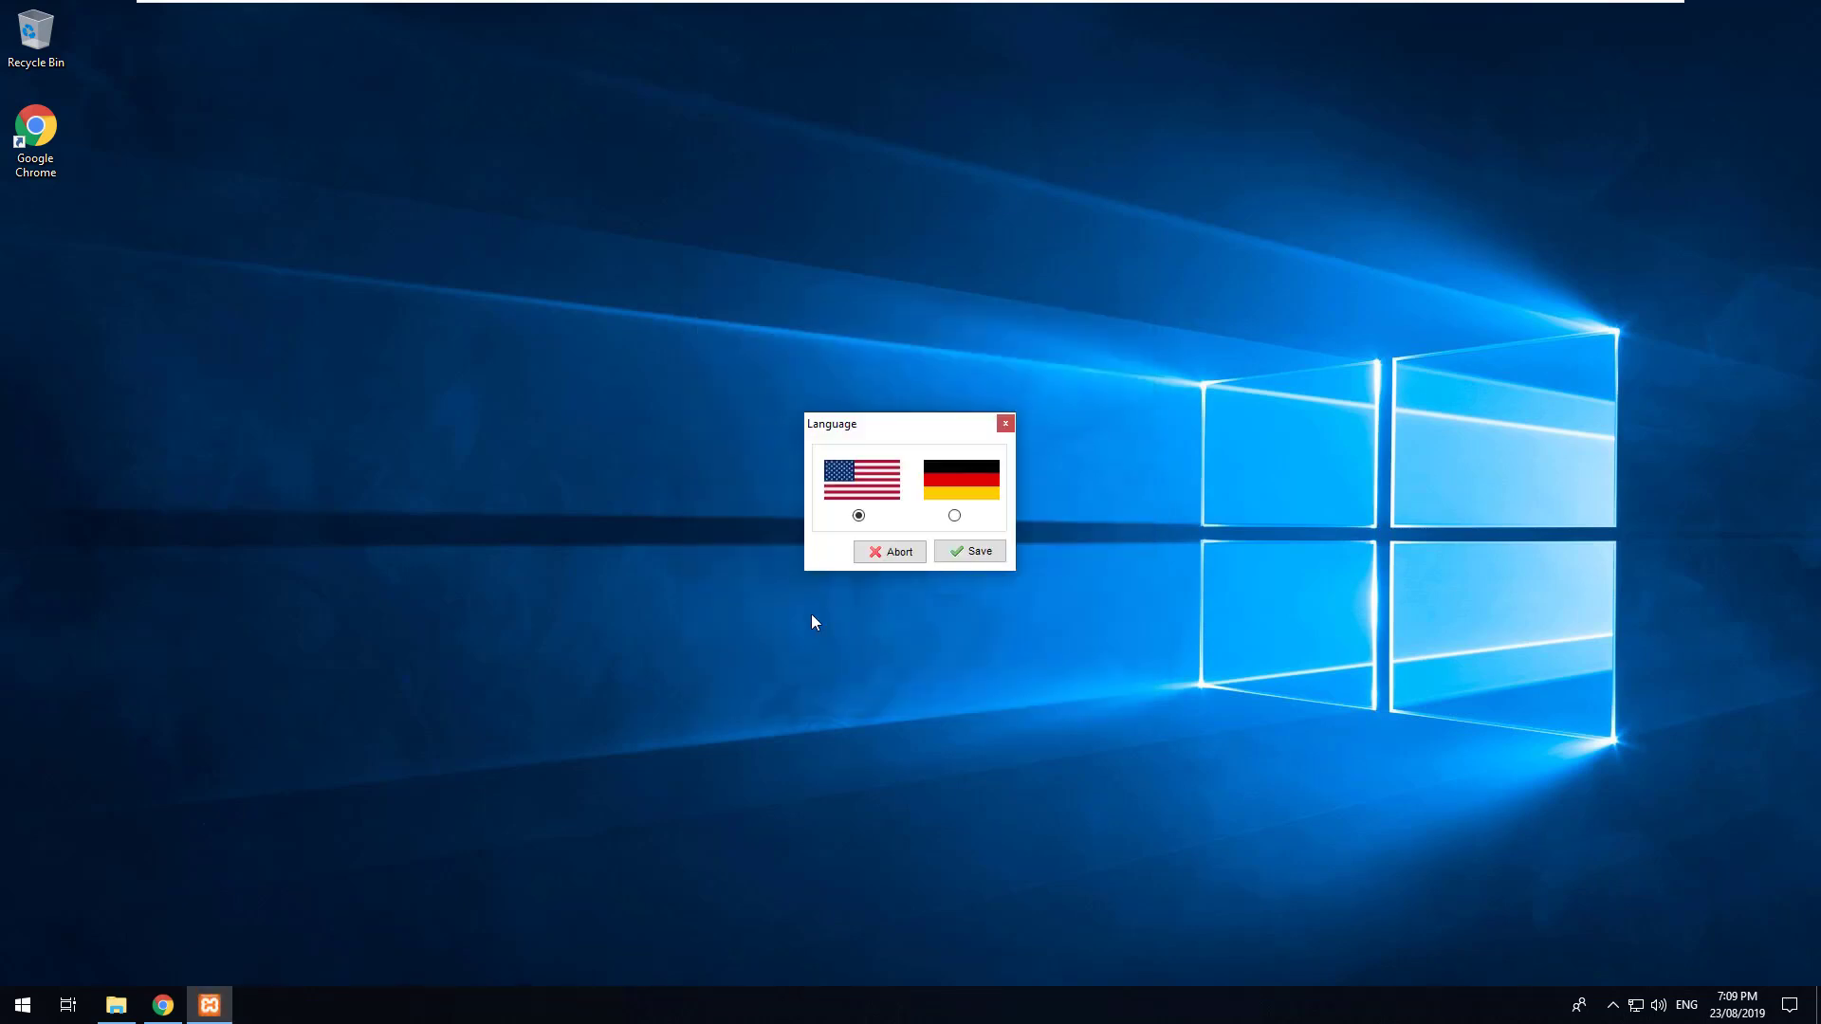
click(1001, 554)
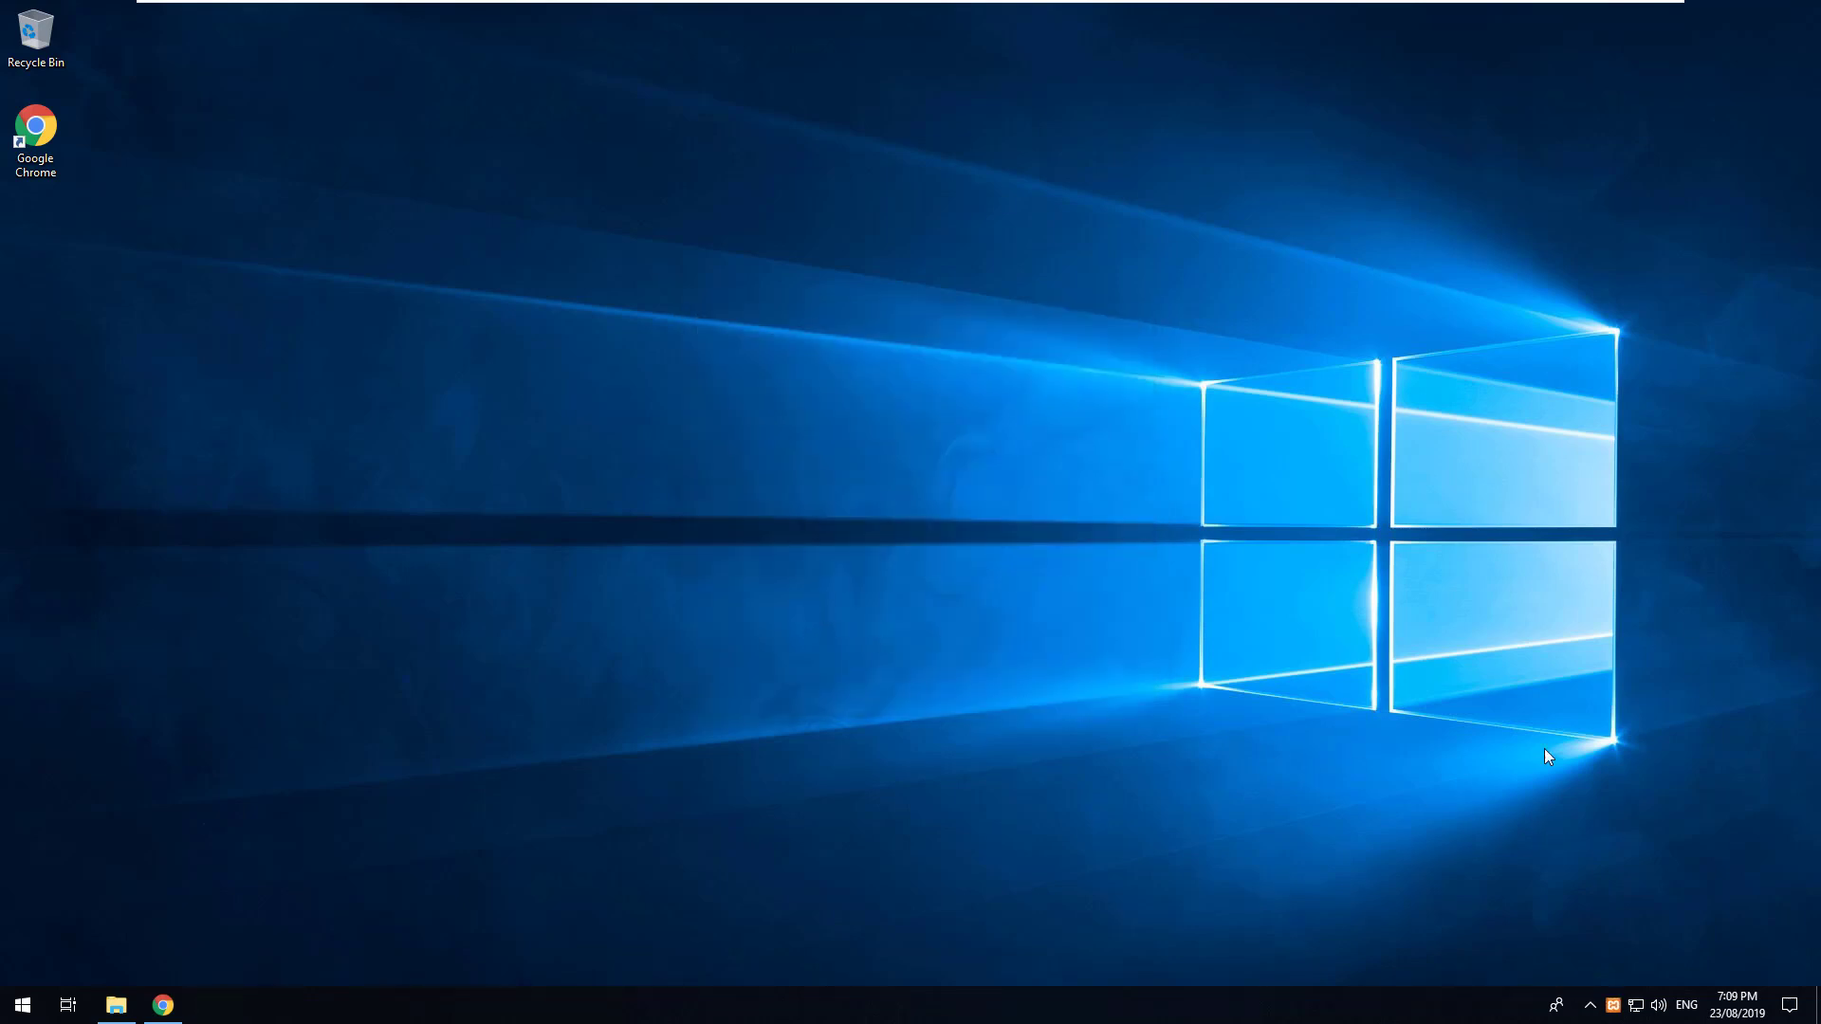
drag(343, 31, 1042, 304)
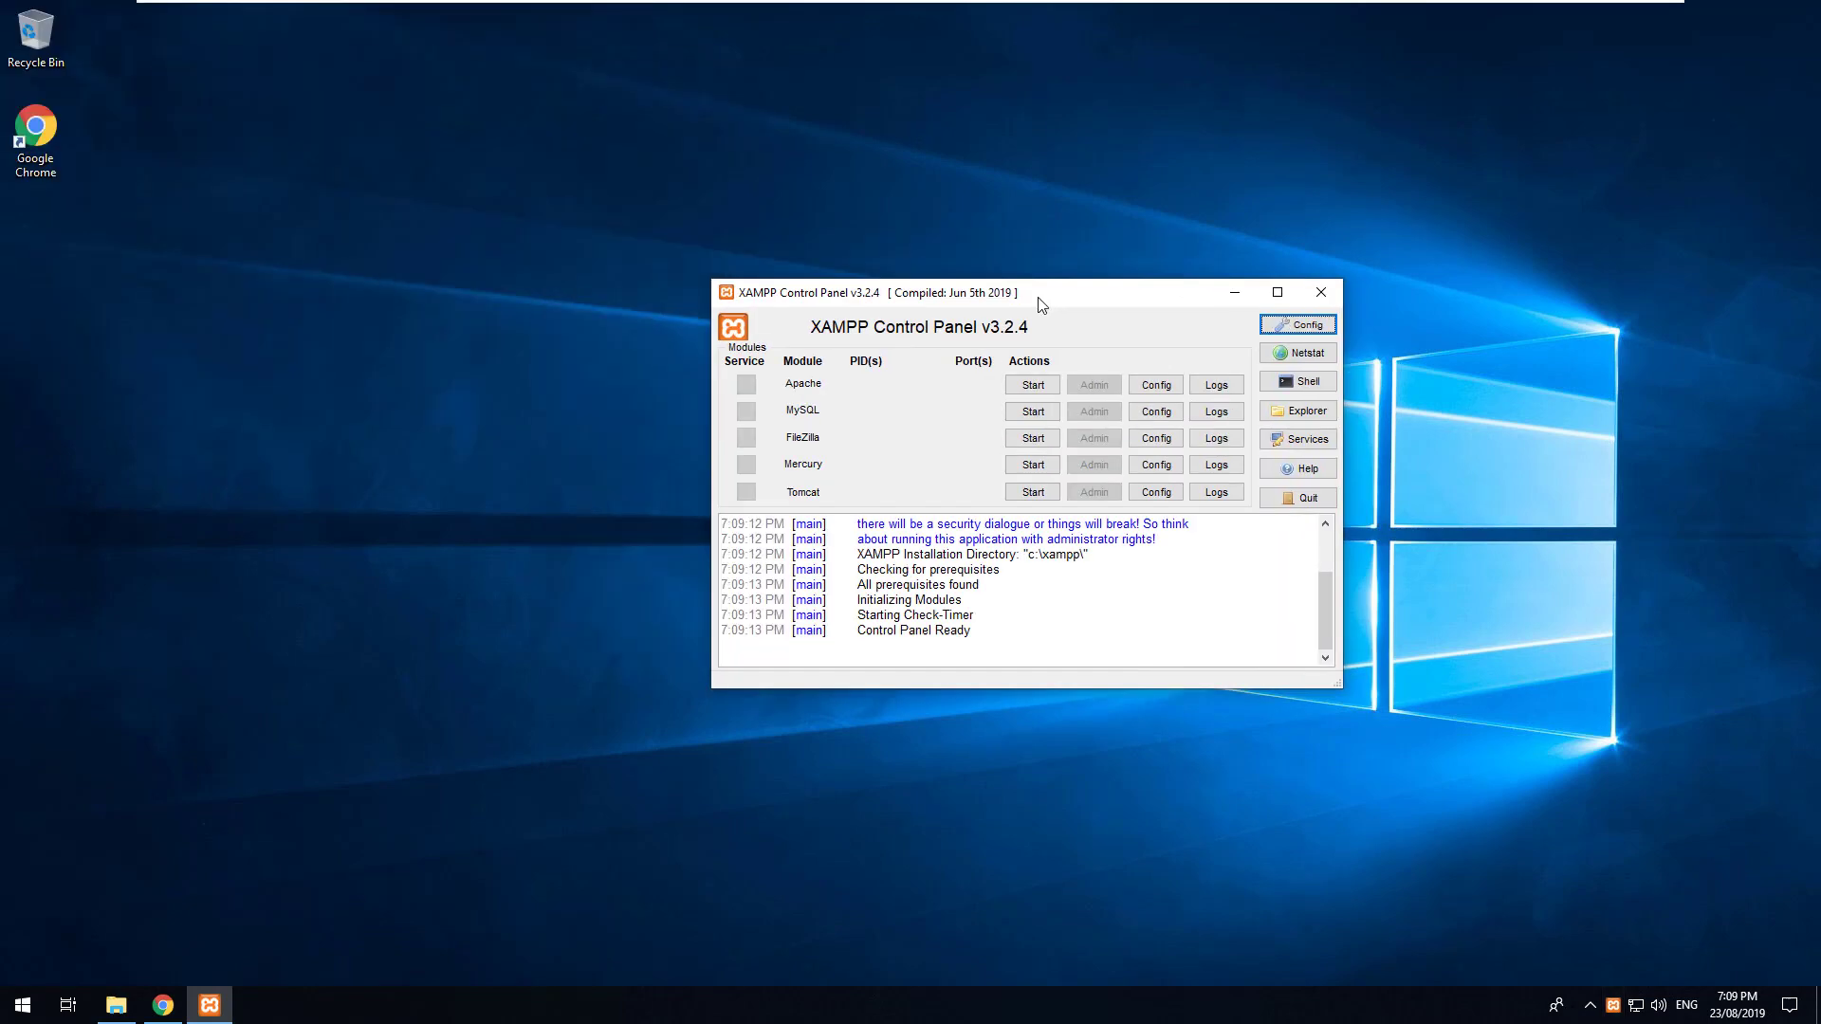
click(1235, 293)
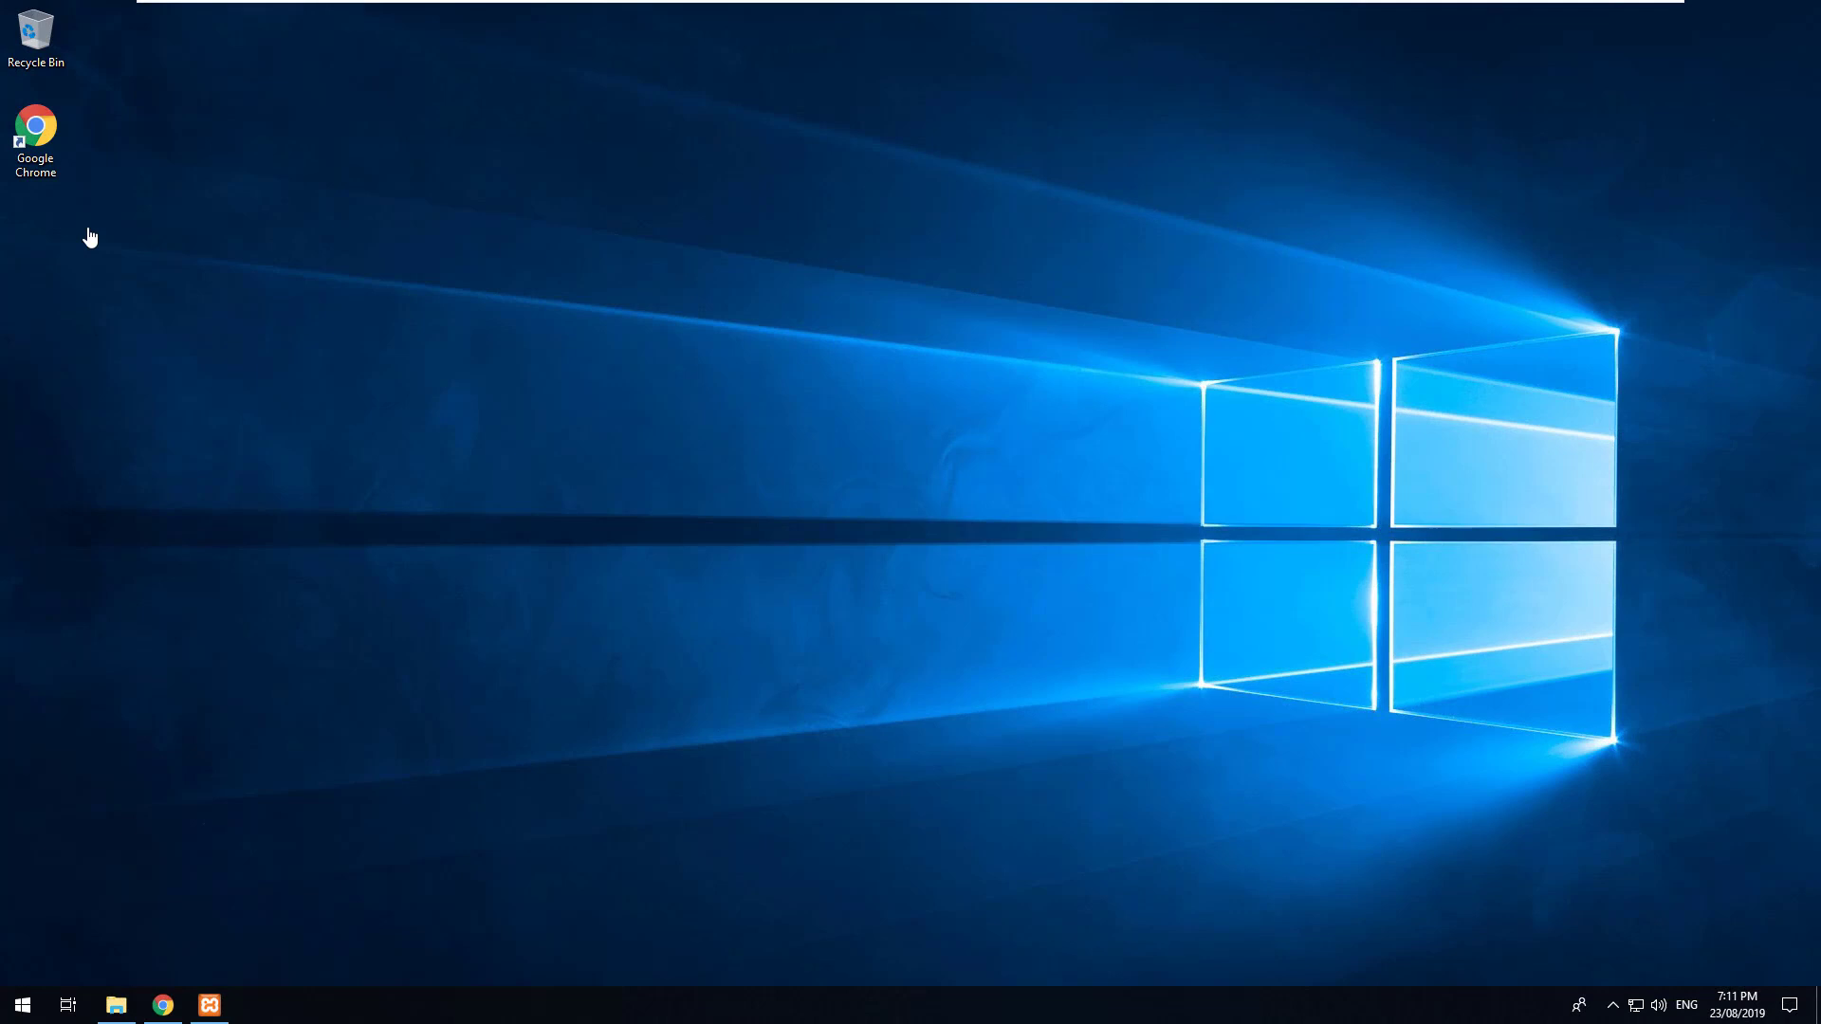
- Search Google for 'node js' and download the Node.js 10.16.3 LTS installer from nodejs.org
double_click(45, 140)
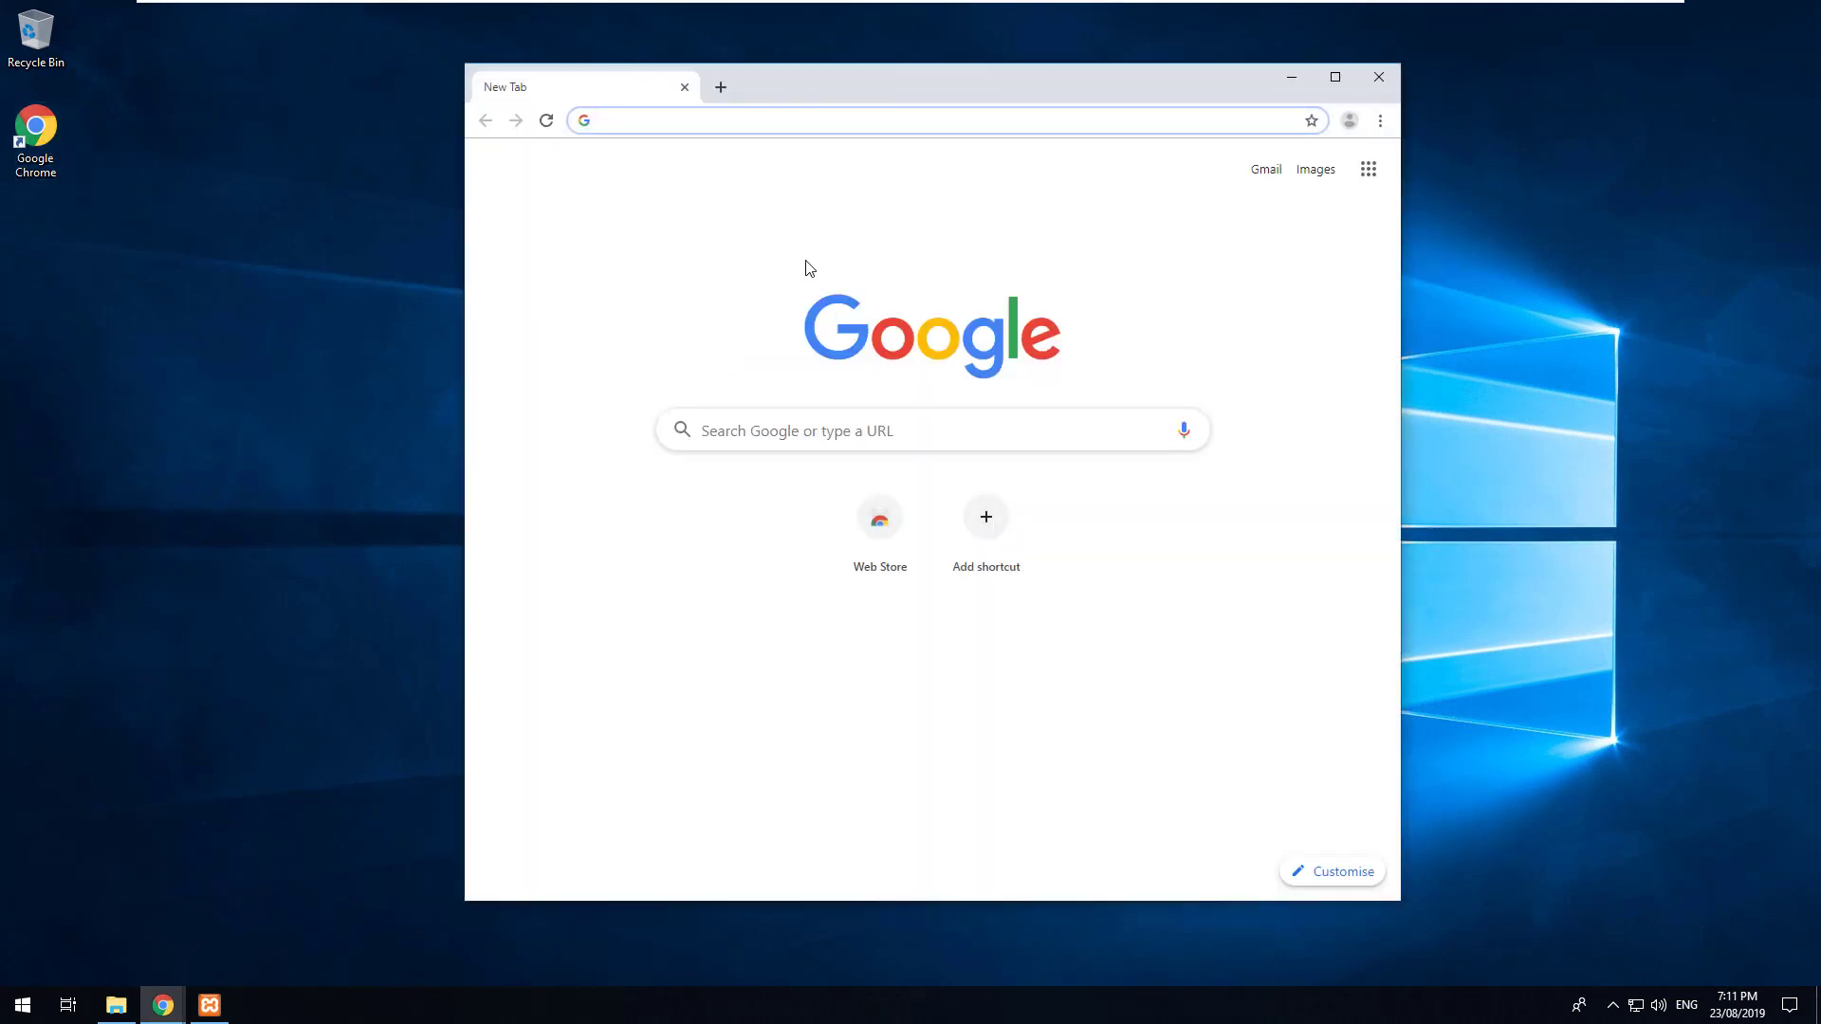
text(node js)
key(Return)
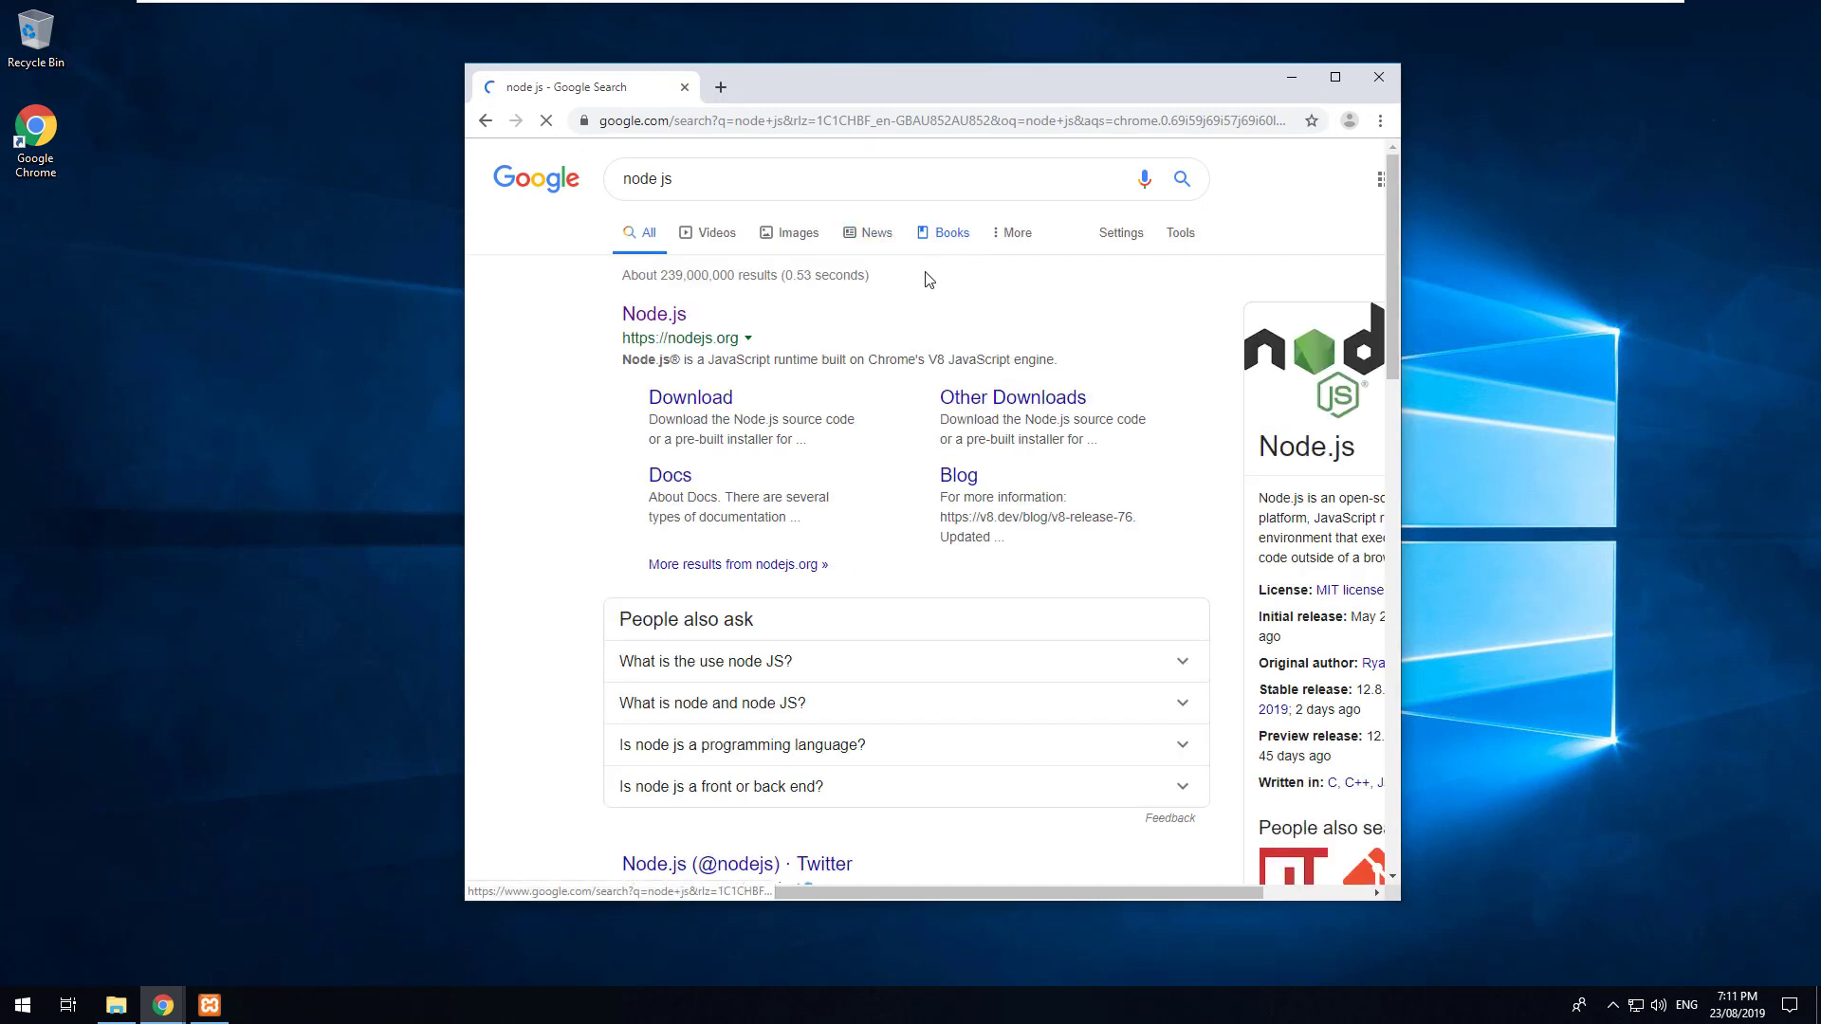
click(627, 321)
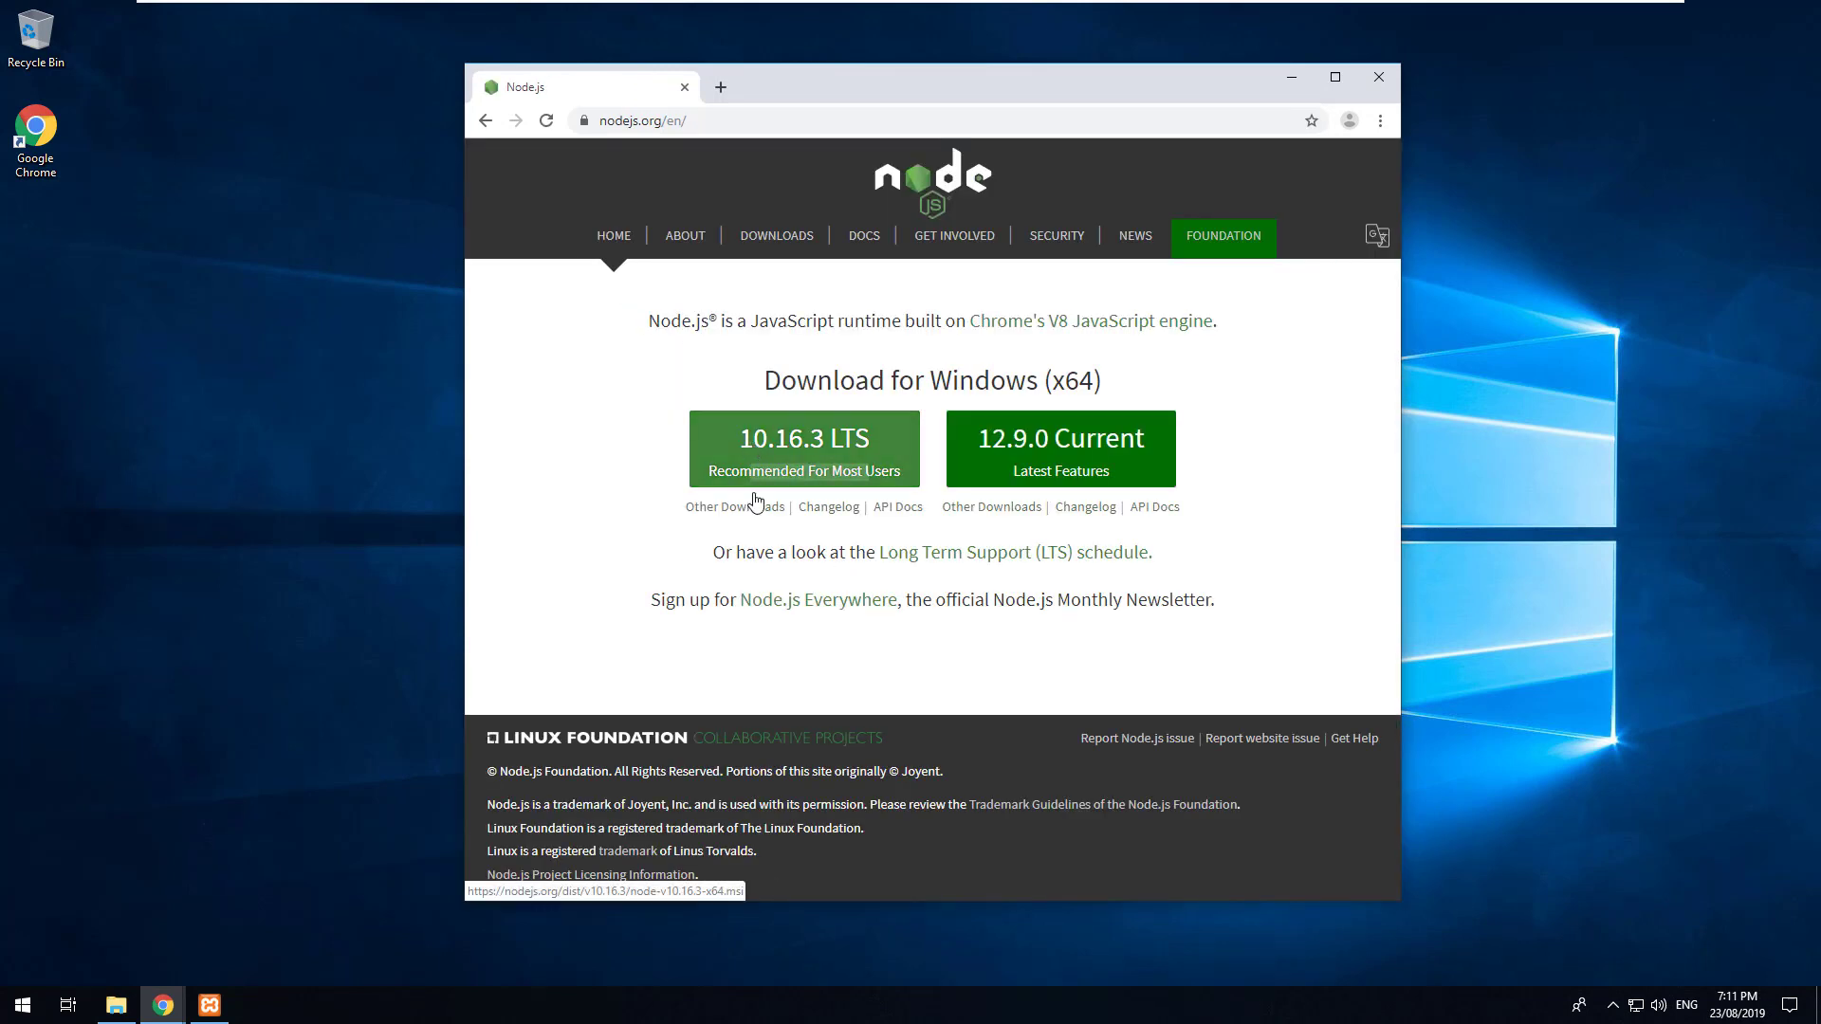
click(852, 457)
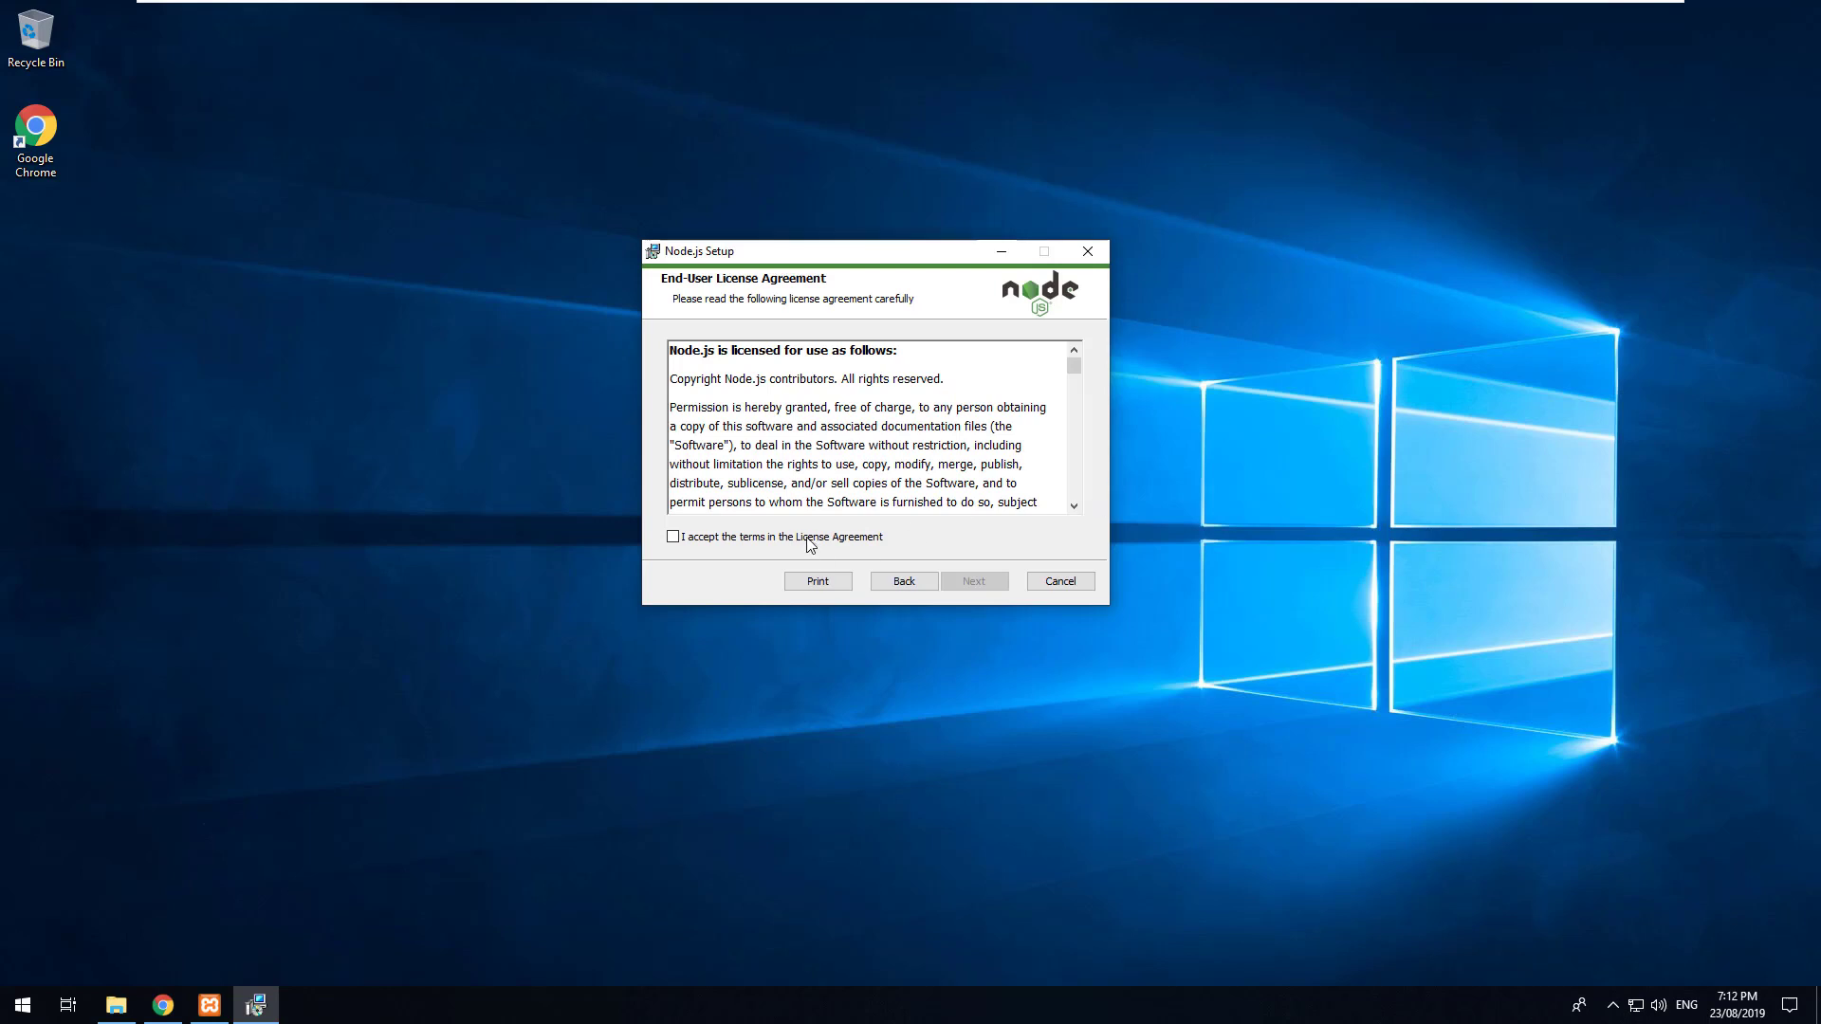
- Accept the licence and install Node.js to C:\Program Files\nodejs\ with default features, approving admin access
click(863, 539)
click(974, 581)
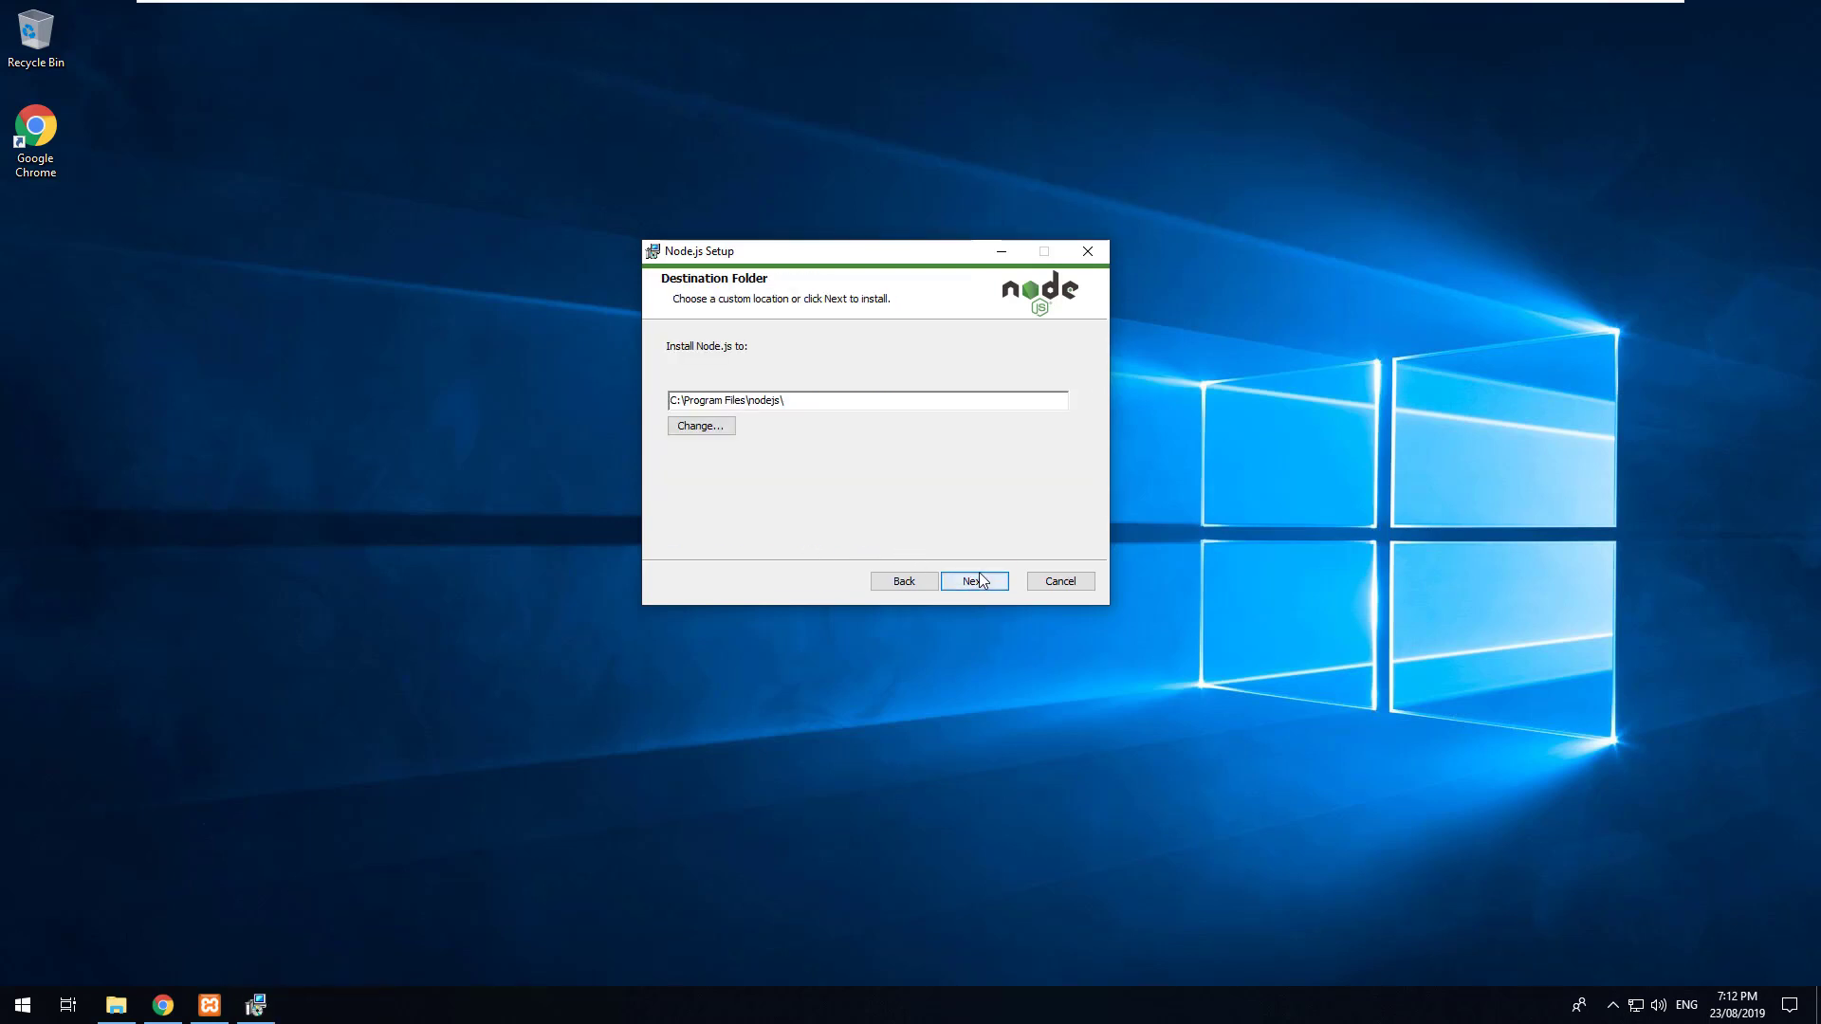
click(977, 580)
click(974, 581)
click(974, 582)
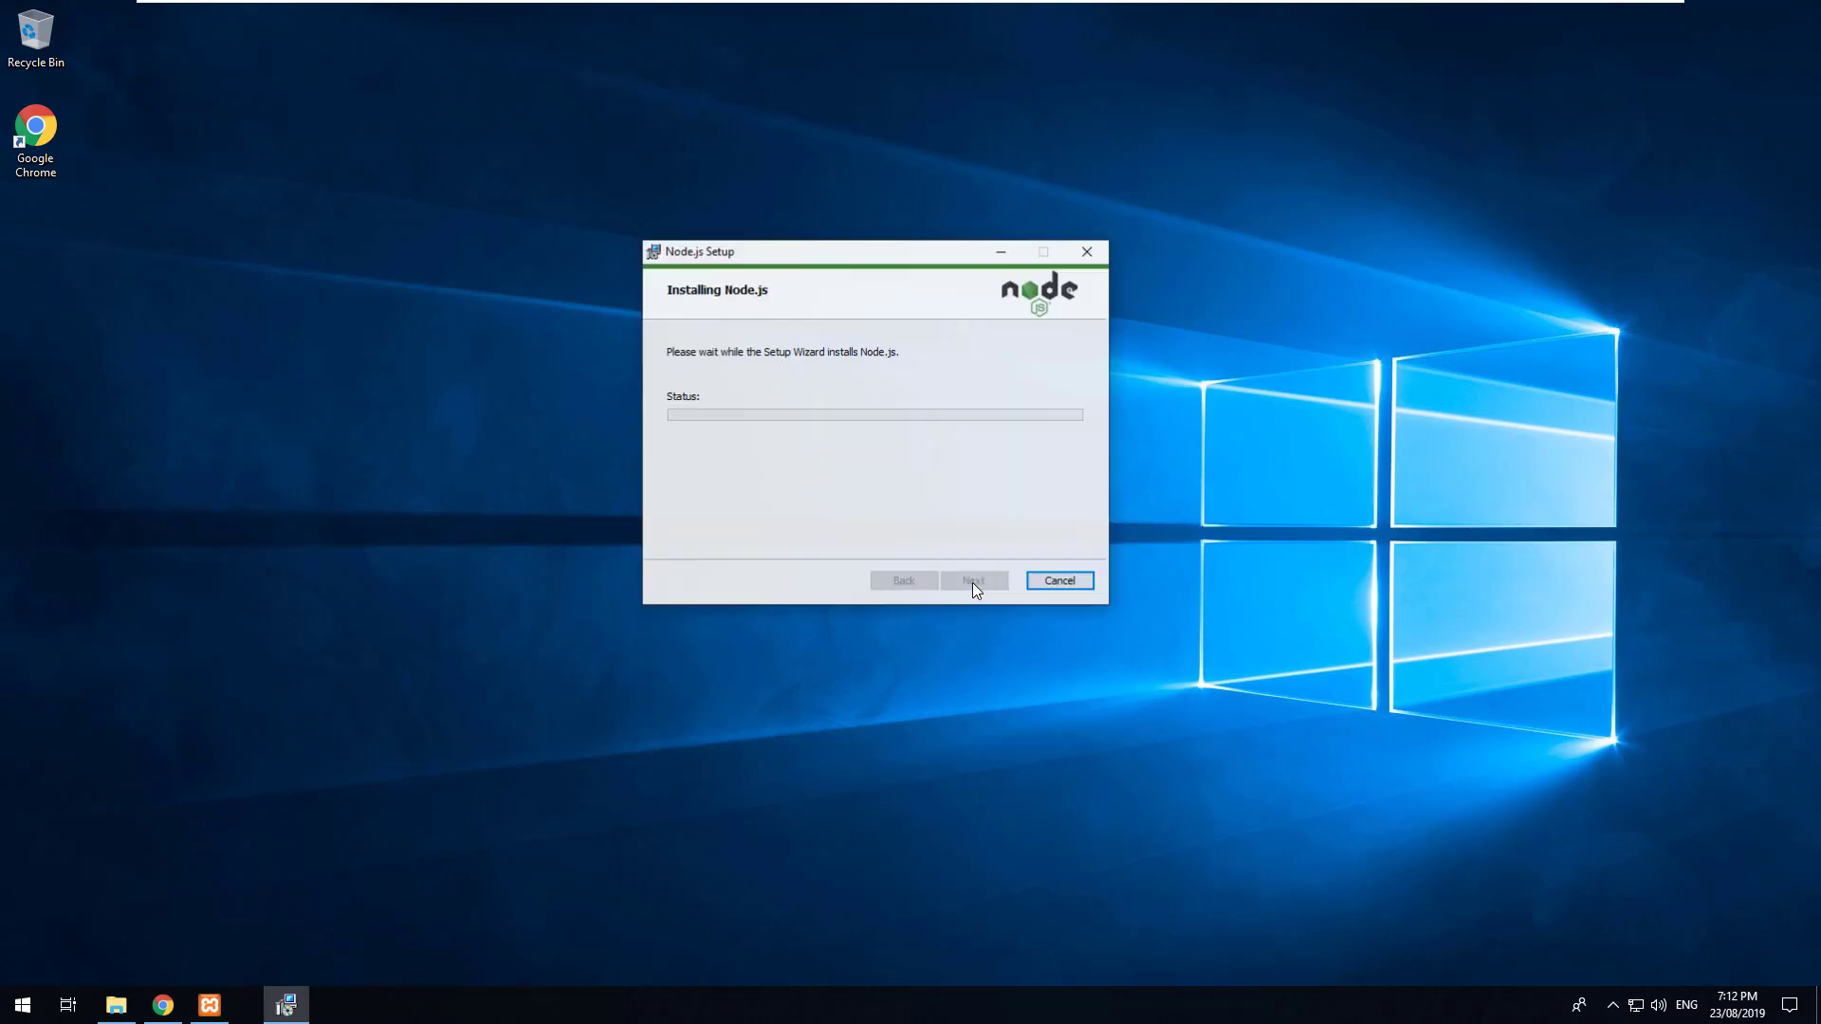
key(alt+y)
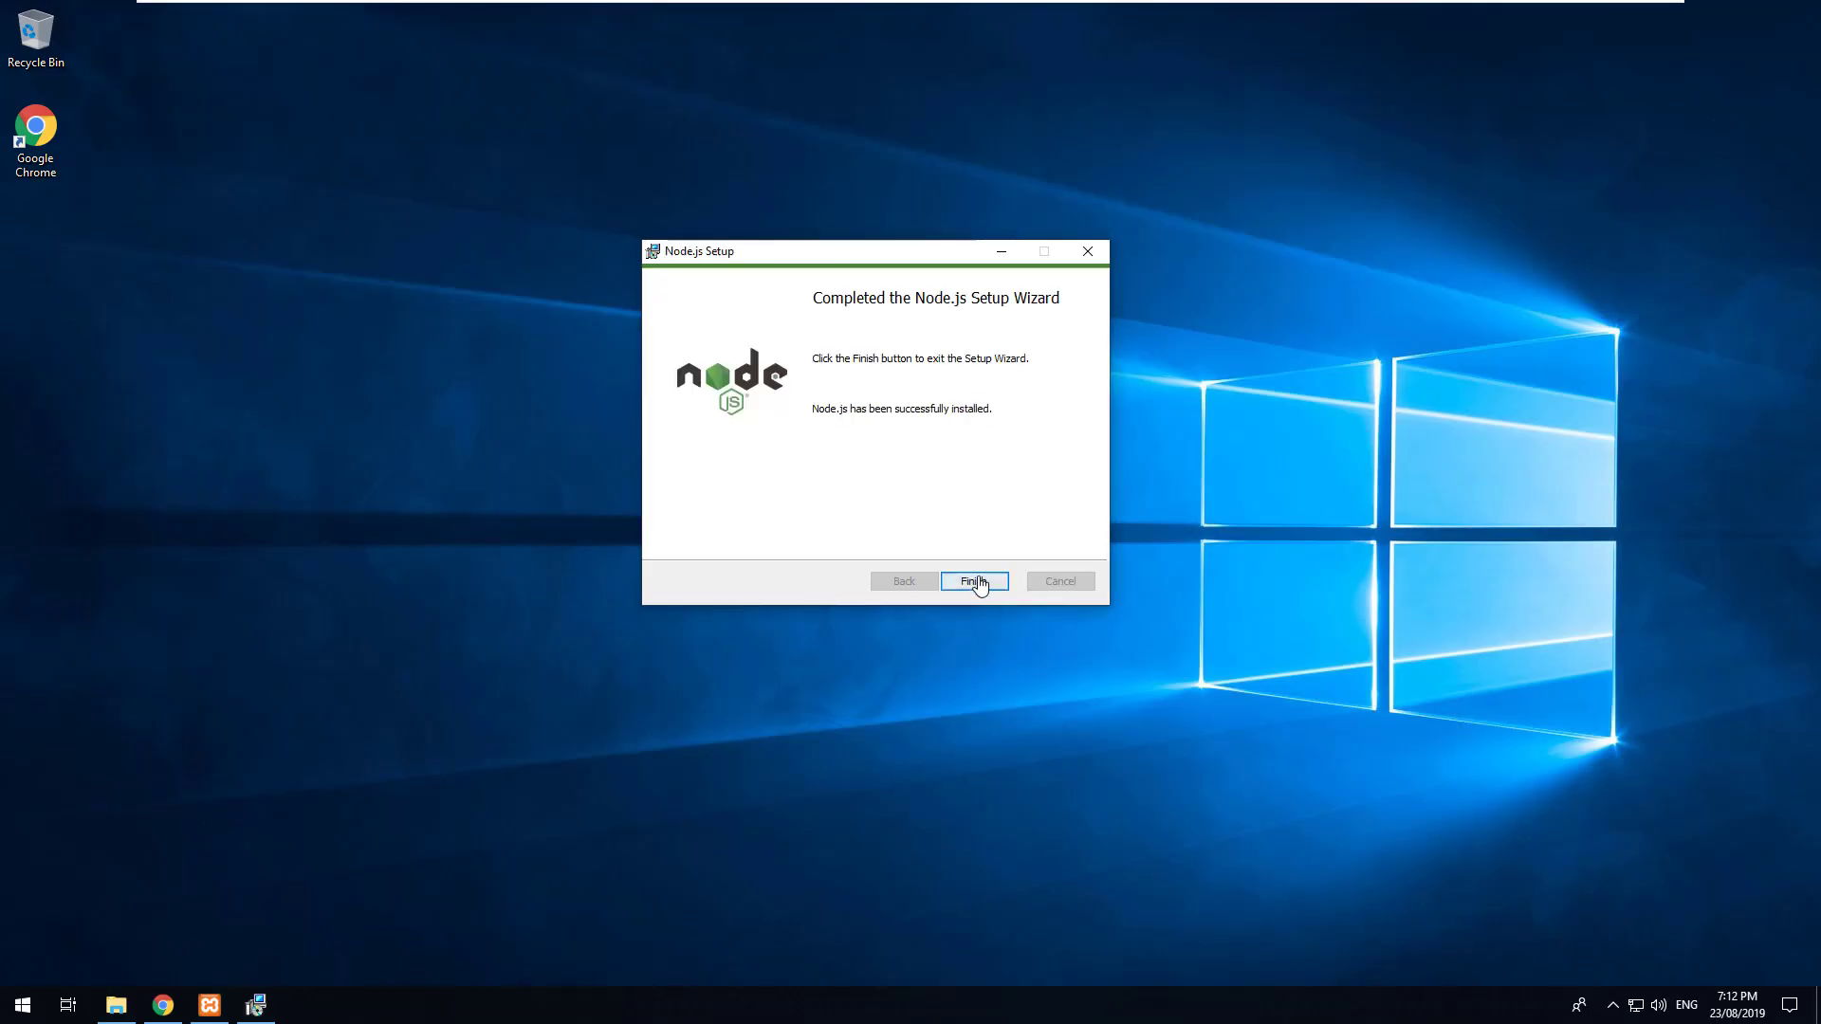
- Close the finished Node.js installer and search Google for 'composer' in Chrome
click(977, 583)
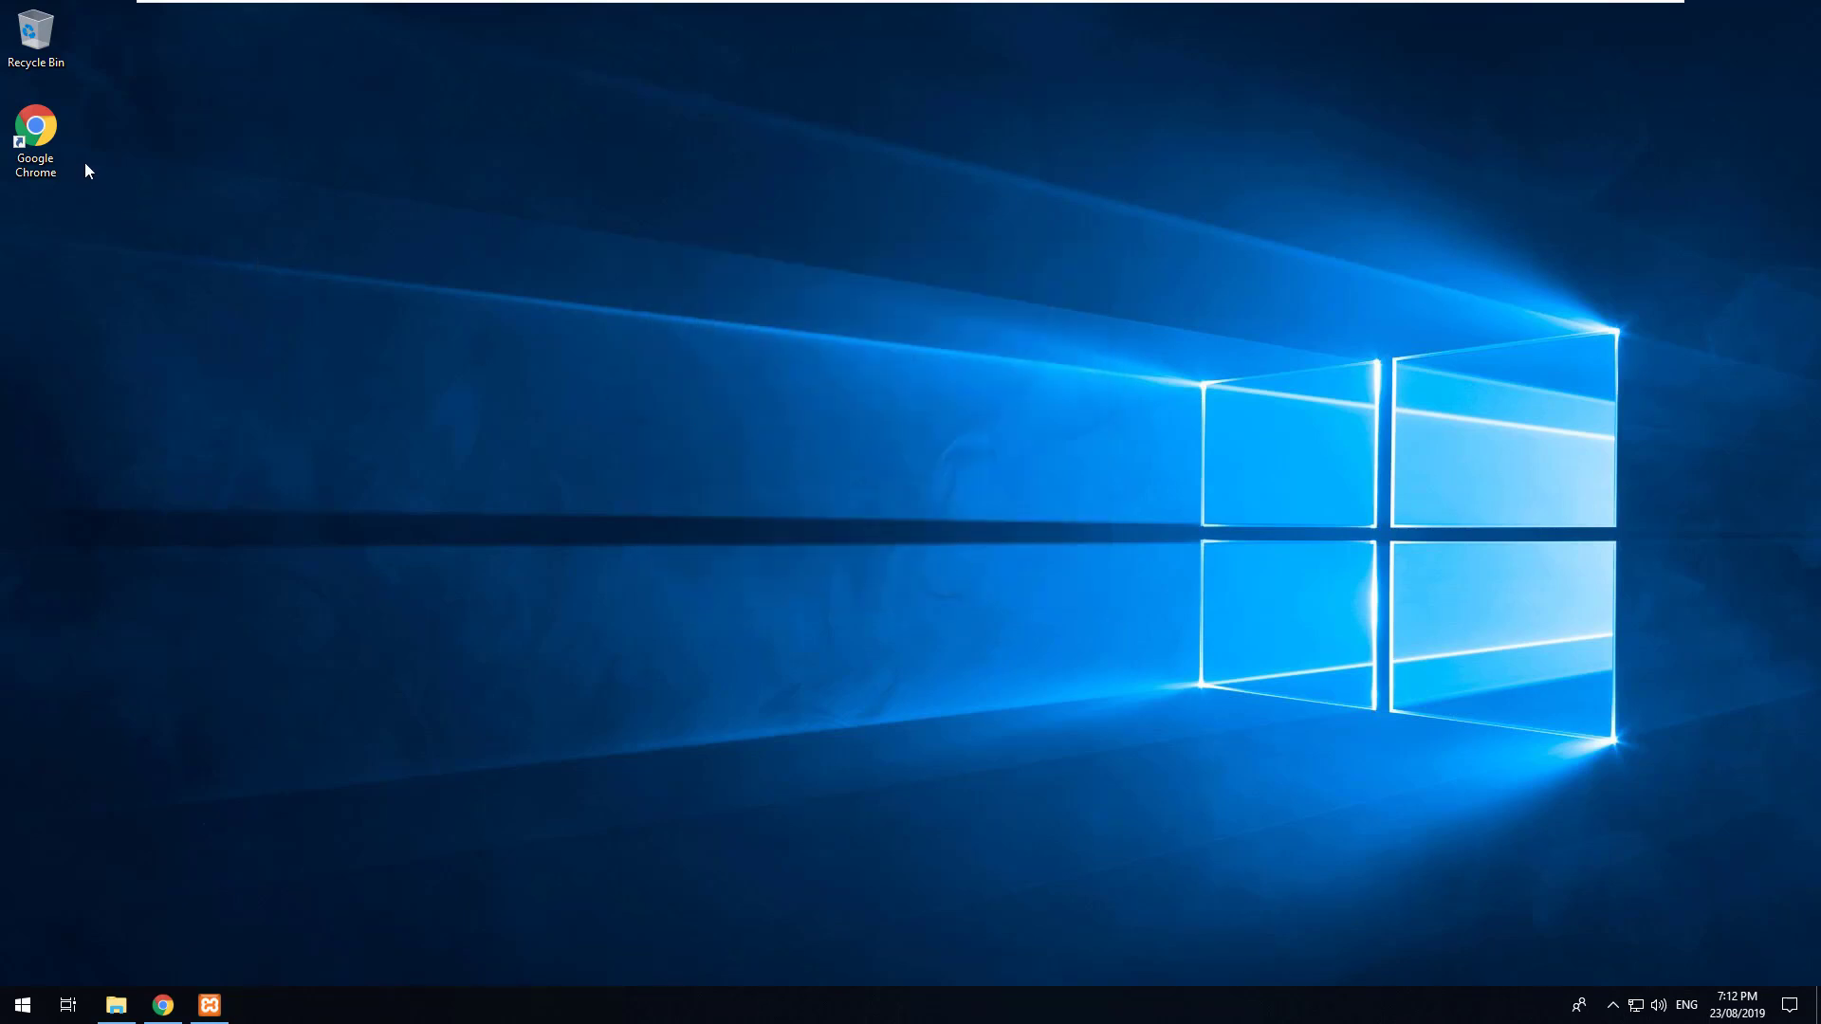
double_click(47, 142)
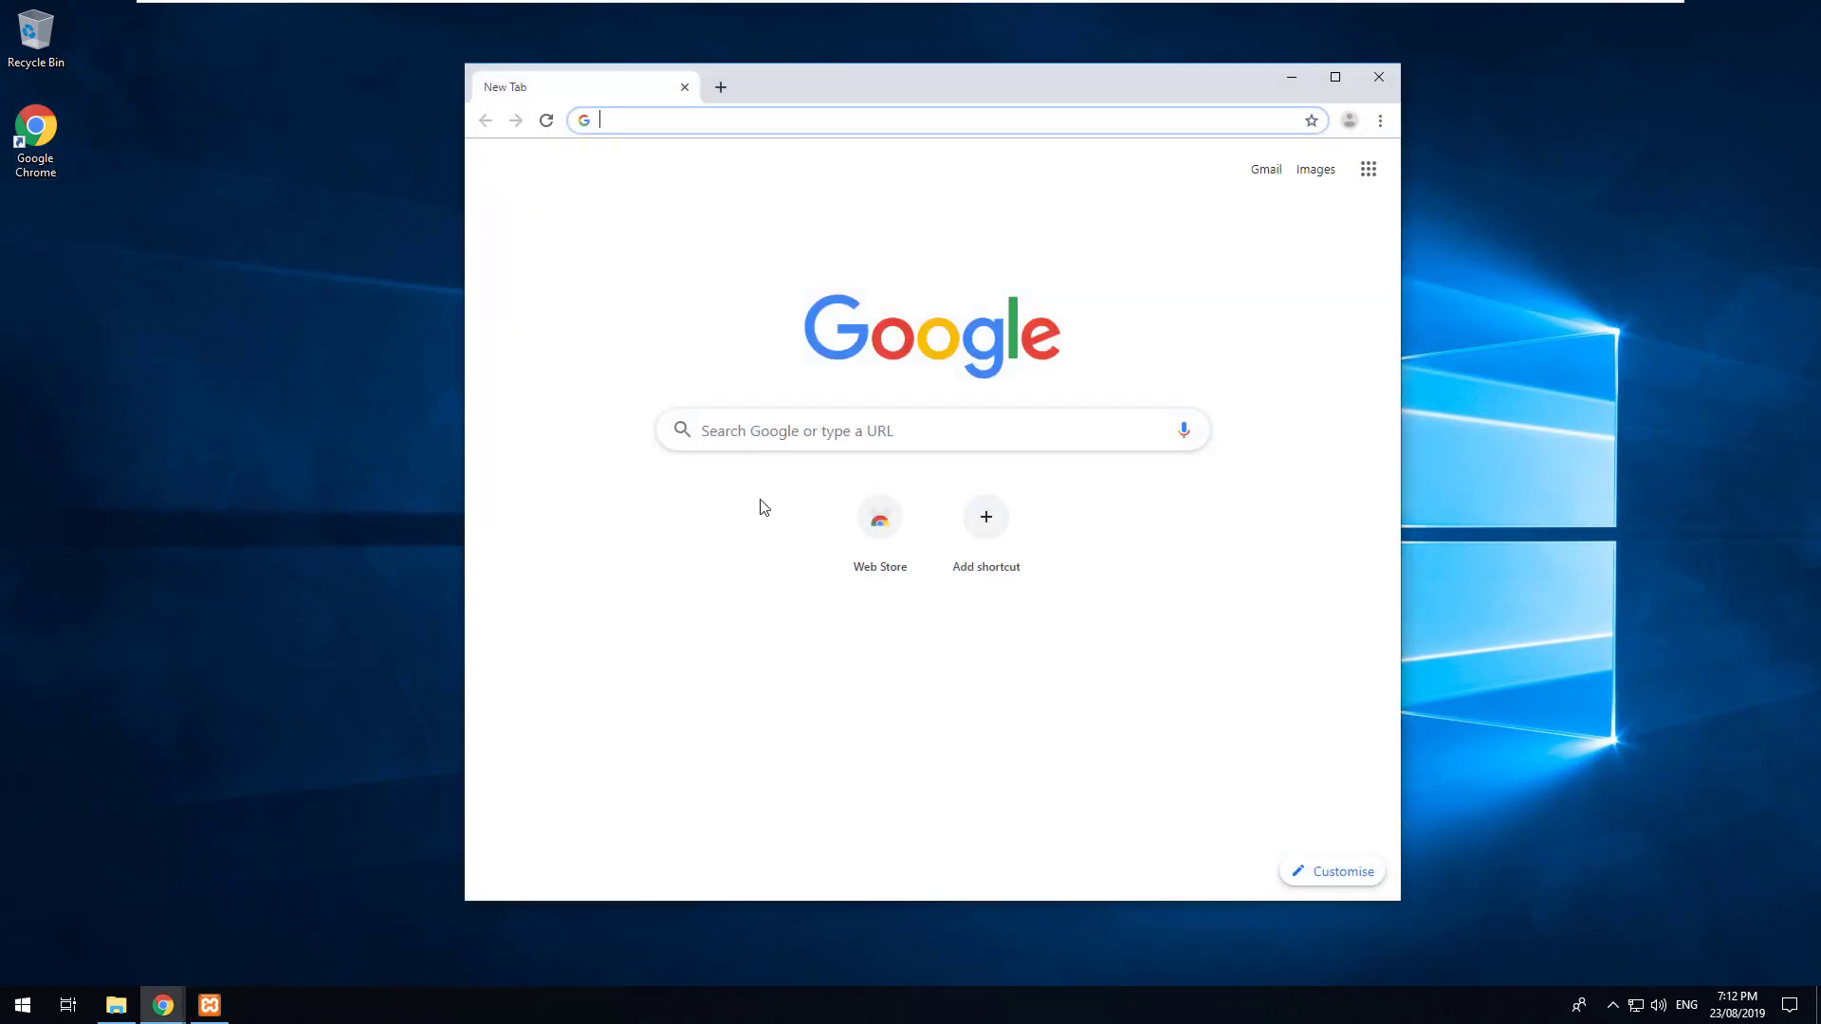
click(802, 432)
text(composer)
key(Return)
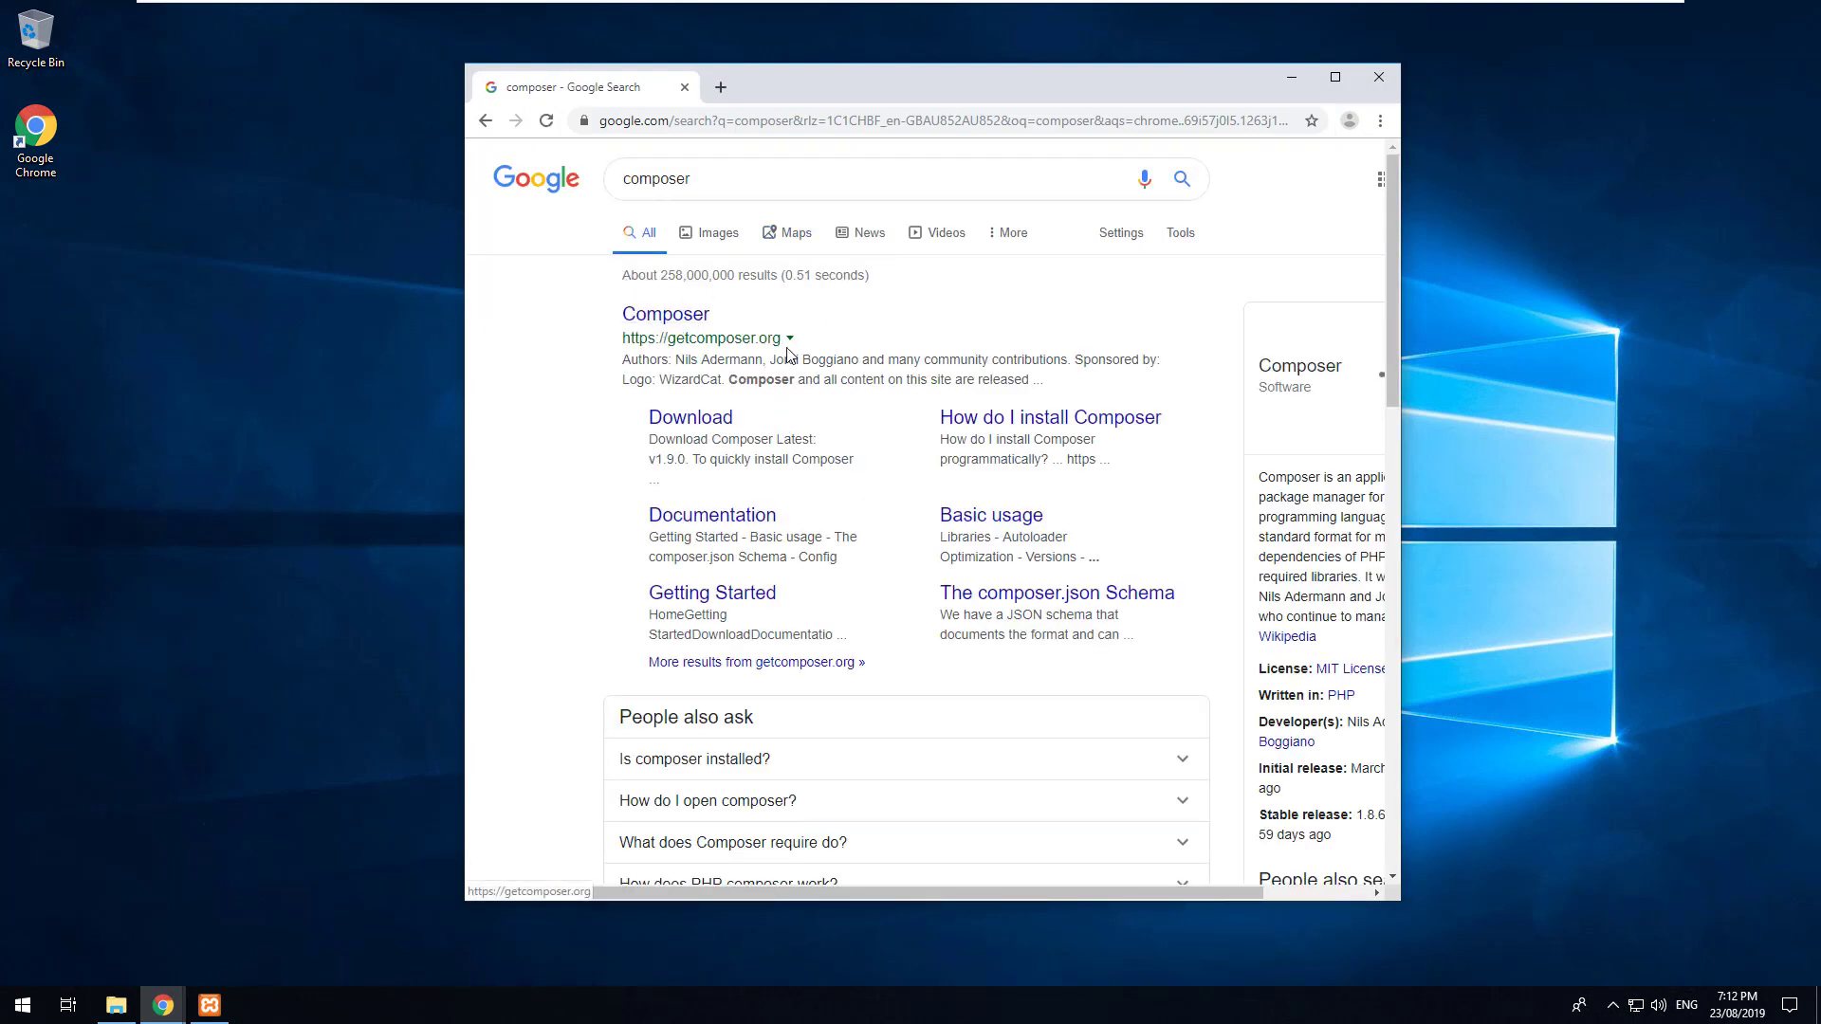
- Download Composer-Setup.exe from the getcomposer.org download page
click(650, 326)
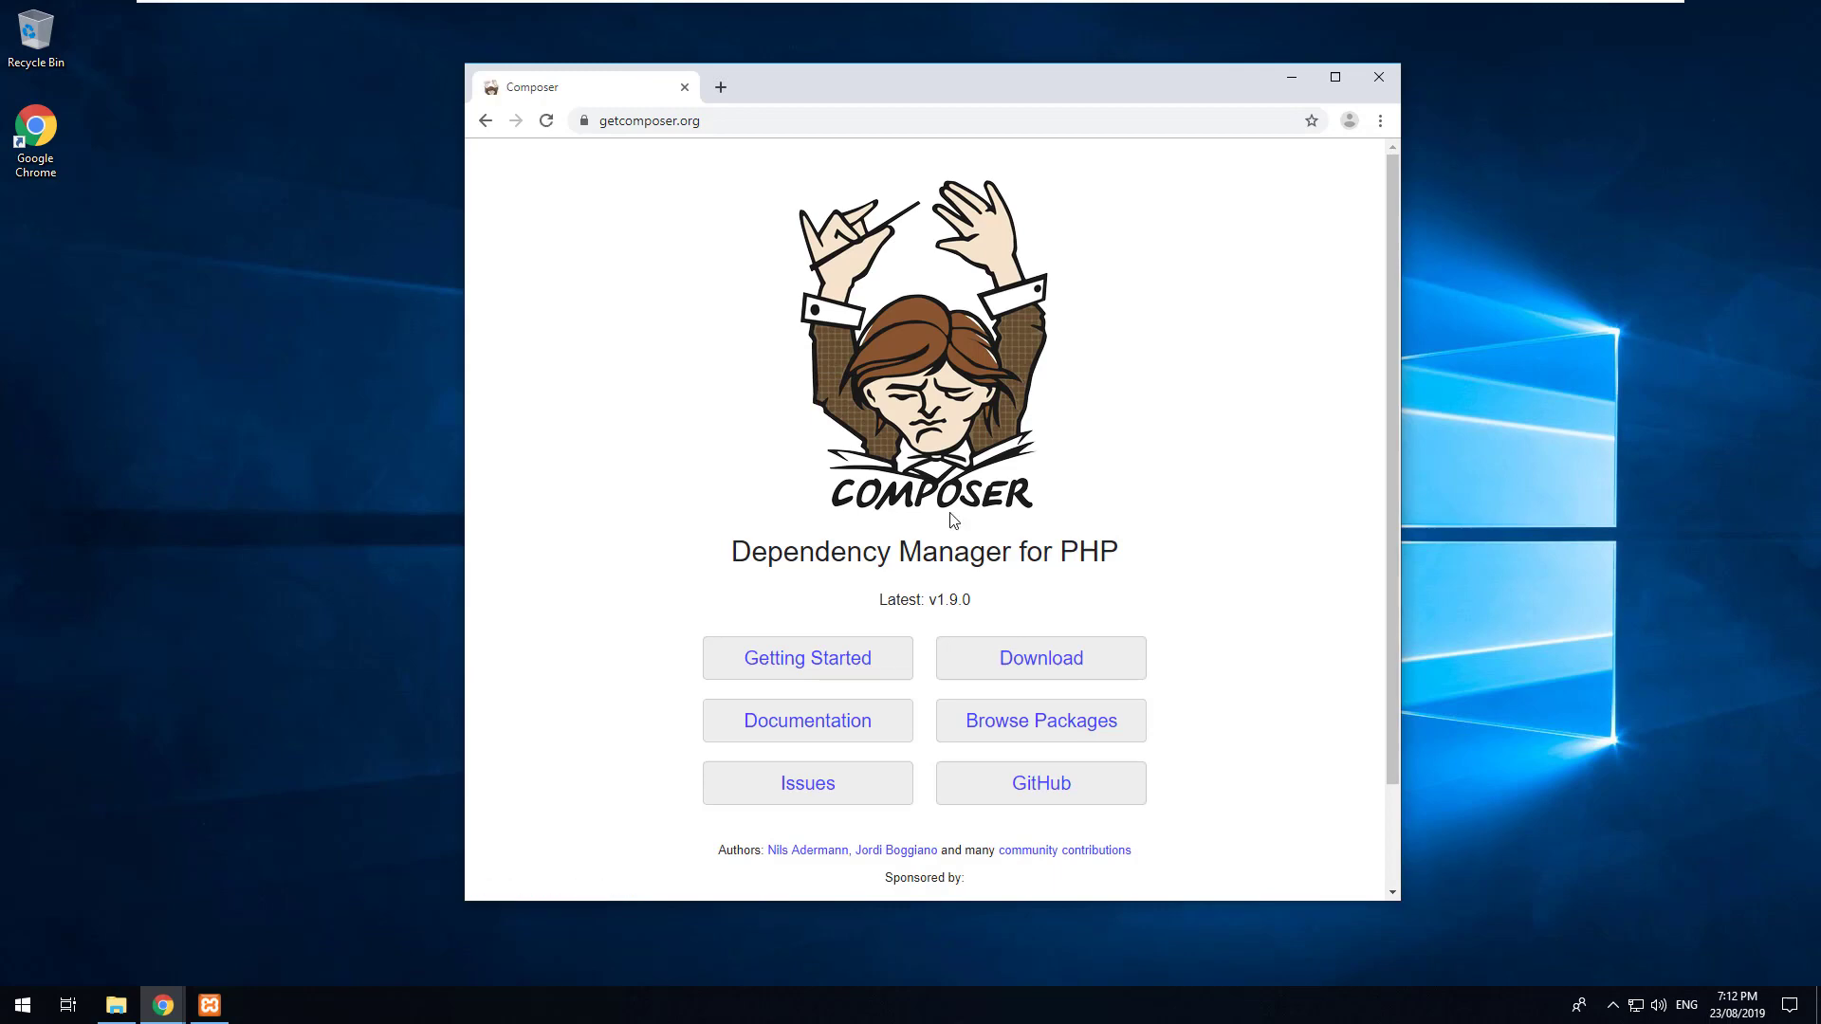
scroll(951, 521, down, 1)
click(1031, 548)
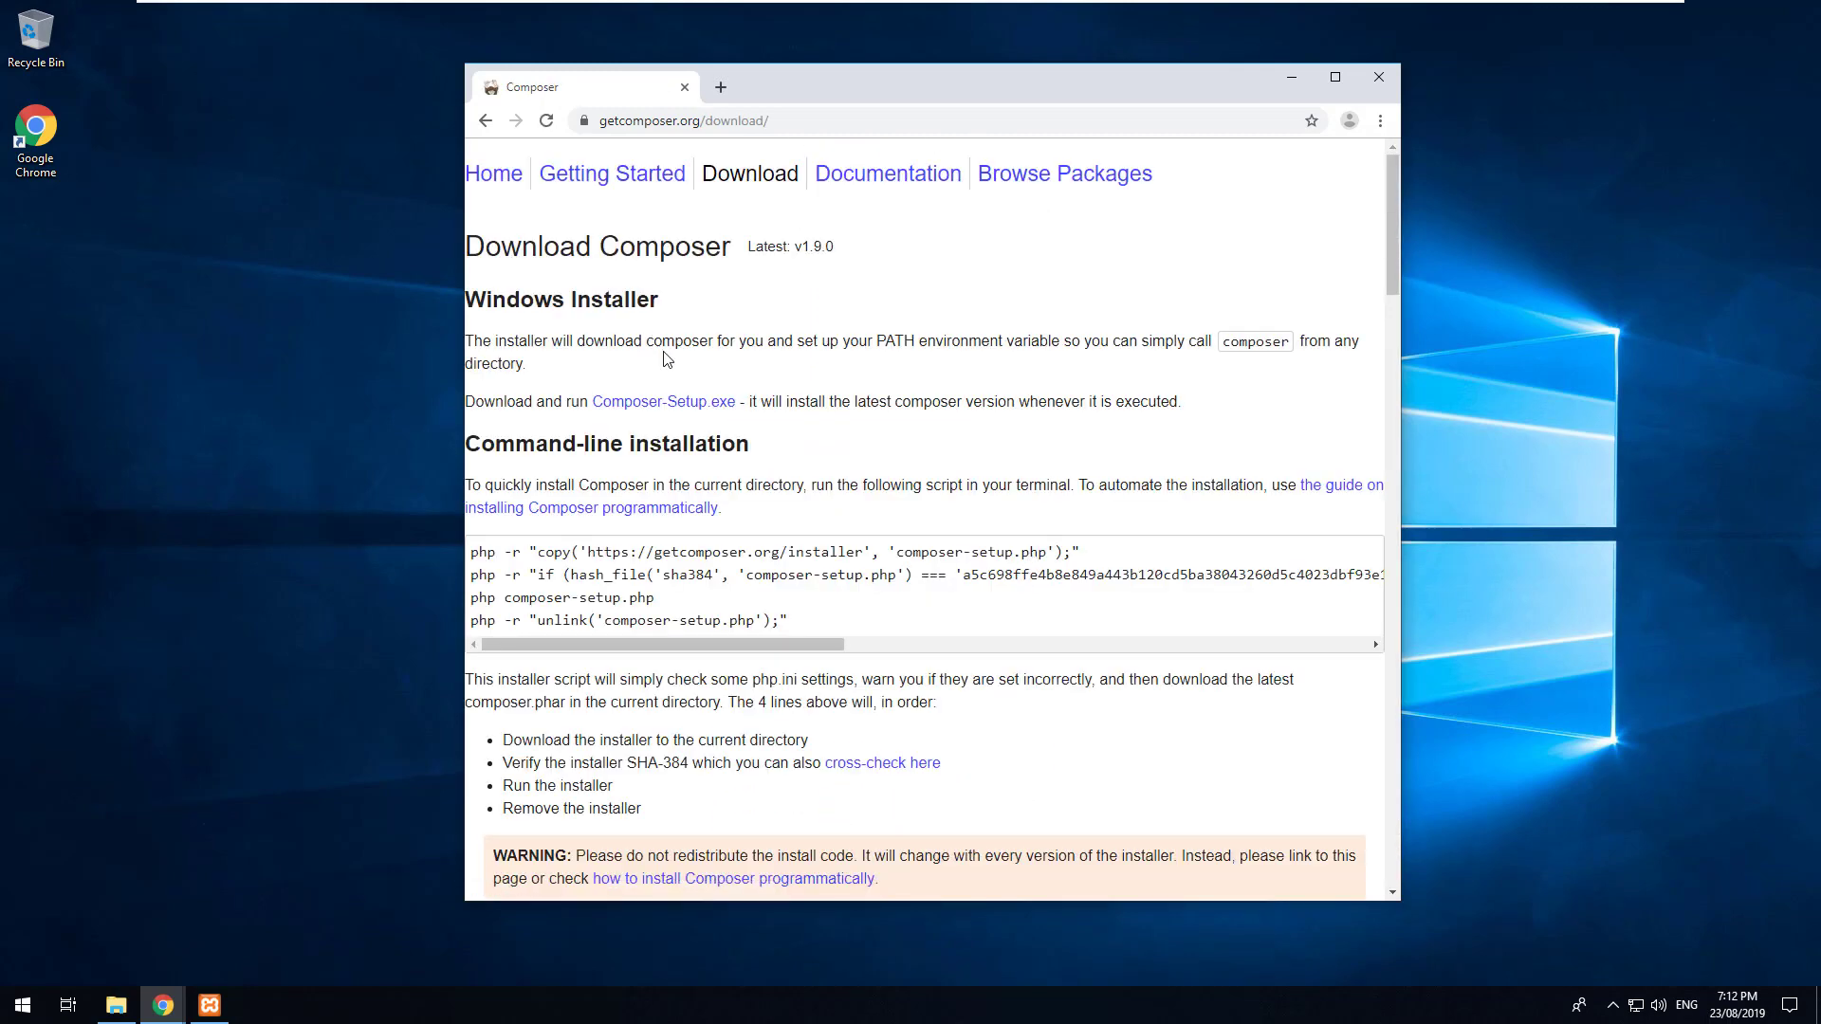
double_click(889, 95)
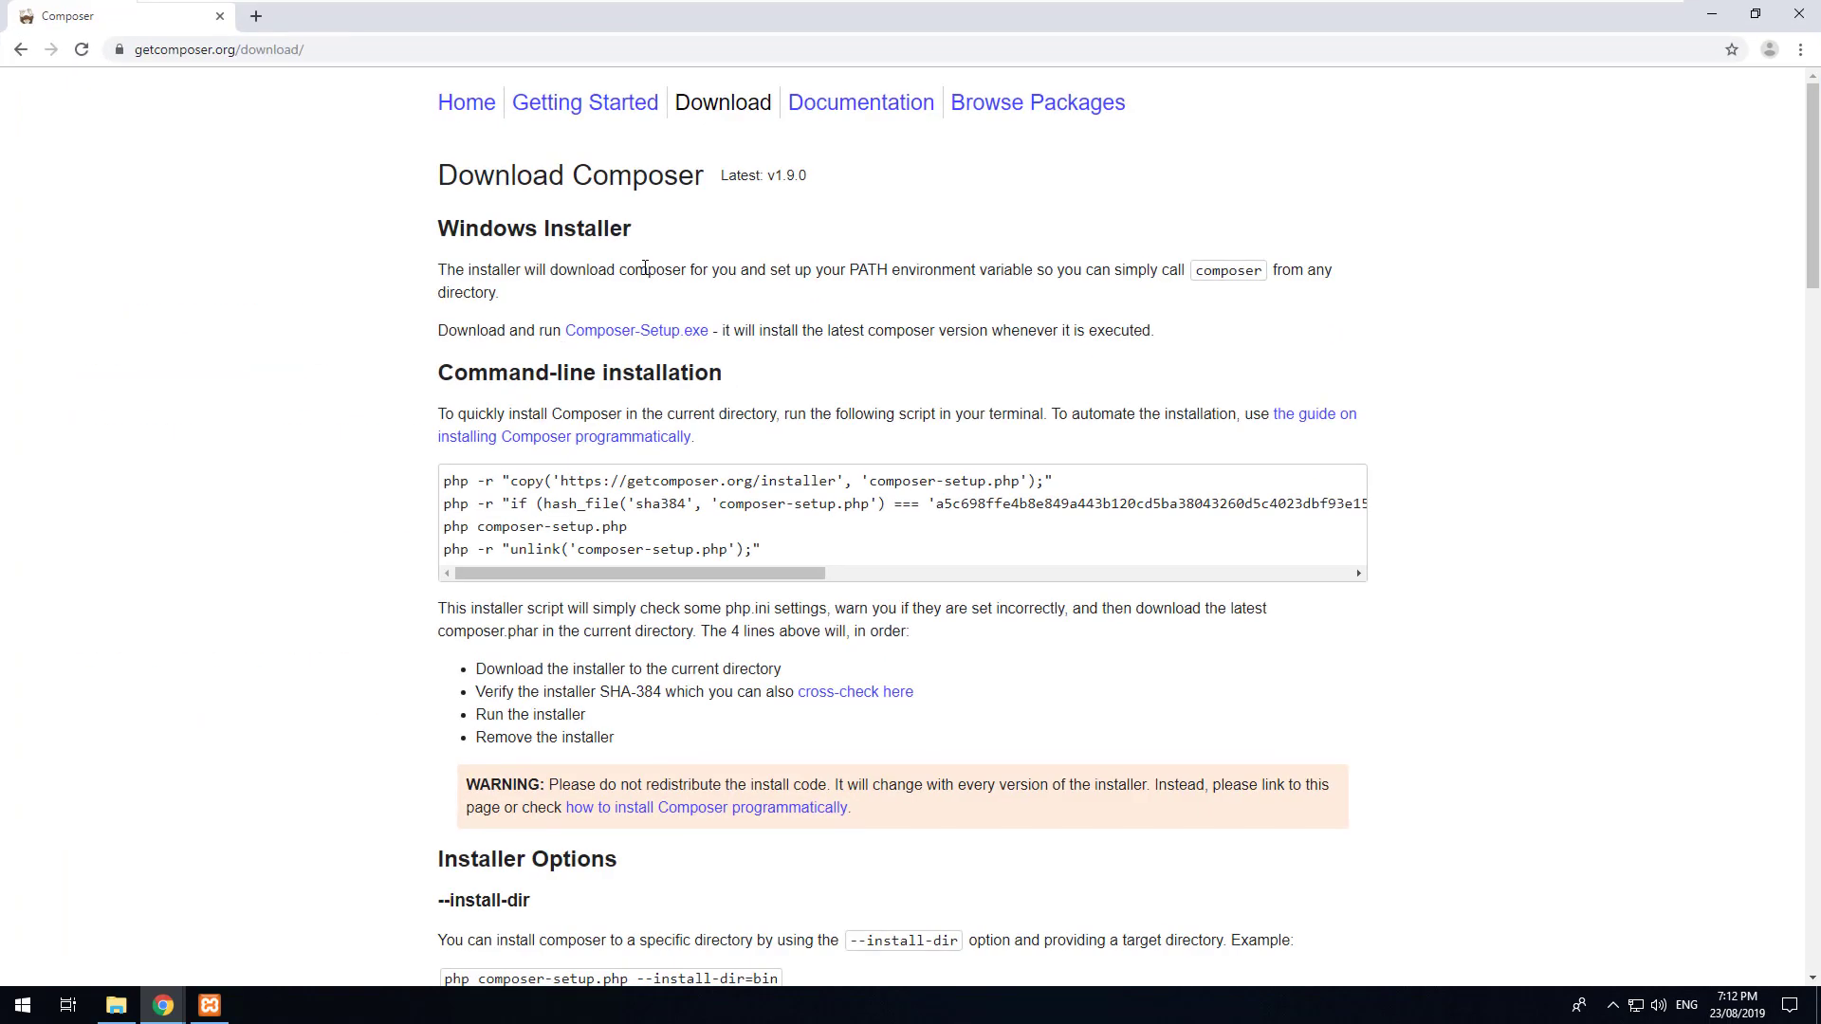
click(645, 336)
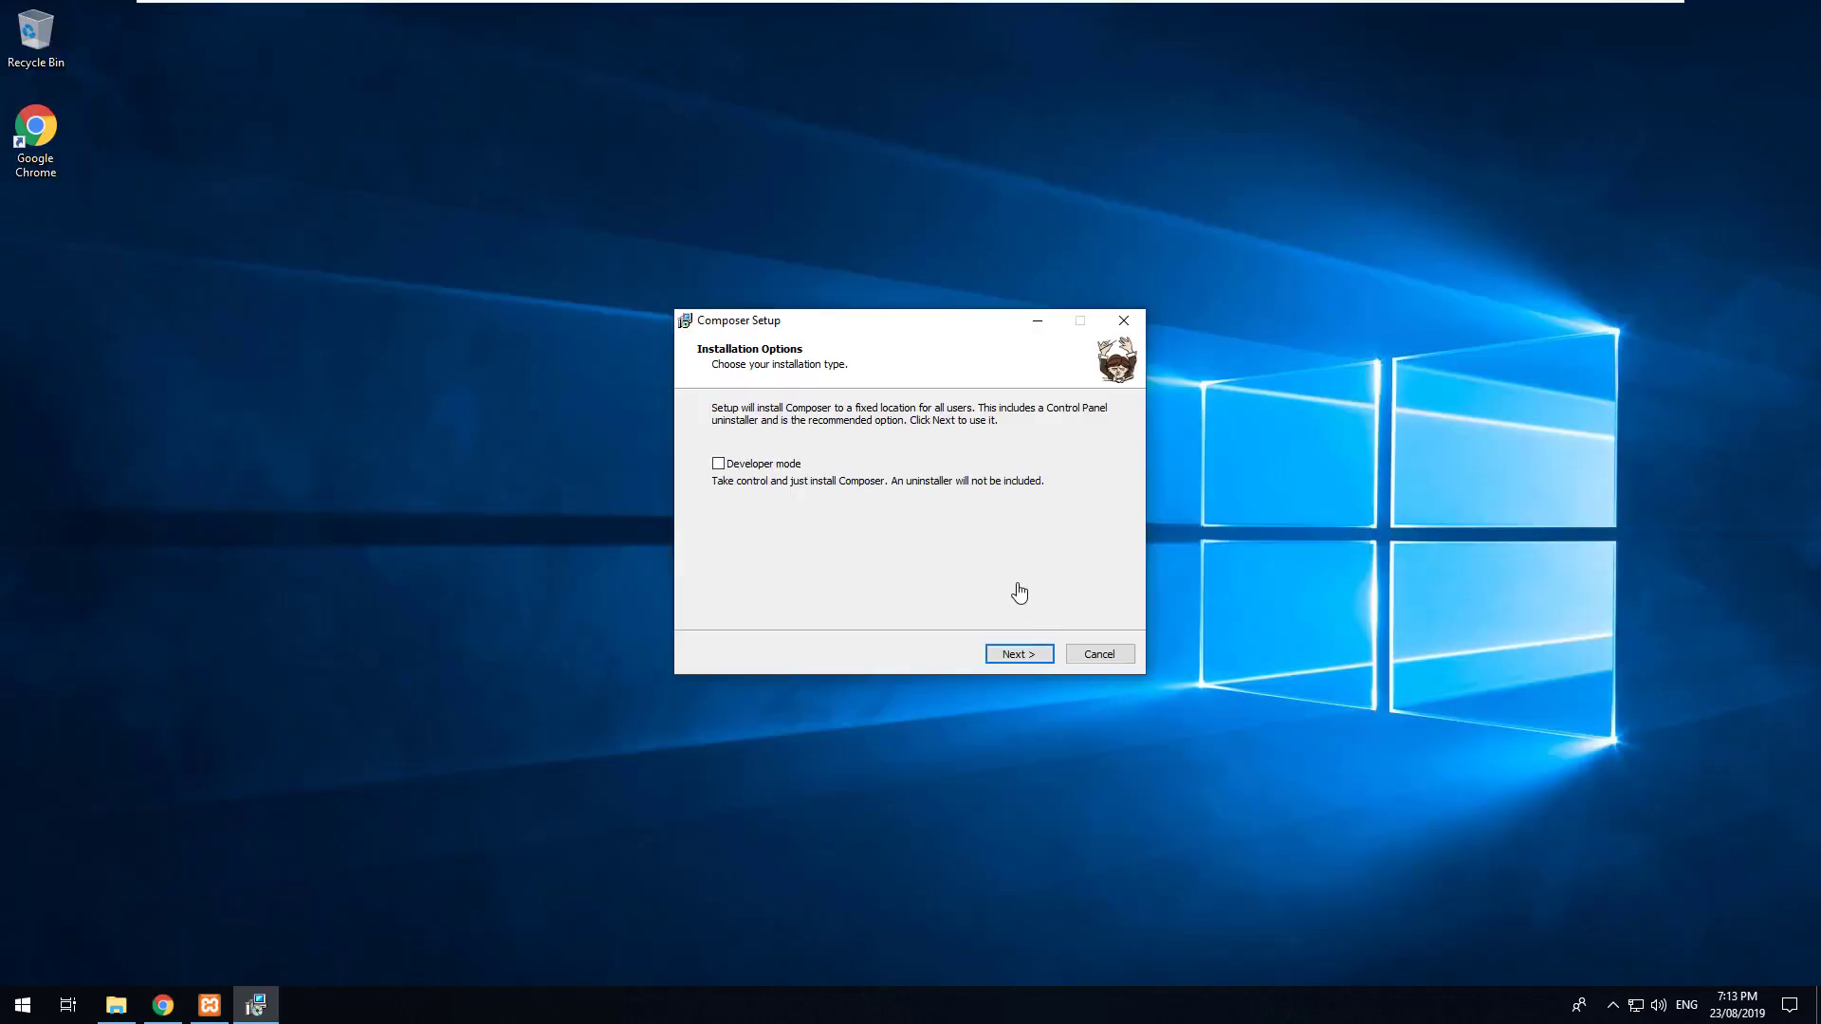
- Install Composer with default options, C:\xampp\php\php.exe as PHP and no proxy
click(1032, 656)
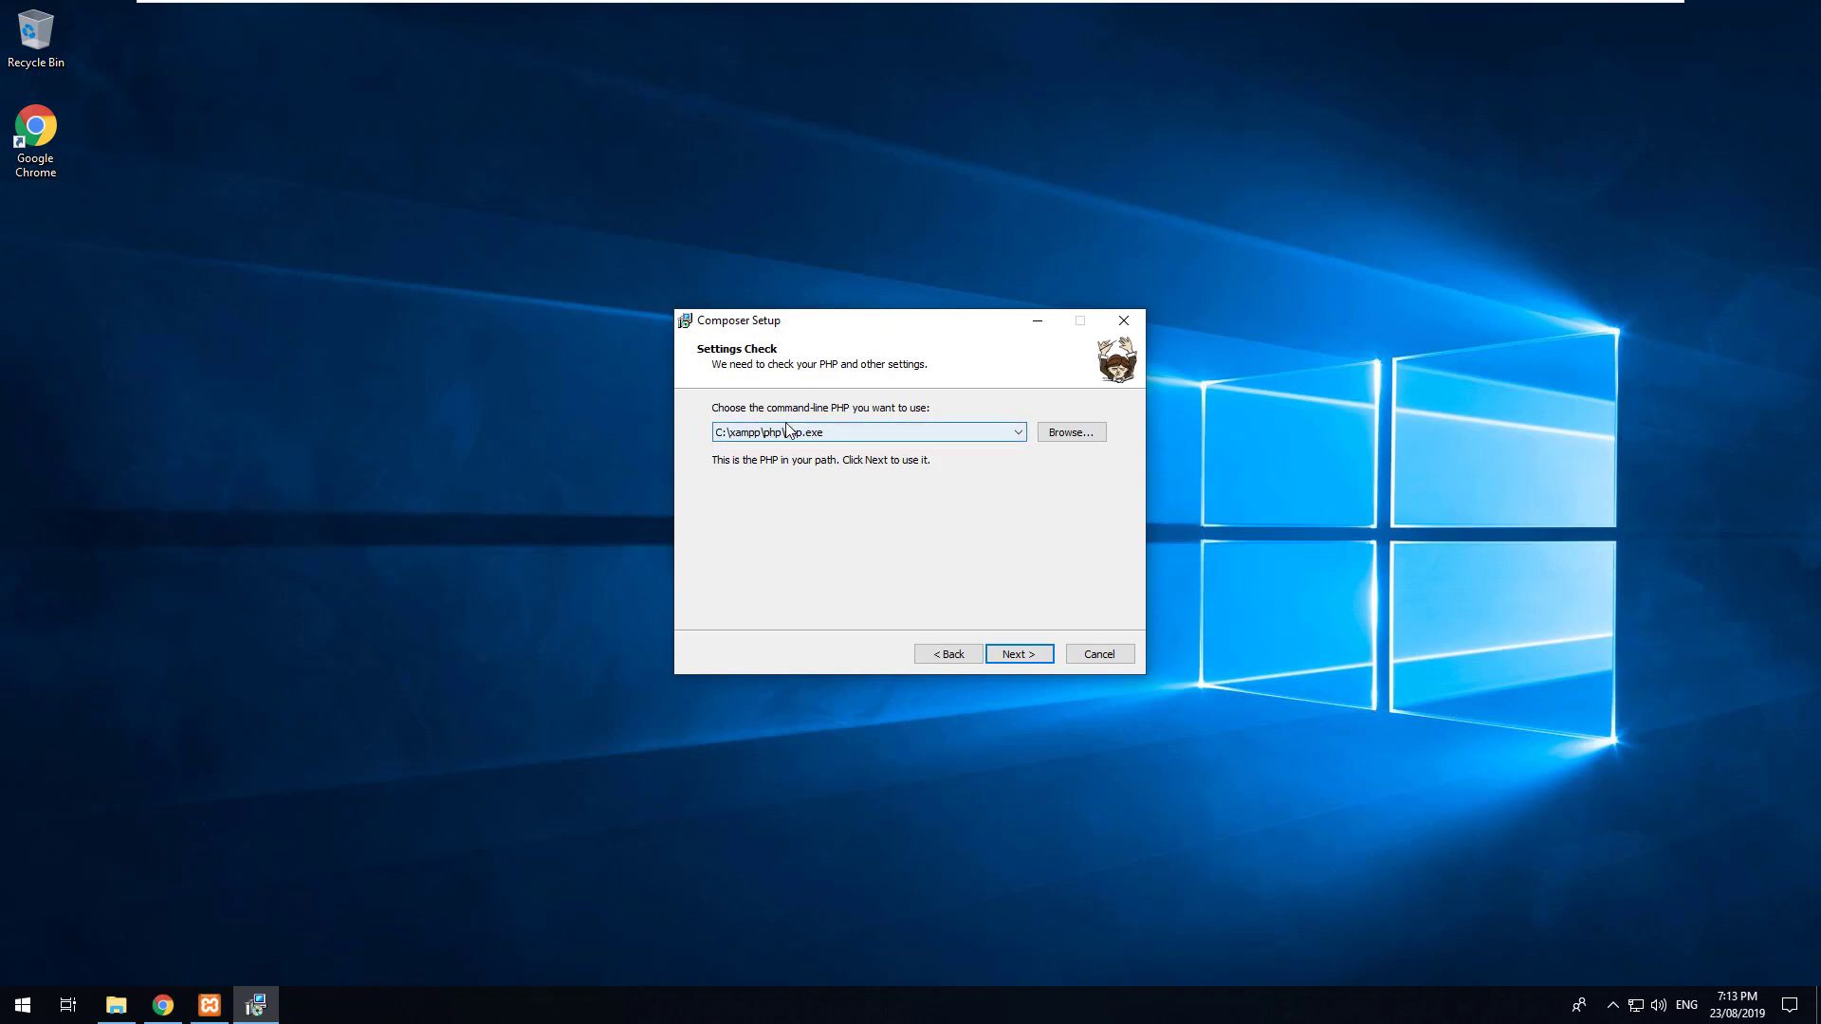
click(1017, 654)
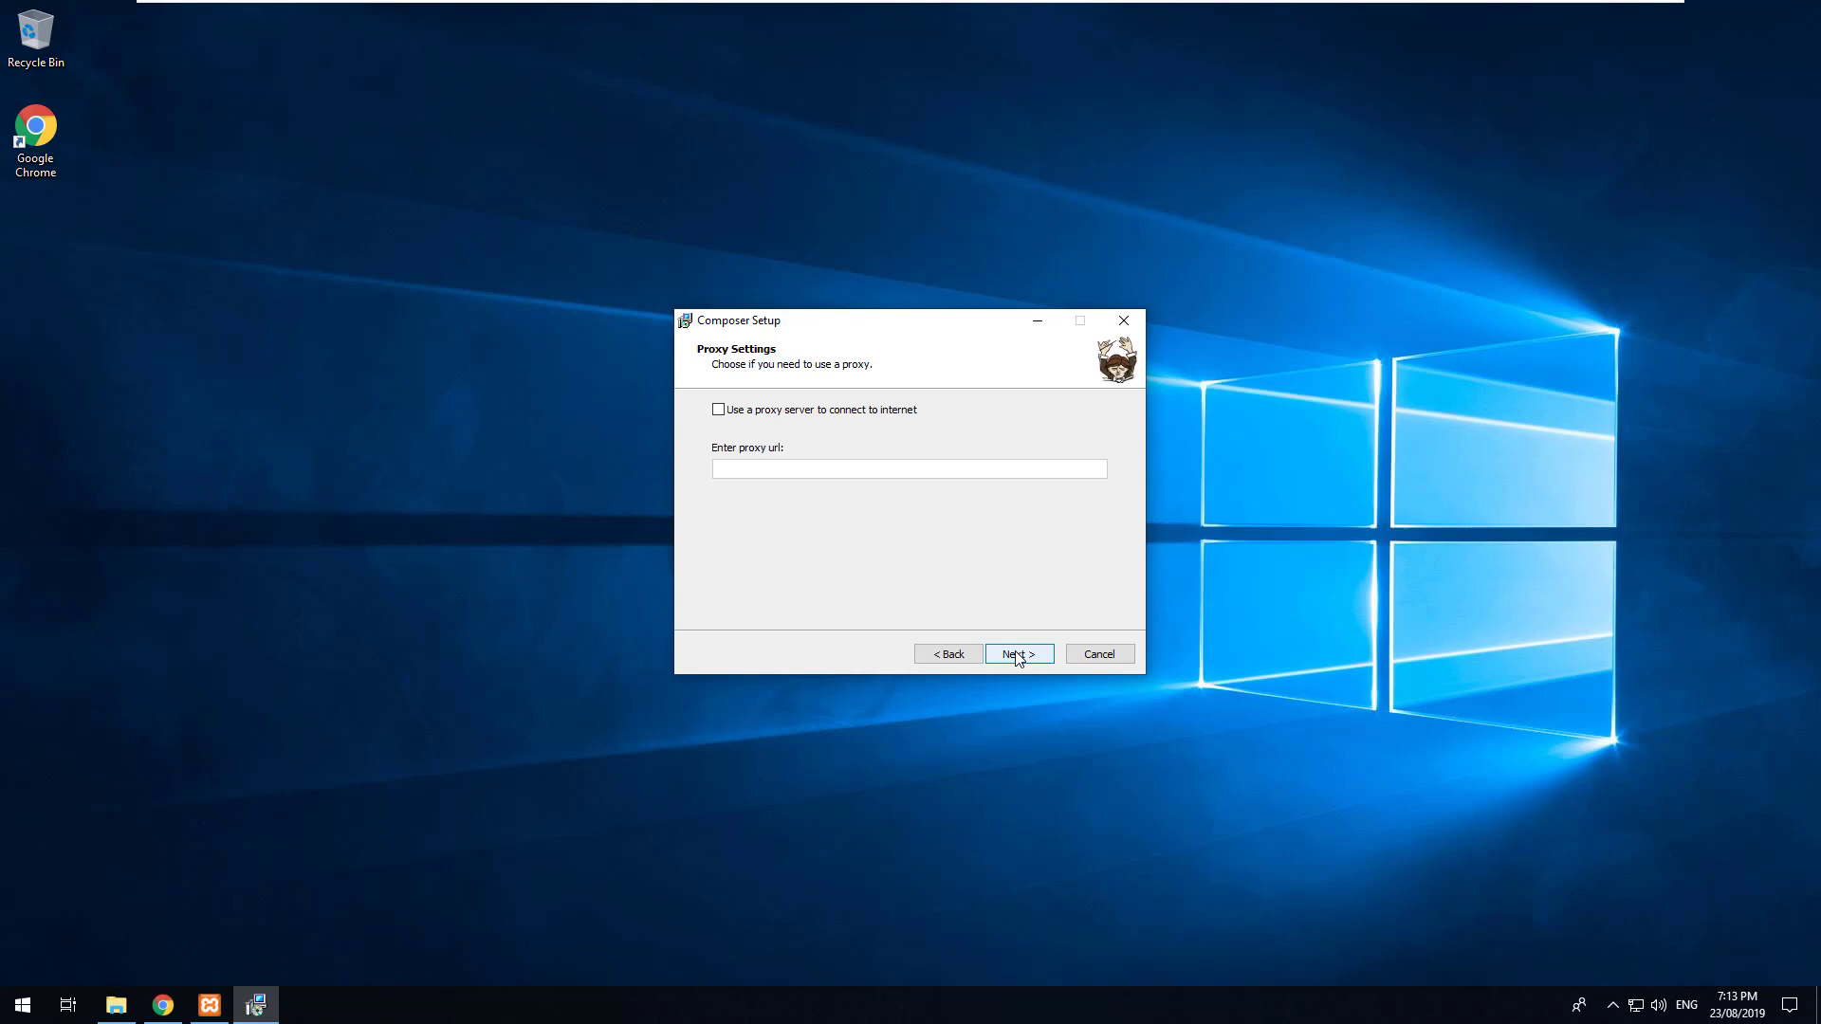
click(1016, 653)
click(1016, 653)
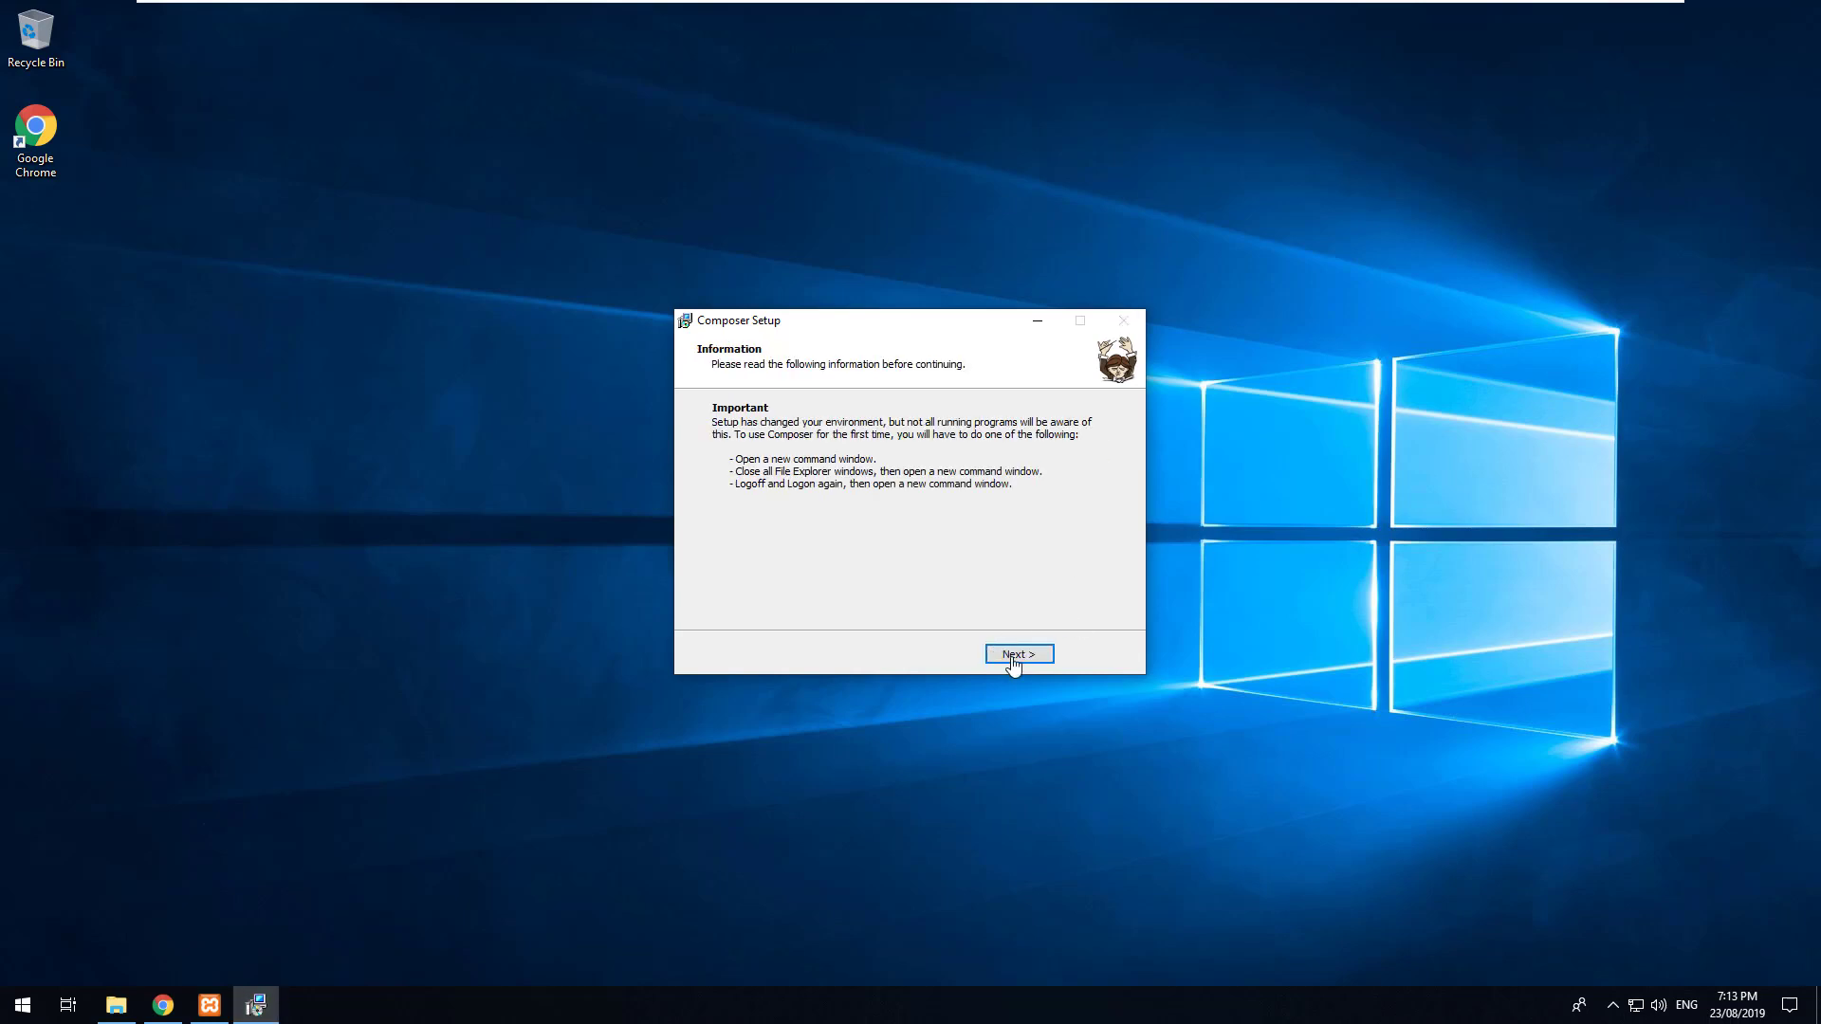
click(1024, 658)
click(1031, 657)
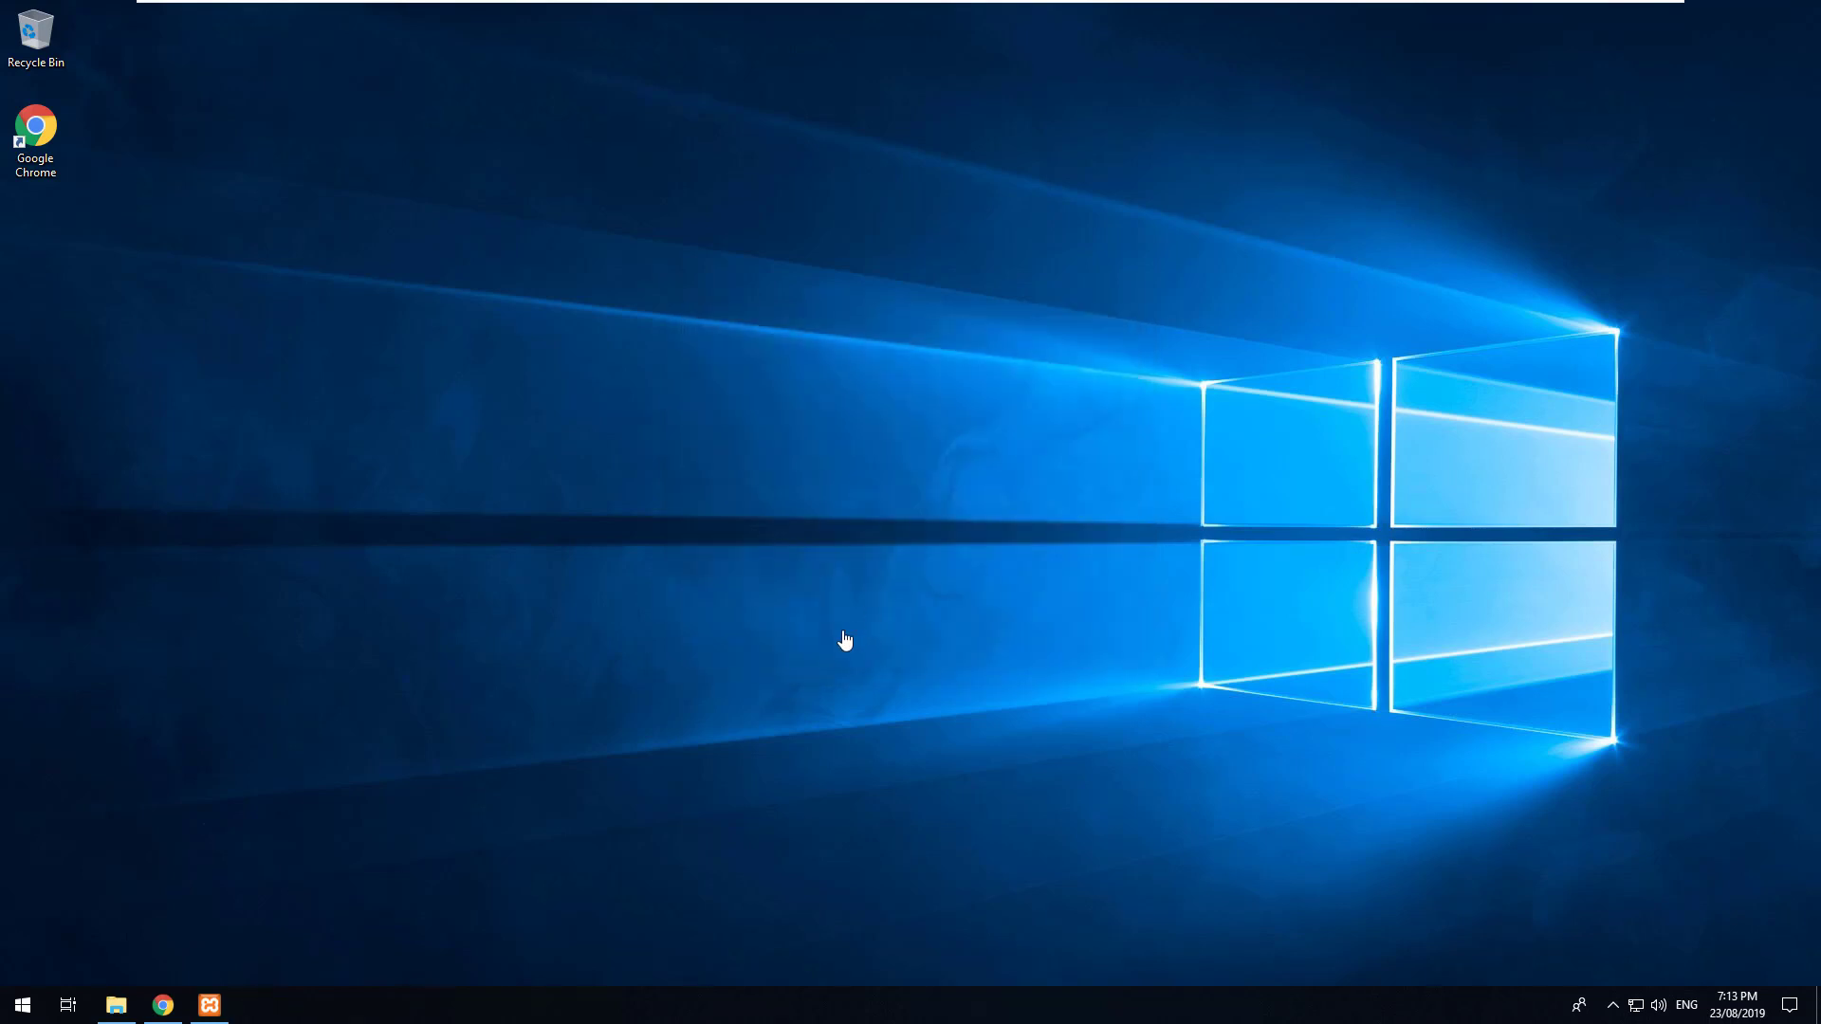
- Open Command Prompt and run 'composer' to confirm version 1.9.0 and its command list
click(25, 1009)
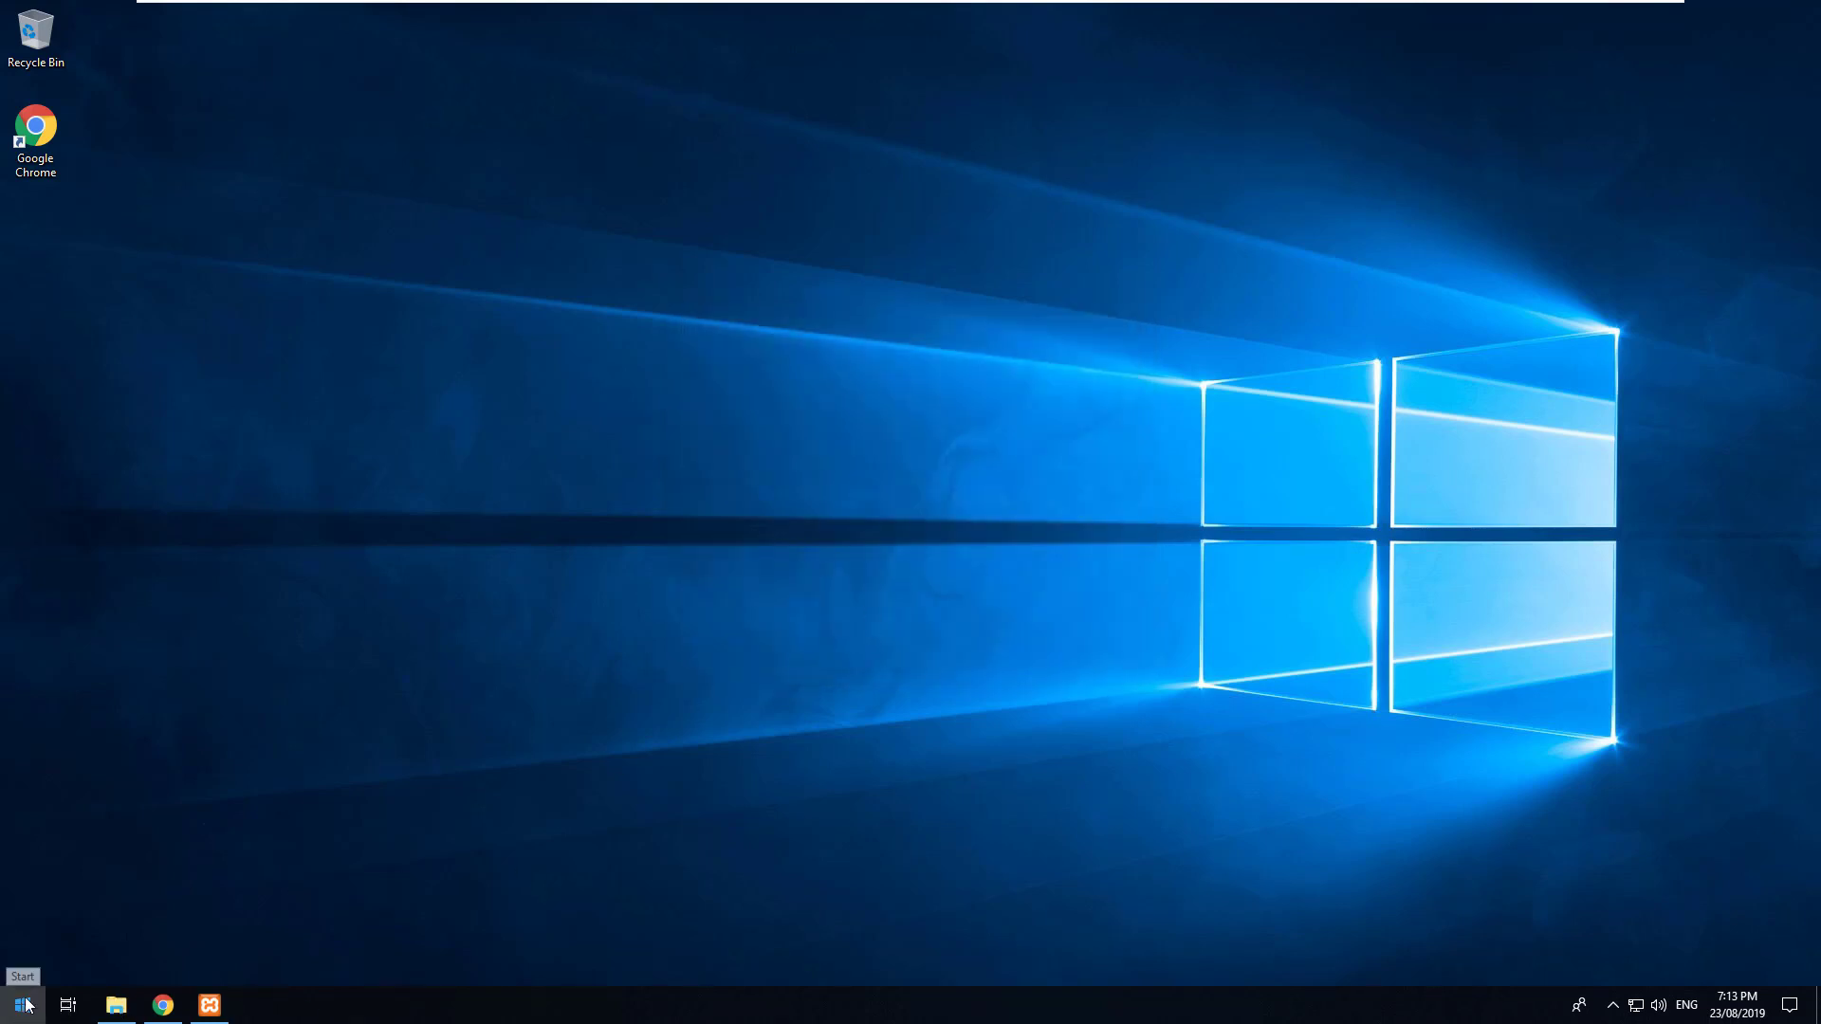
text(cmd)
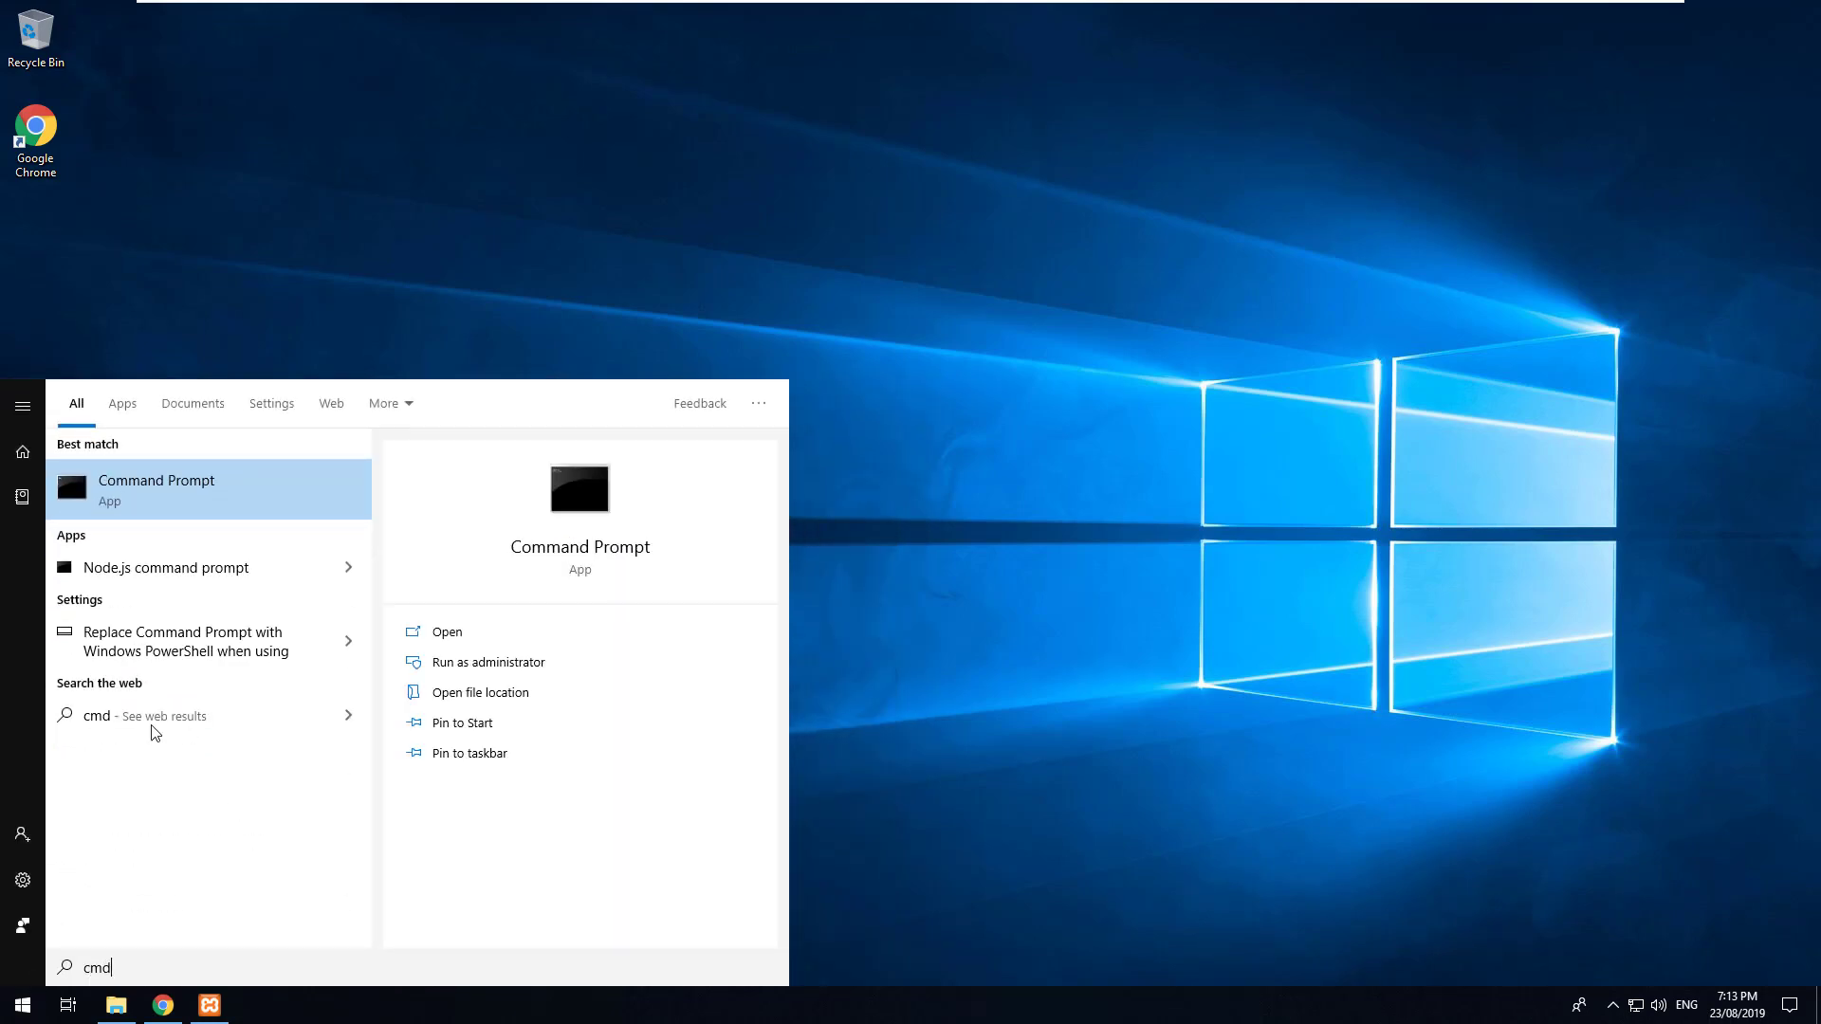
click(244, 485)
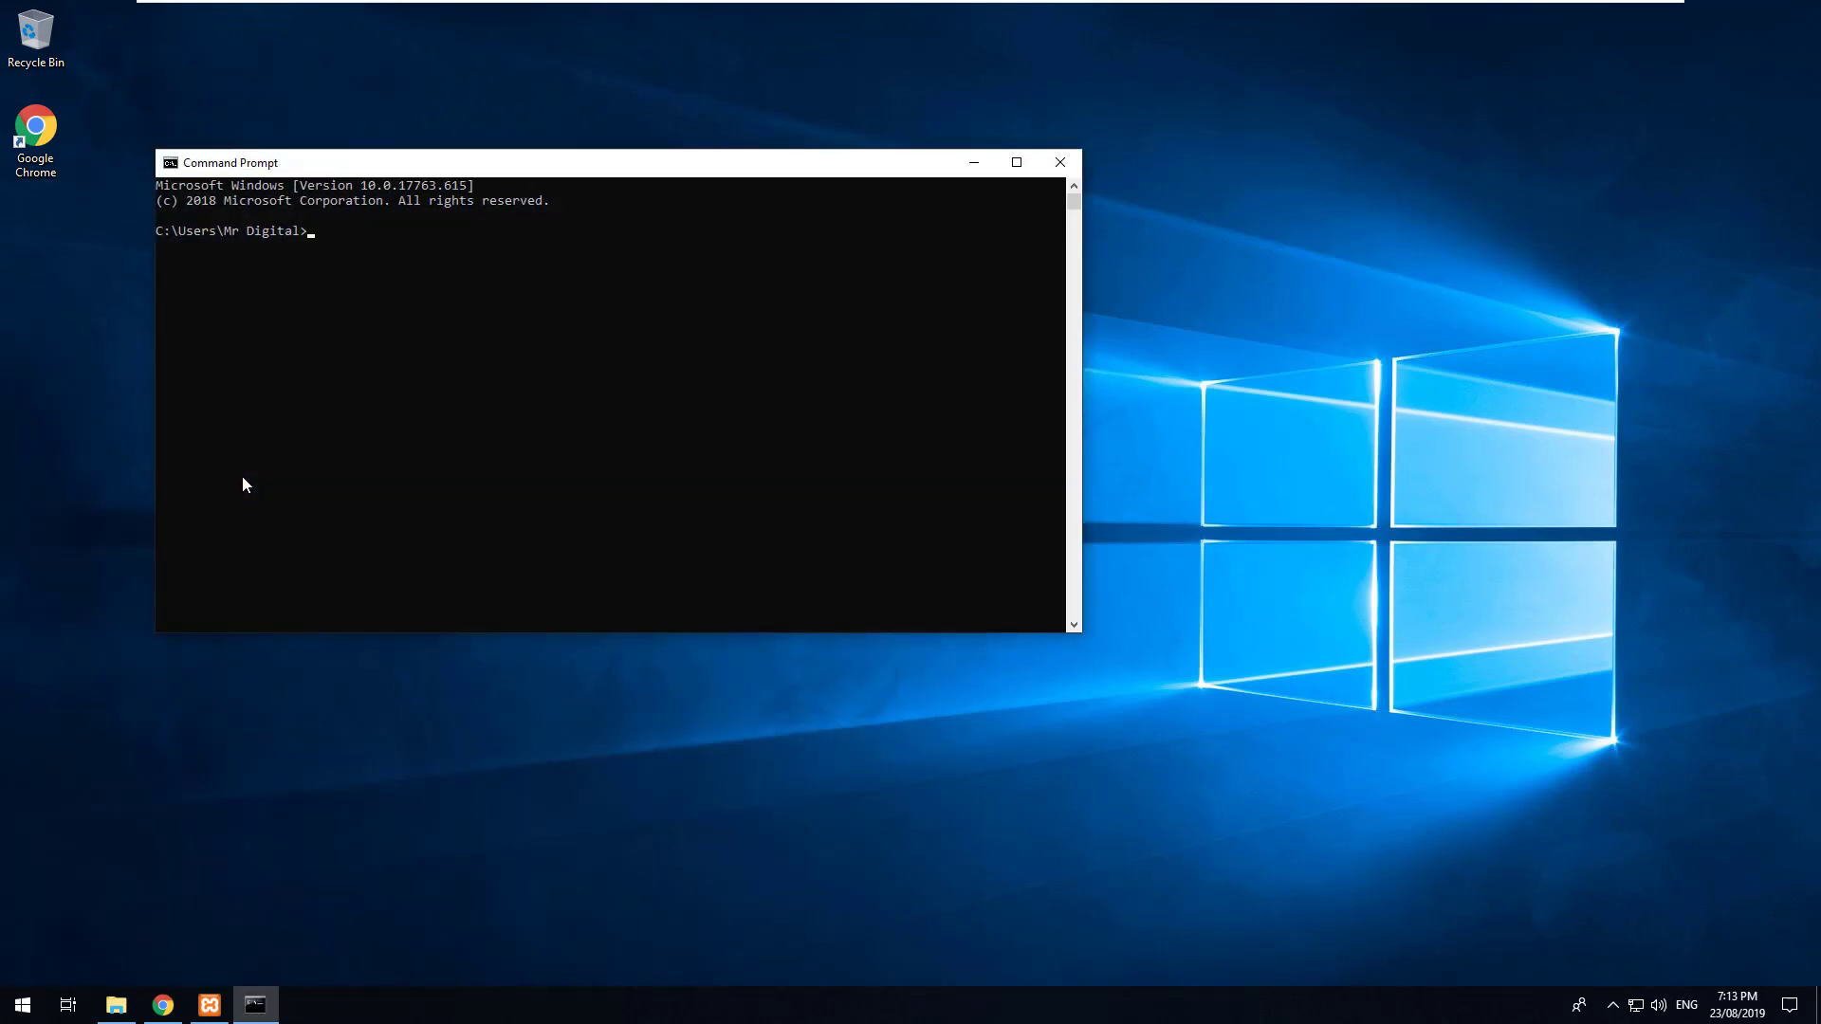
text(composer)
key(Return)
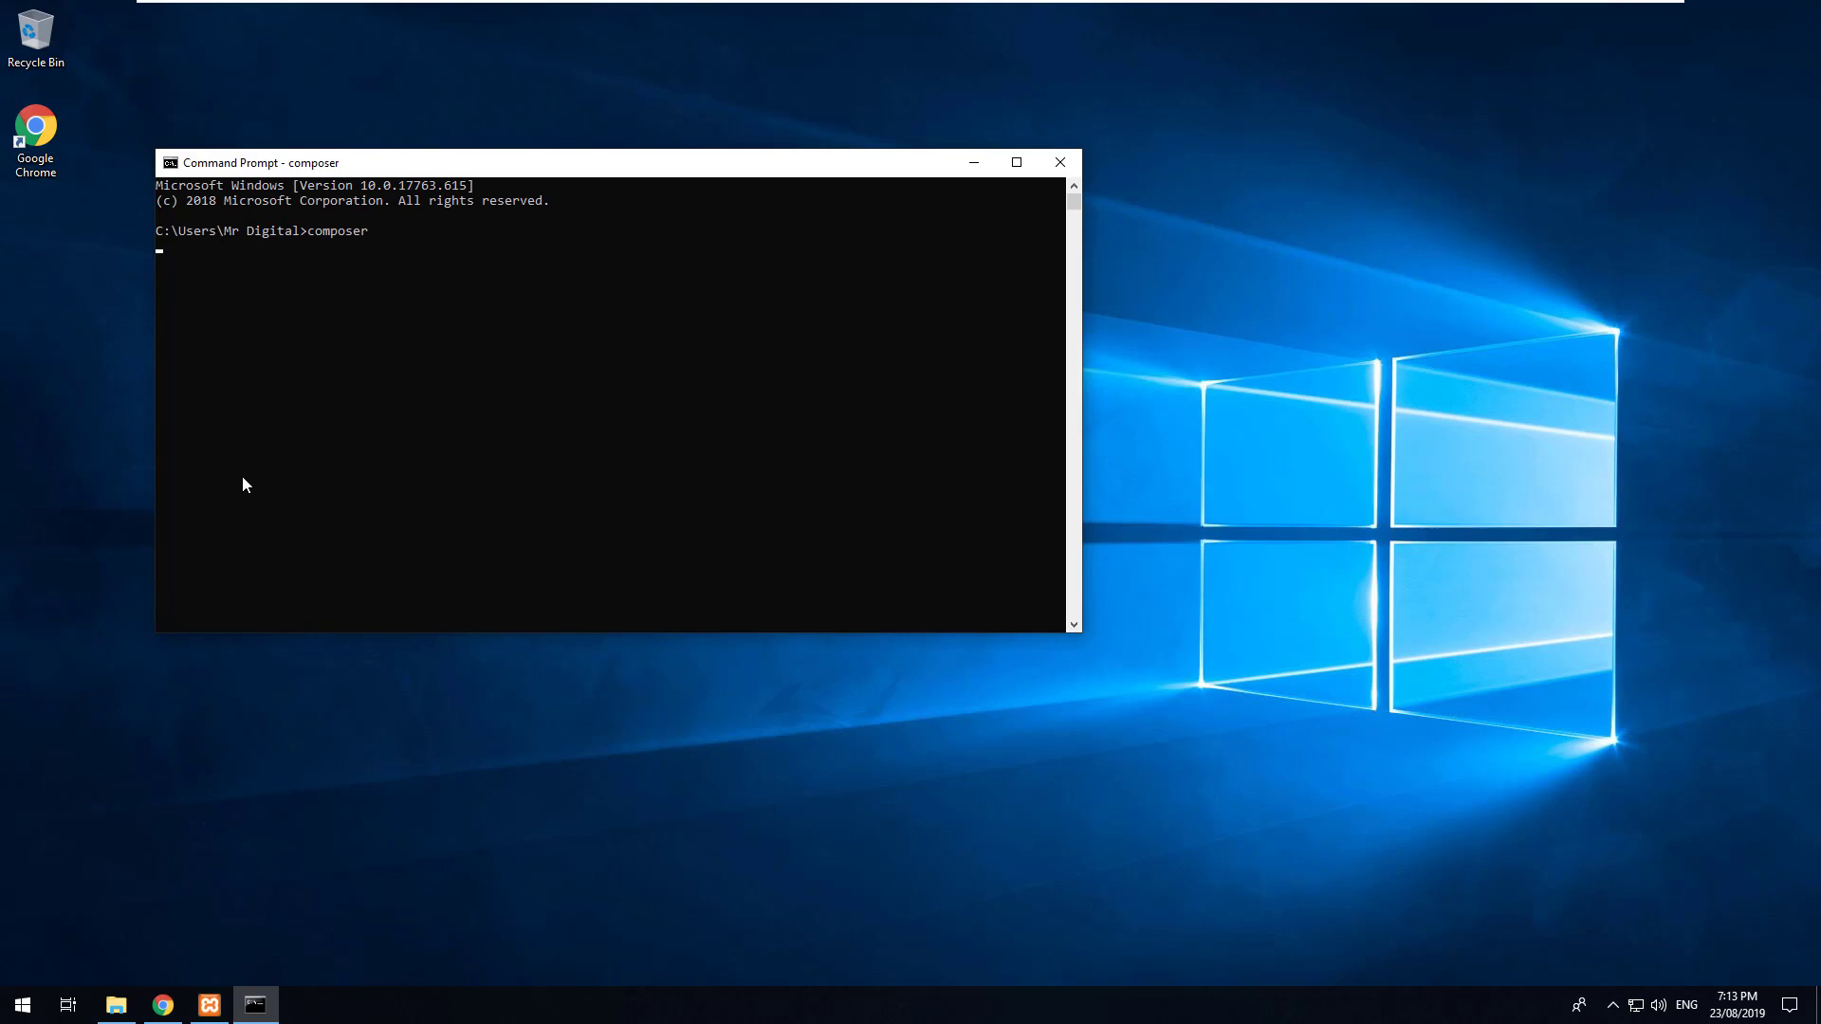
scroll(521, 360, up, 5)
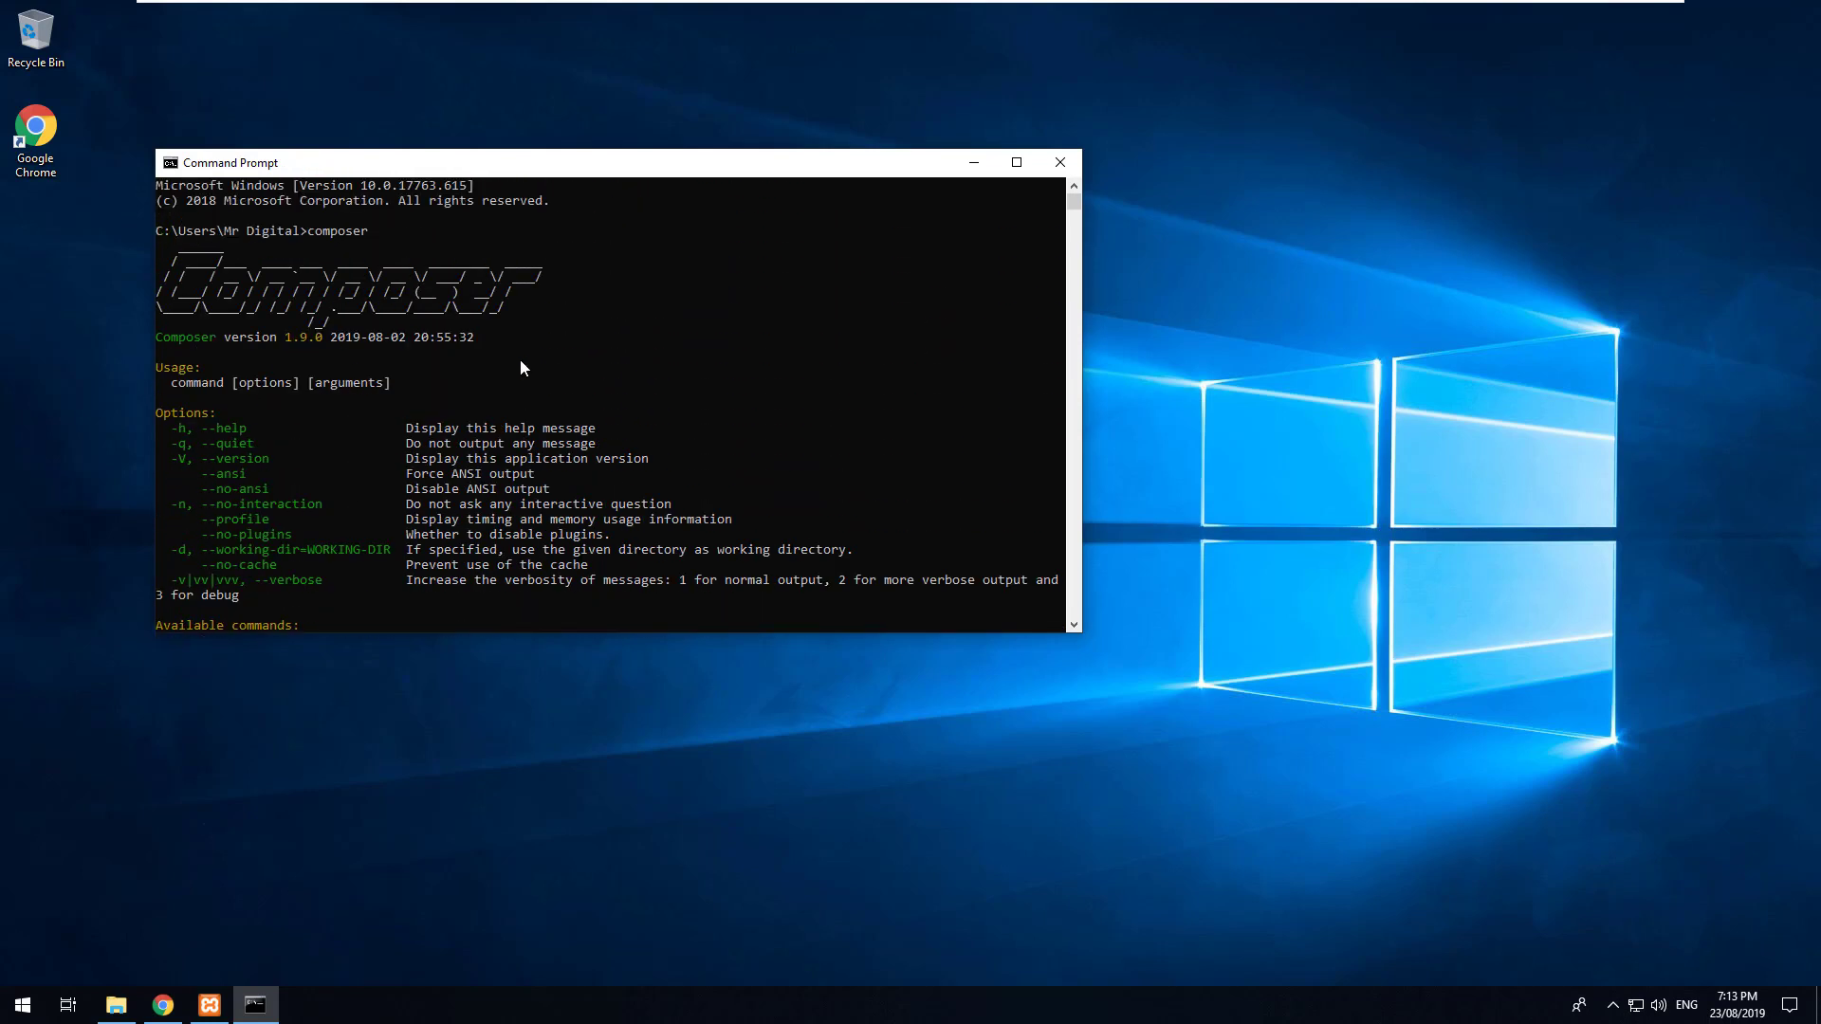
scroll(542, 317, down, 18)
scroll(547, 321, up, 2)
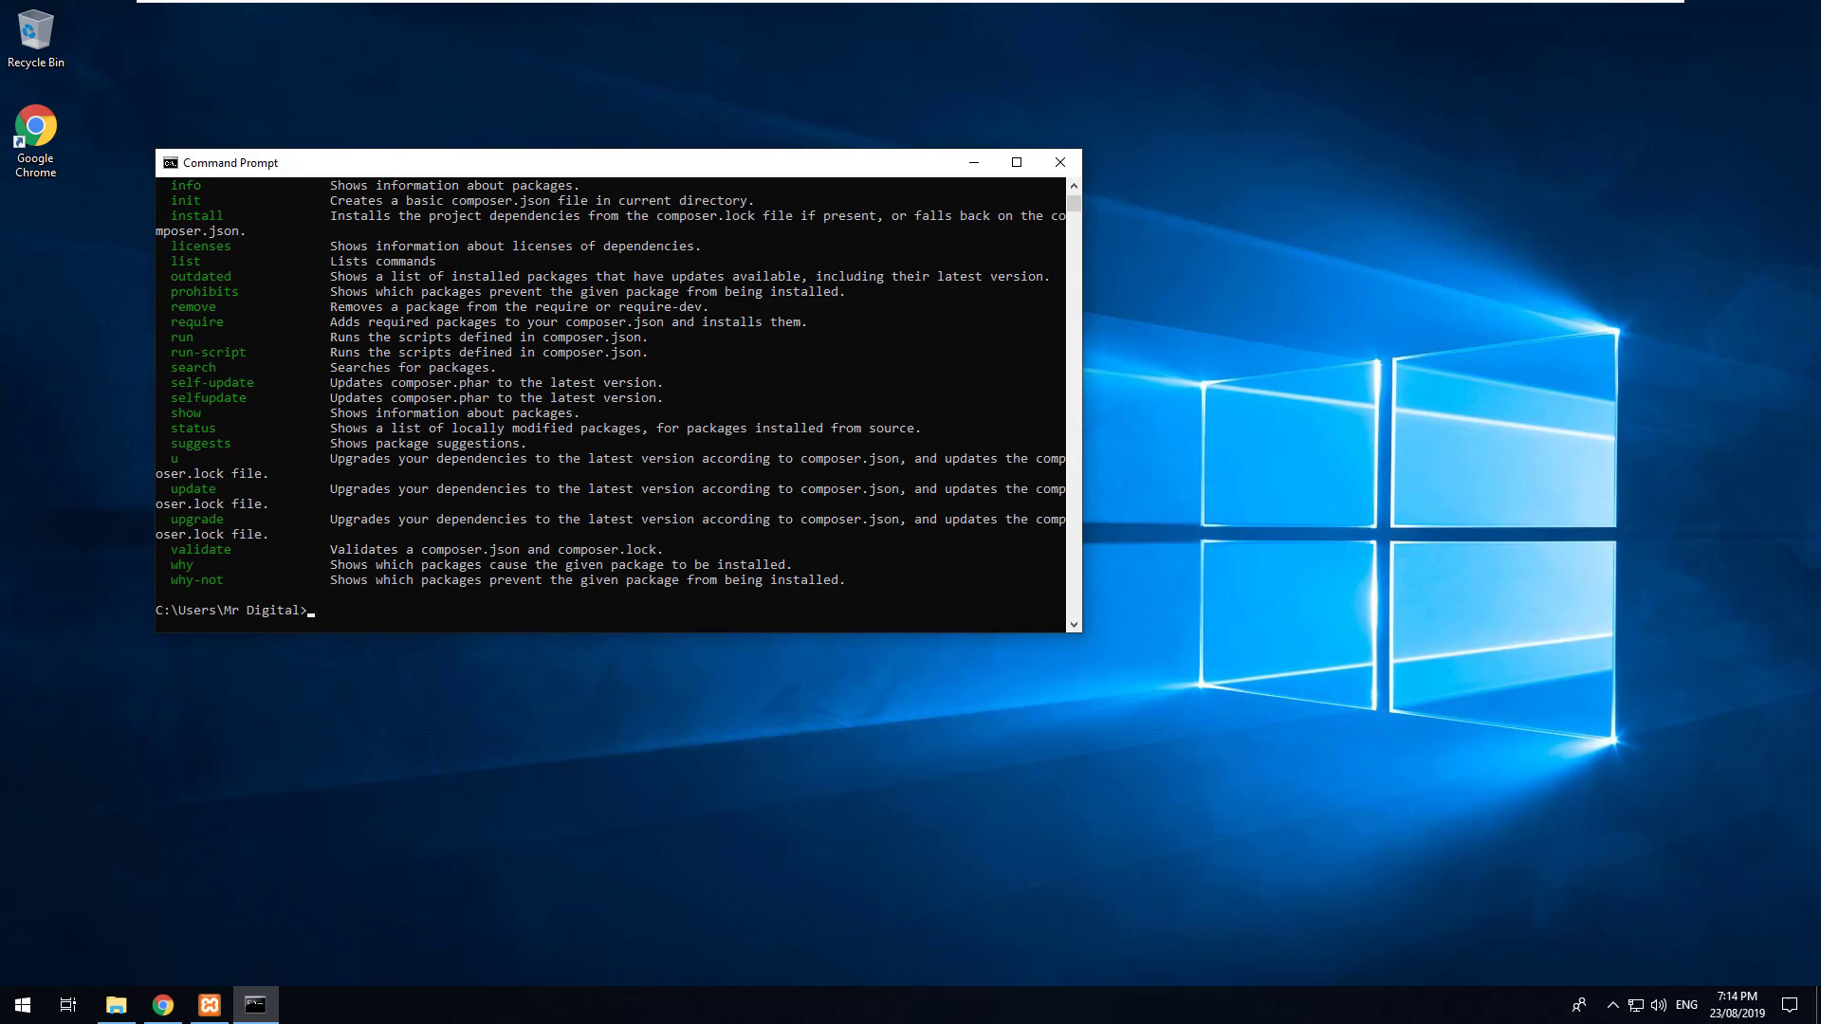
- Run 'composer global require laravel/installer' to install the Laravel installer globally
text(composer require laravel/)
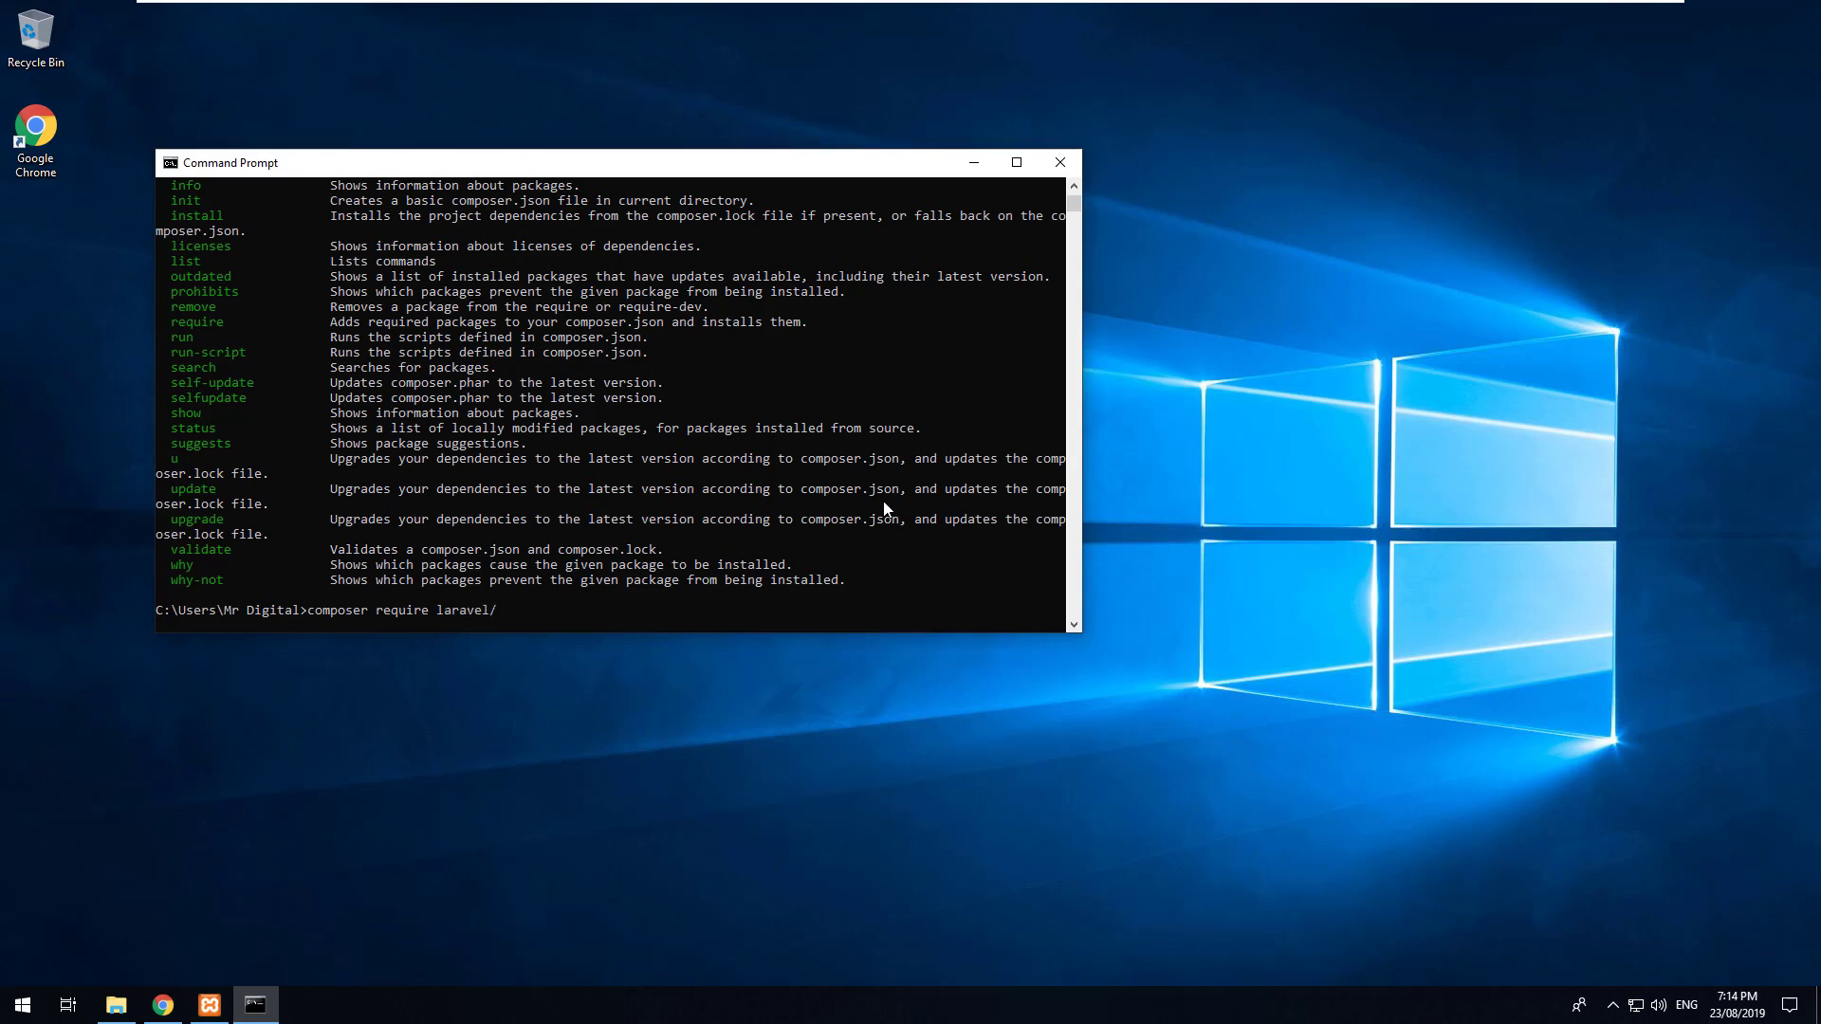
text(installer)
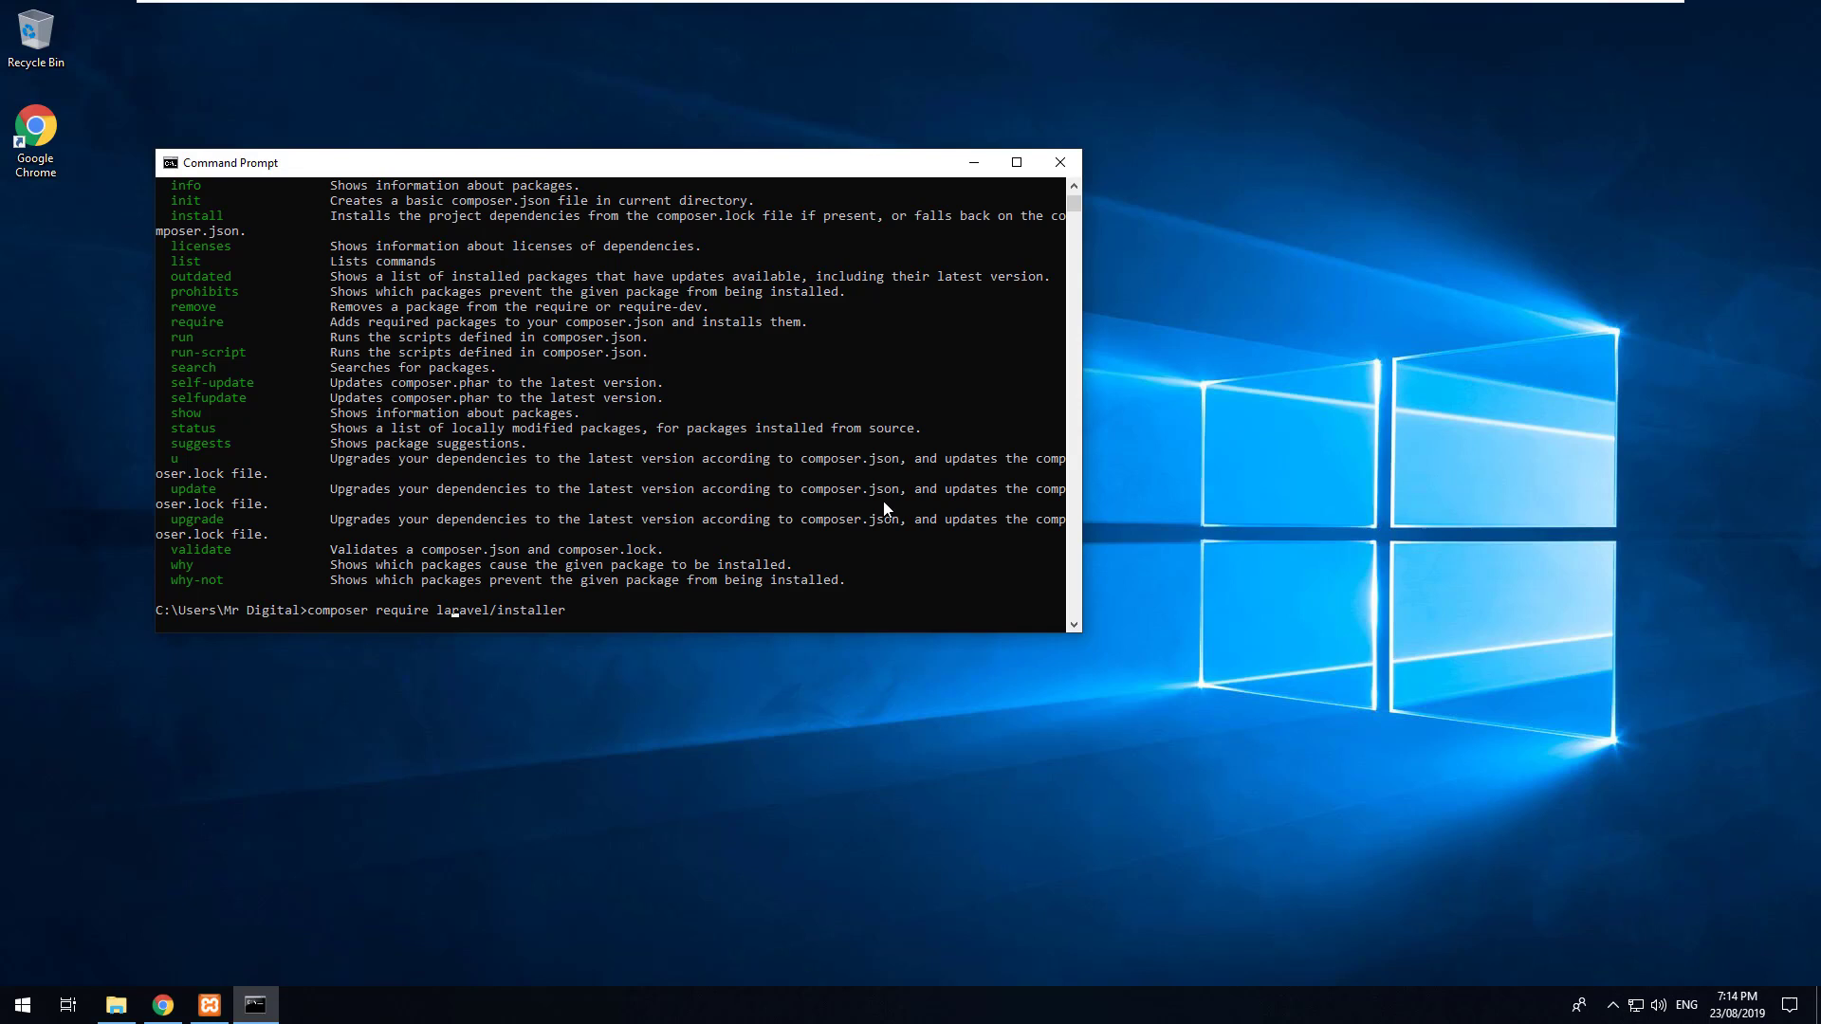
key(Left)
text(global)
key(Return)
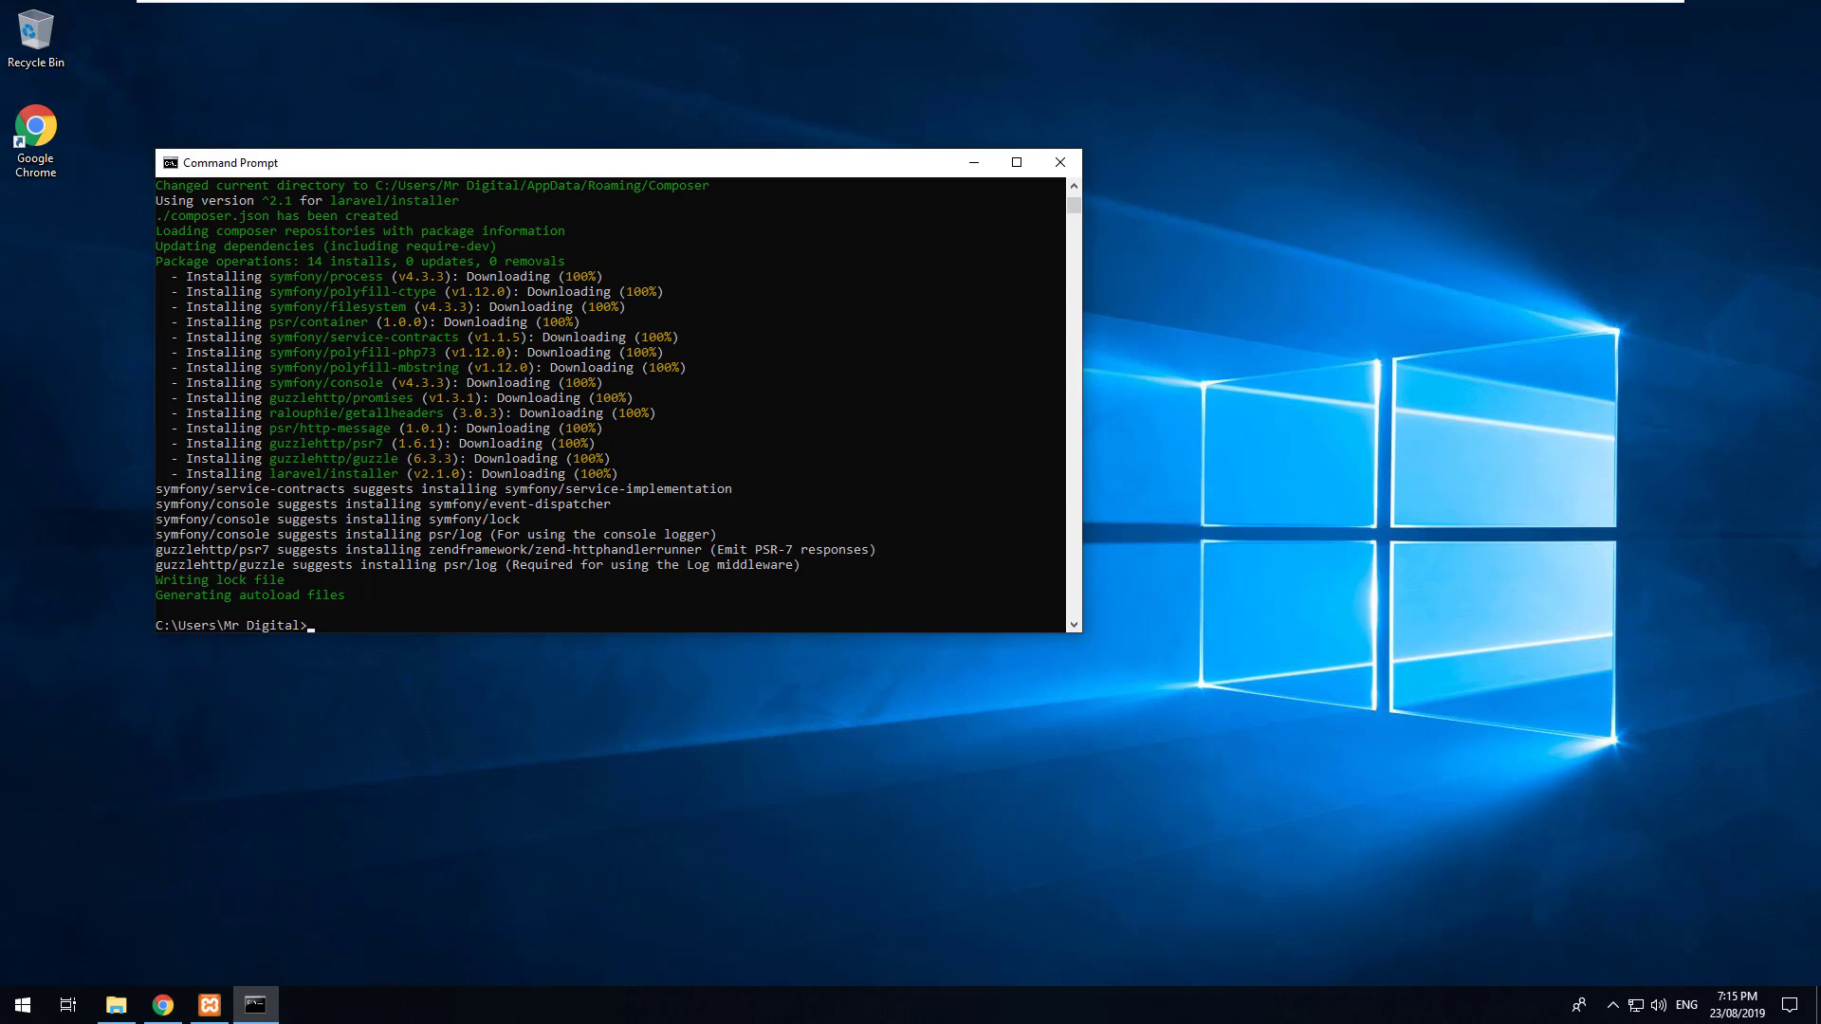
- Close Command Prompt and open C:\xampp\htdocs in a maximized File Explorer window
click(1060, 162)
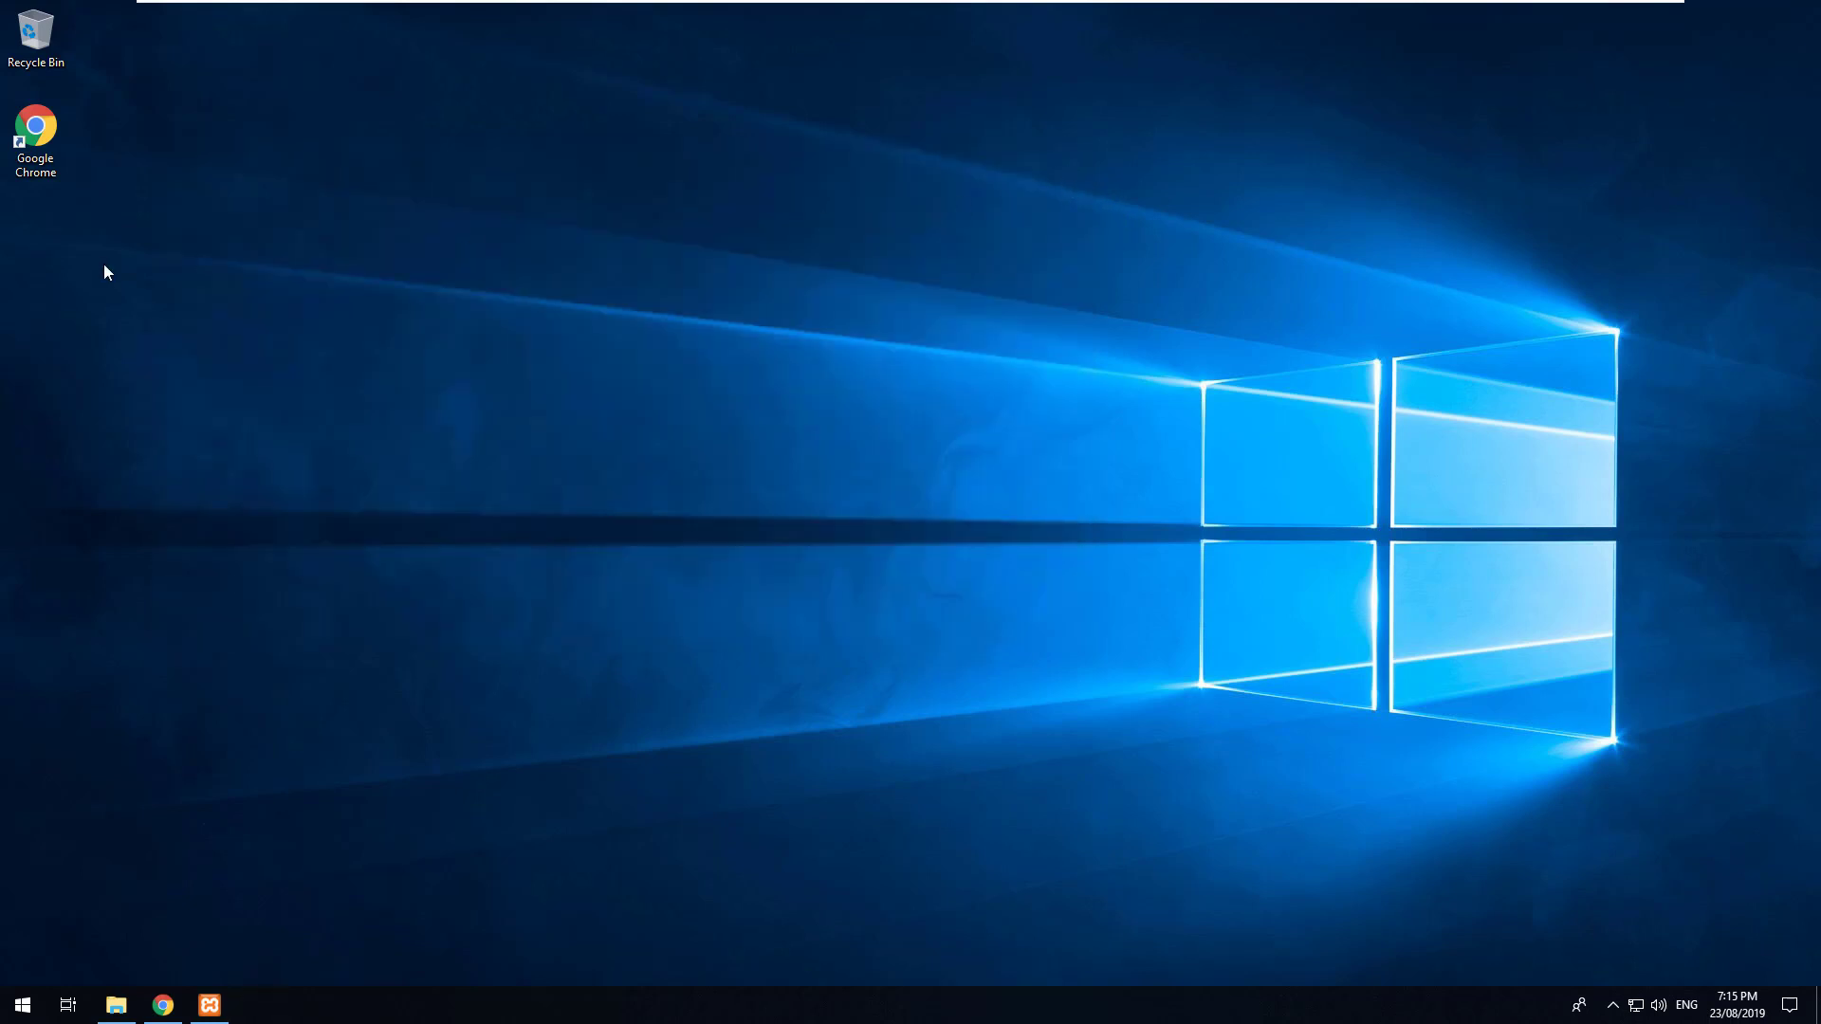
click(22, 1005)
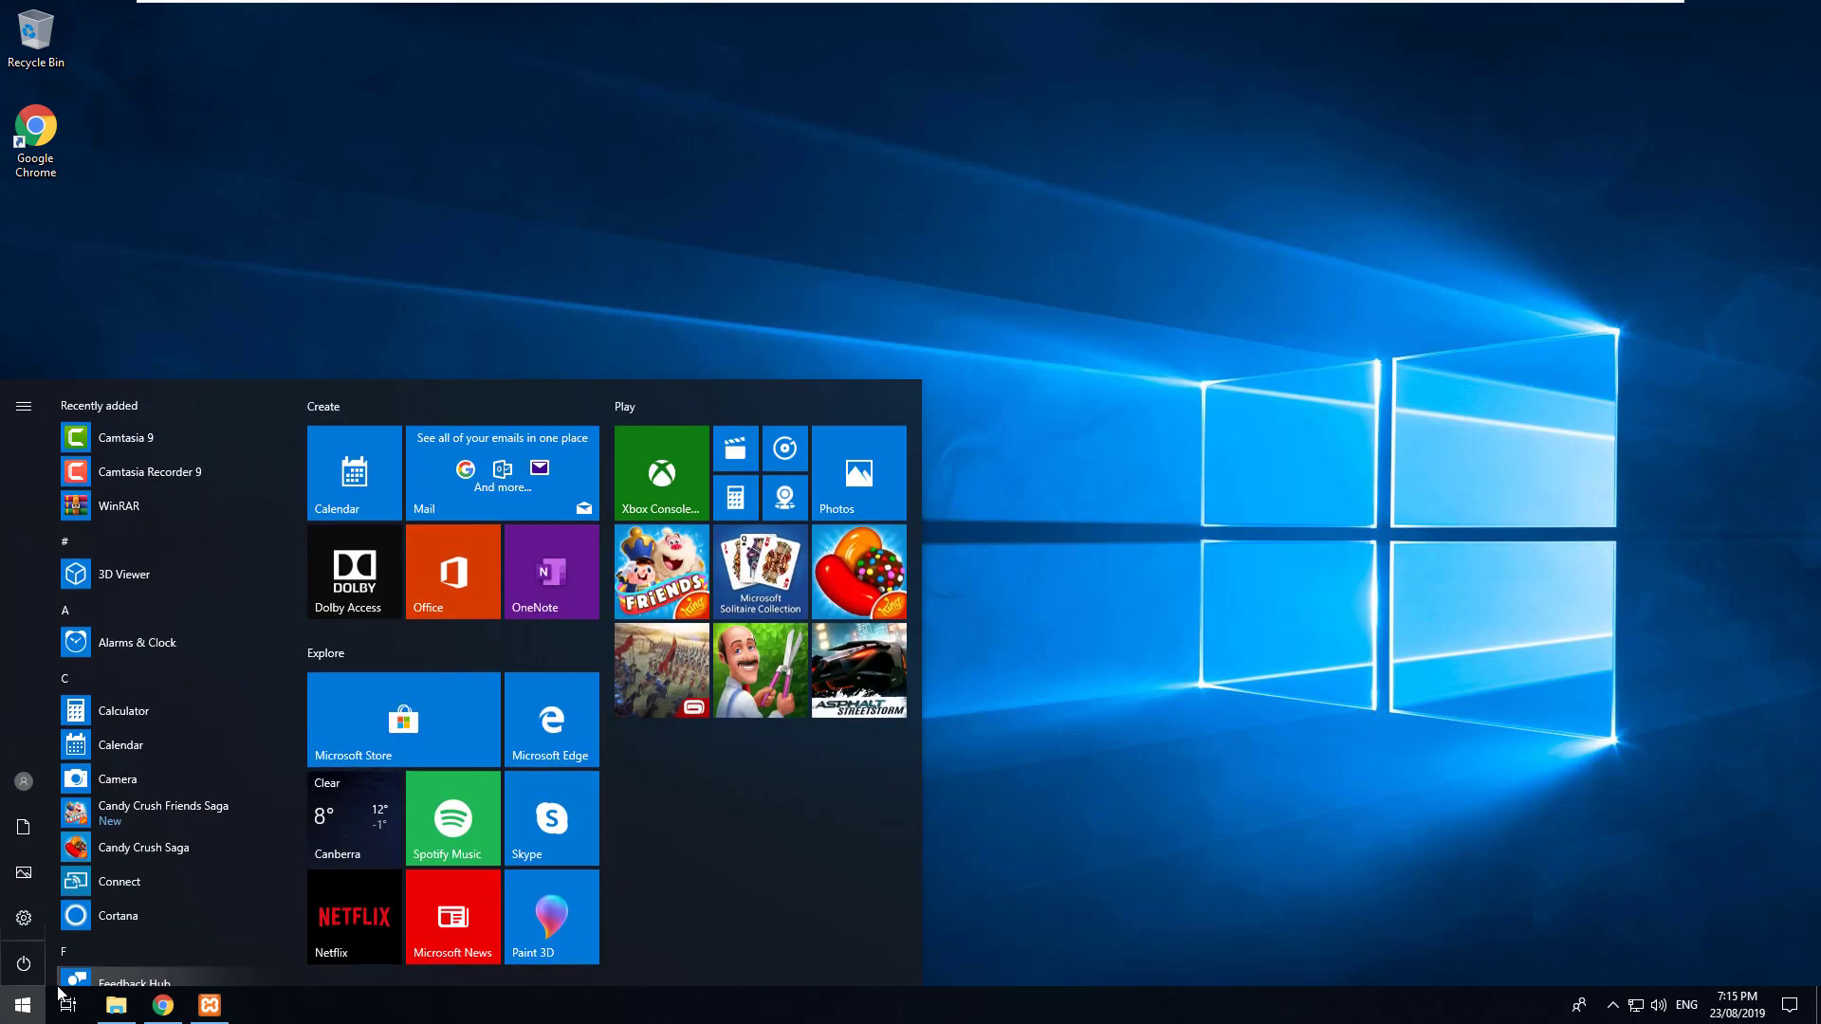
text(c:)
key(Return)
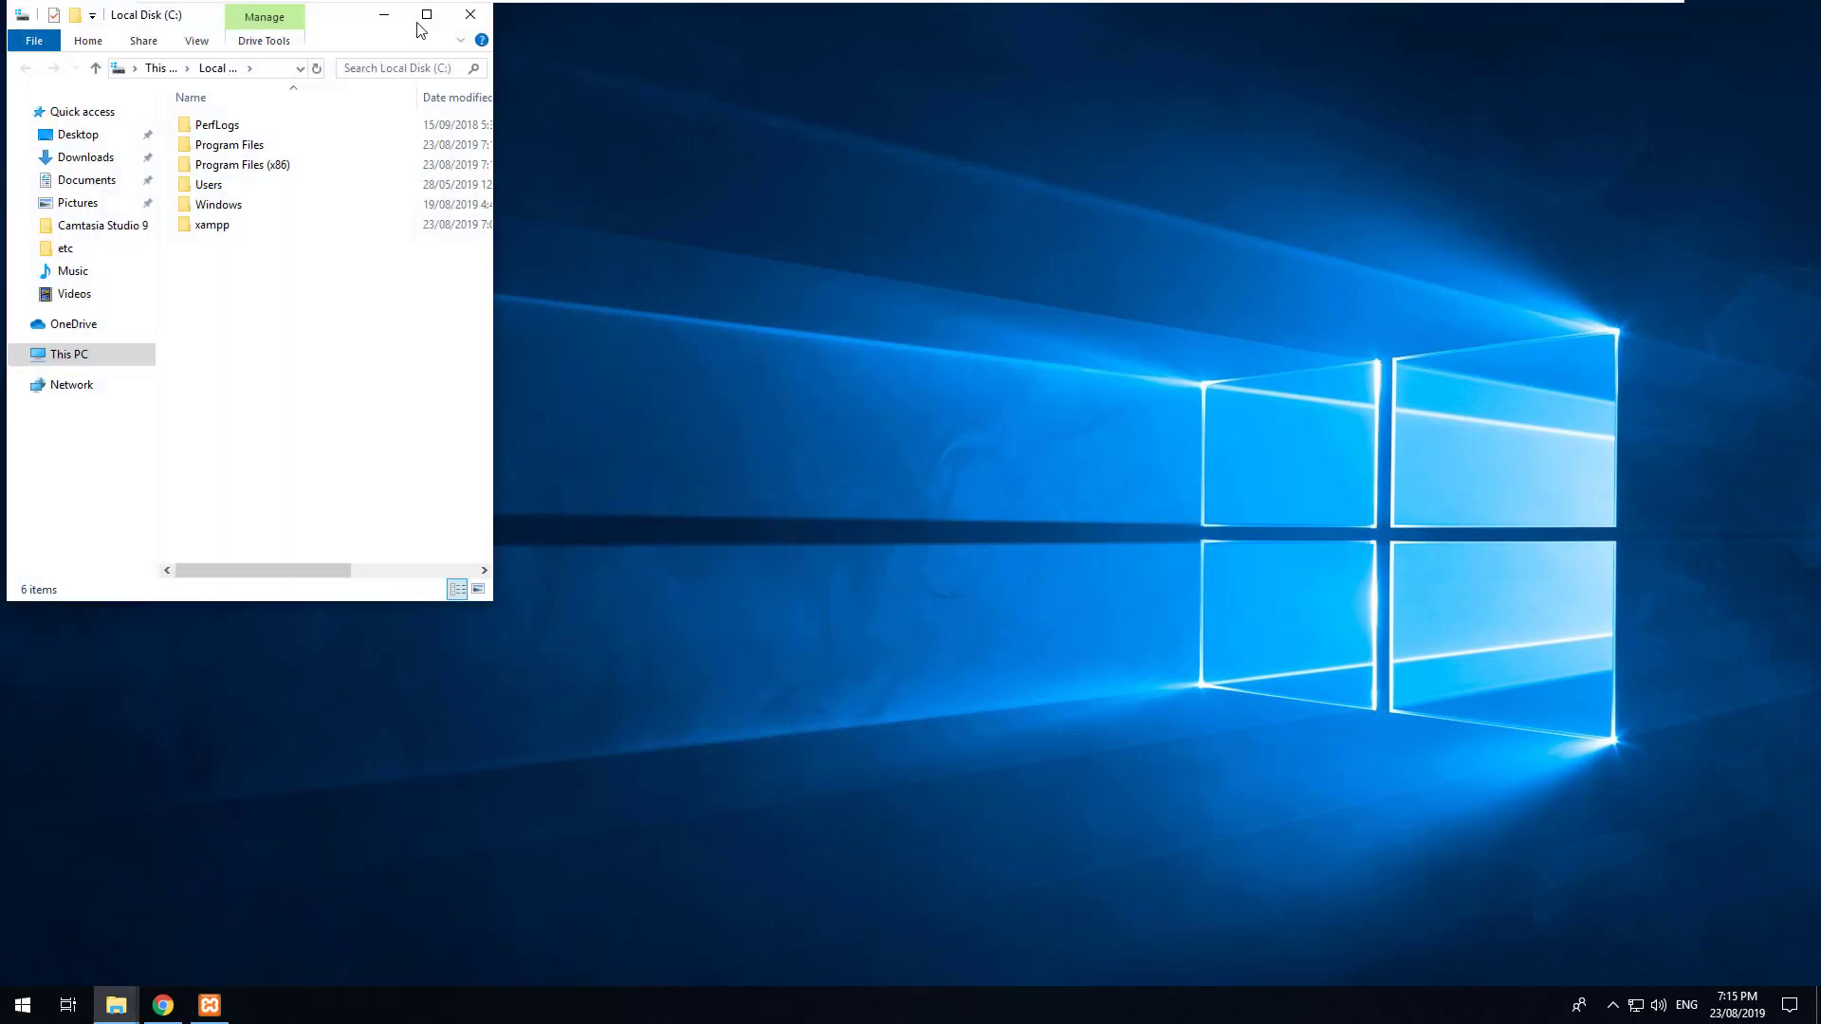
drag(343, 30, 711, 285)
double_click(788, 276)
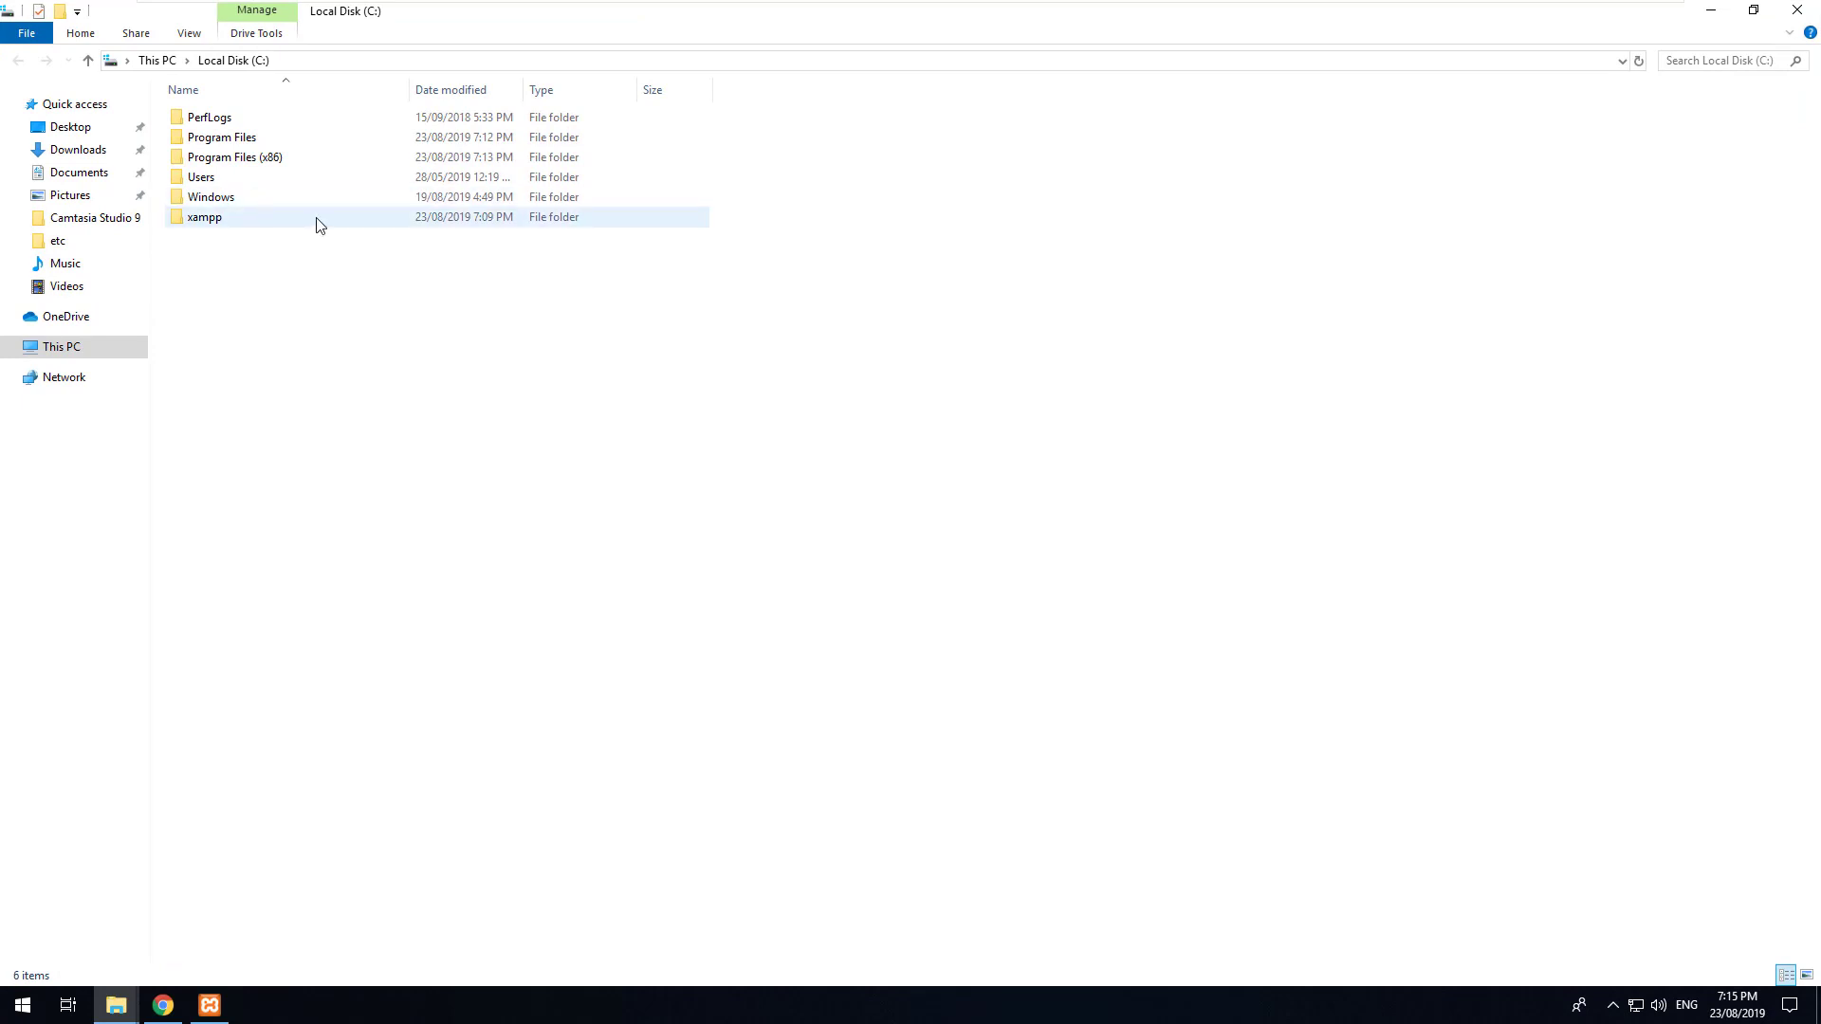
mouse_move(316, 221)
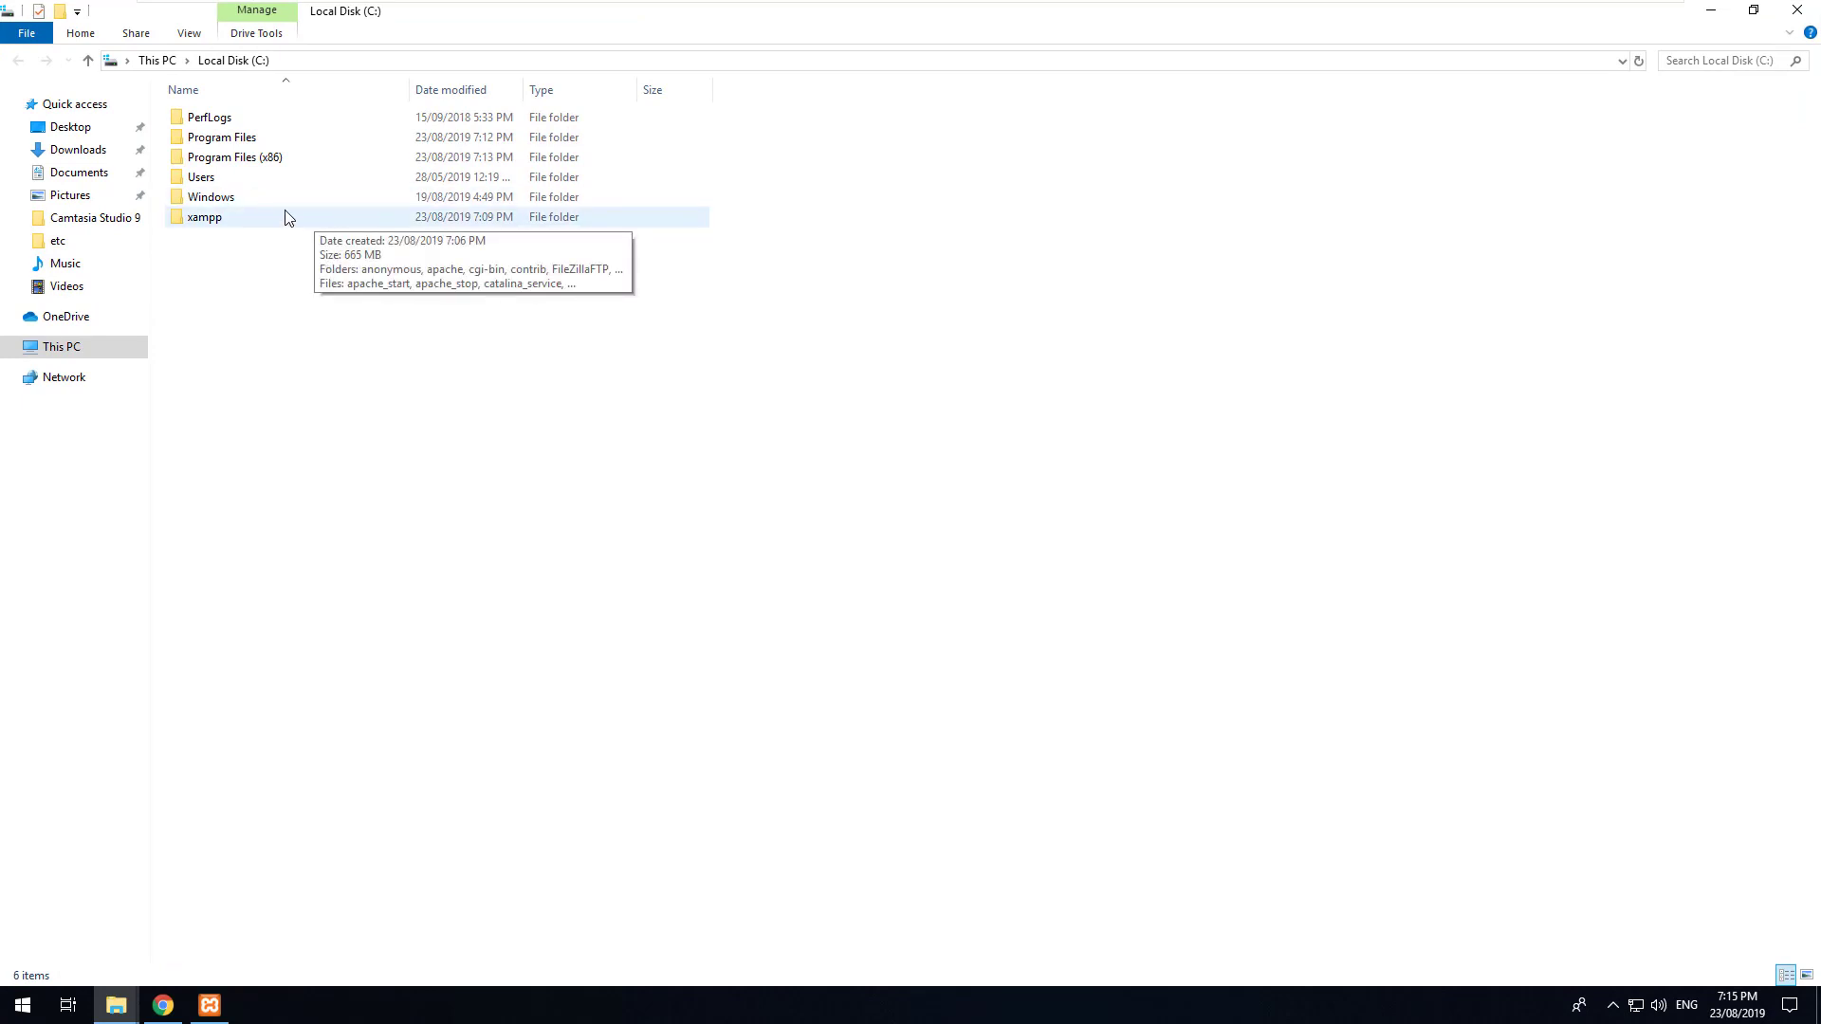
double_click(234, 222)
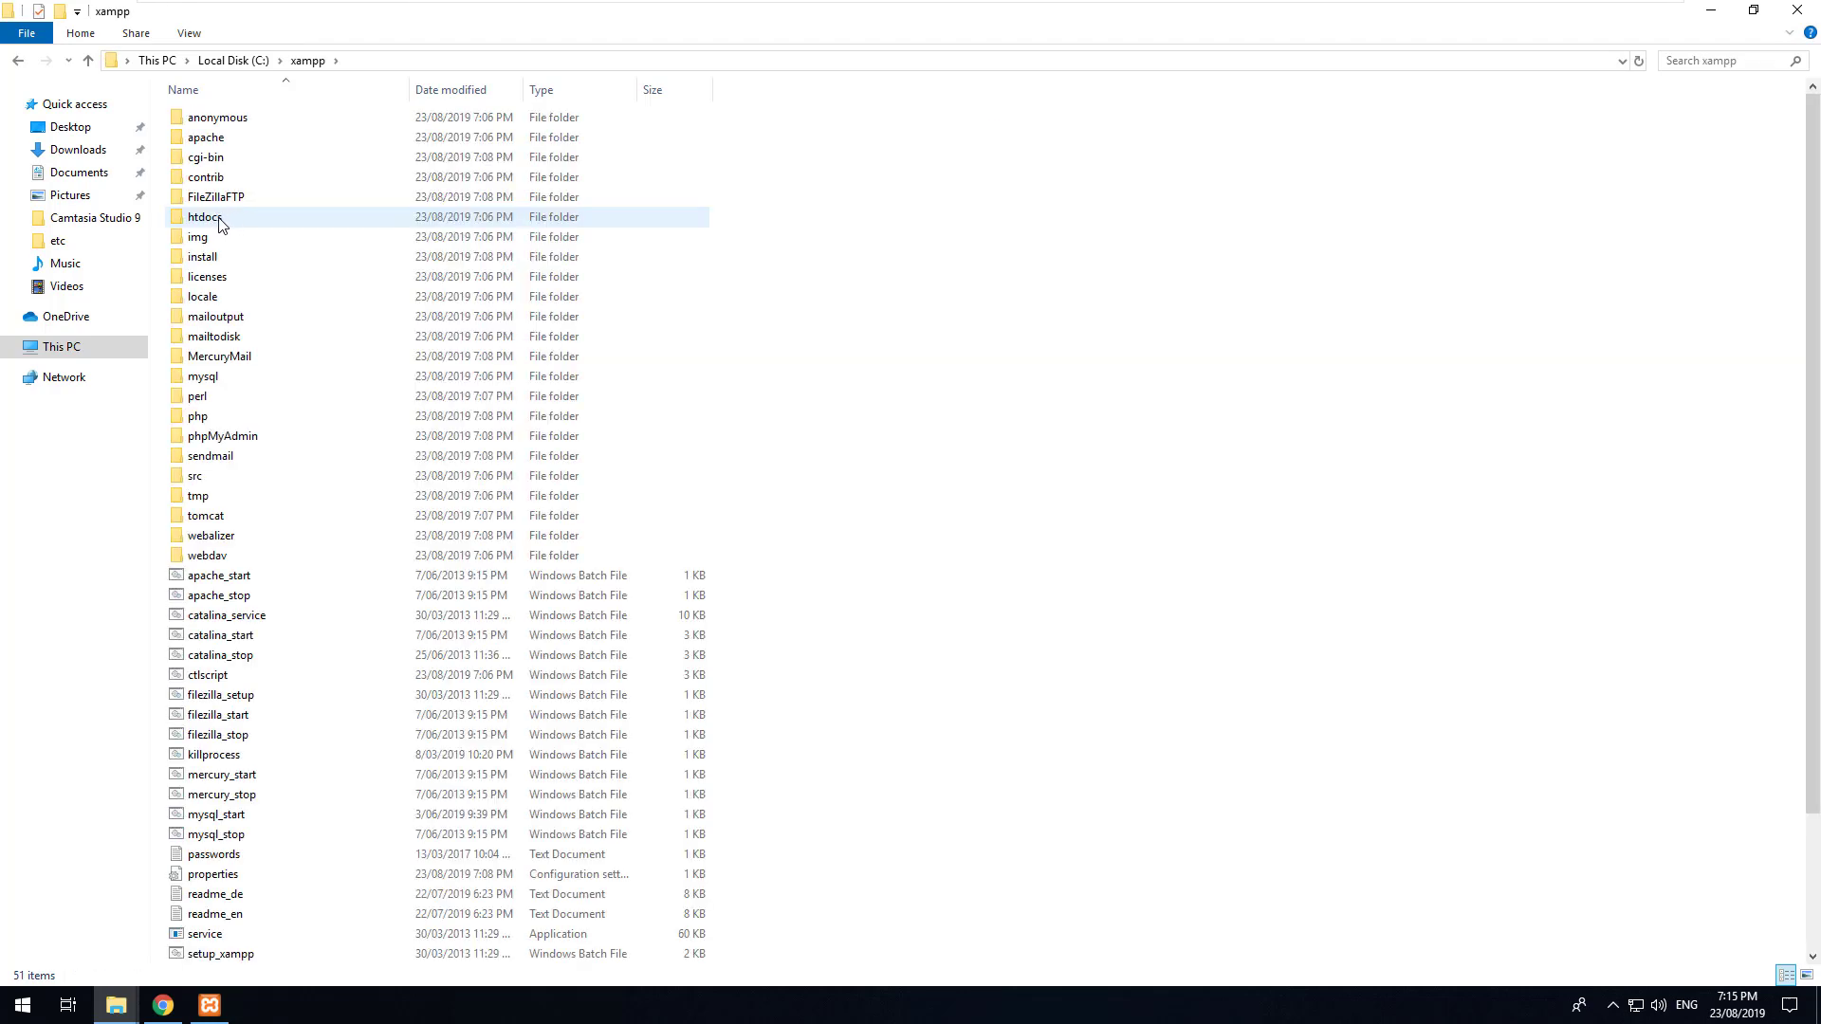
double_click(219, 223)
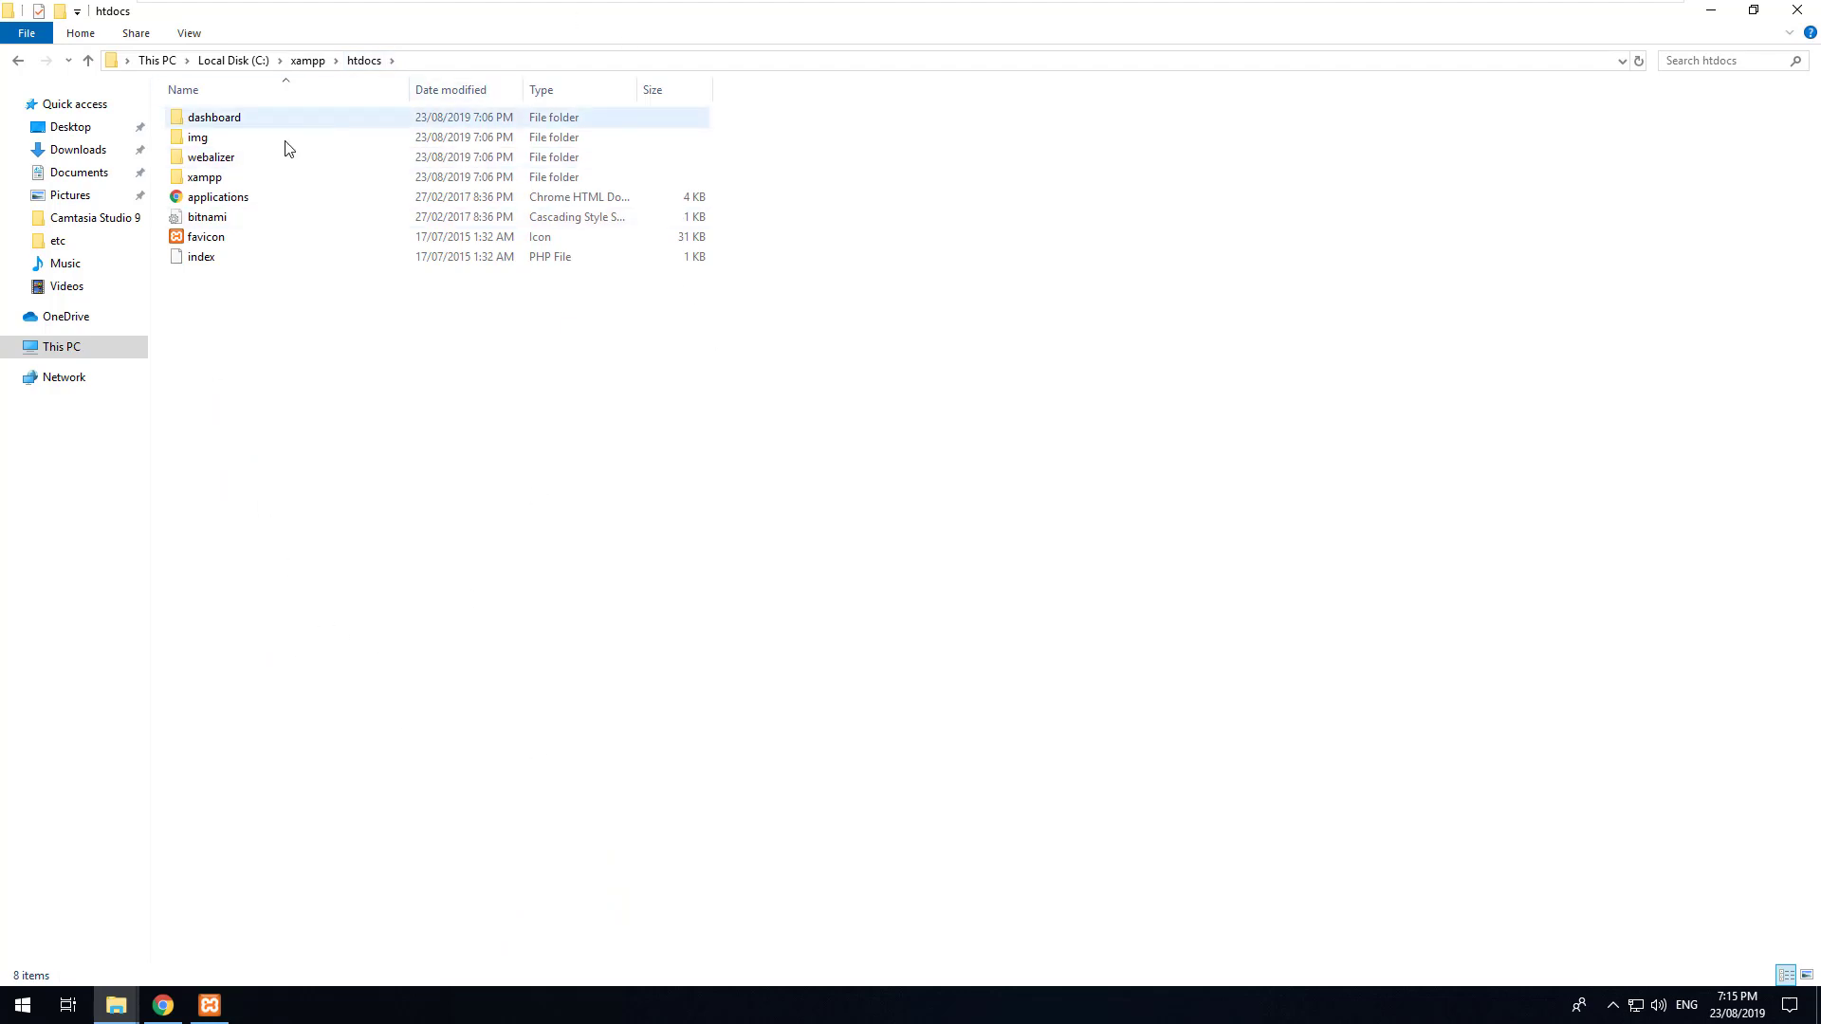
- Load localhost in Chrome, retry after the refused connection, and bring back the XAMPP Control Panel
click(163, 1006)
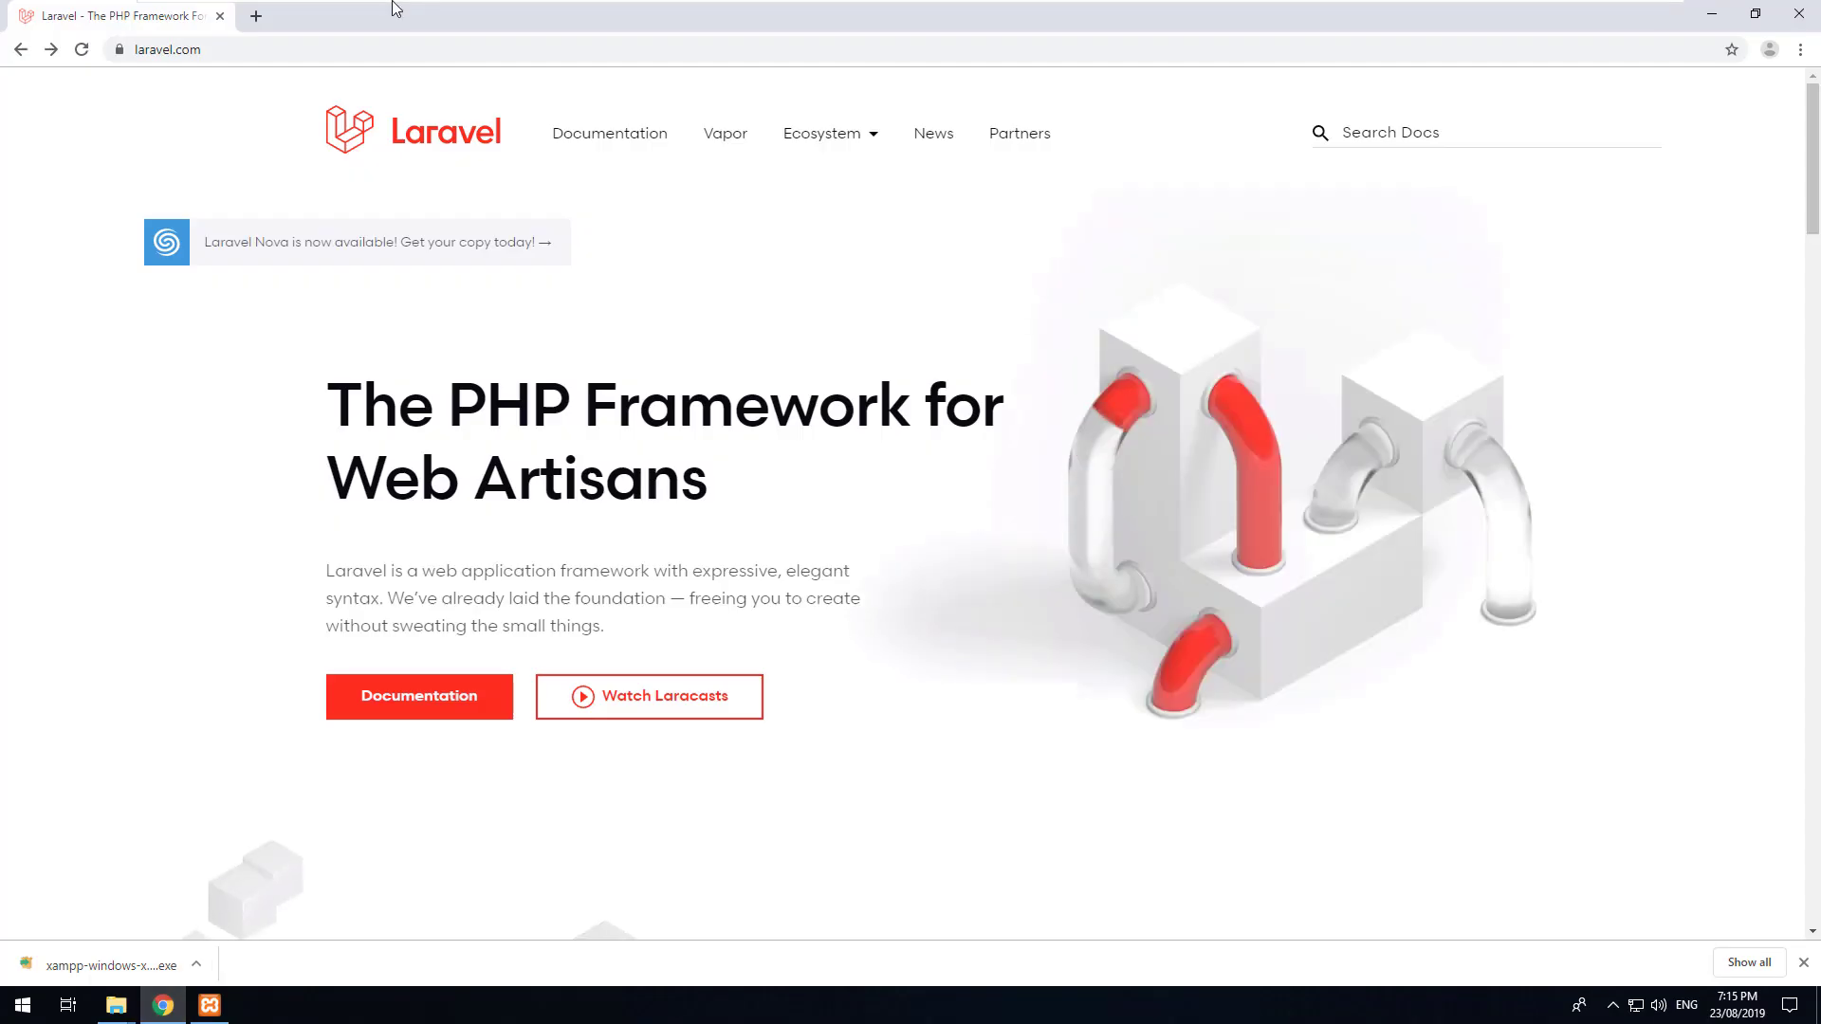
click(394, 52)
text(localhos)
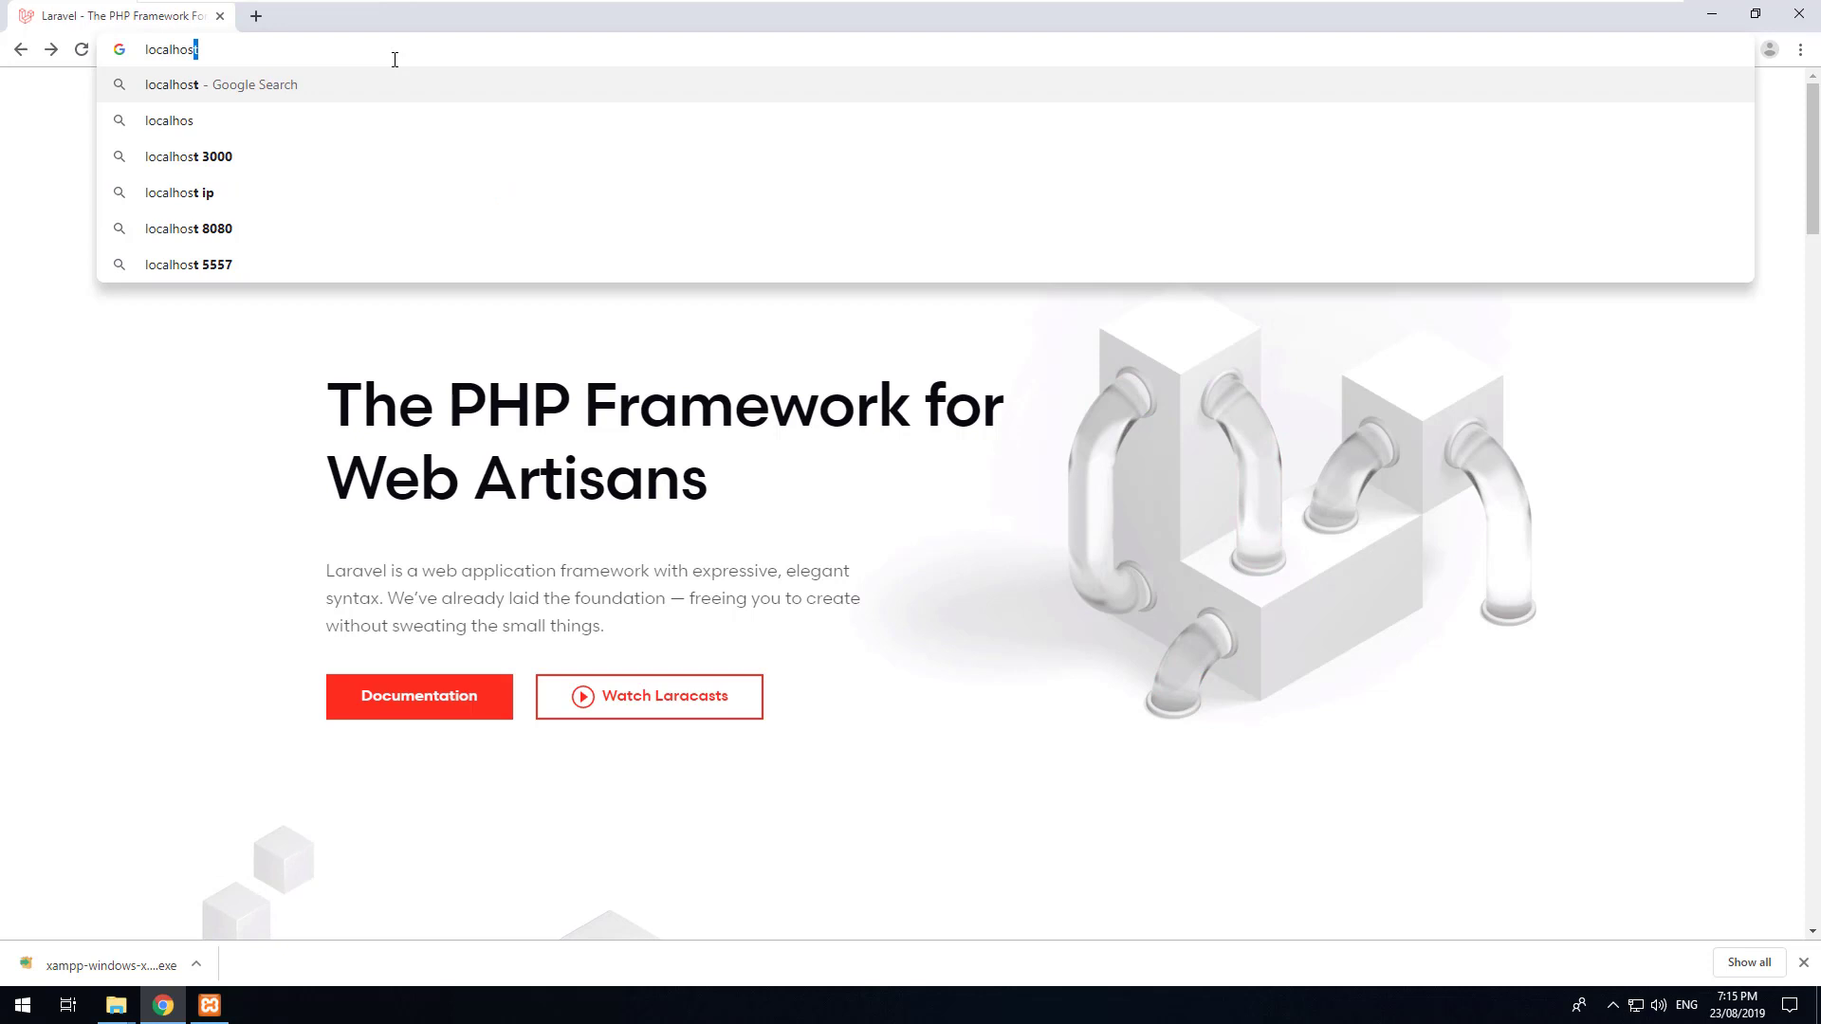
key(Return)
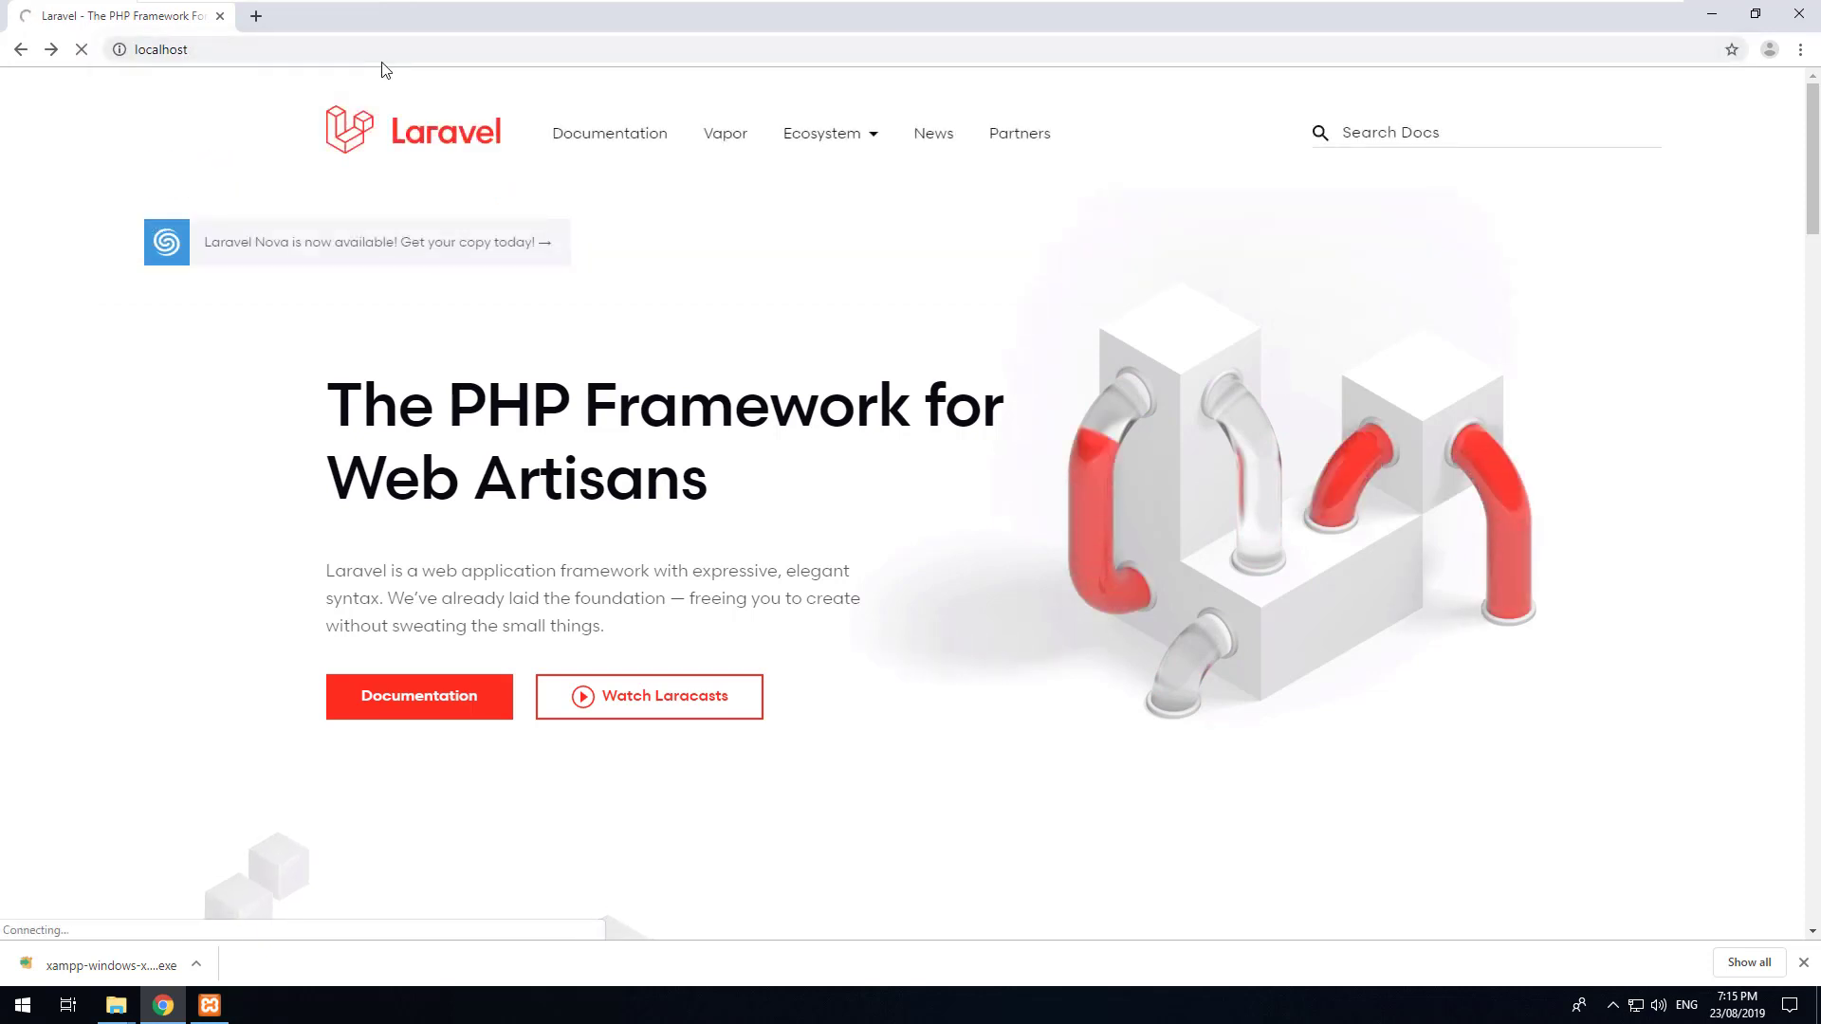
click(661, 560)
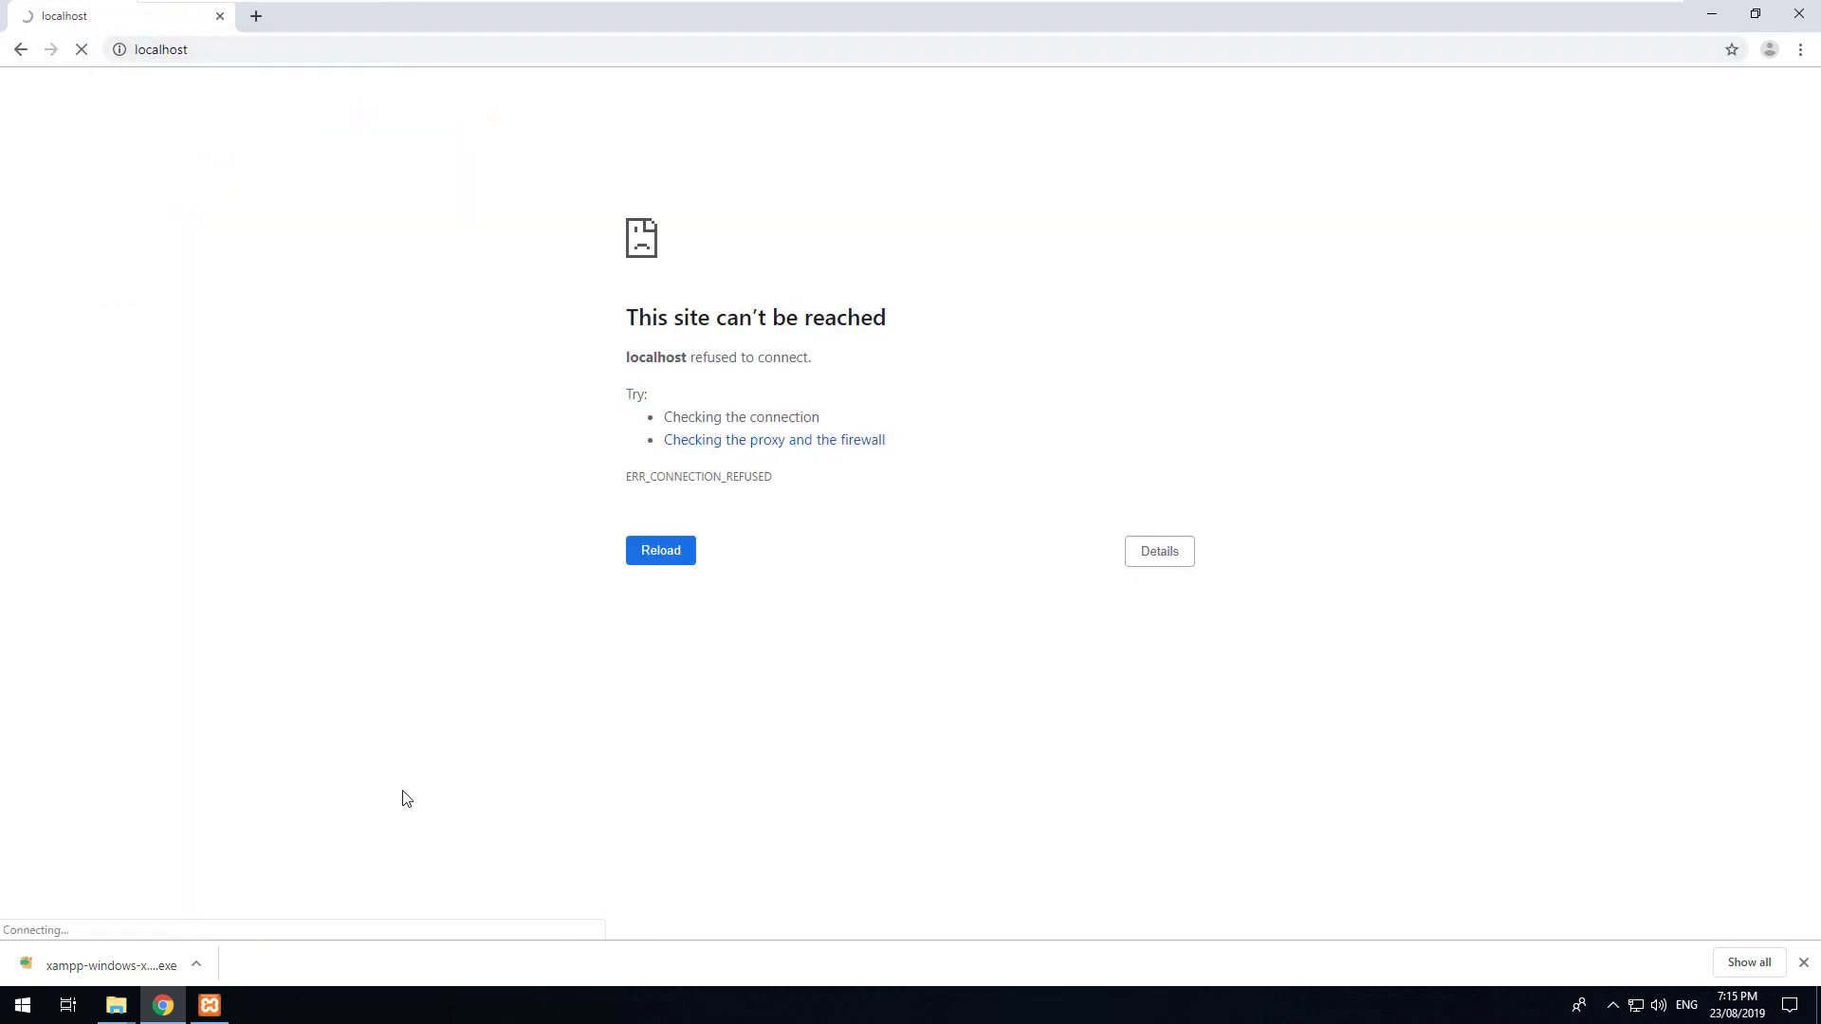
click(209, 1005)
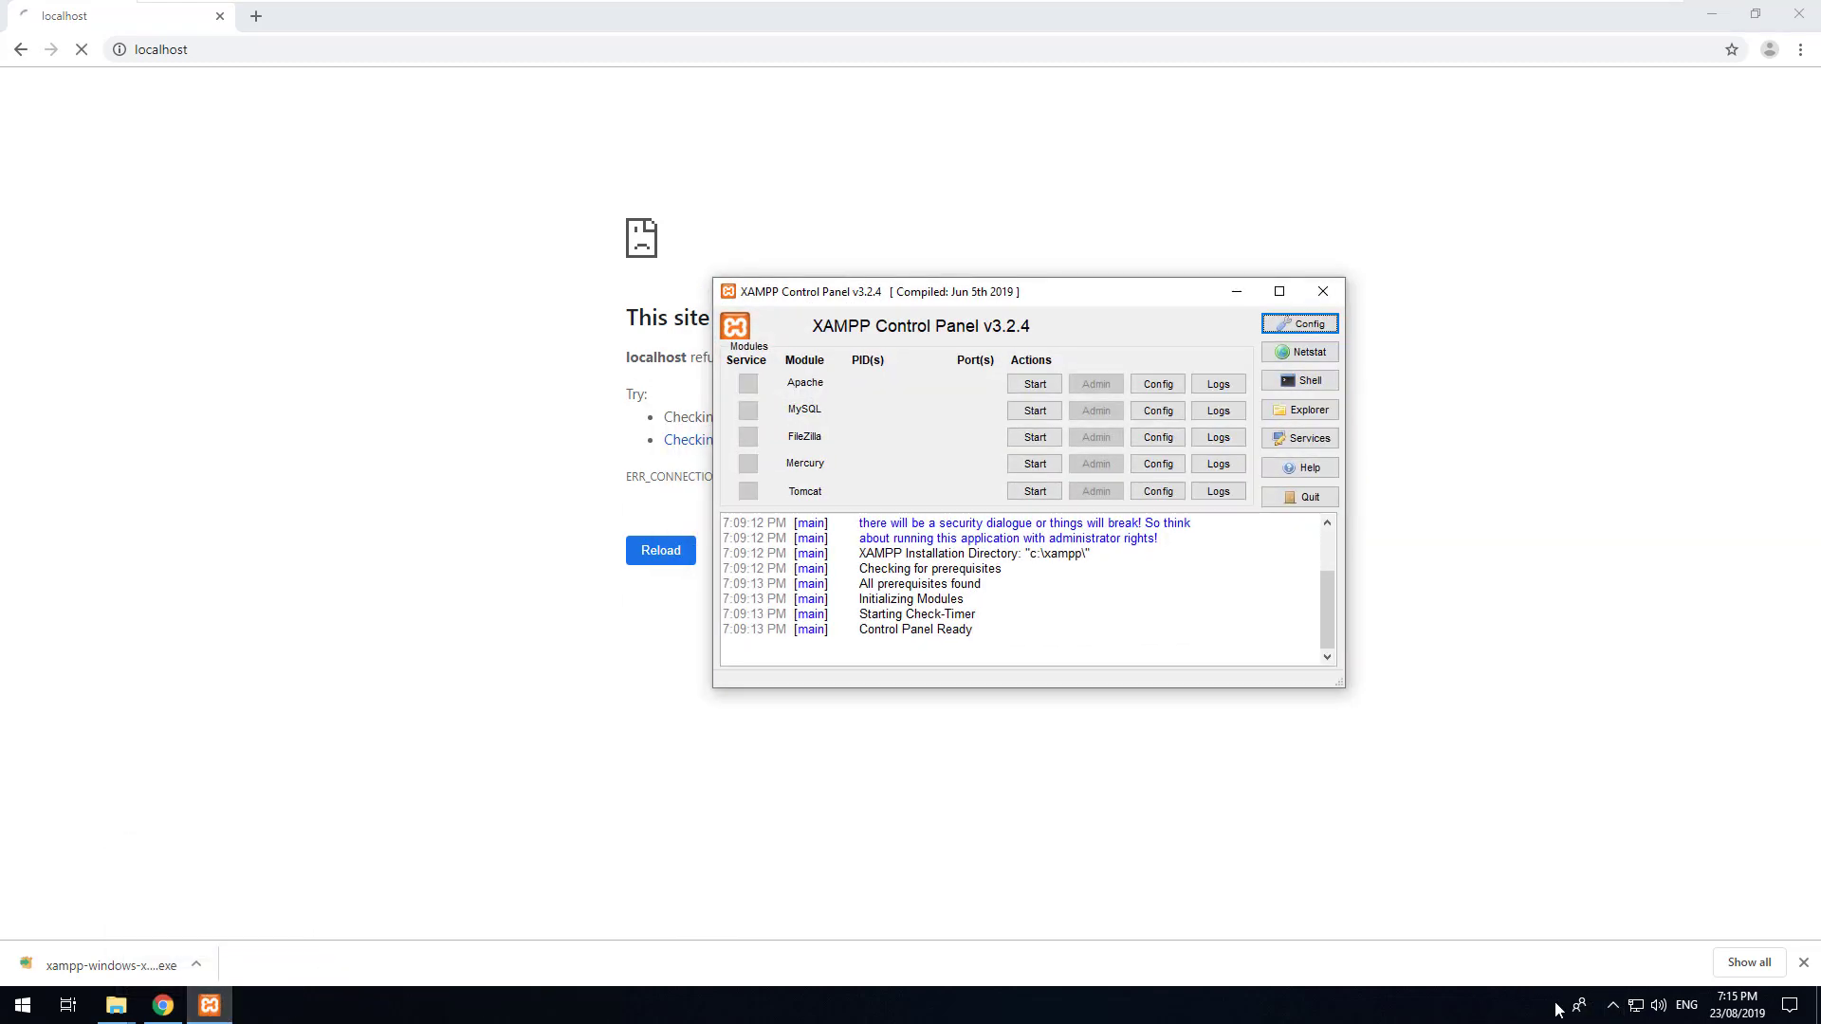
- Start Apache and MySQL in the XAMPP Control Panel and reload localhost to show the XAMPP dashboard
click(1612, 1005)
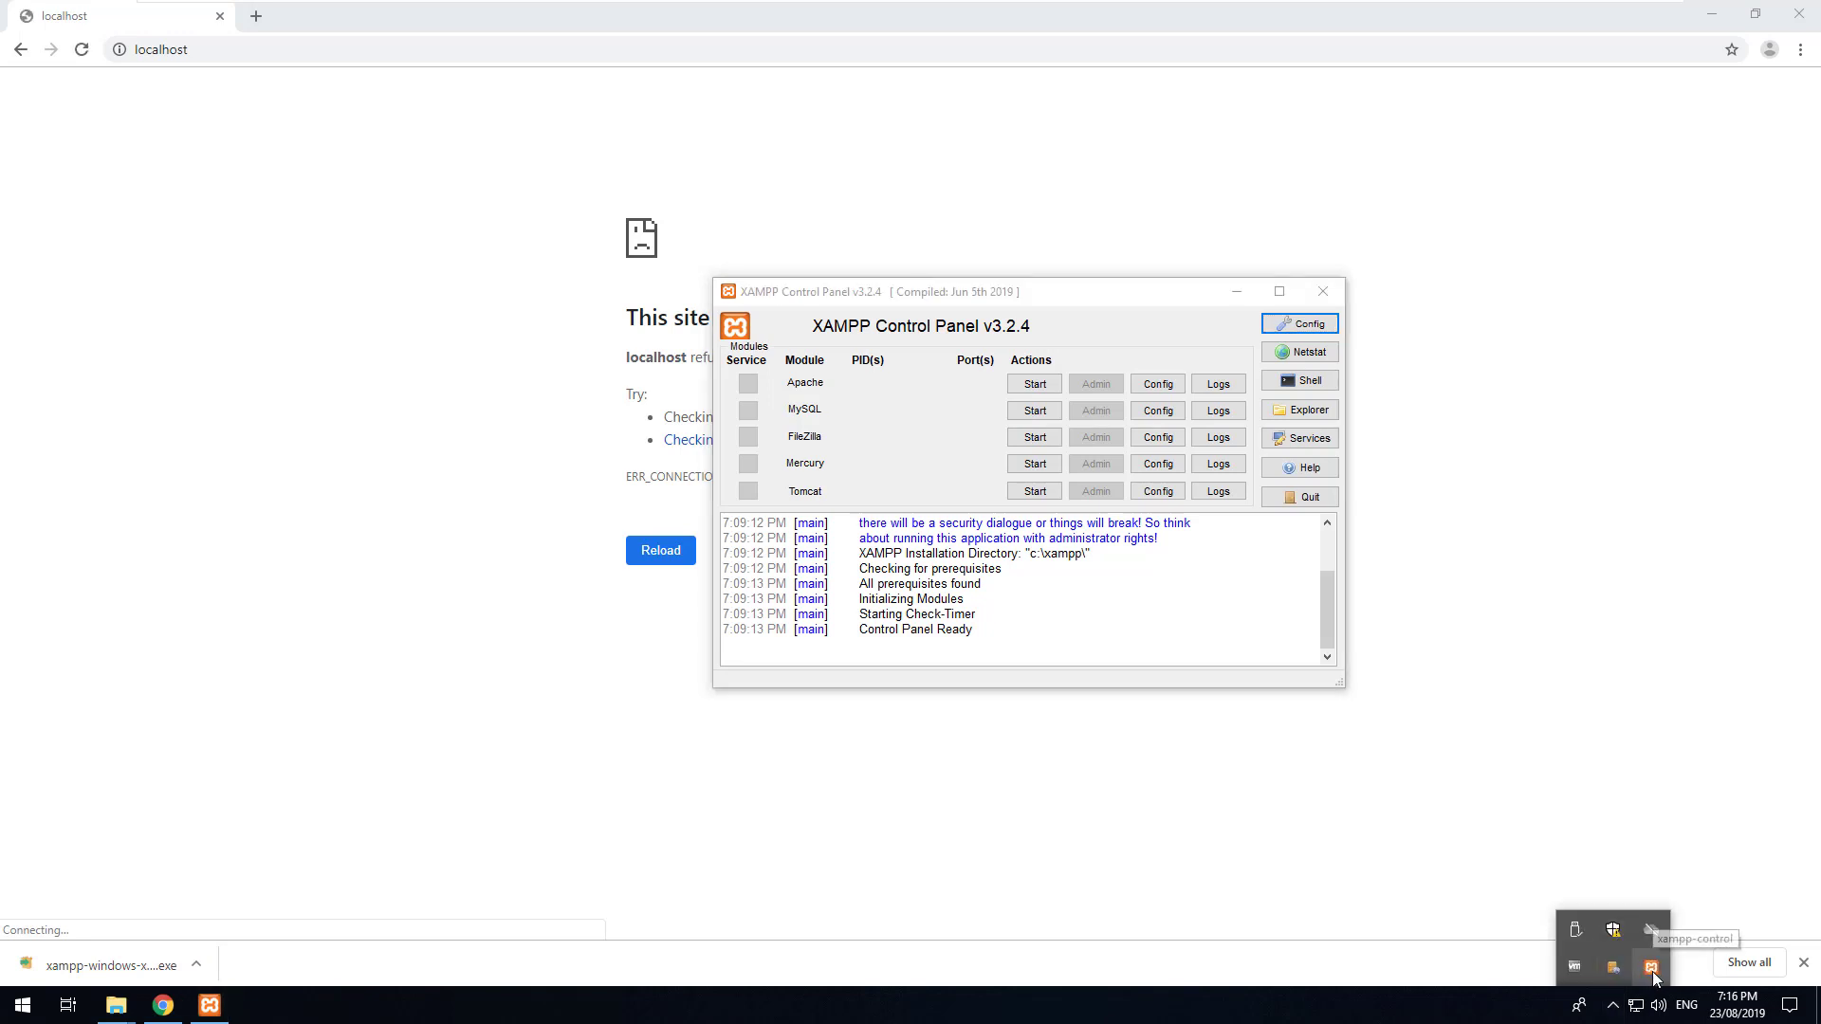
click(1052, 383)
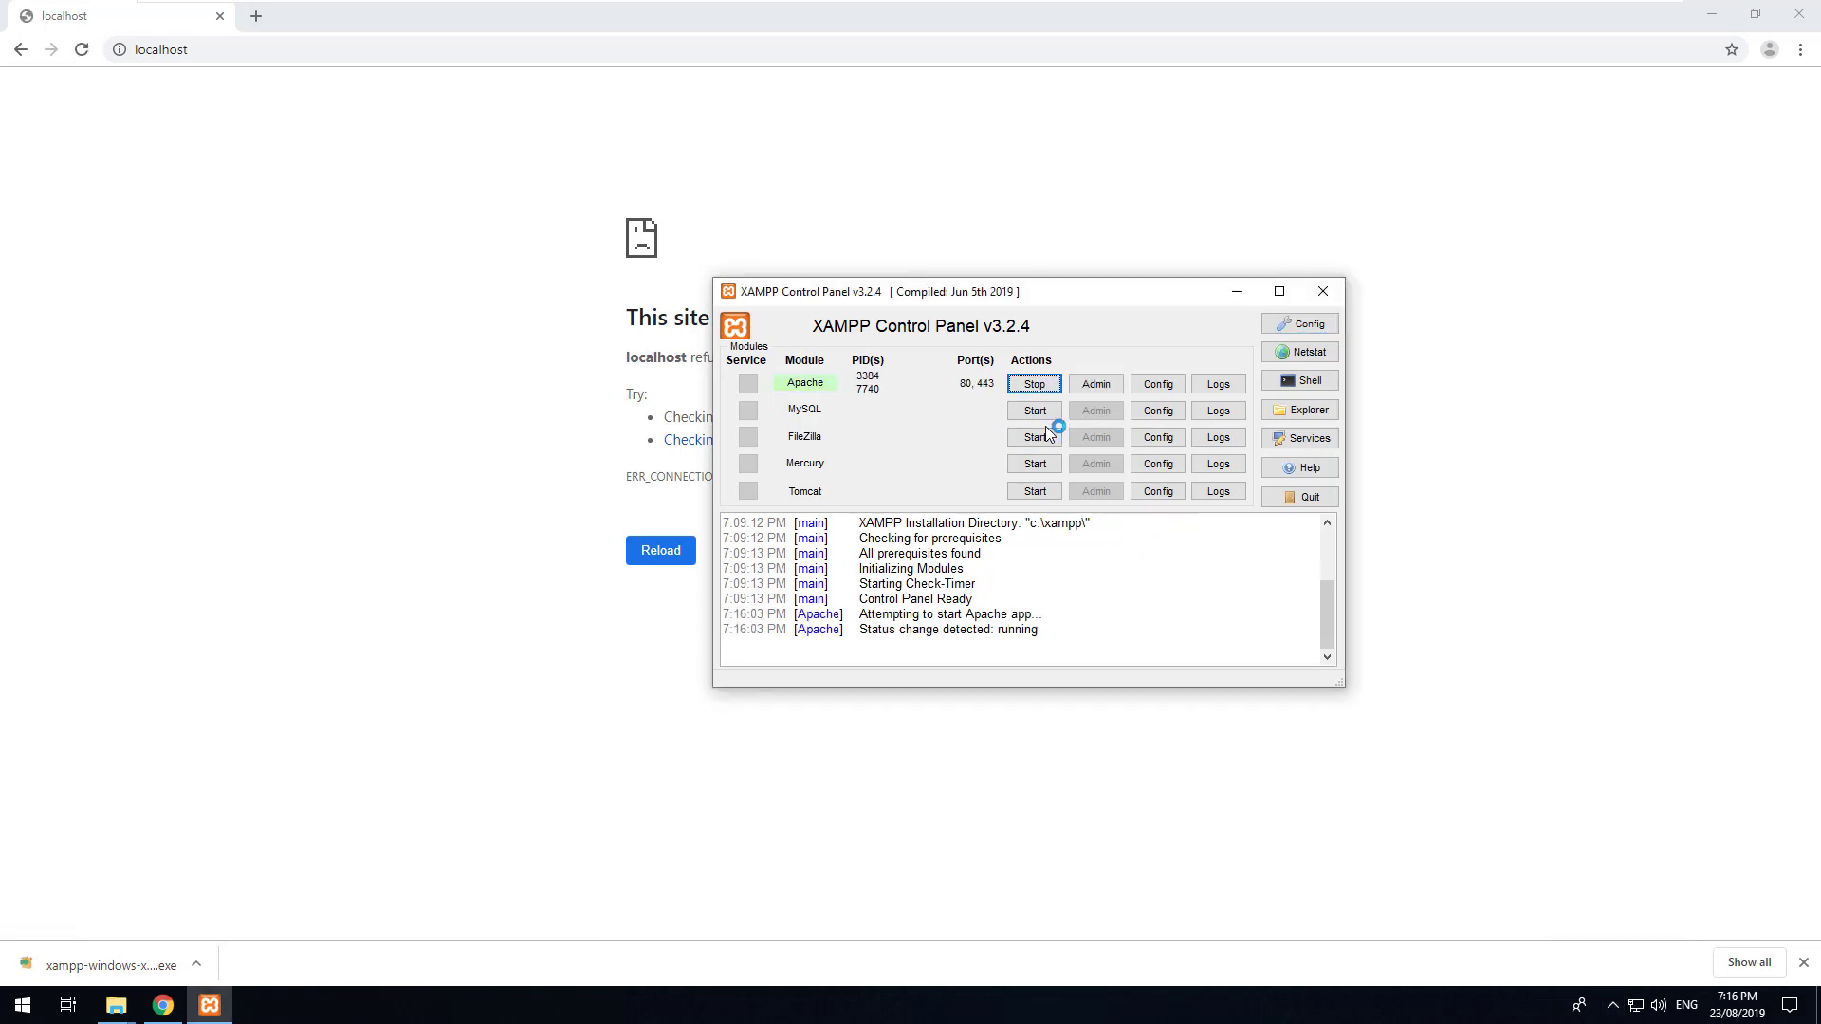
click(1043, 412)
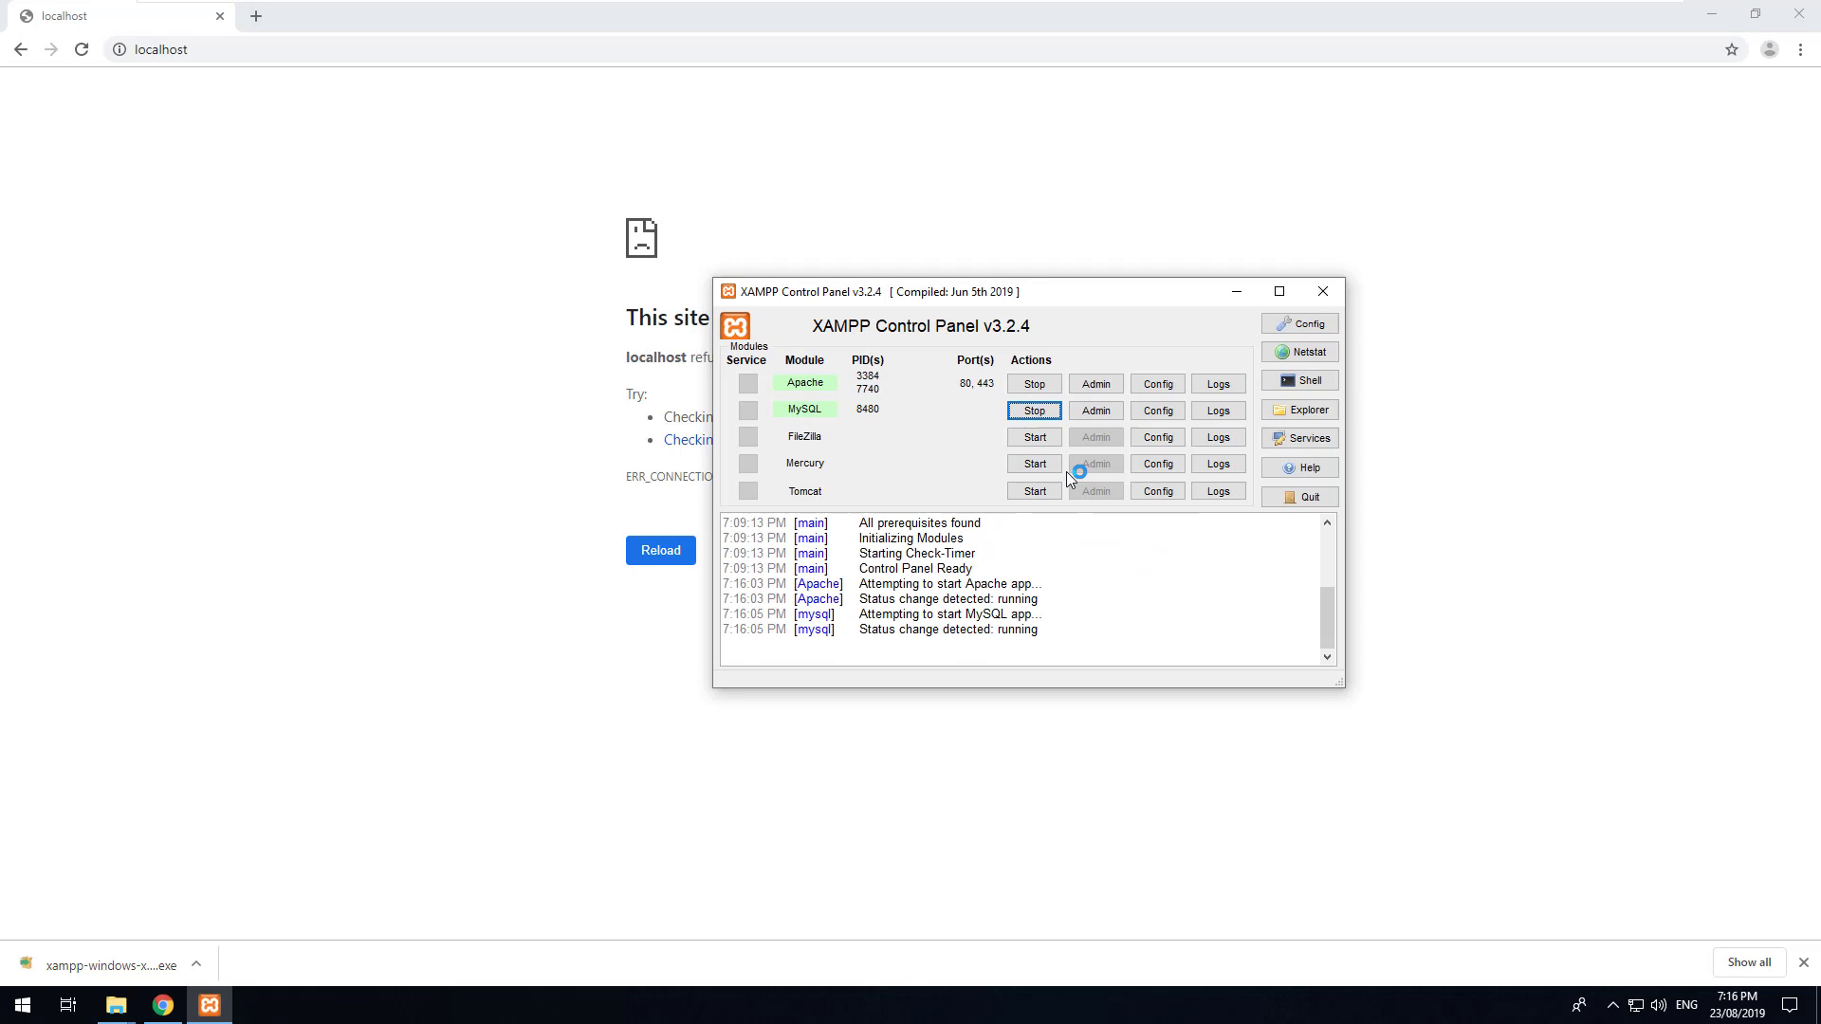
click(1243, 299)
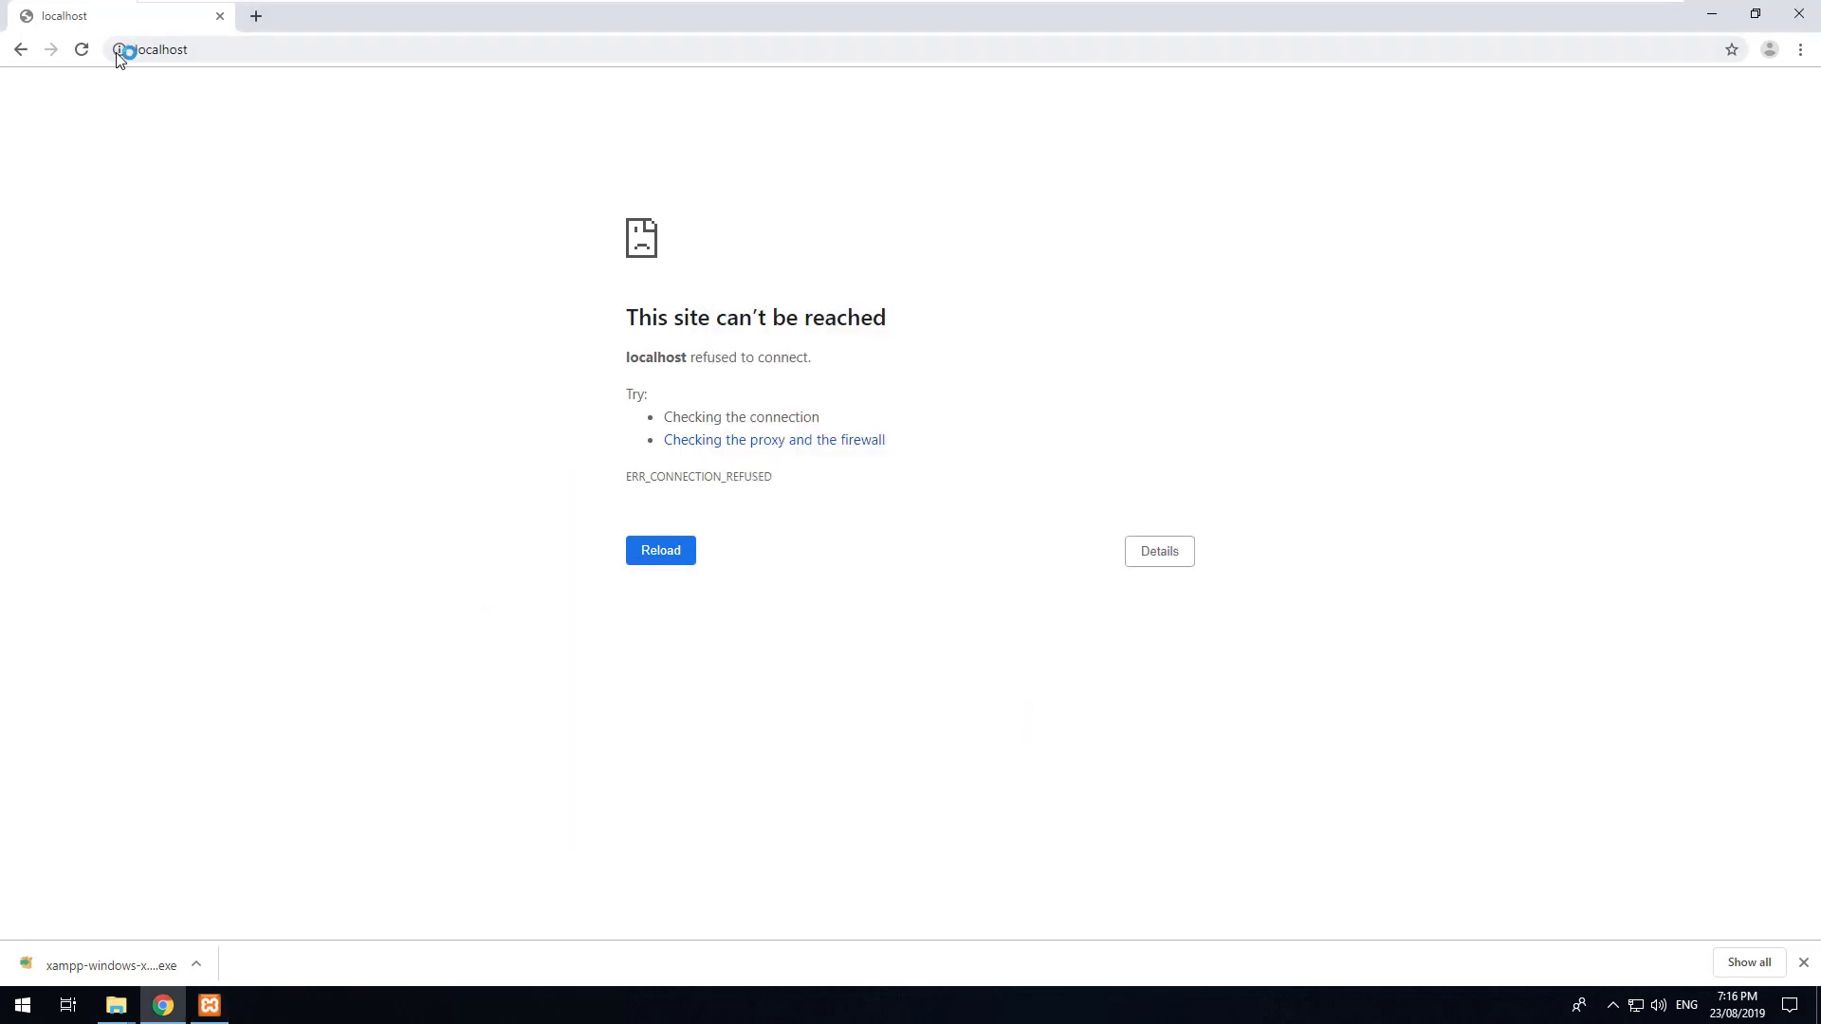
click(277, 55)
click(661, 550)
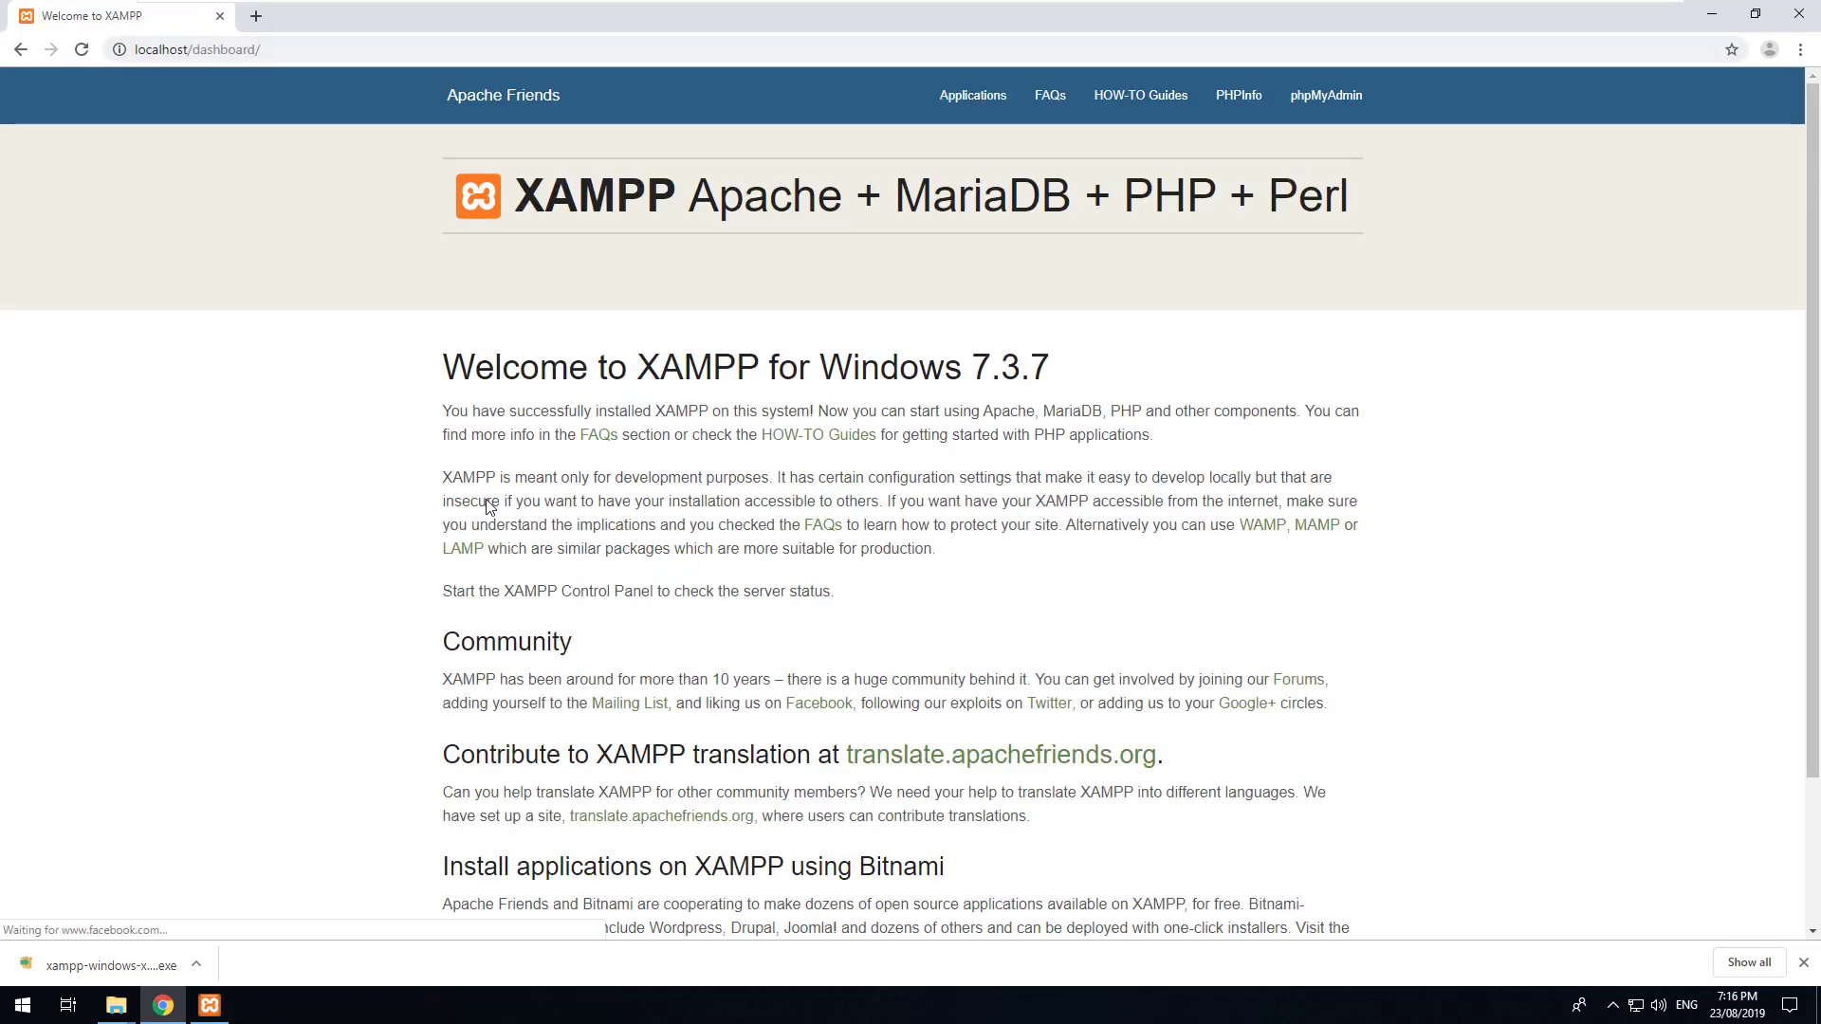
- Delete every file and folder in C:\xampp\htdocs and launch a Command Prompt
click(1708, 25)
drag(712, 394, 211, 12)
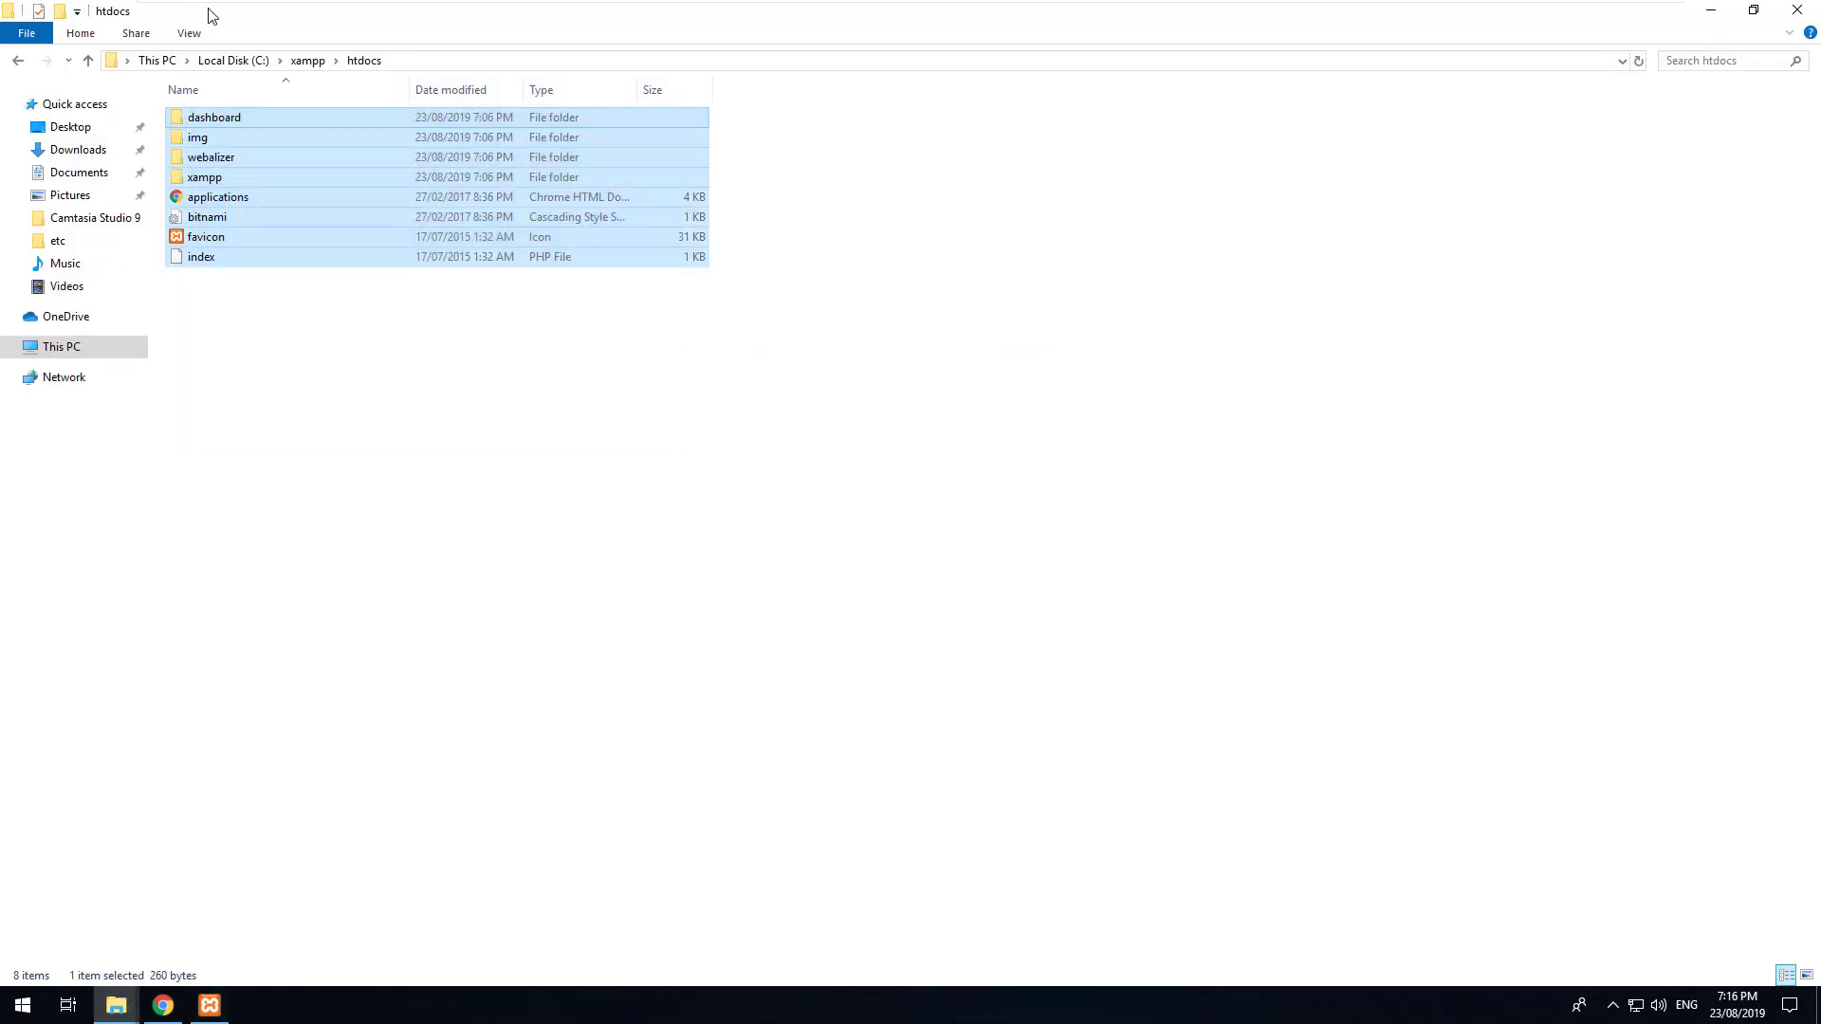
key(Delete)
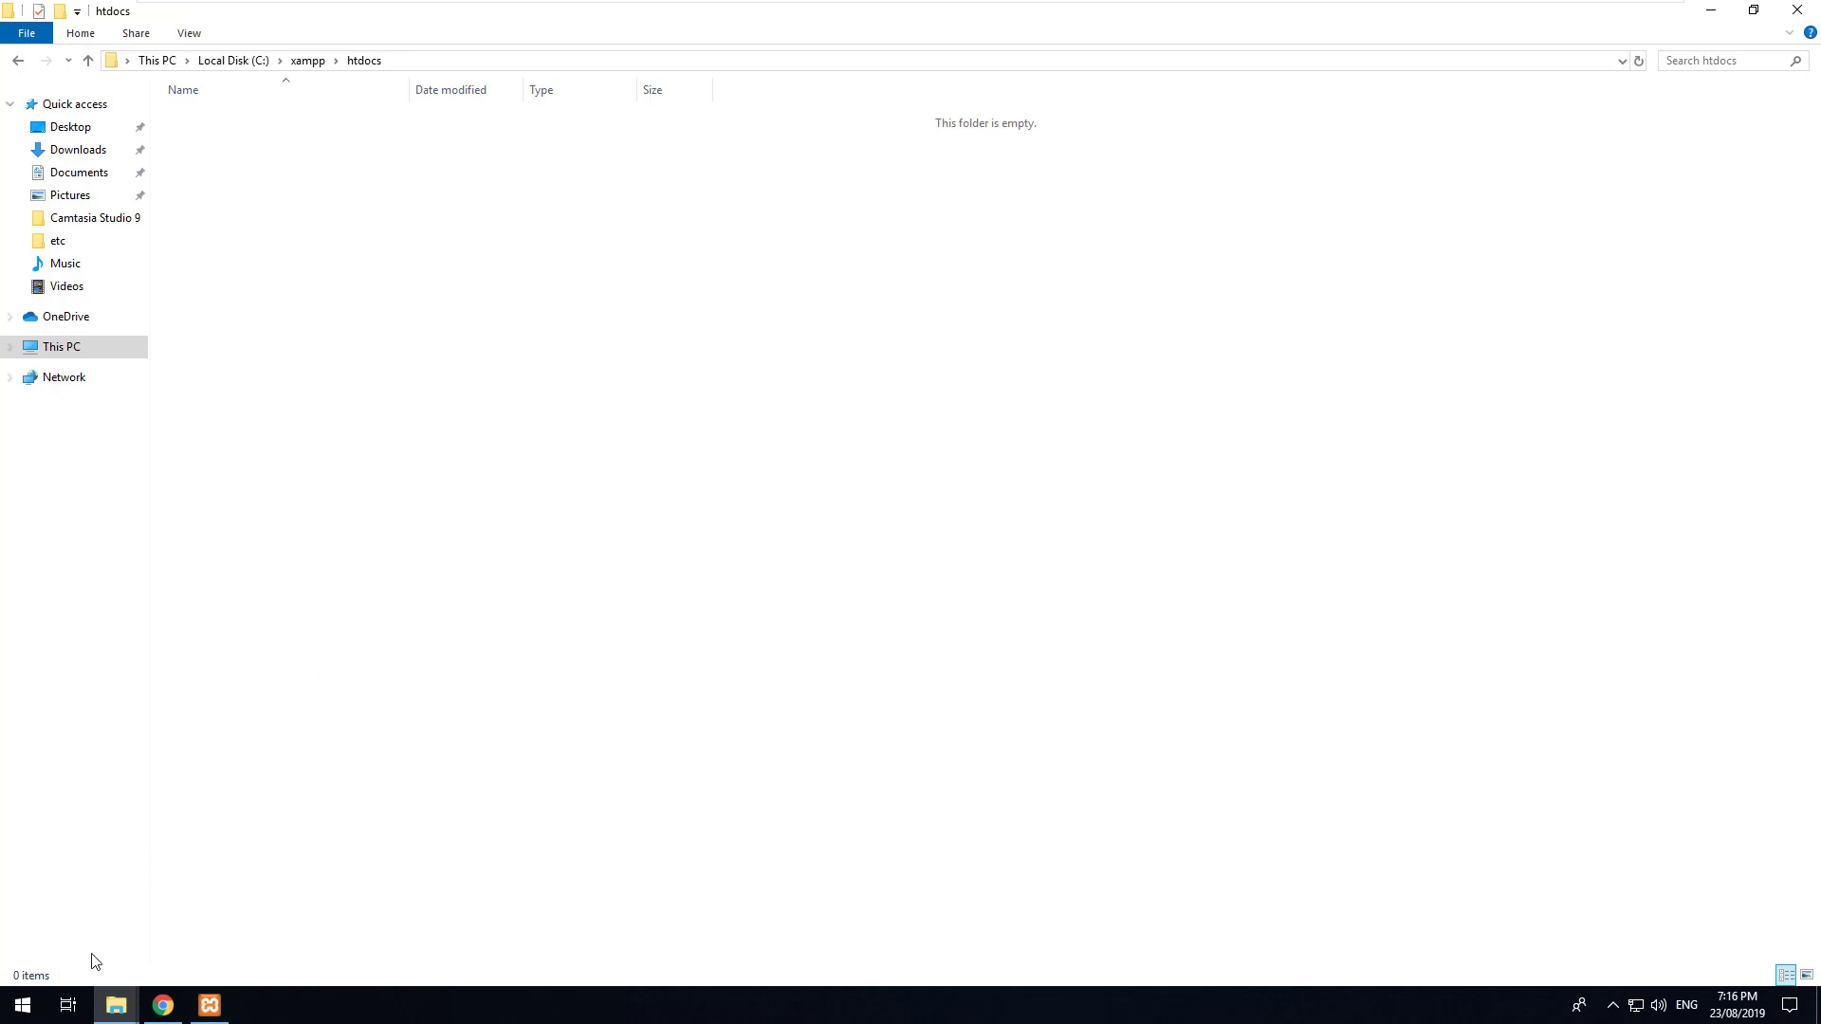
click(22, 1005)
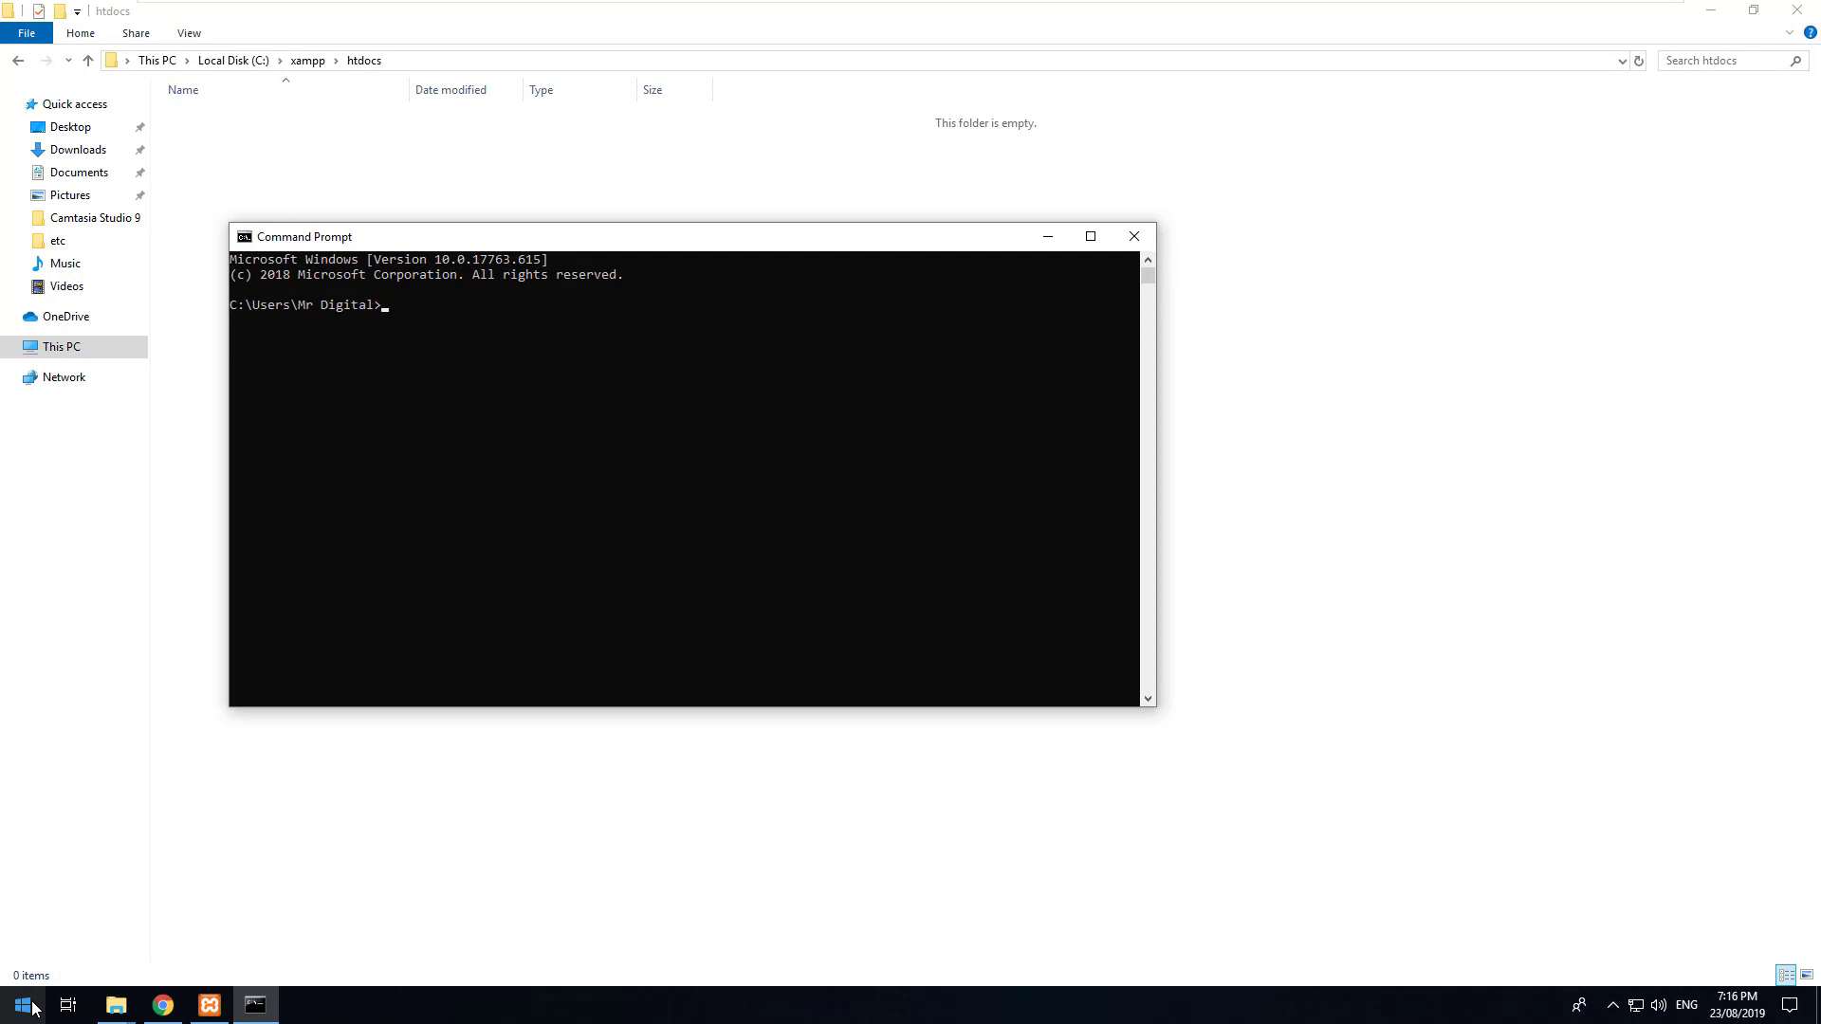
- Change the Command Prompt directory to C:\xampp\htdocs using cd .., cd xampp and cd htdocs
text(.)
key(Return)
text(cd ..)
key(Return)
text(cd xampp)
key(Return)
text(cd htdocs)
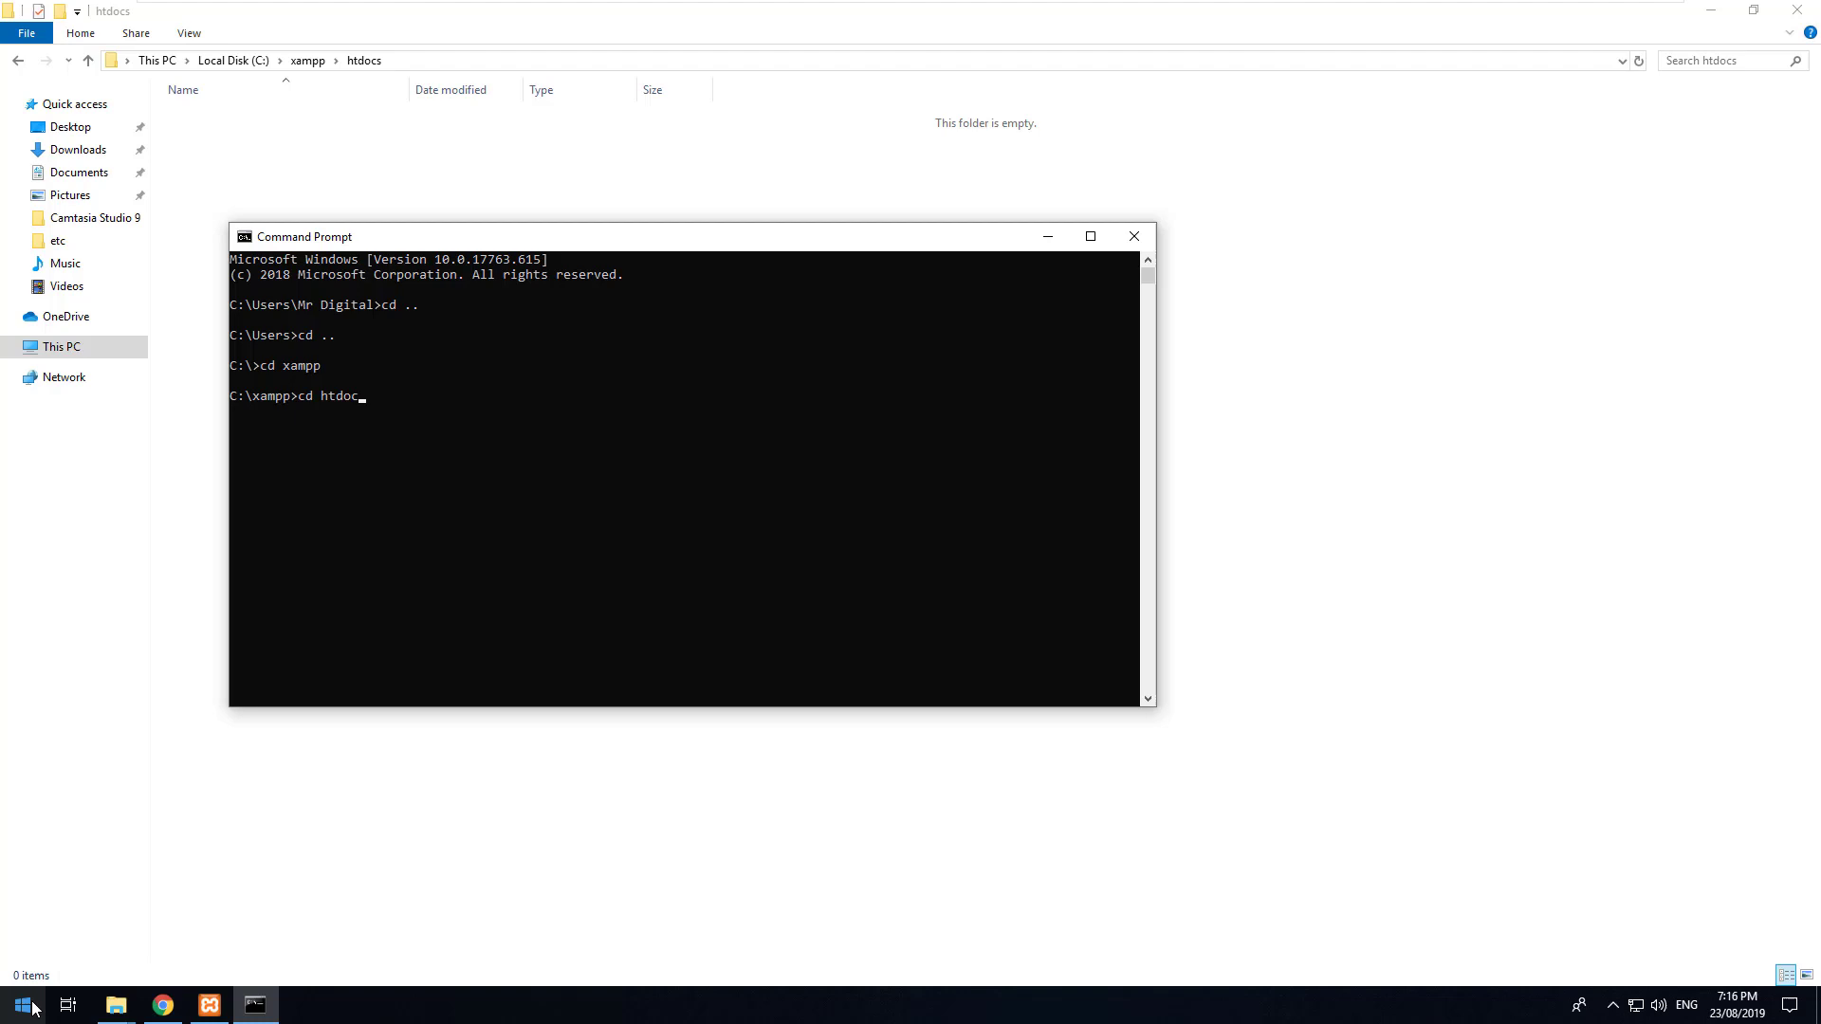
key(Return)
- Run 'laravel new app' to create the Laravel project named app
text(laravel new ap)
key(BackSpace)
key(BackSpace)
key(BackSpace)
text(app)
key(Return)
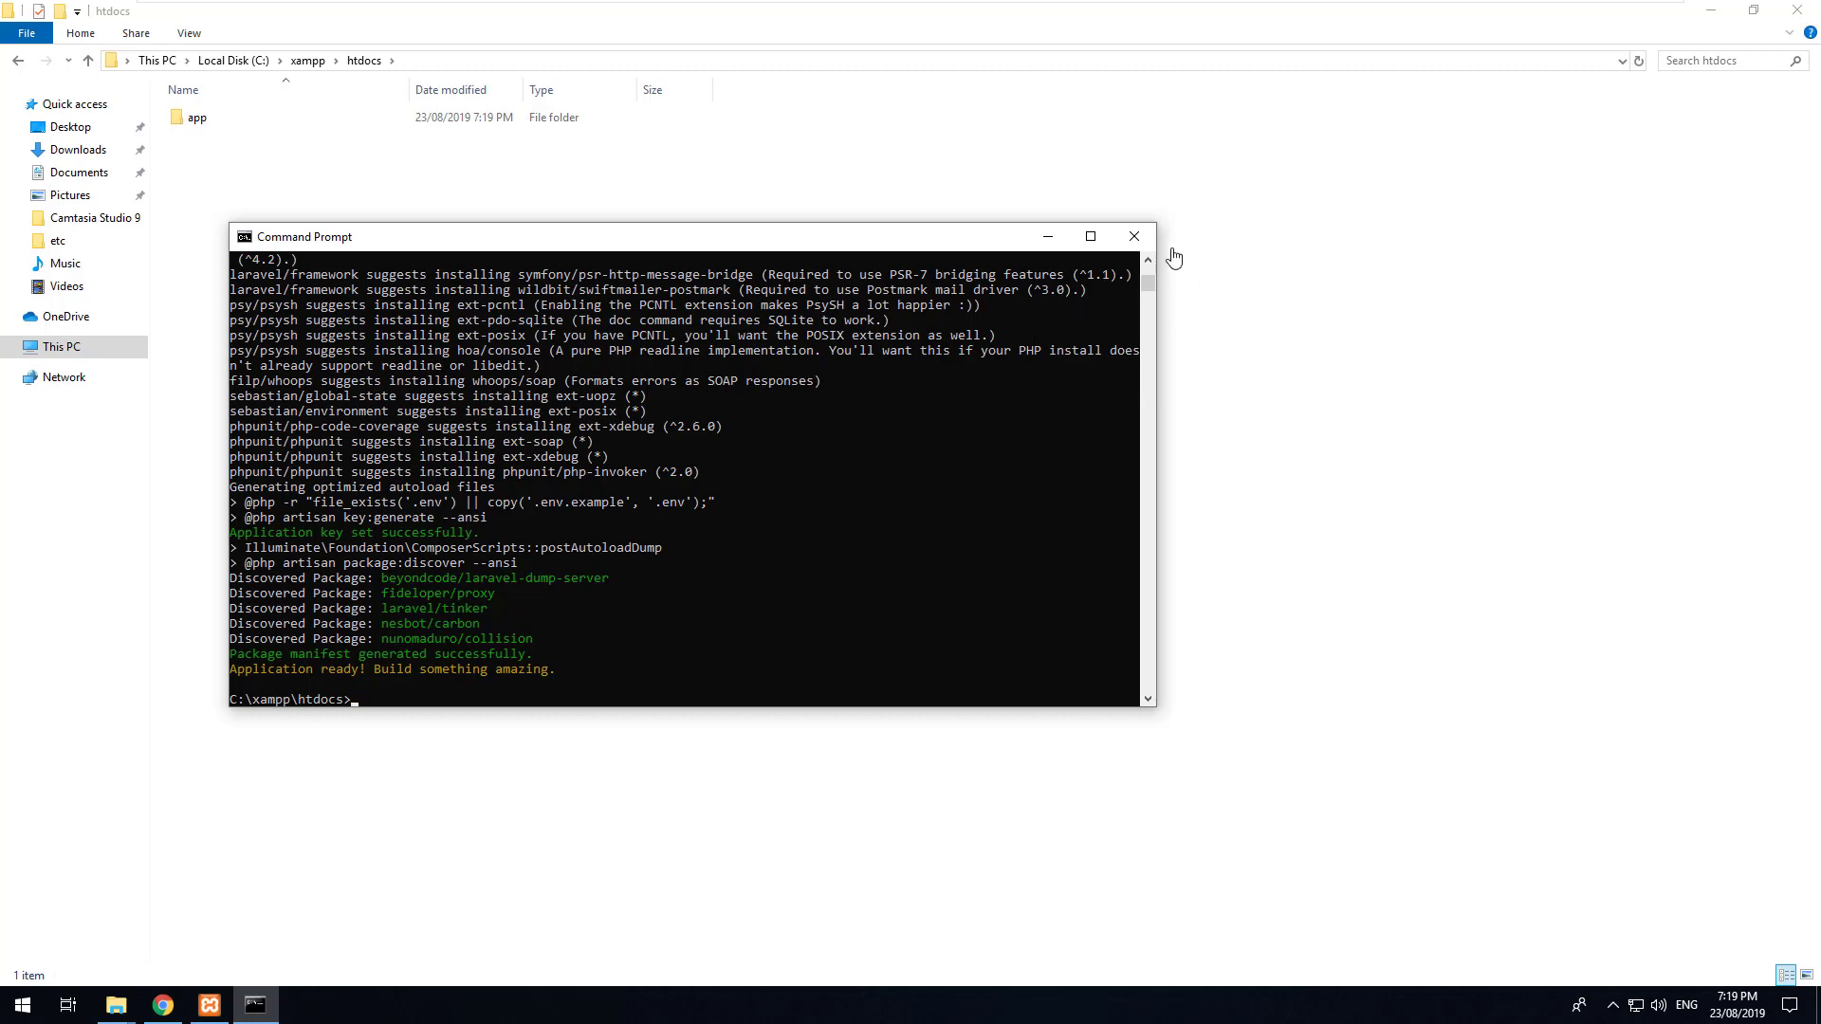
- Close the Command Prompt and load localhost/app/ in Chrome
click(1142, 245)
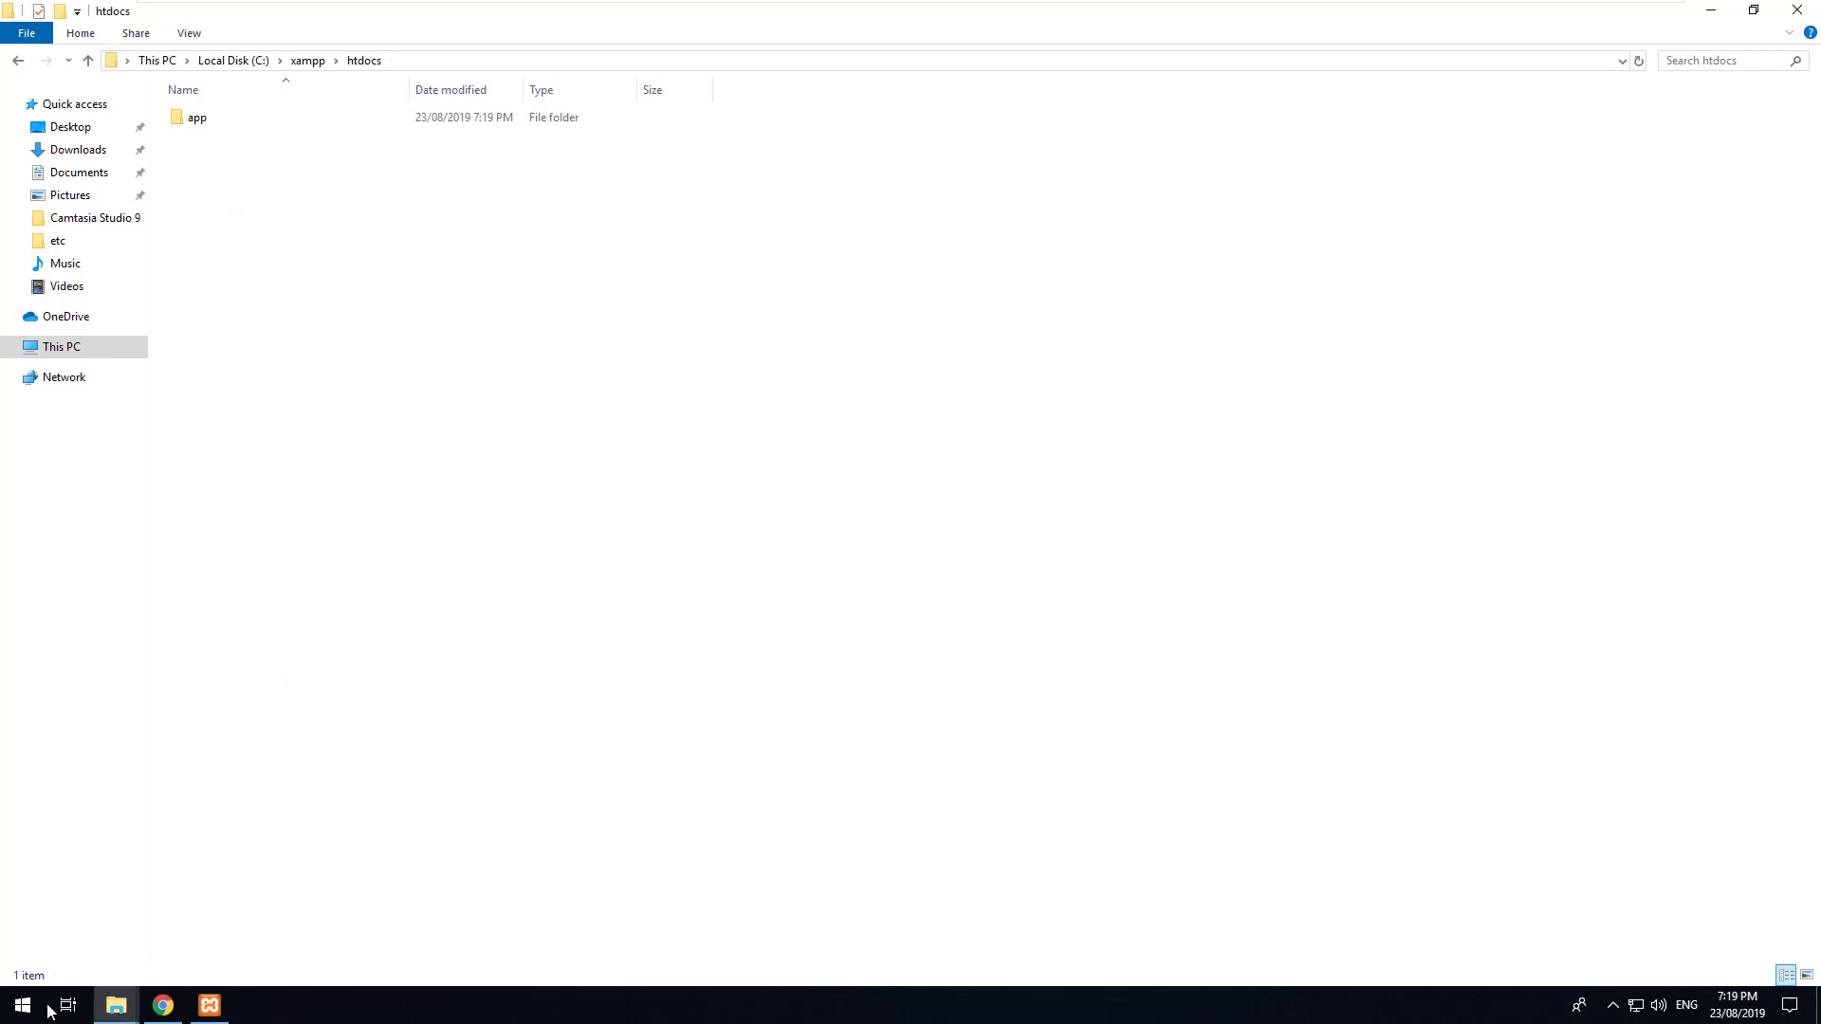
click(163, 1005)
drag(331, 54, 194, 53)
text(app)
key(Return)
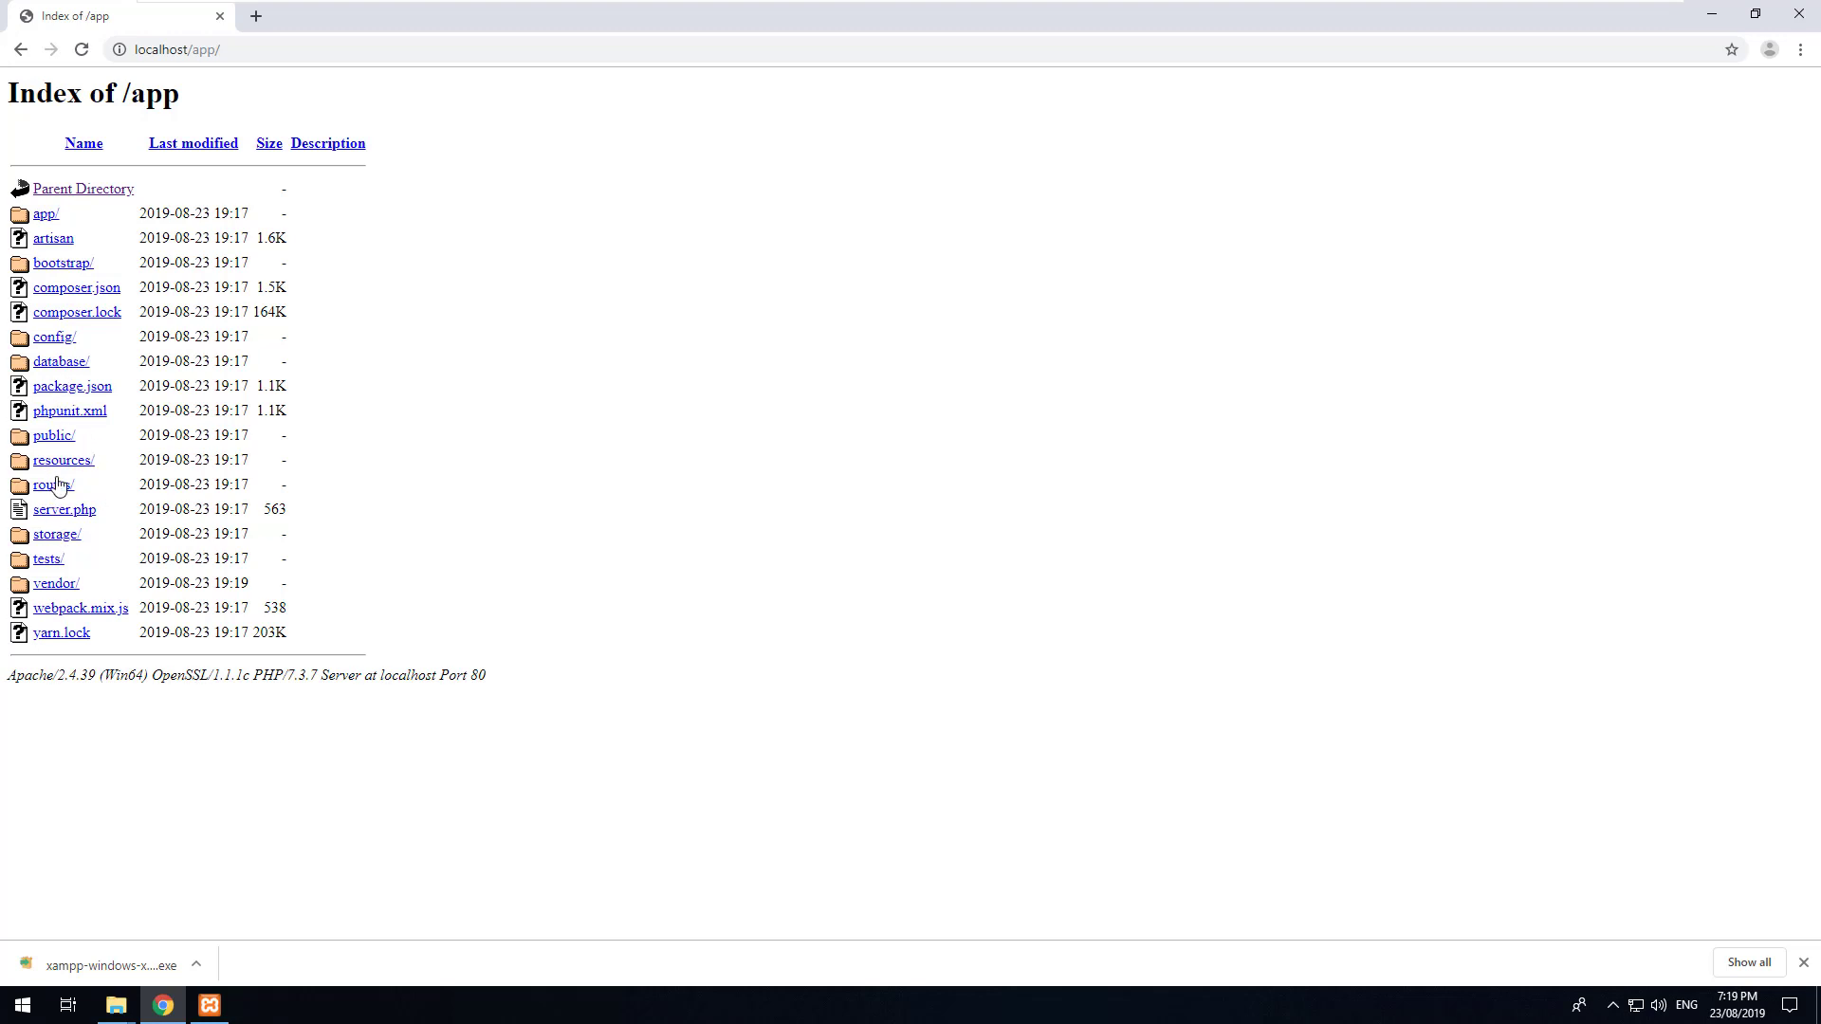
- Open public/ to see the Laravel welcome page, return to Index of /app, and close Chrome
click(72, 436)
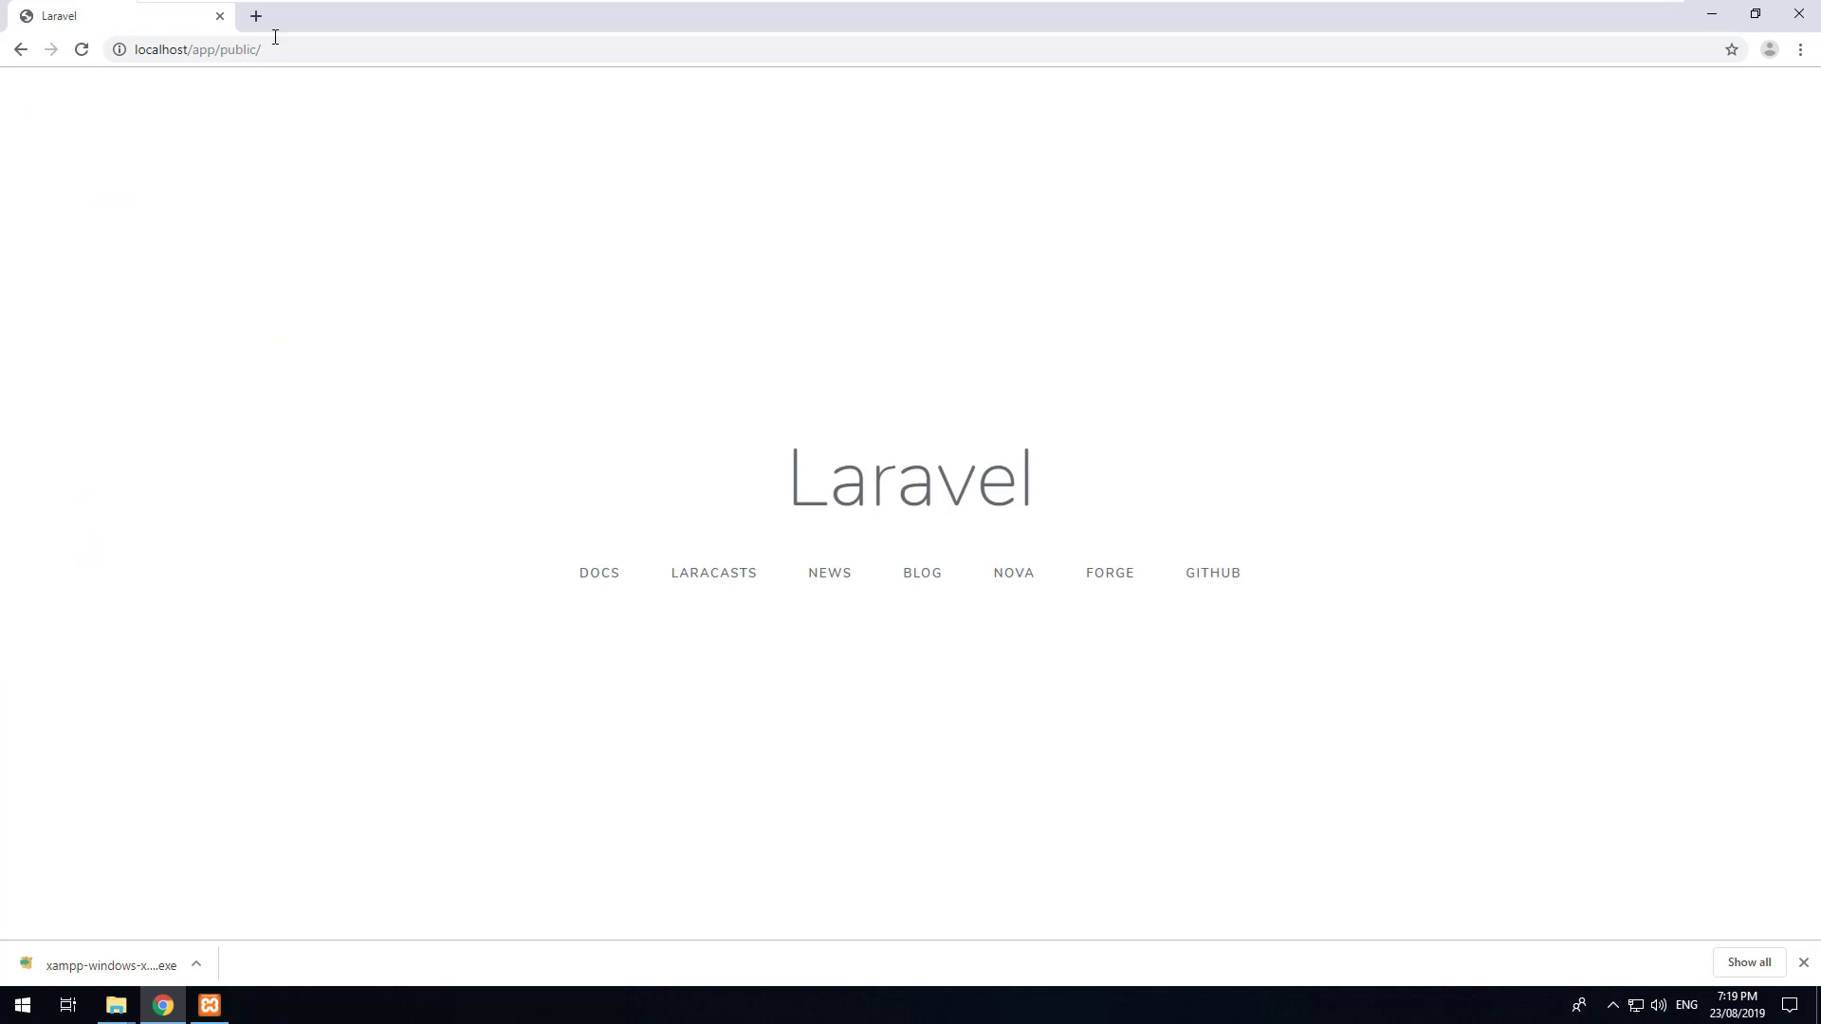
drag(268, 50, 218, 53)
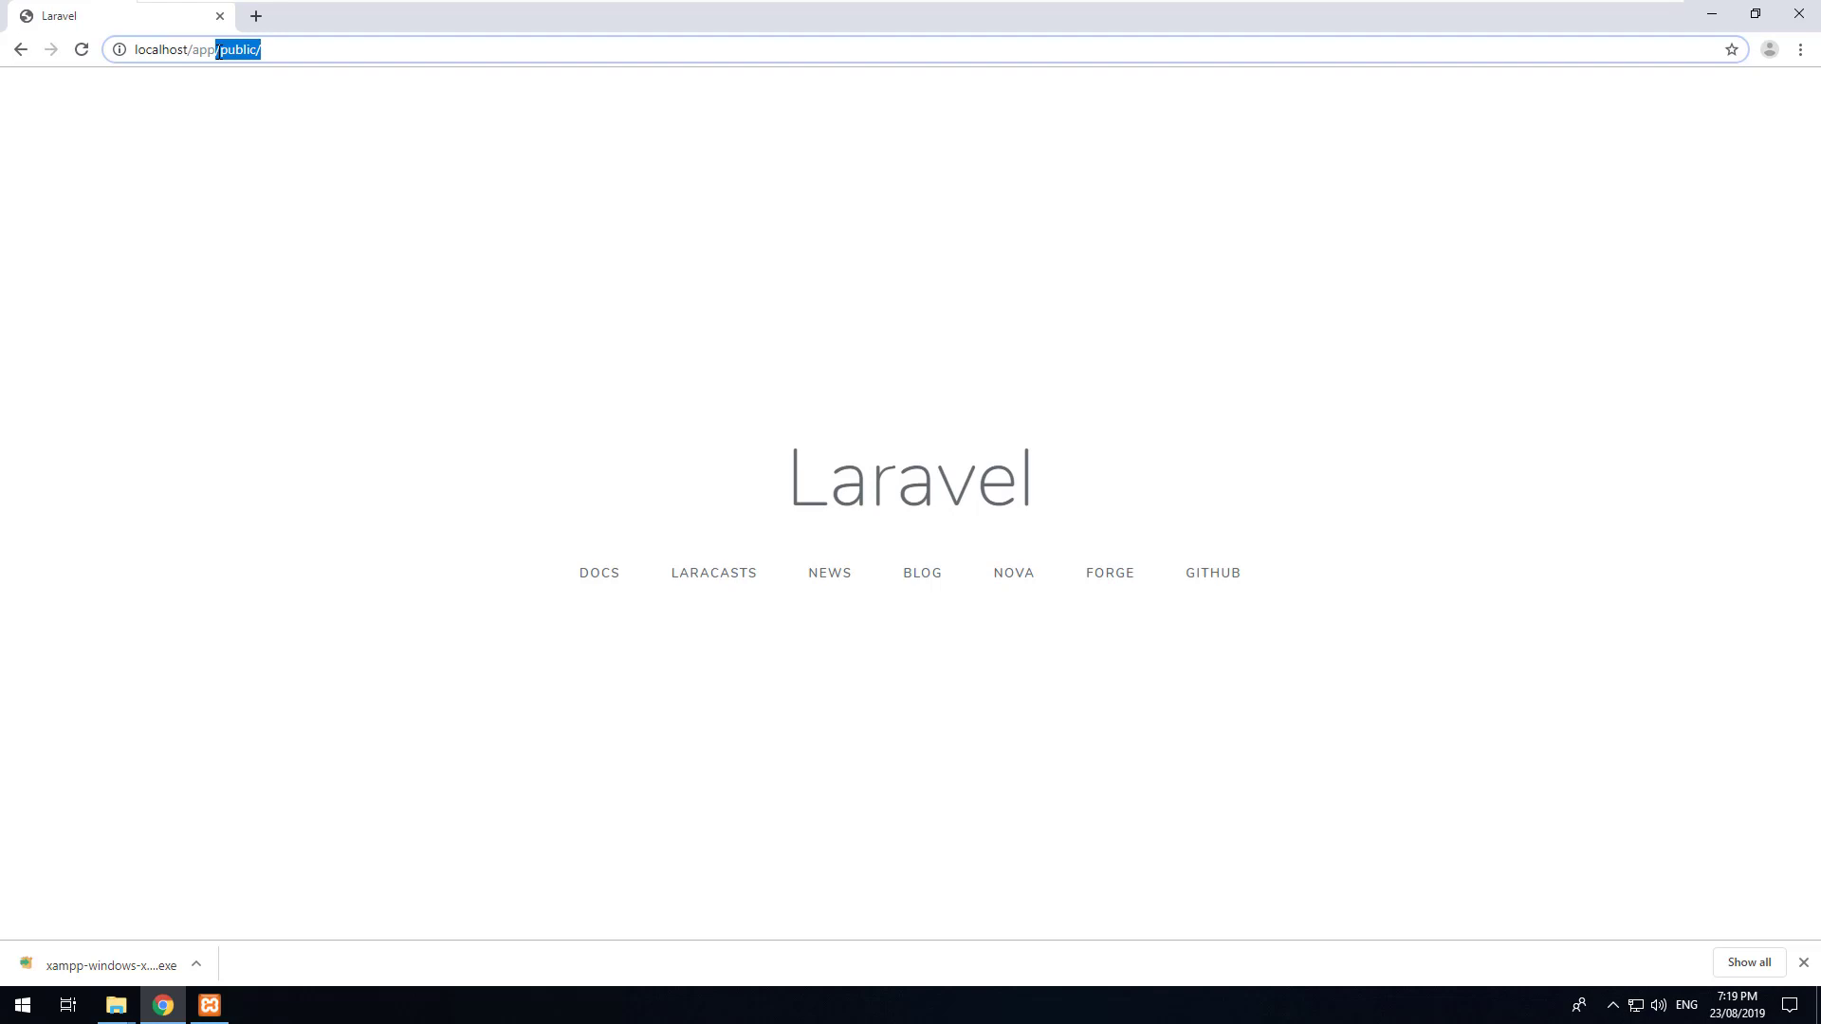
click(232, 57)
click(20, 49)
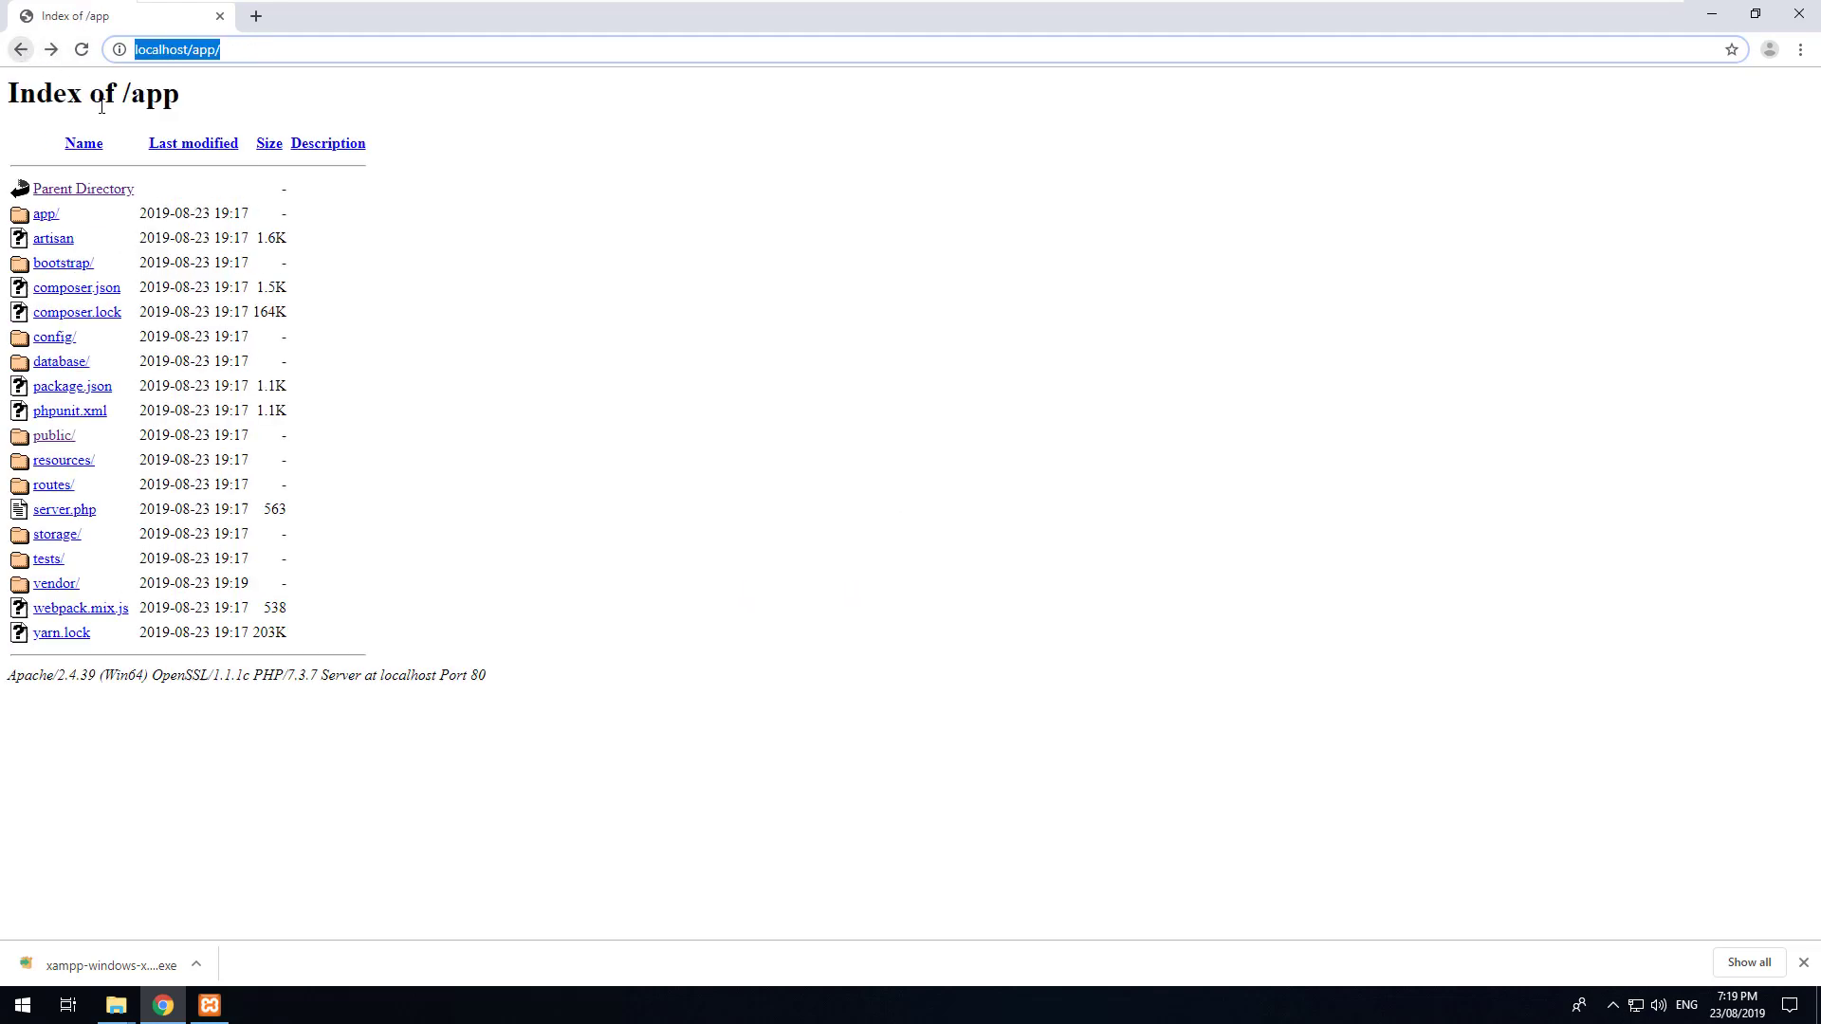
click(1799, 16)
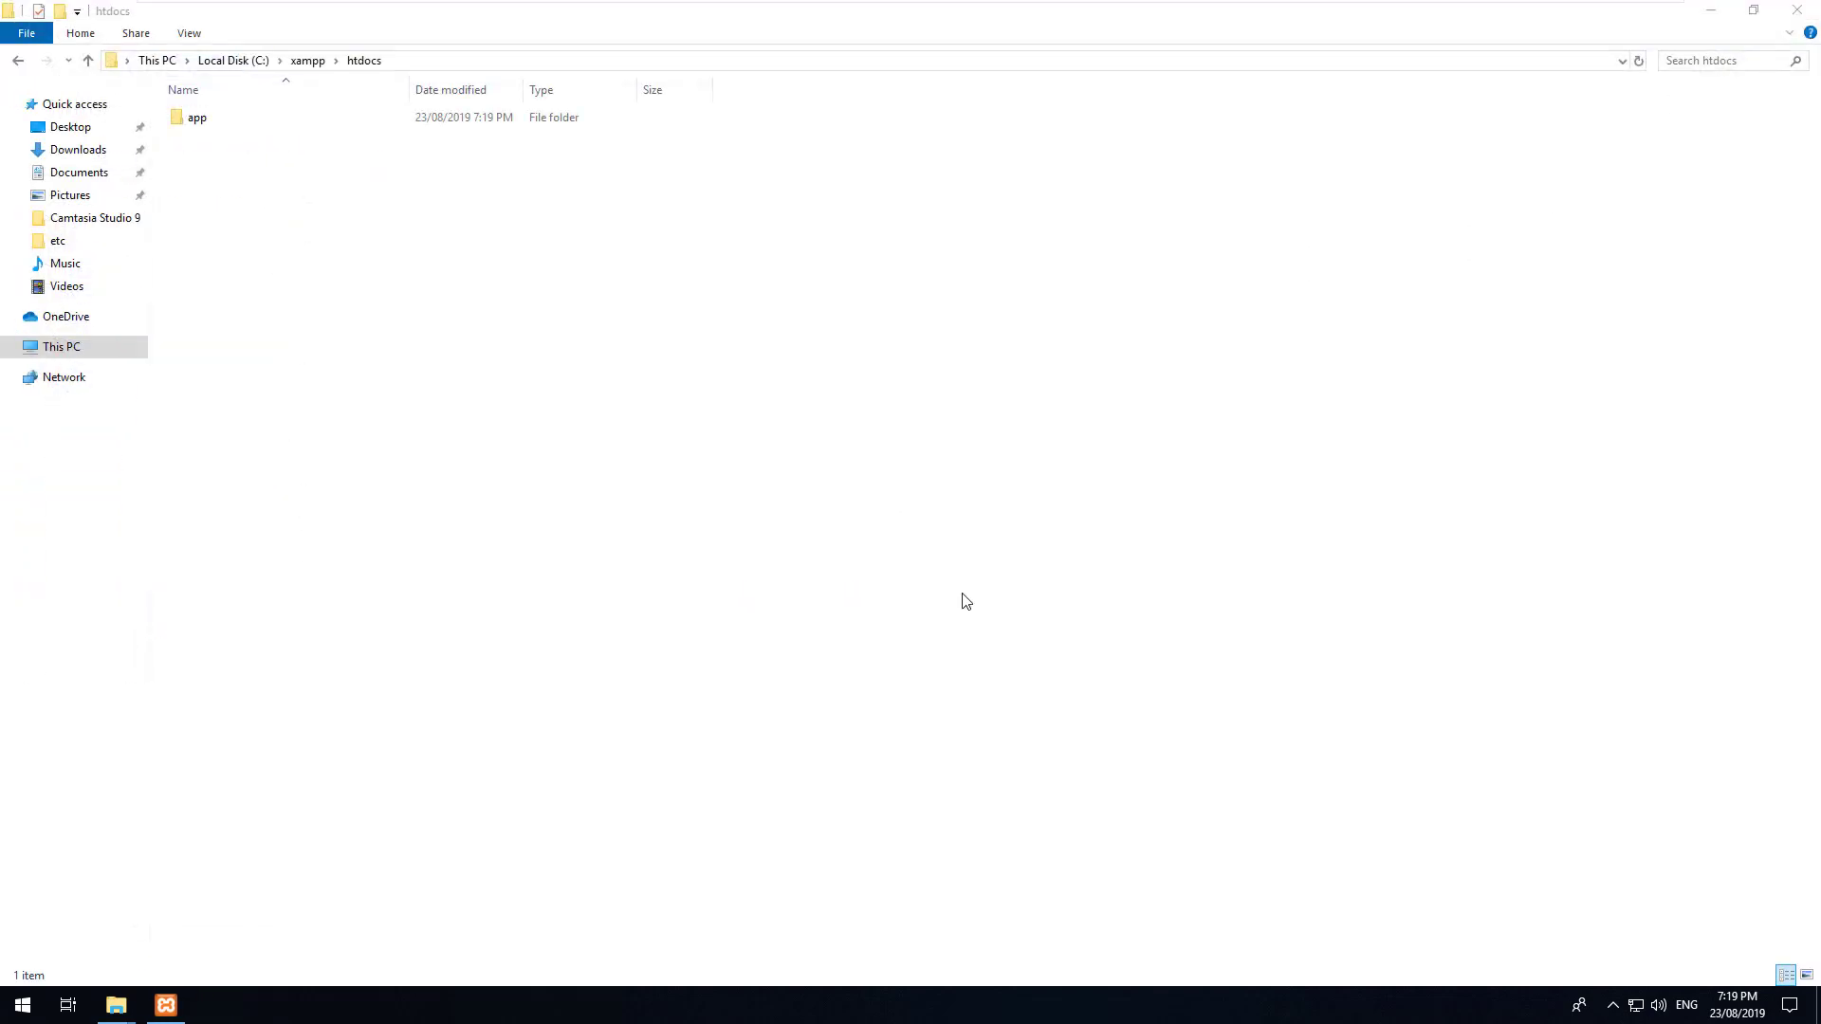
- Navigate to C:\xampp\apache\conf\extra and open httpd-vhosts in Notepad
click(308, 61)
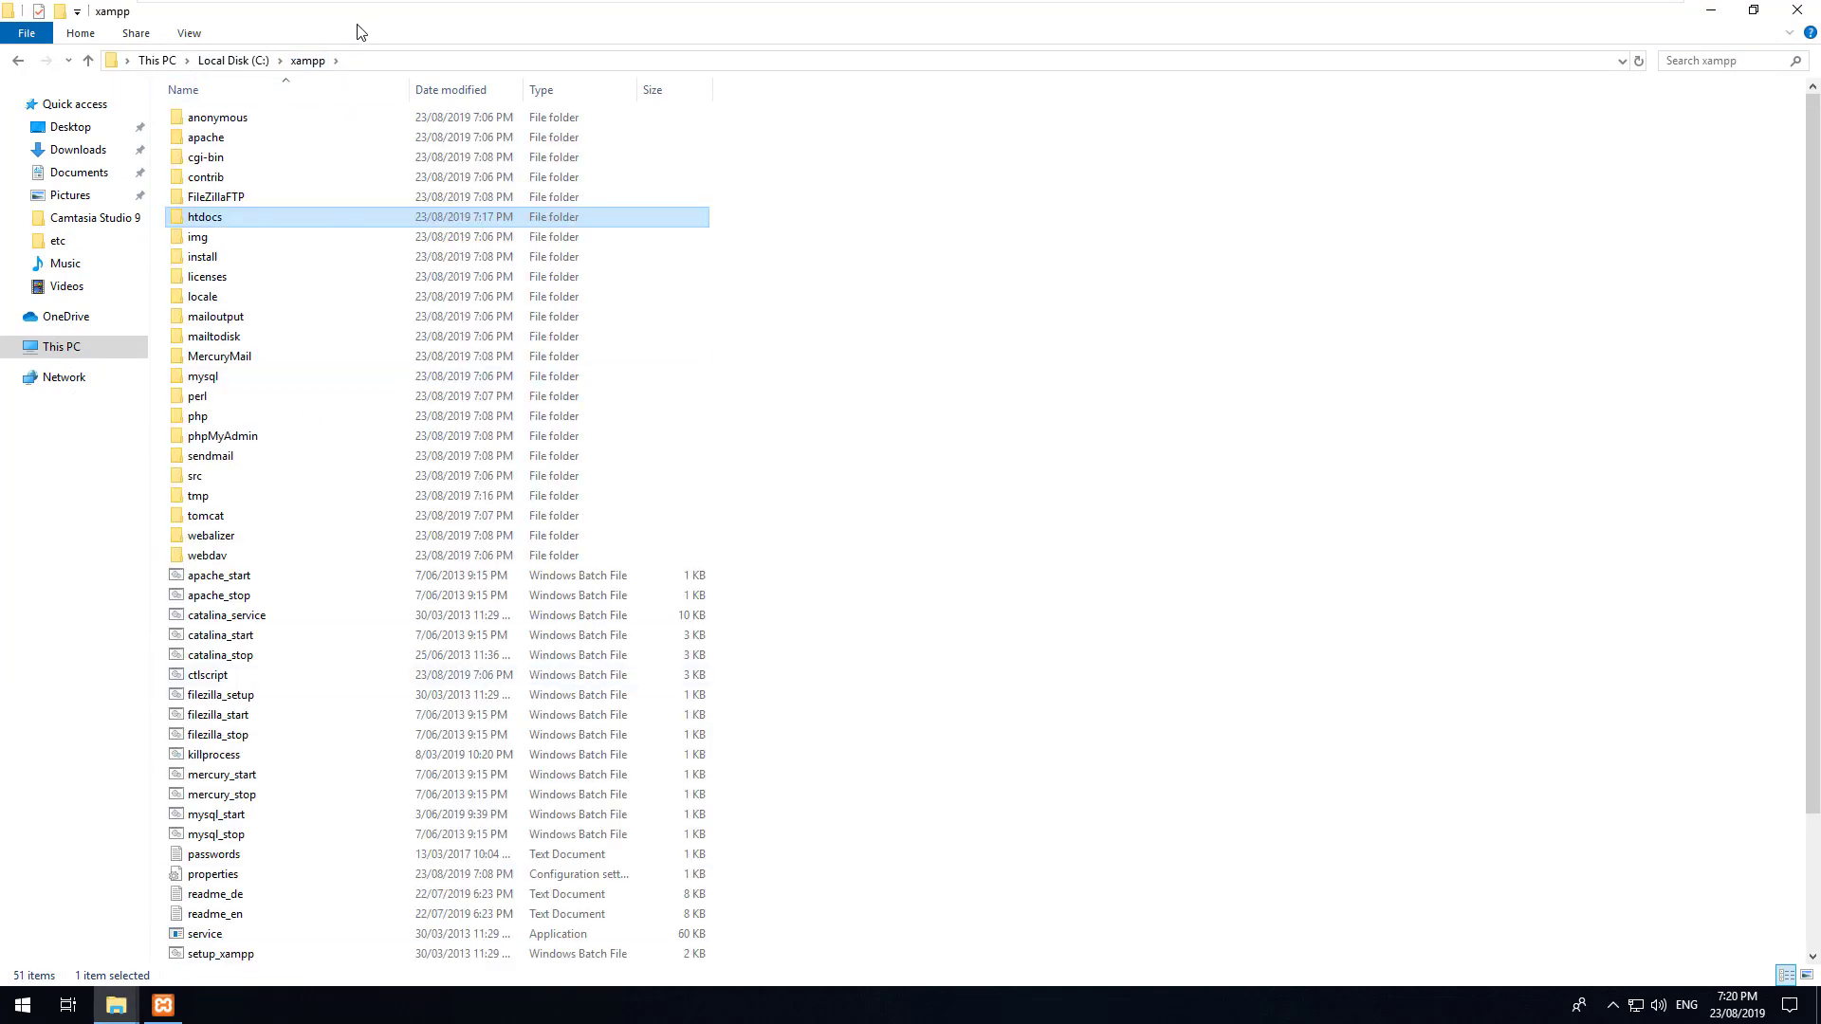
double_click(266, 144)
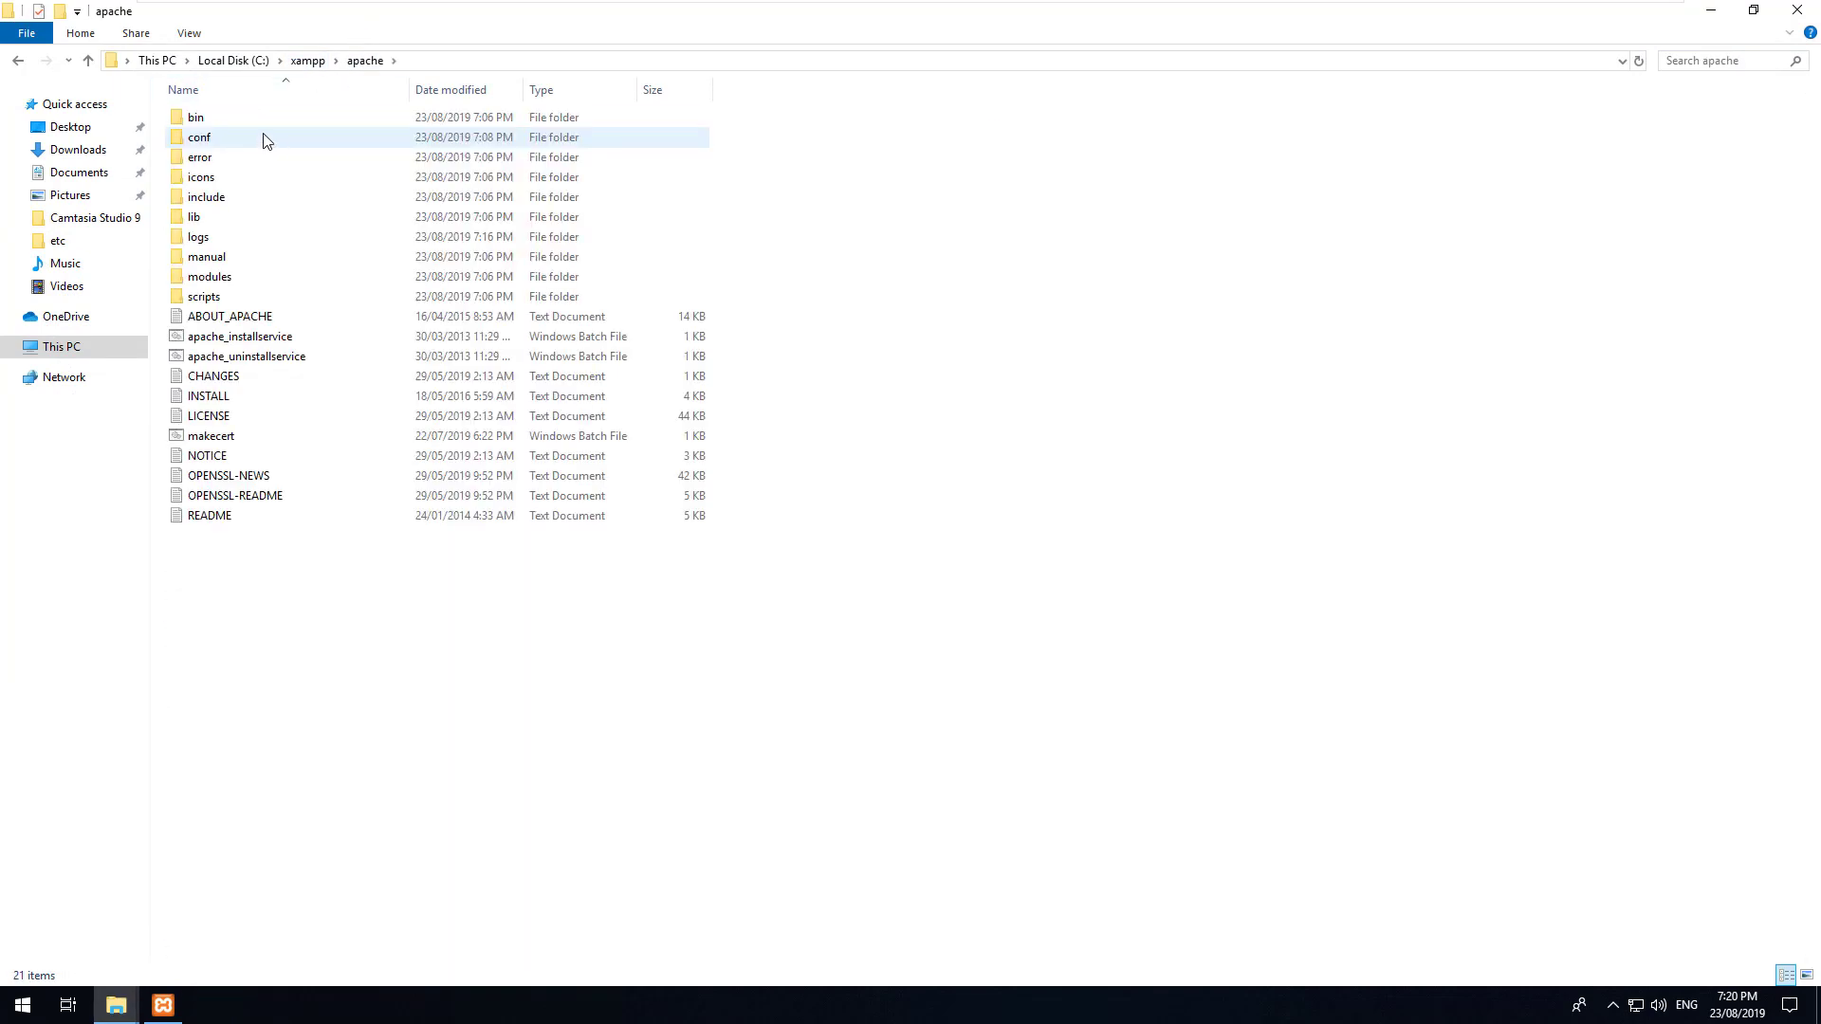
click(254, 142)
double_click(254, 142)
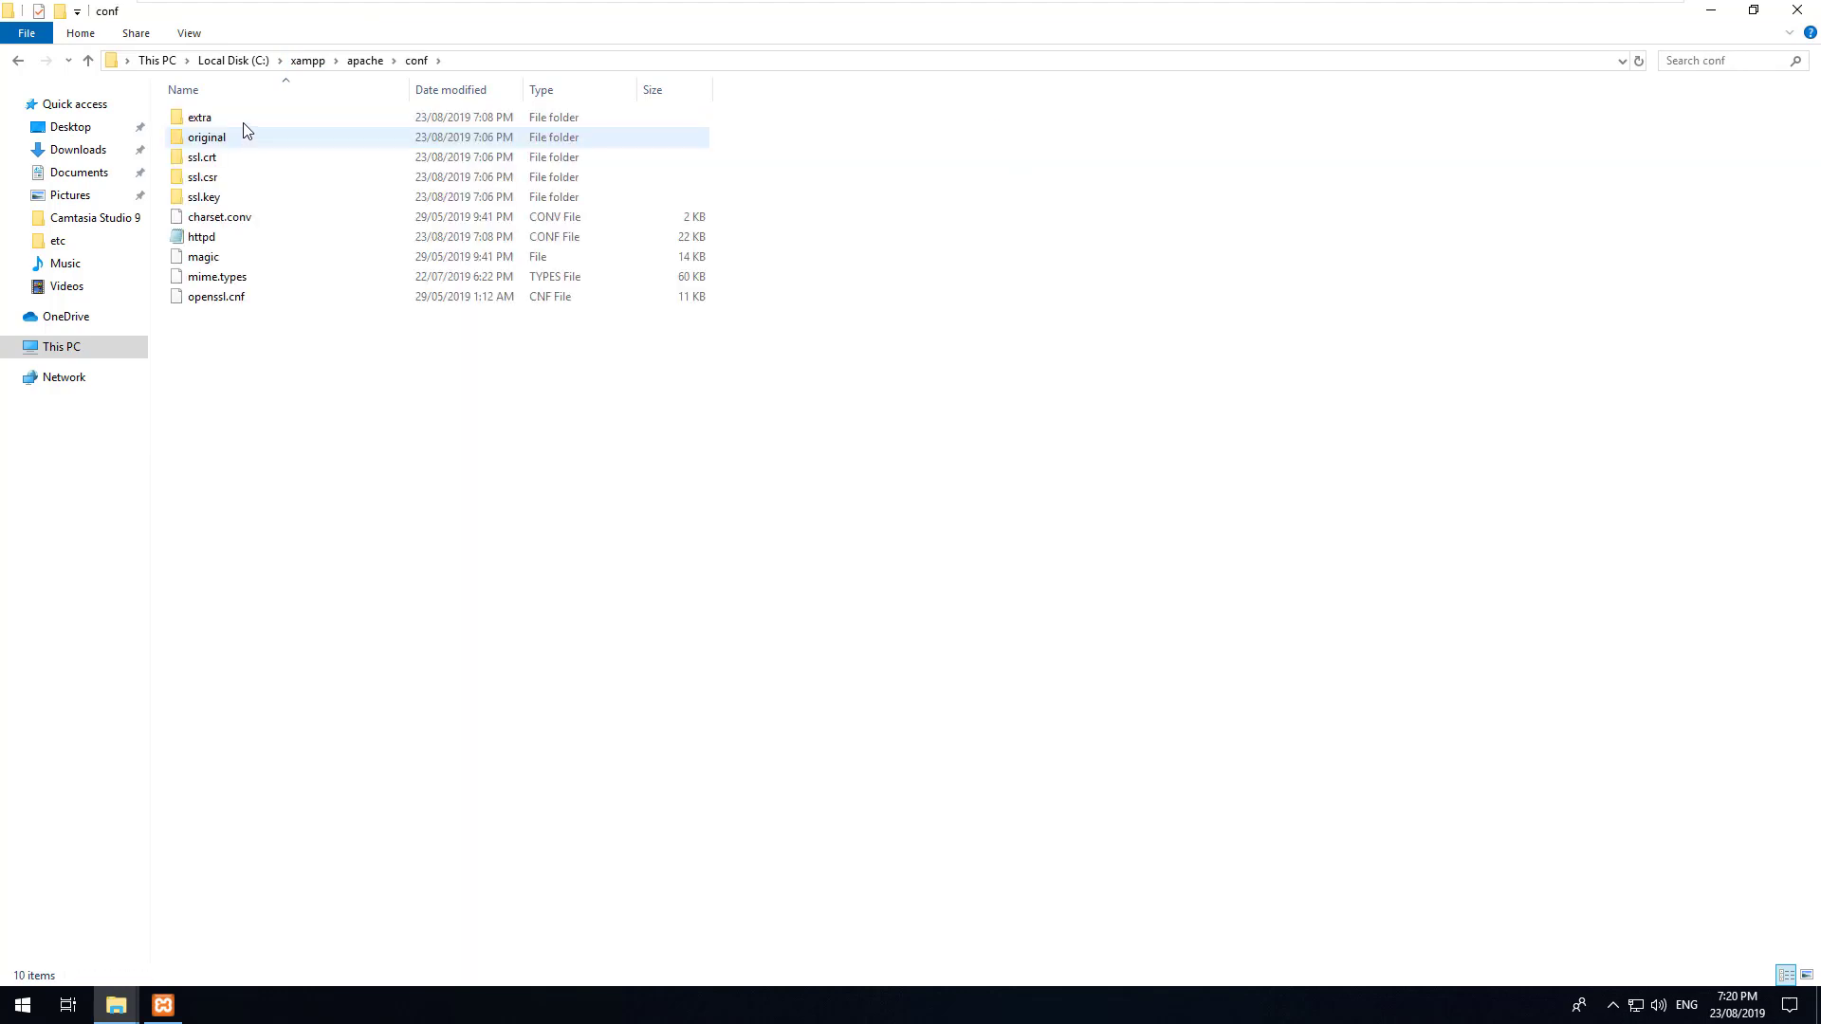
double_click(243, 121)
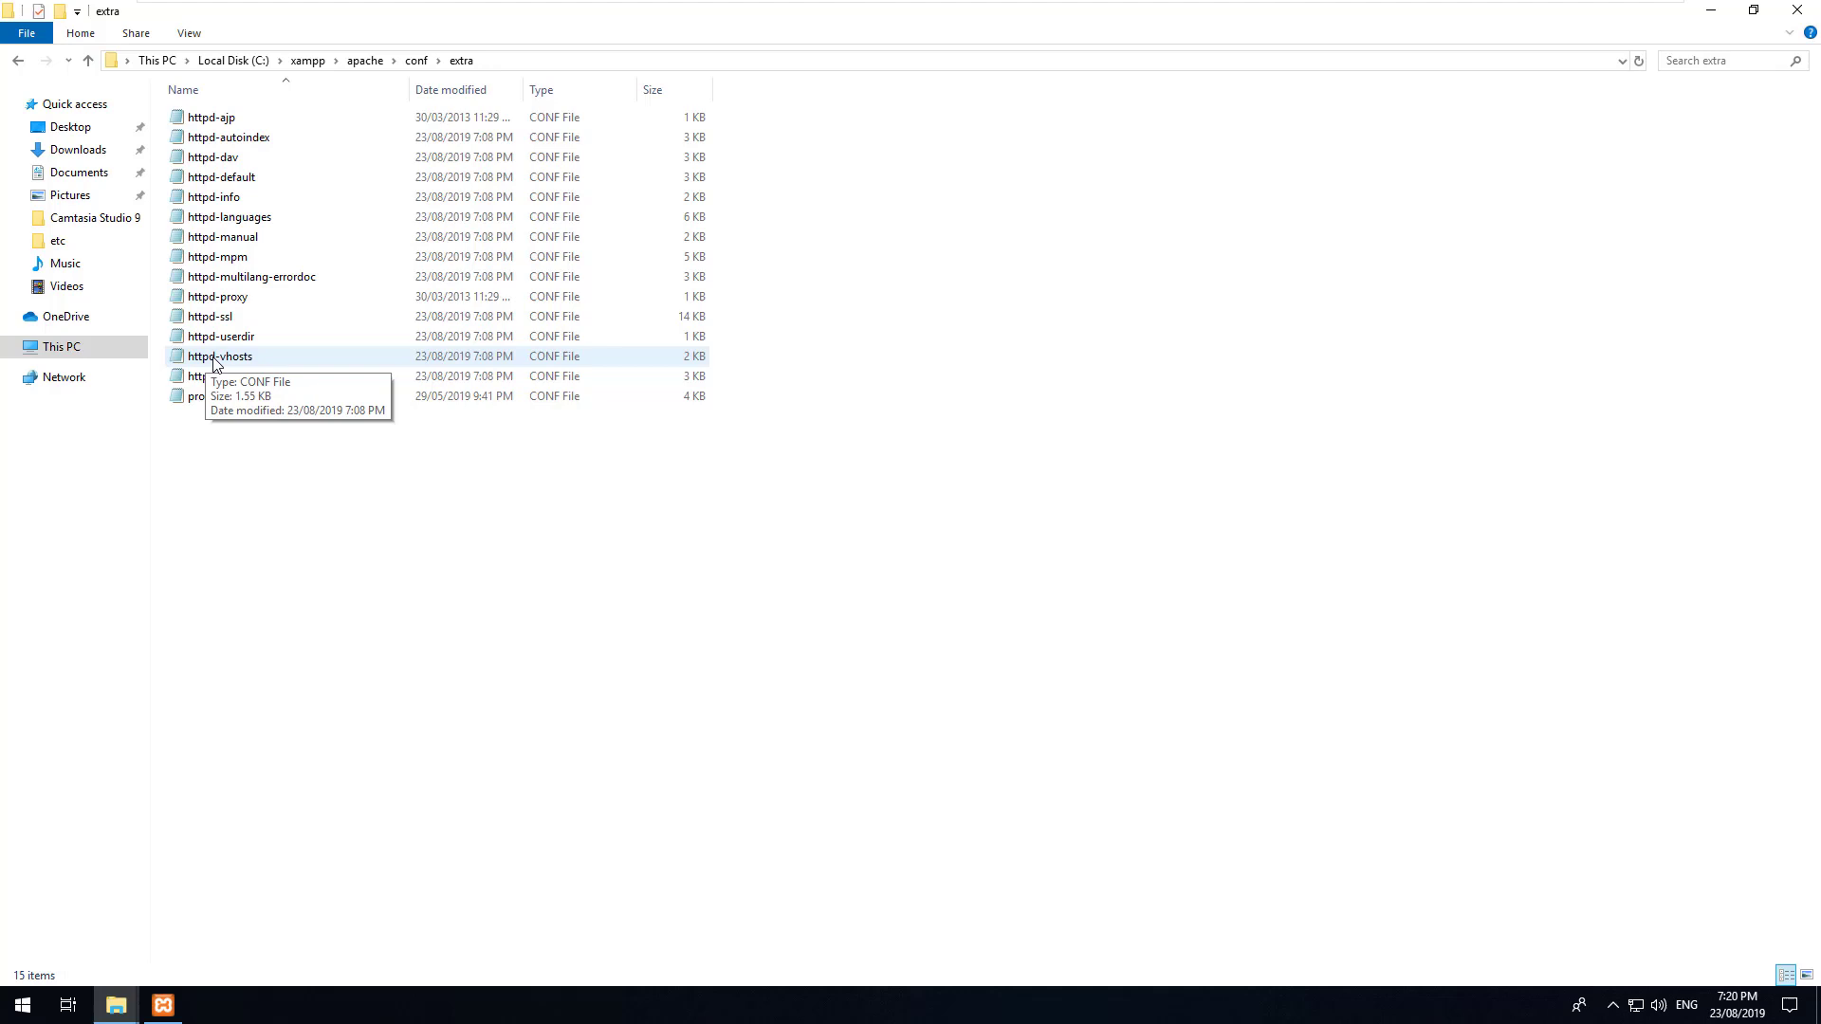
double_click(216, 359)
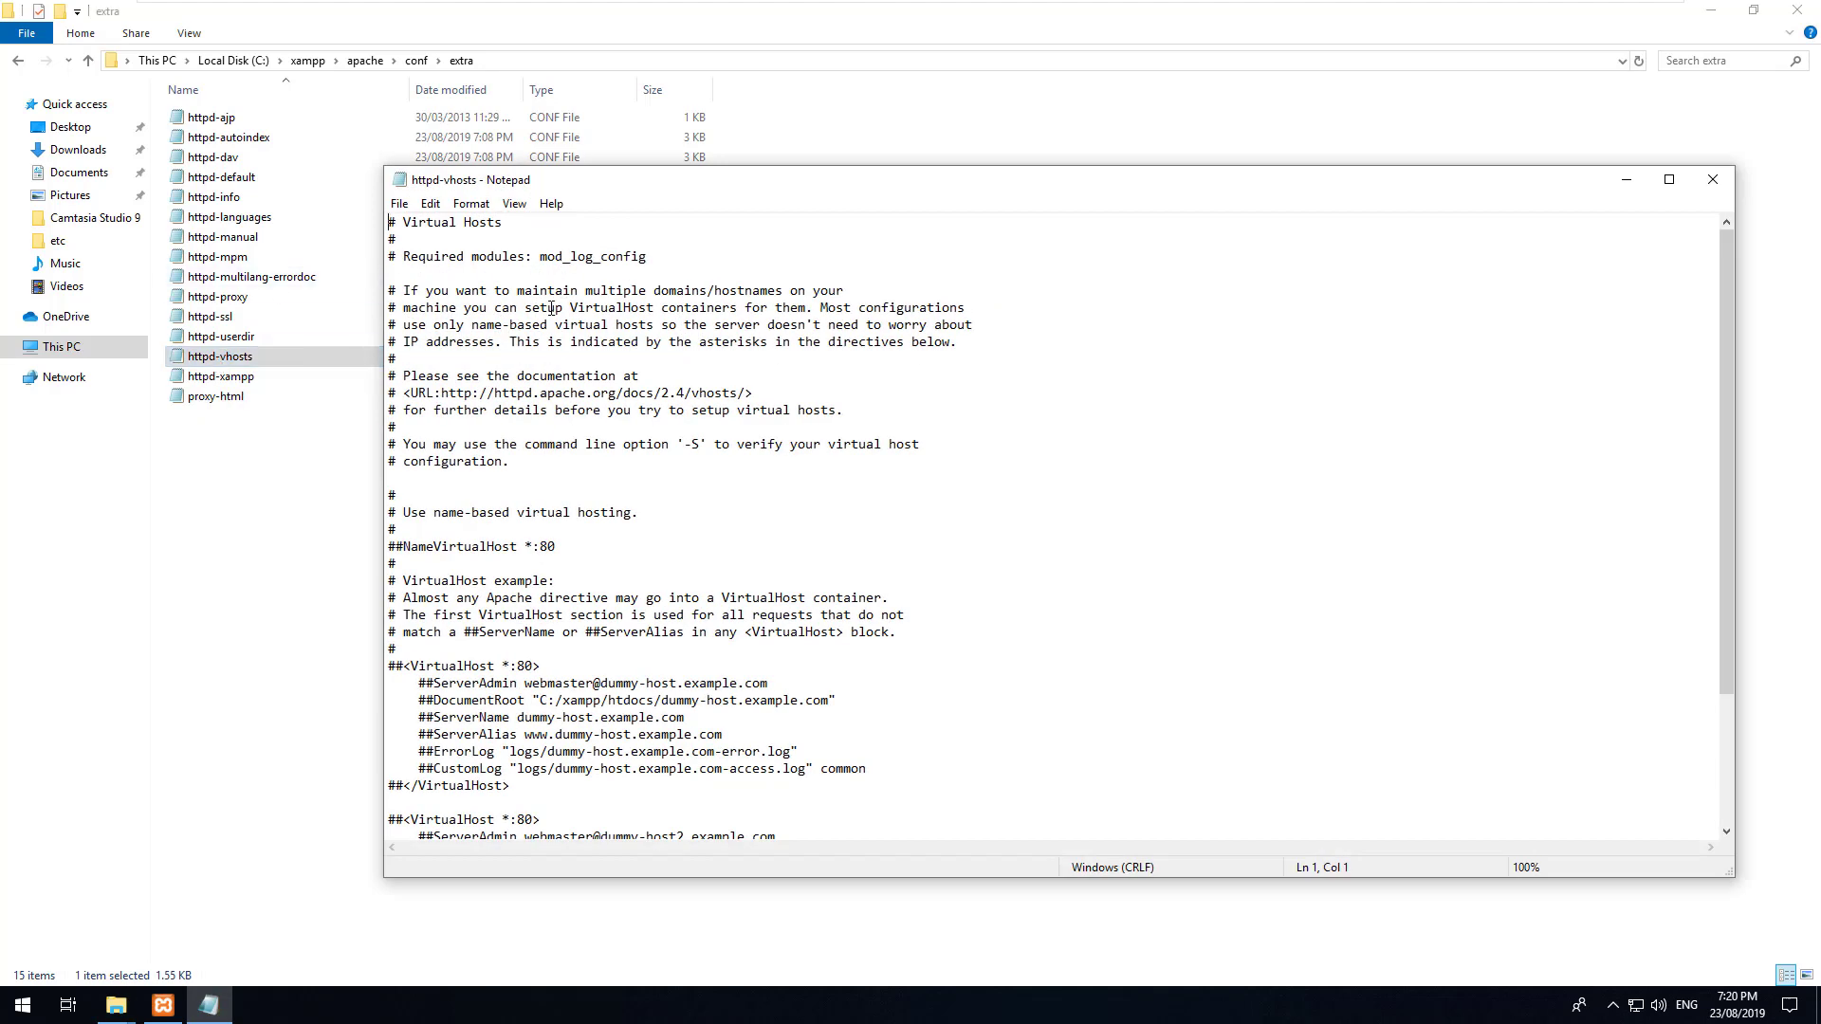
- Scroll to the example VirtualHost blocks, then launch Chrome and enter laravel.development as the address
scroll(548, 299, down, 4)
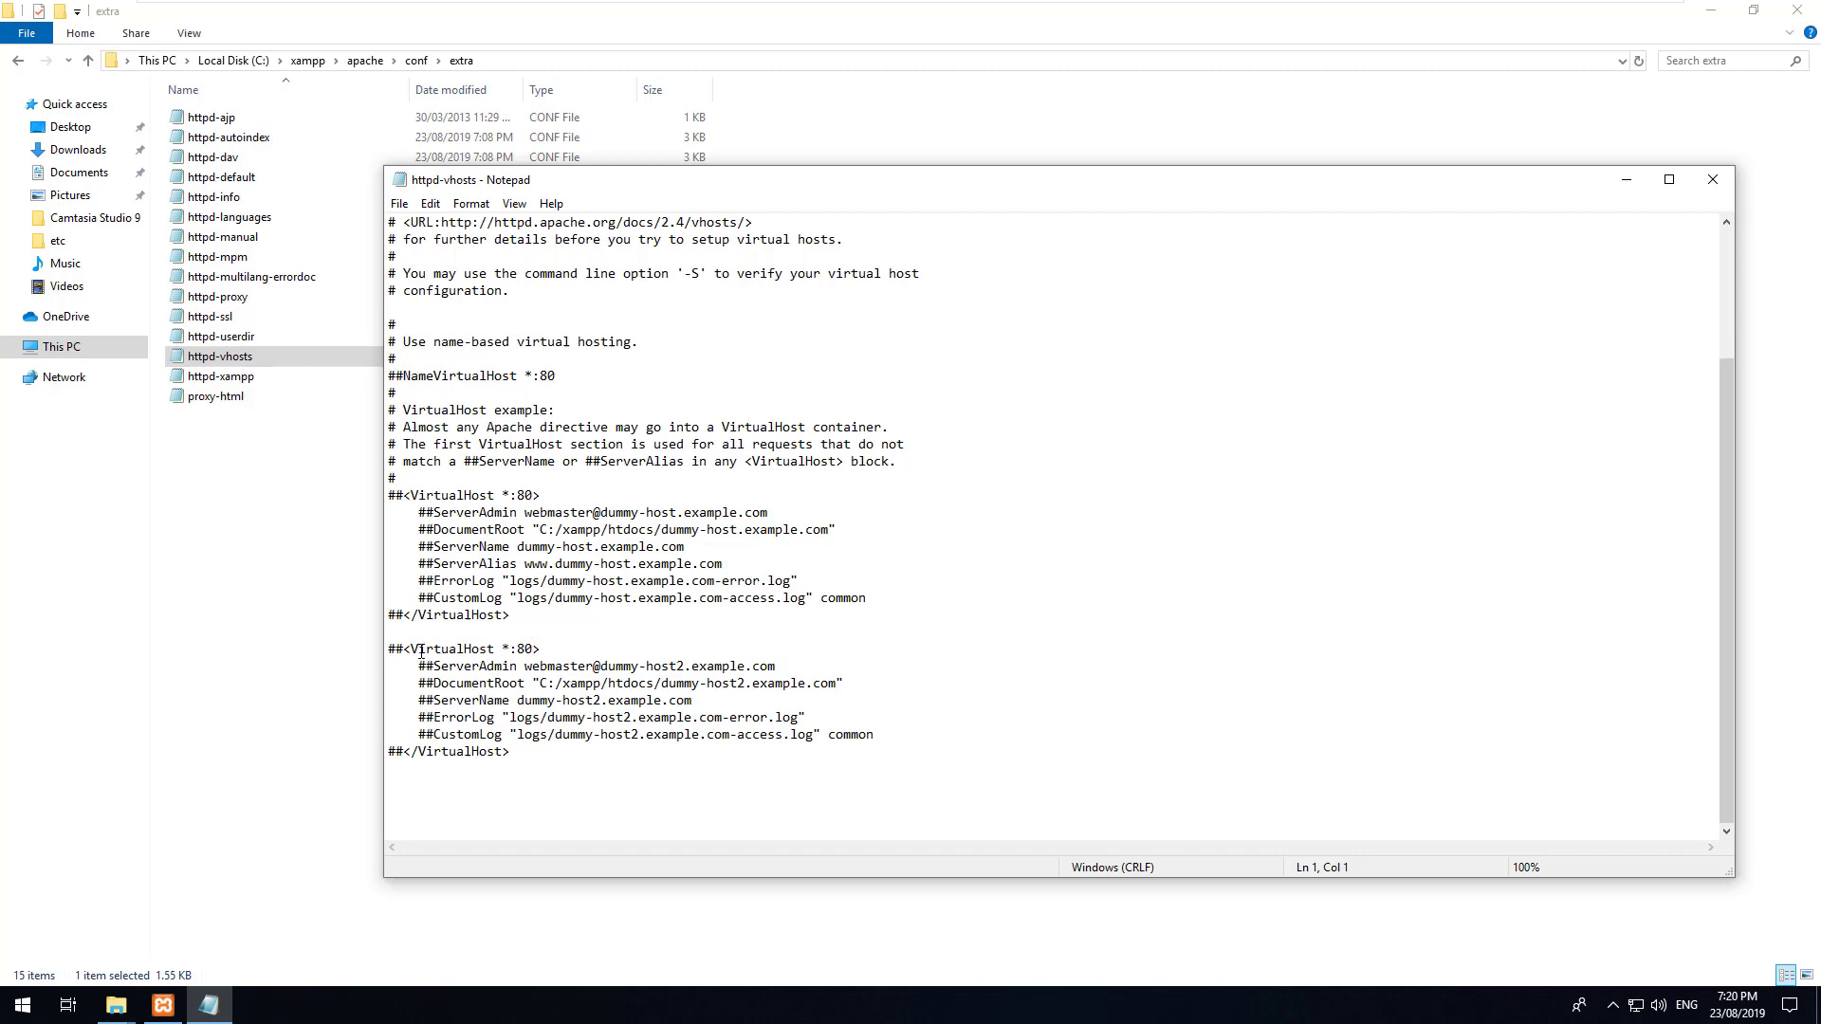
drag(405, 651, 388, 651)
click(23, 1005)
text(chrome)
key(Return)
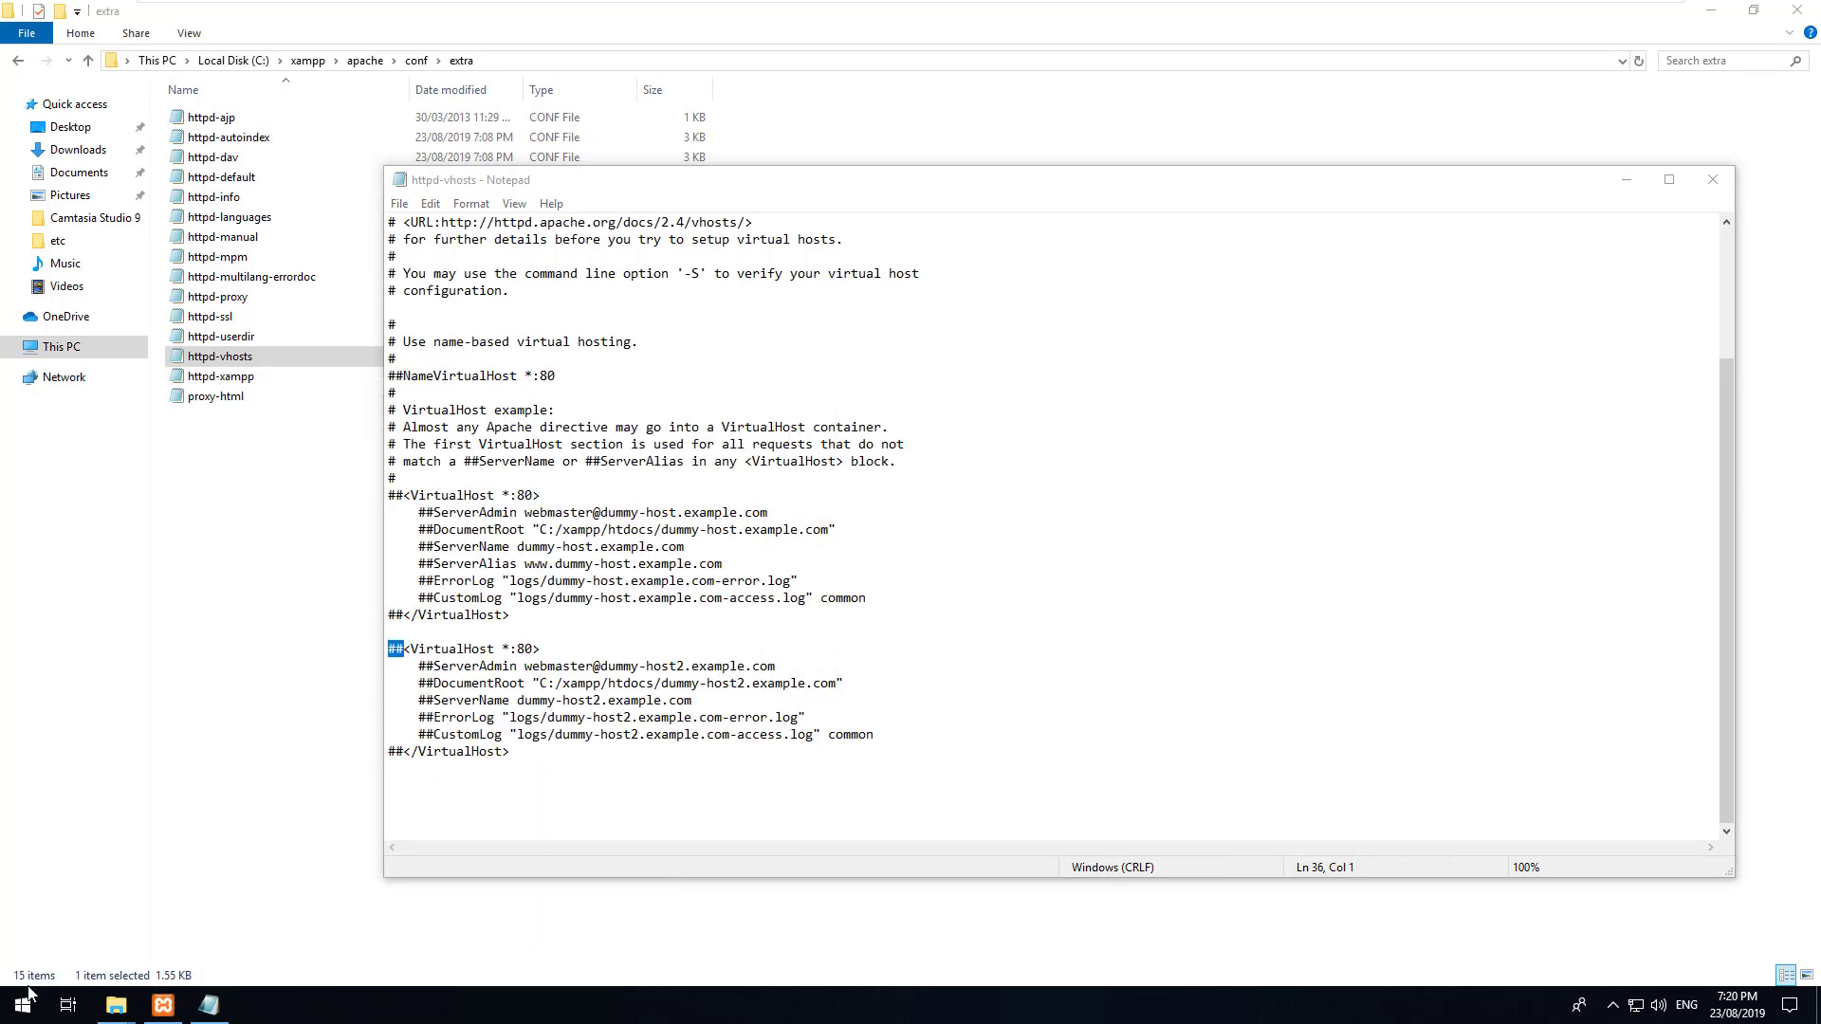
text(develop)
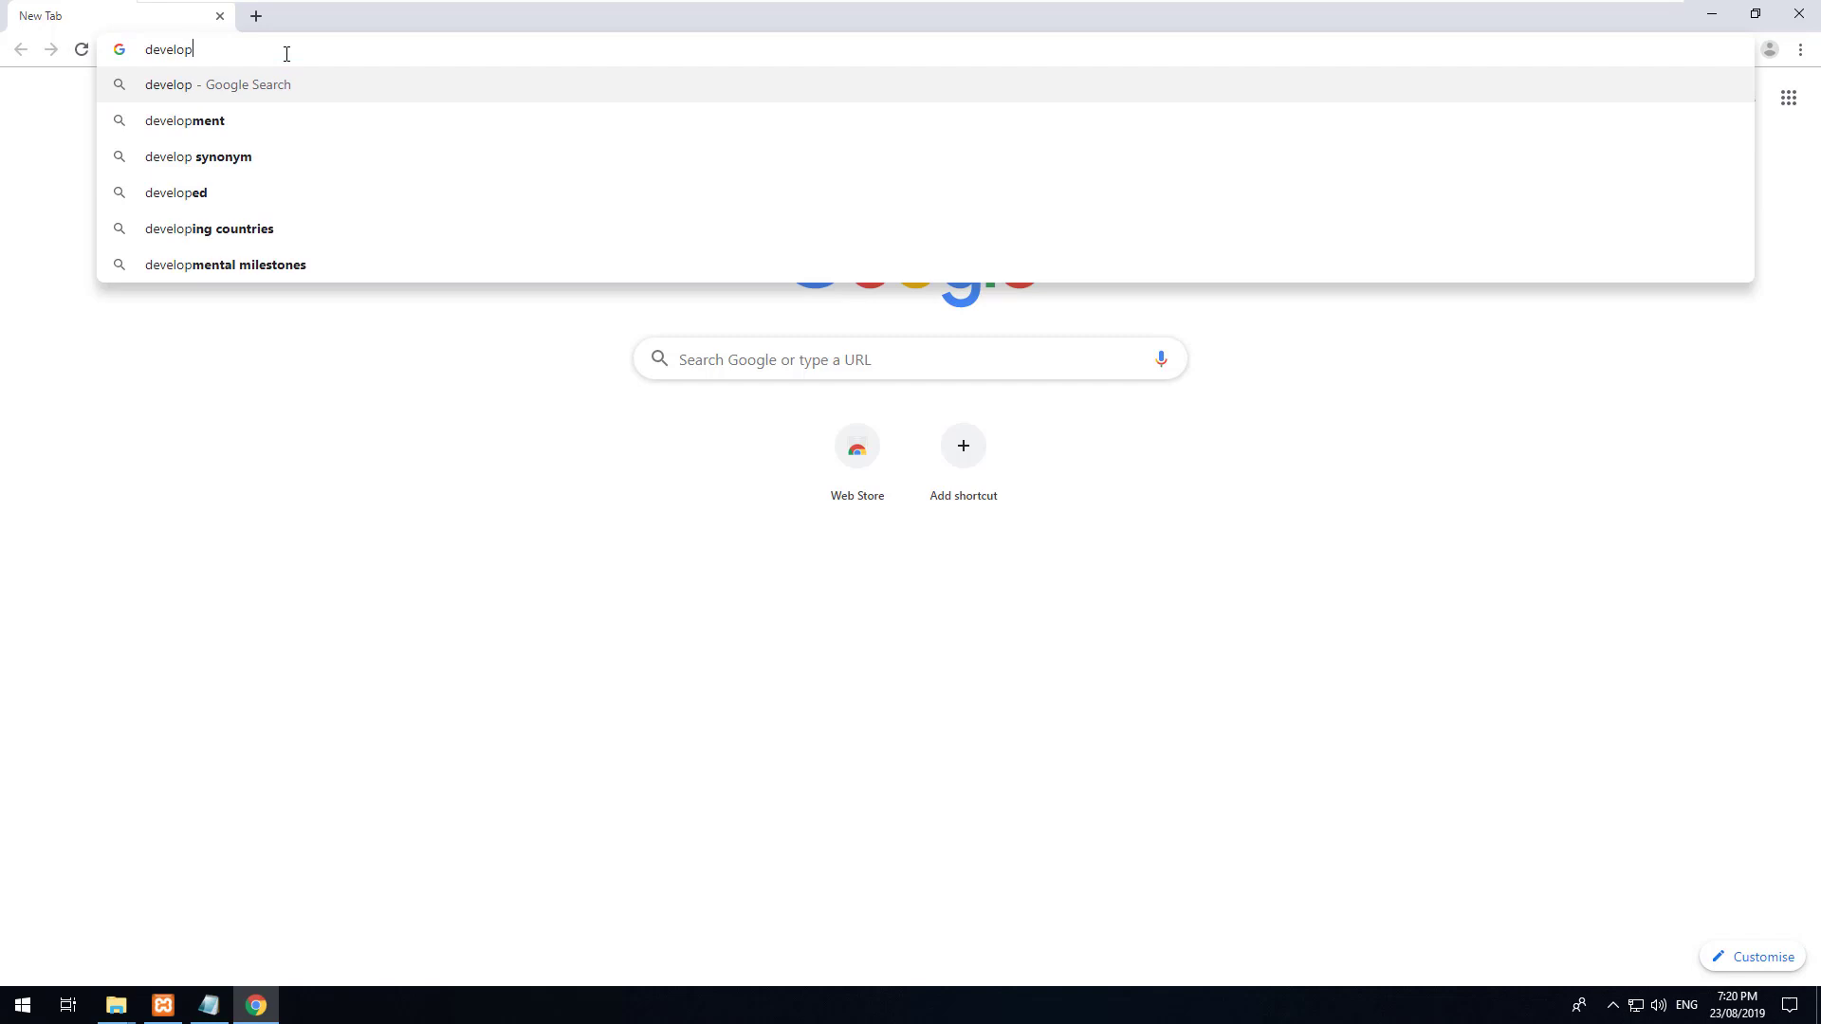
key(ctrl+a)
text(laravel.develo)
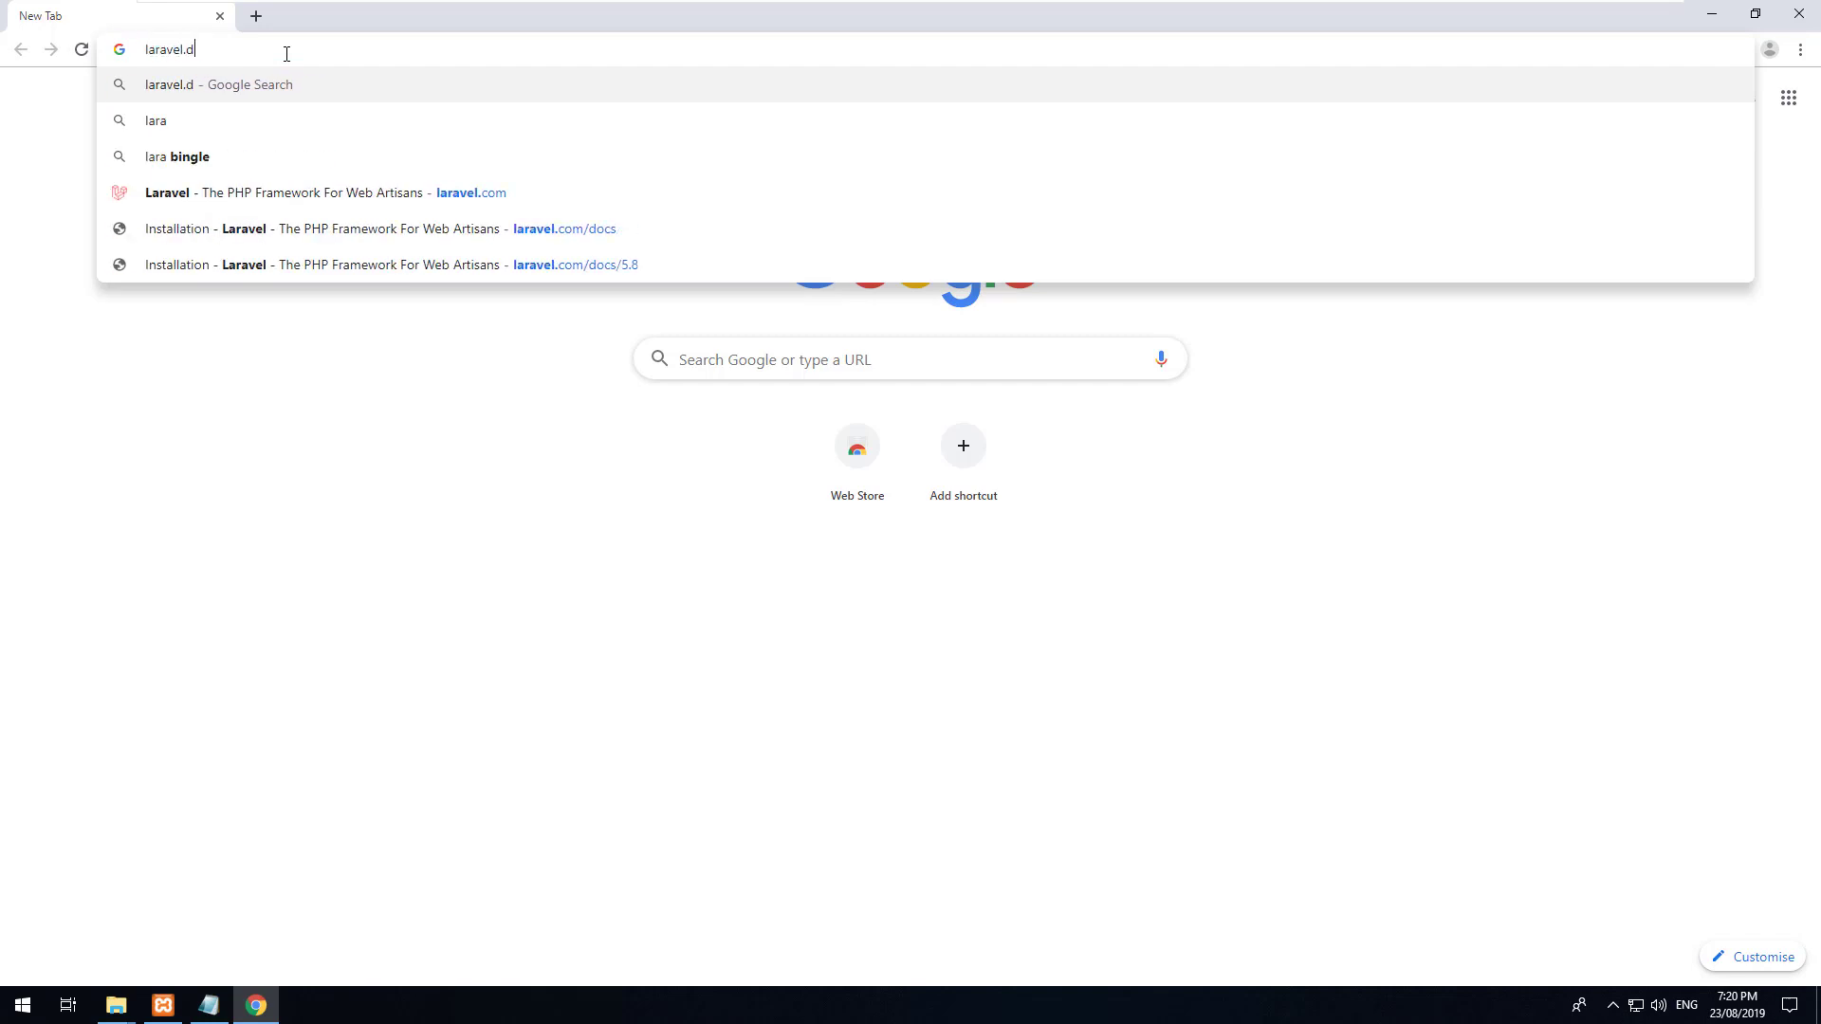
text(pment)
key(ctrl+a)
key(ctrl+c)
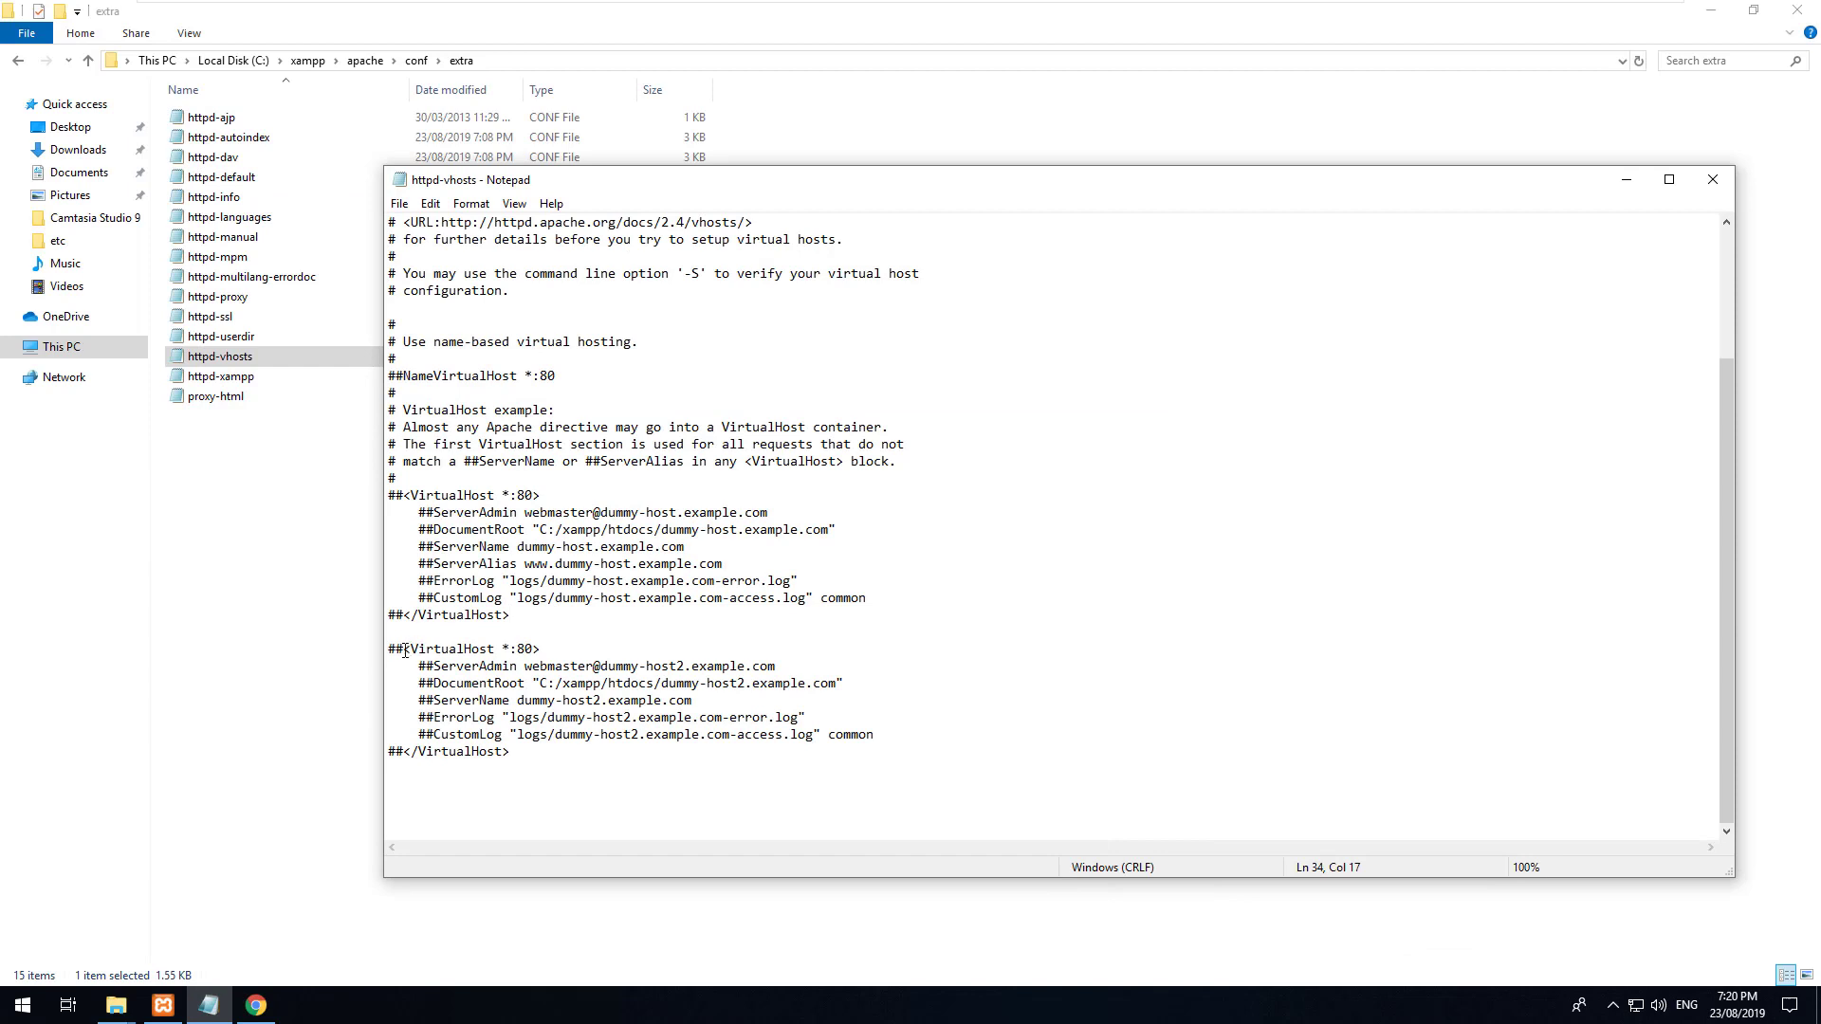
- Remove the ## markers from the second VirtualHost block's opening and closing lines
click(403, 649)
key(BackSpace)
key(BackSpace)
drag(403, 752, 388, 753)
key(Delete)
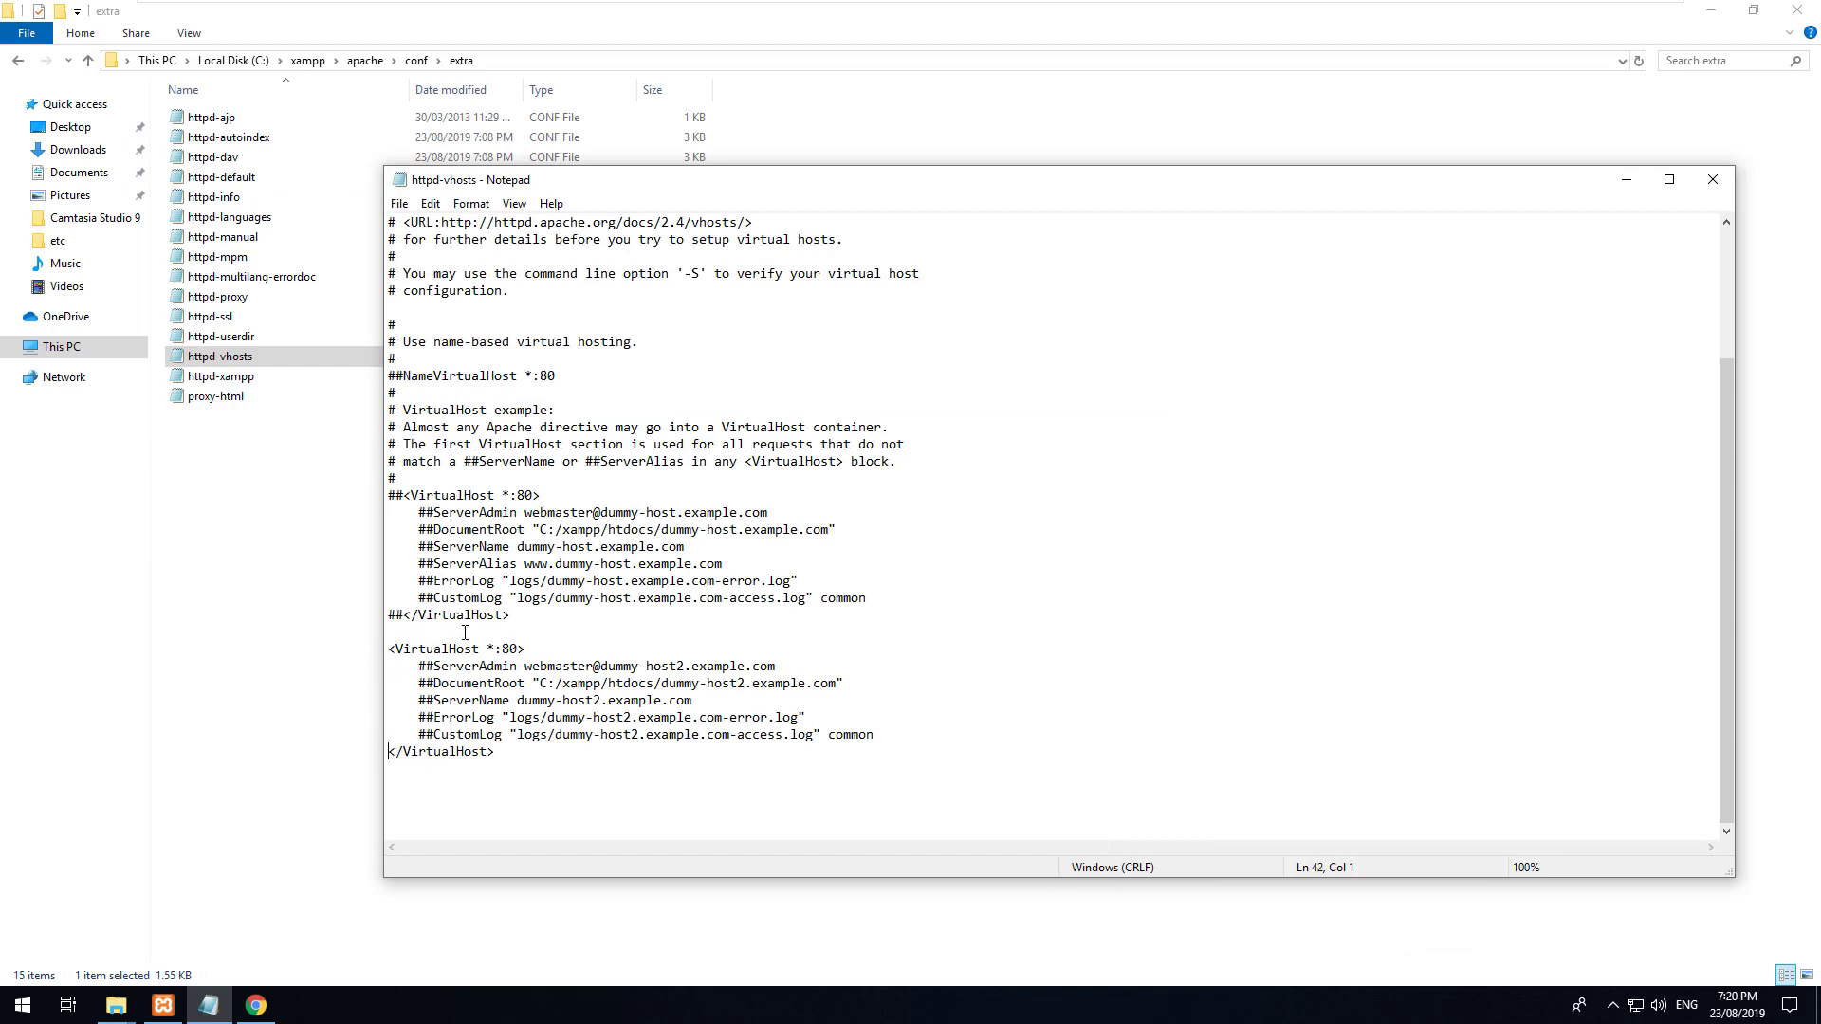
click(408, 633)
key(Return)
key(Return)
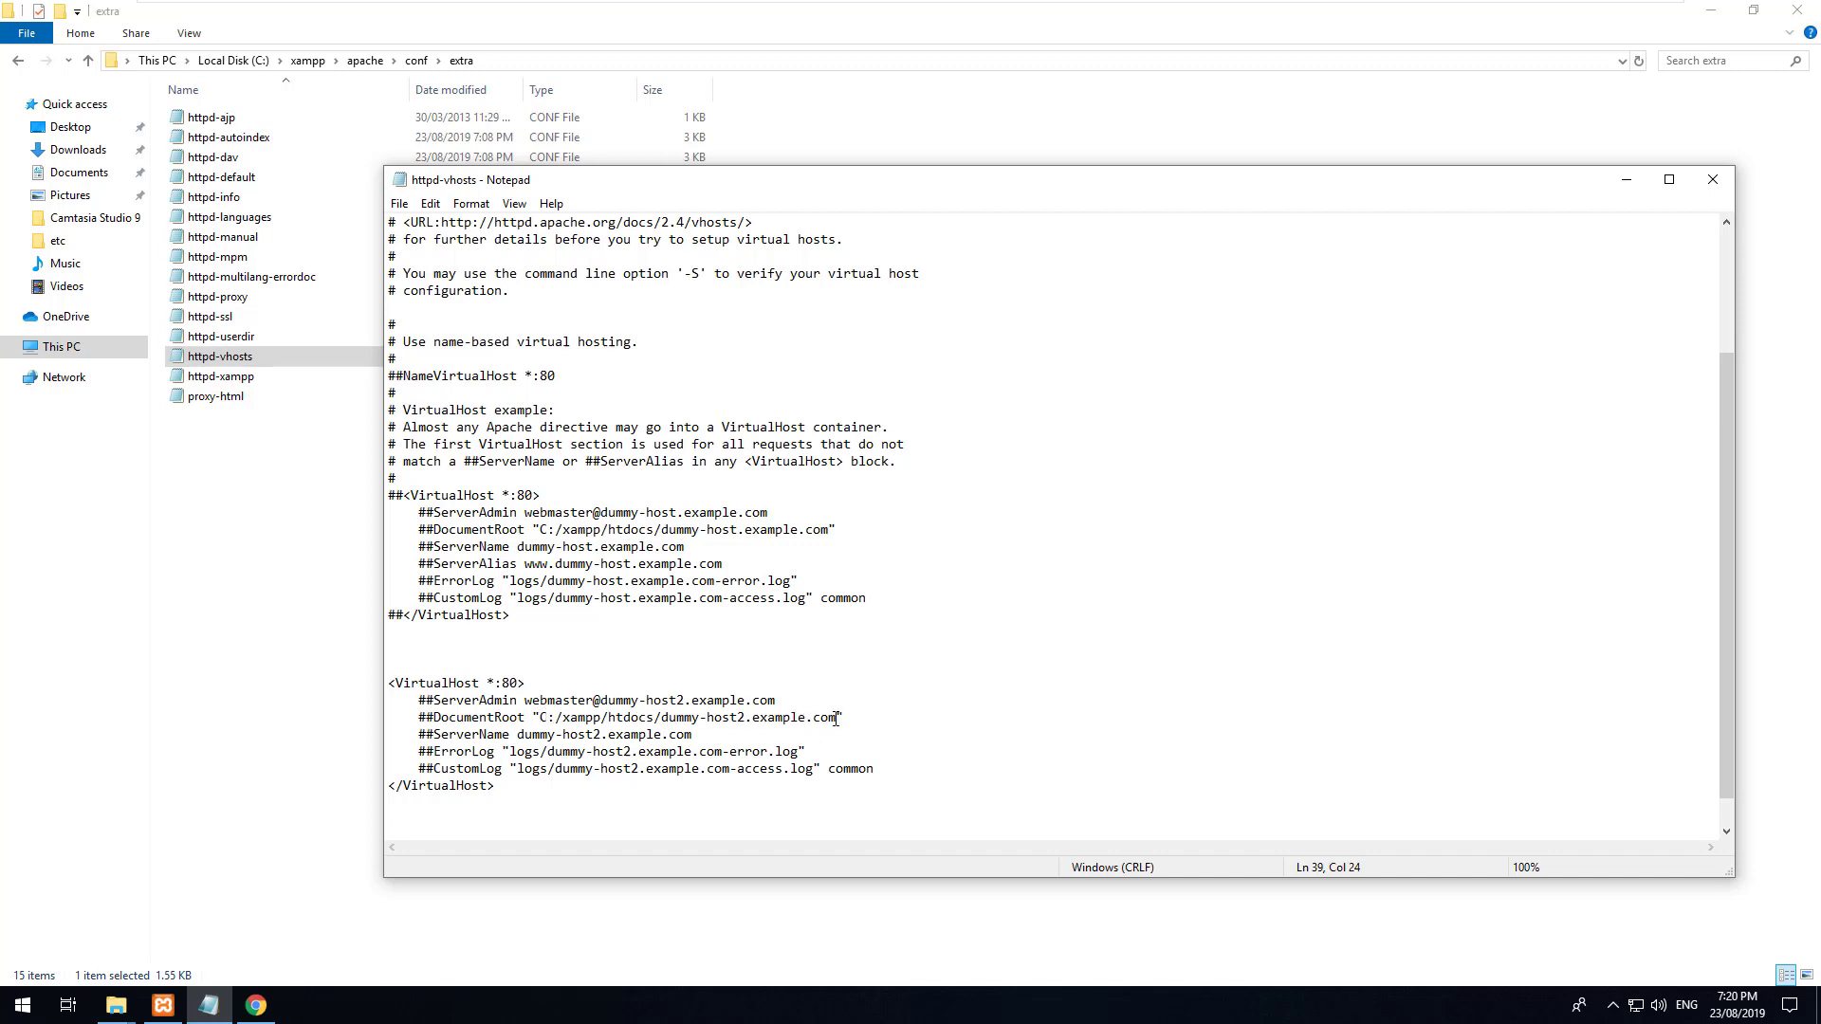
- Set DocumentRoot to C:/xampp/htdocs/app/public and ServerName to laravel.development, uncomment both, and save
drag(836, 718, 662, 722)
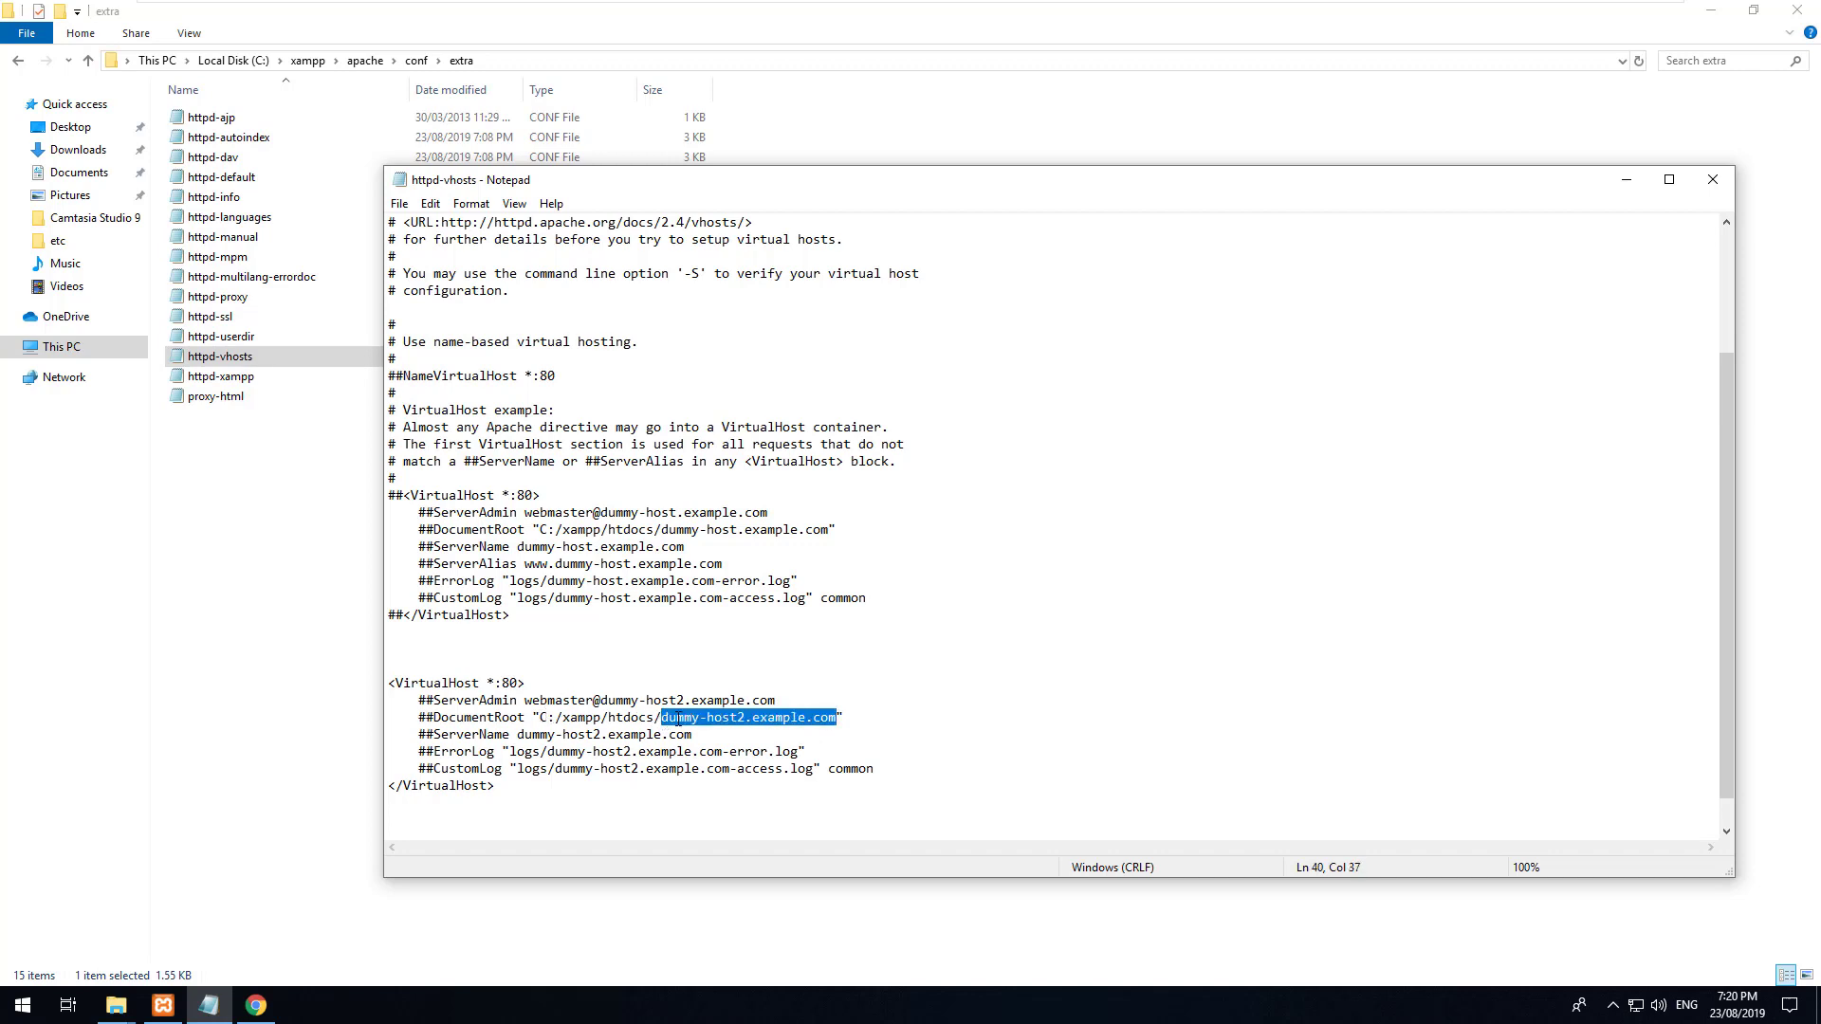
text(app)
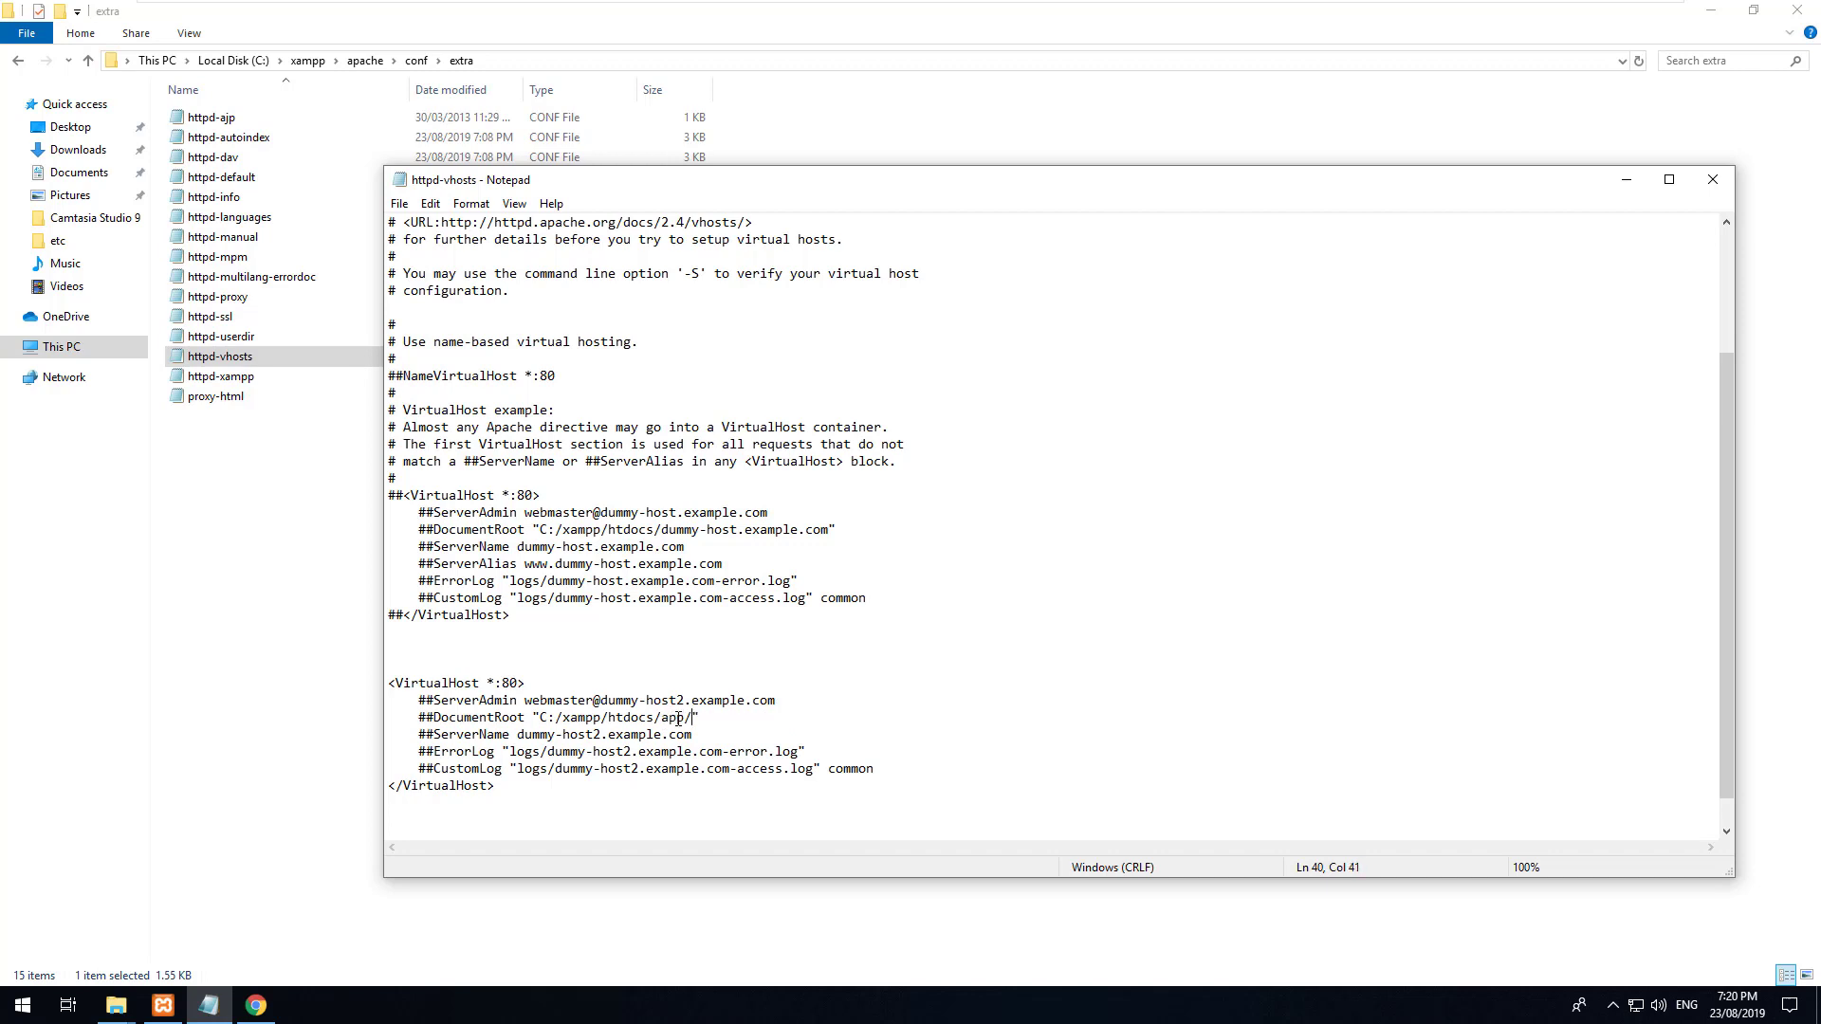
text(/public)
drag(692, 730, 517, 736)
key(ctrl+v)
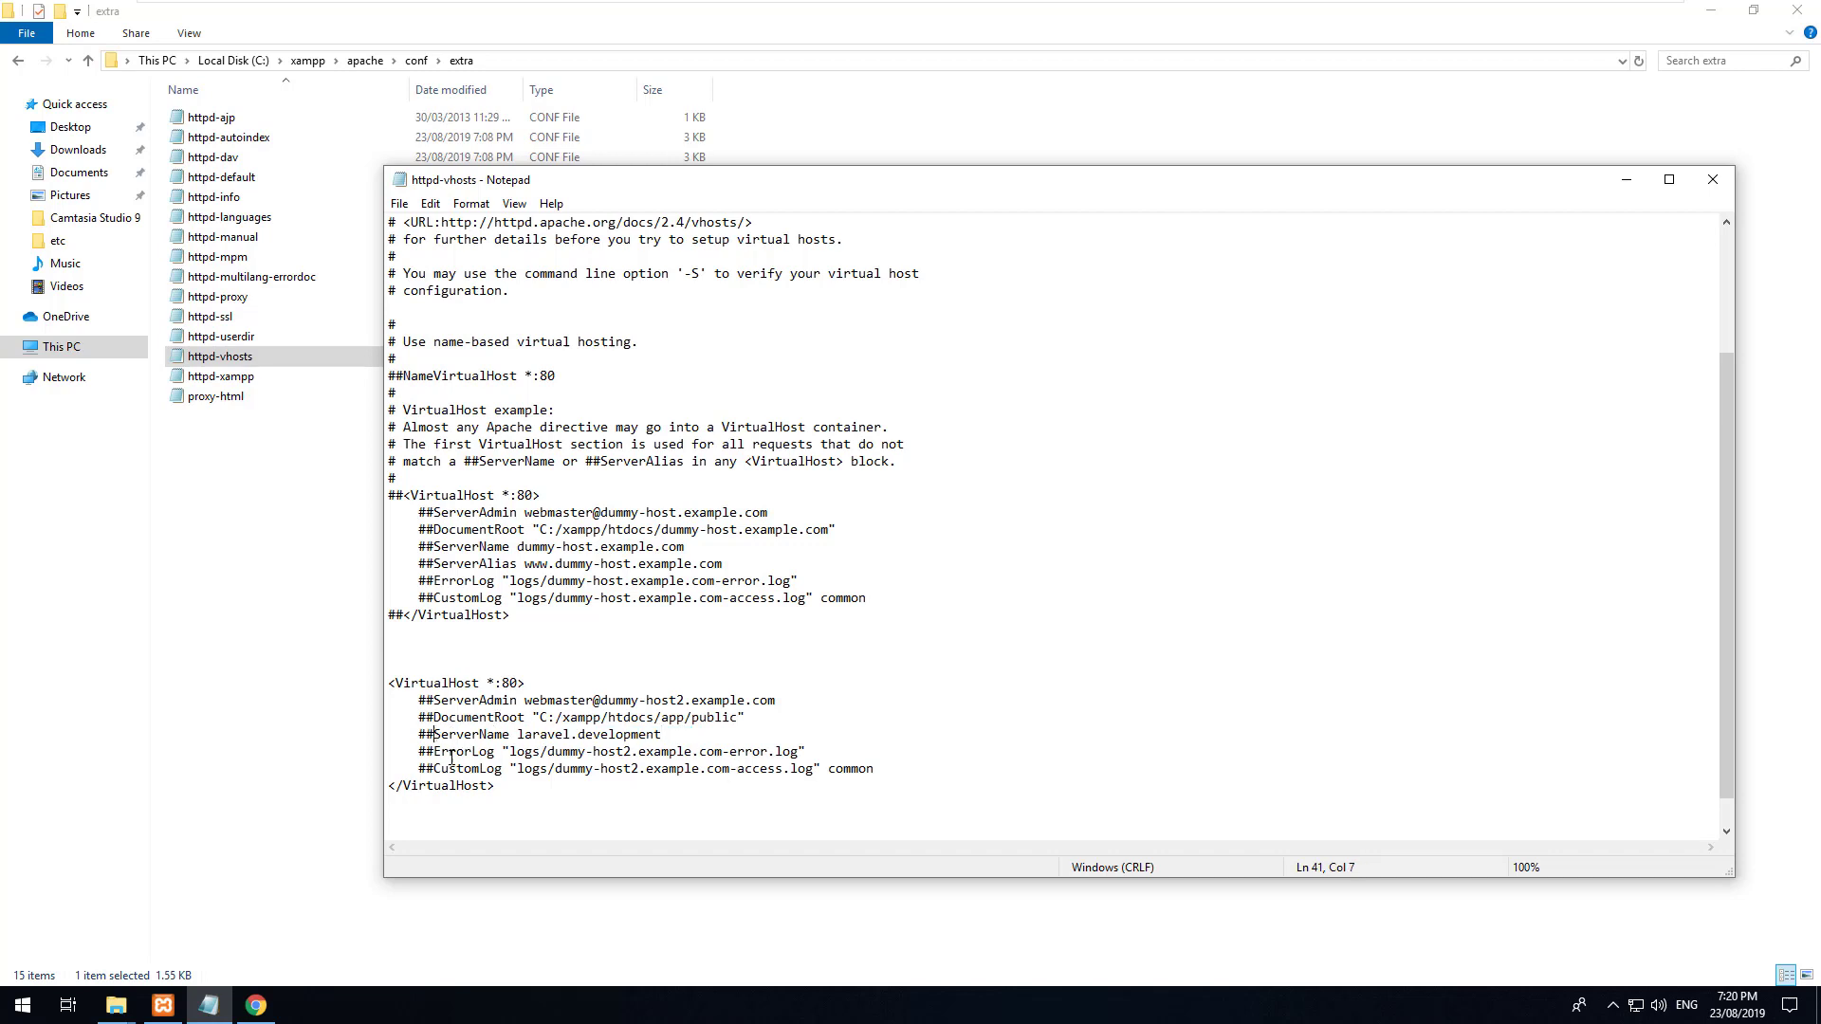
key(BackSpace)
key(BackSpace)
click(437, 721)
key(BackSpace)
key(BackSpace)
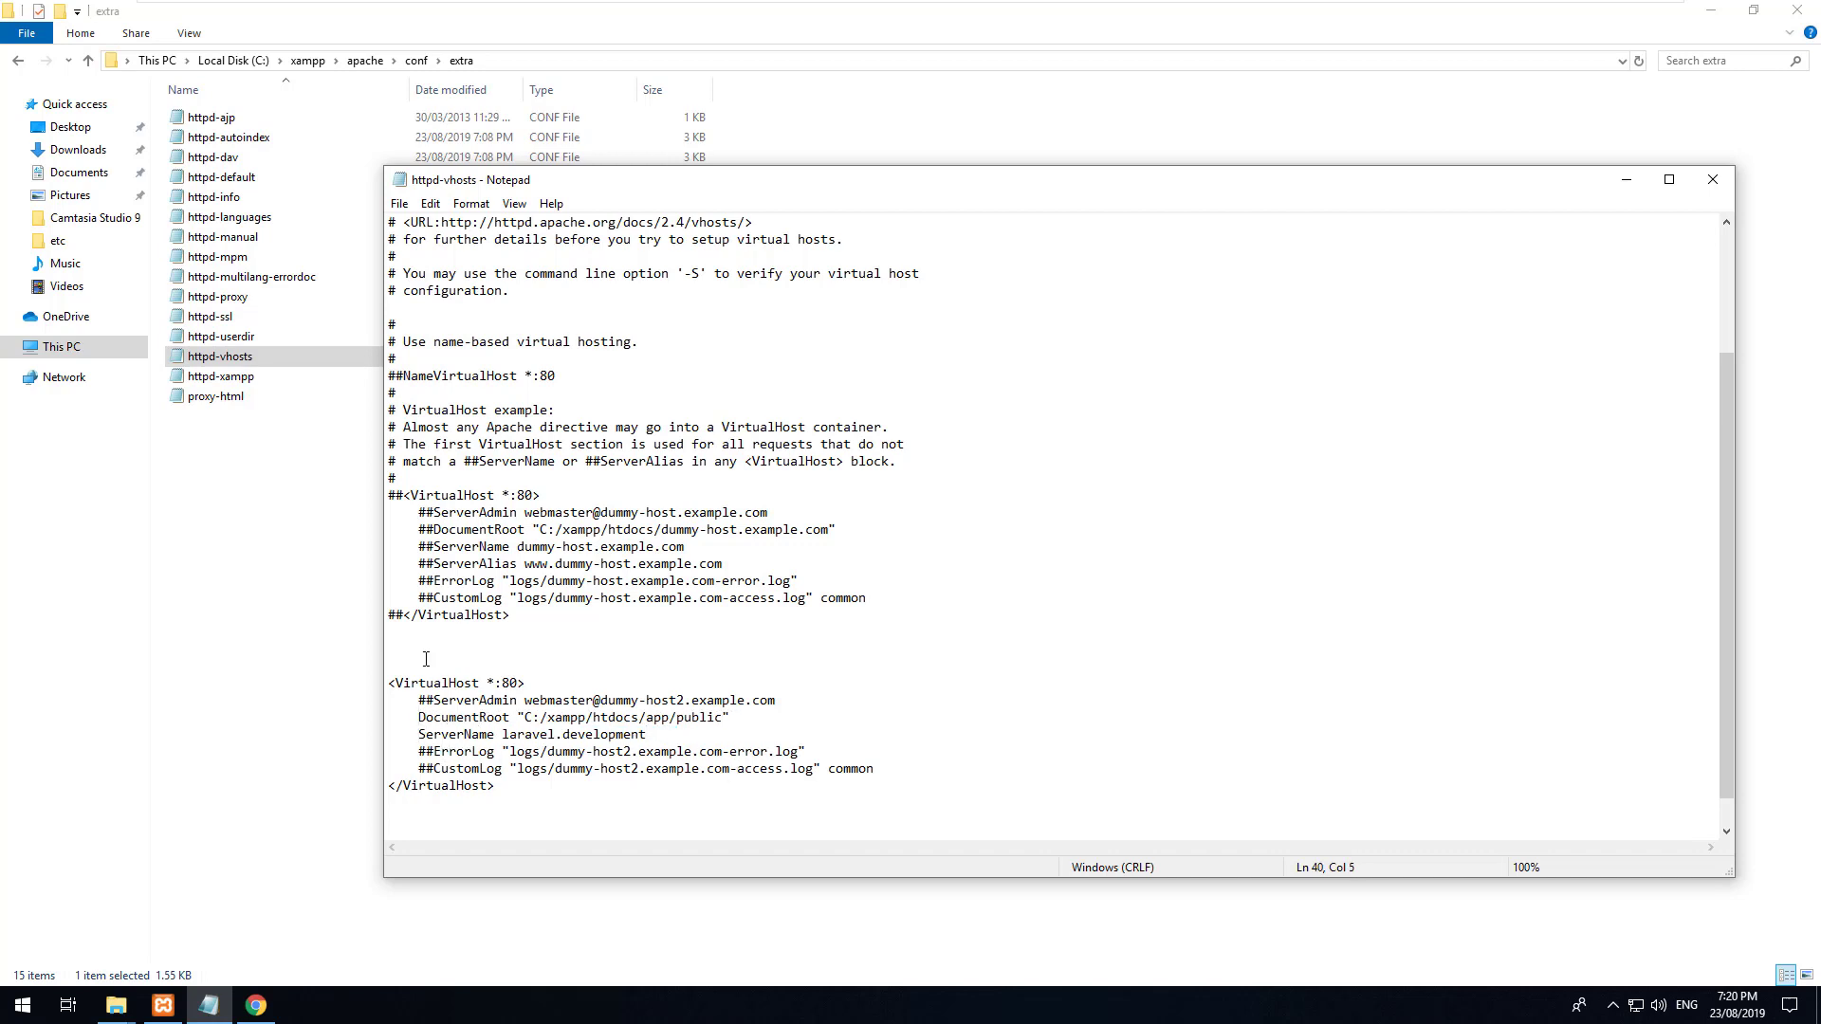
key(ctrl+s)
- Close Notepad and the folder window, then search the web for 'hosts file editor' in Chrome
click(1713, 182)
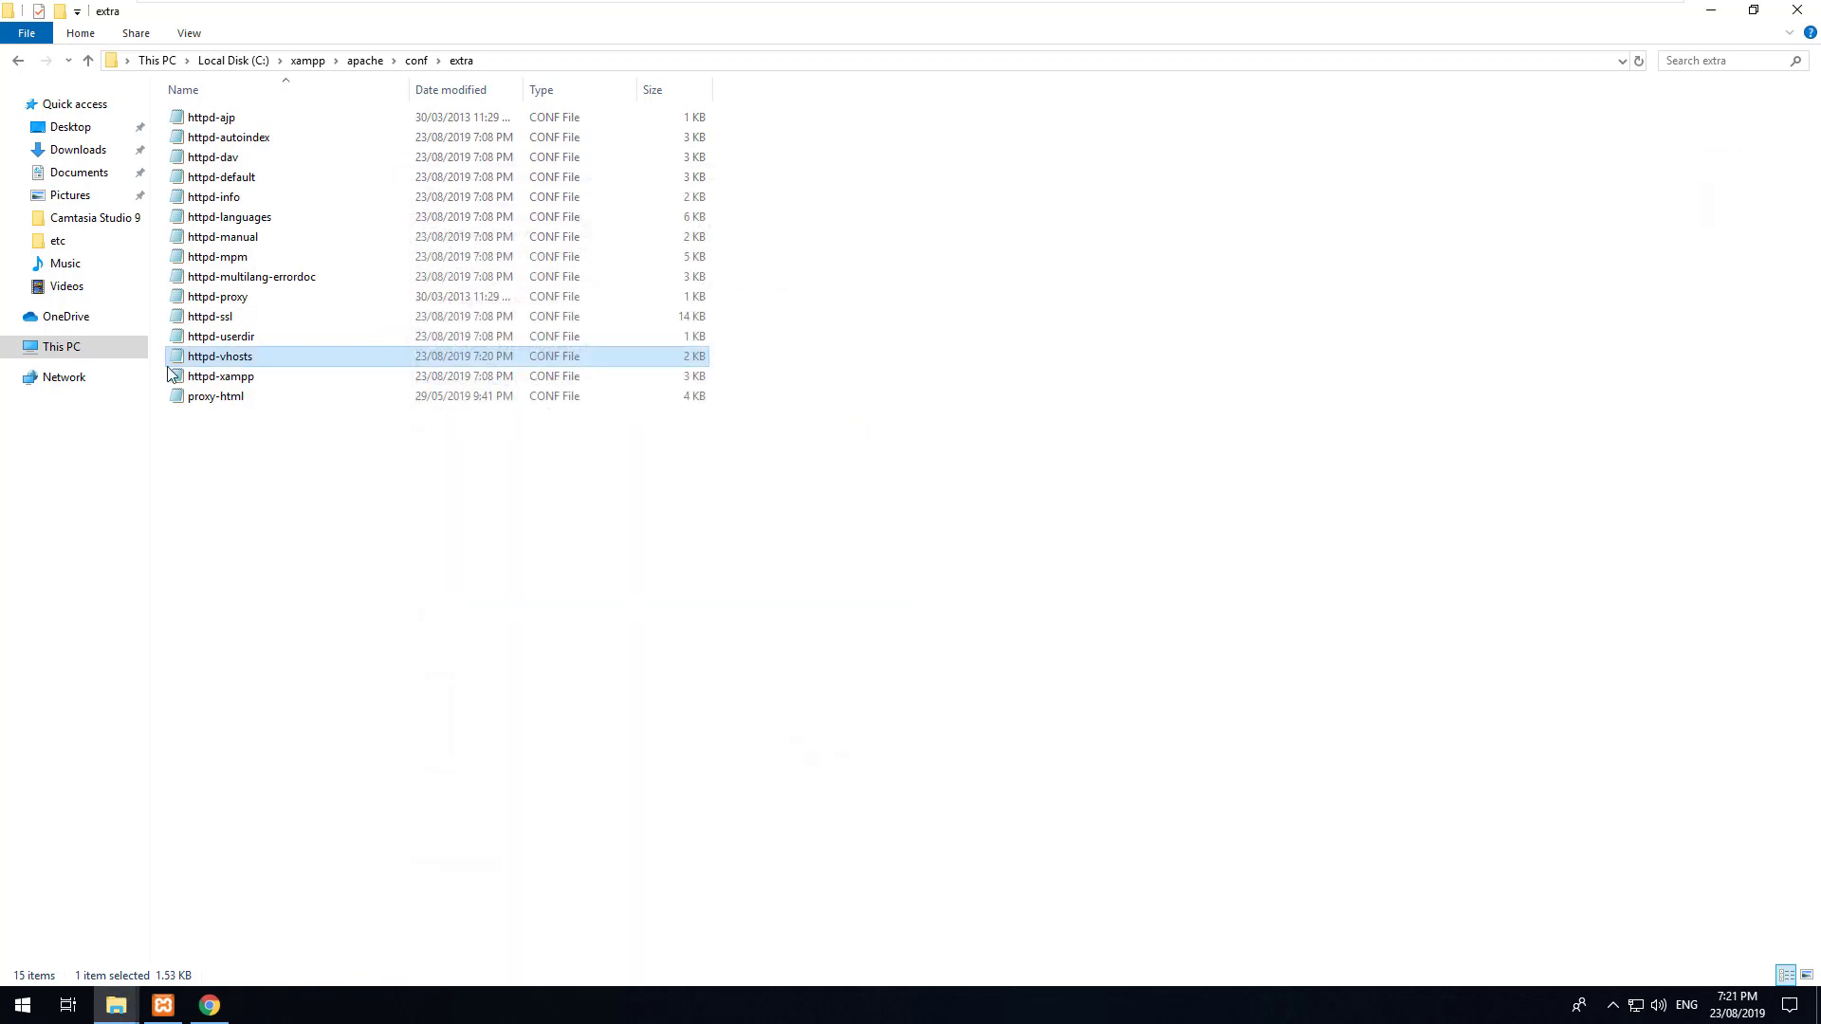
click(1796, 9)
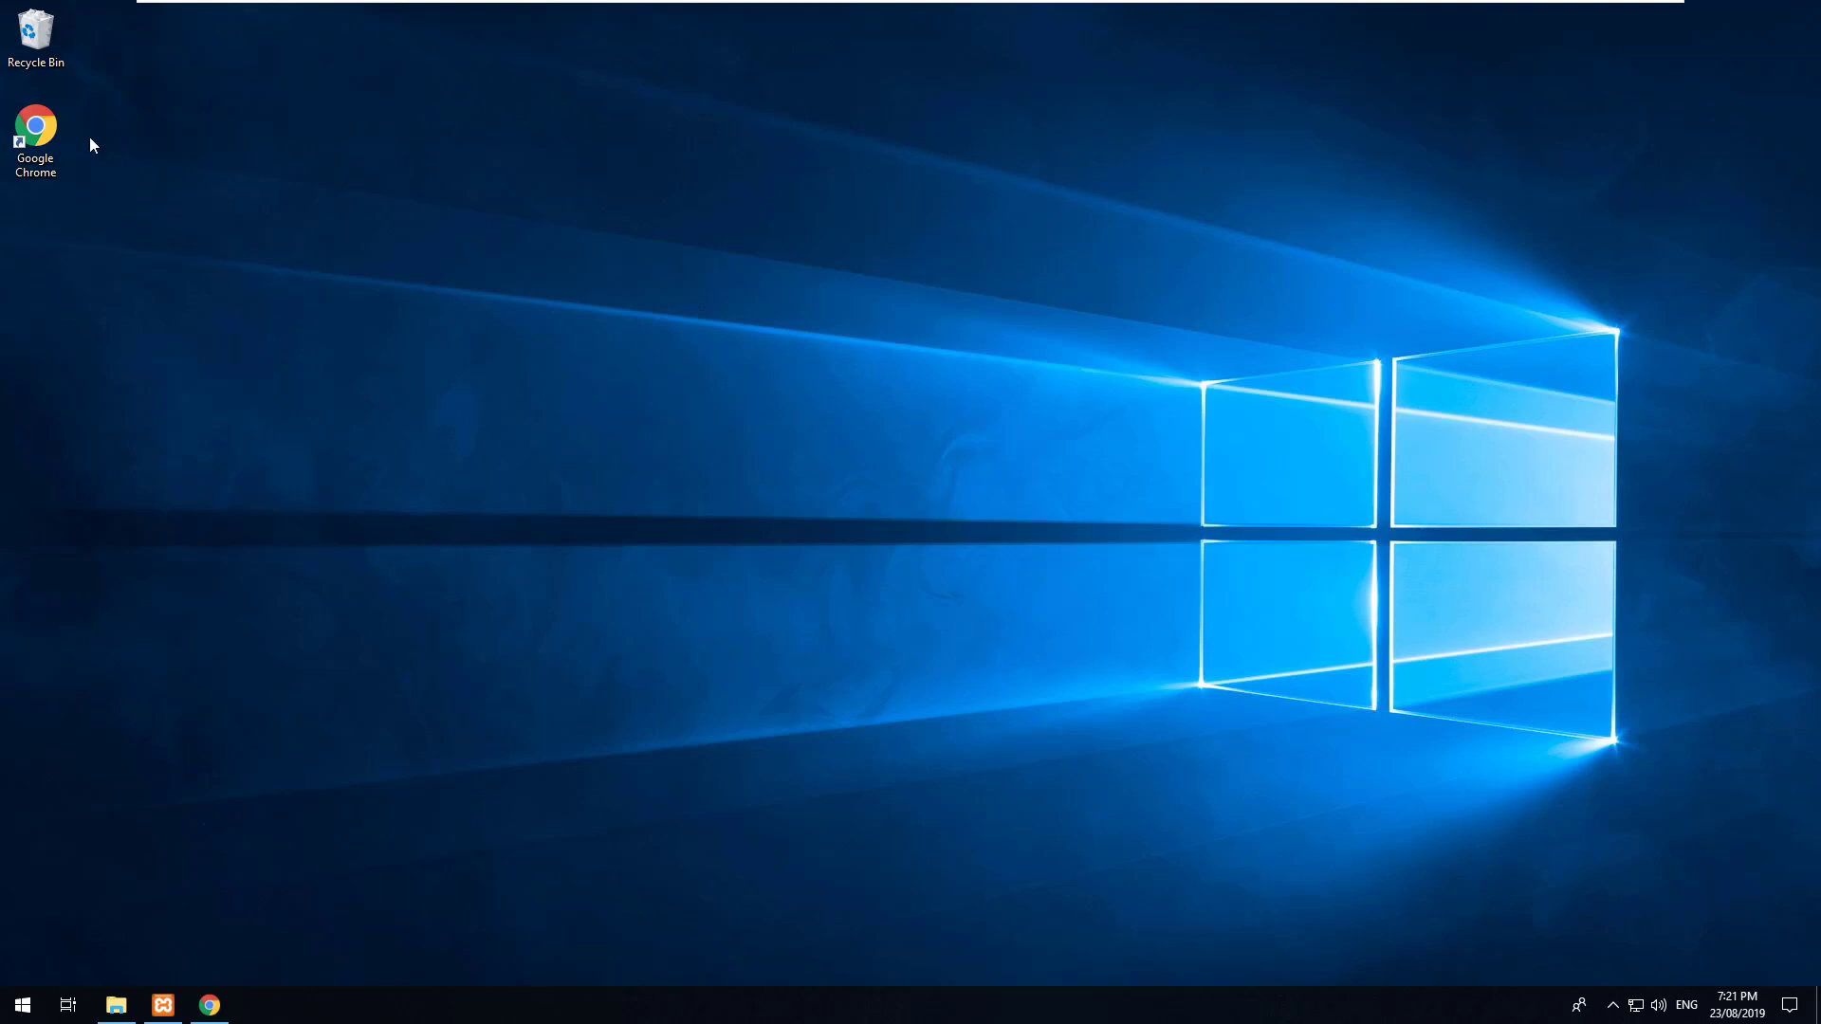
double_click(36, 133)
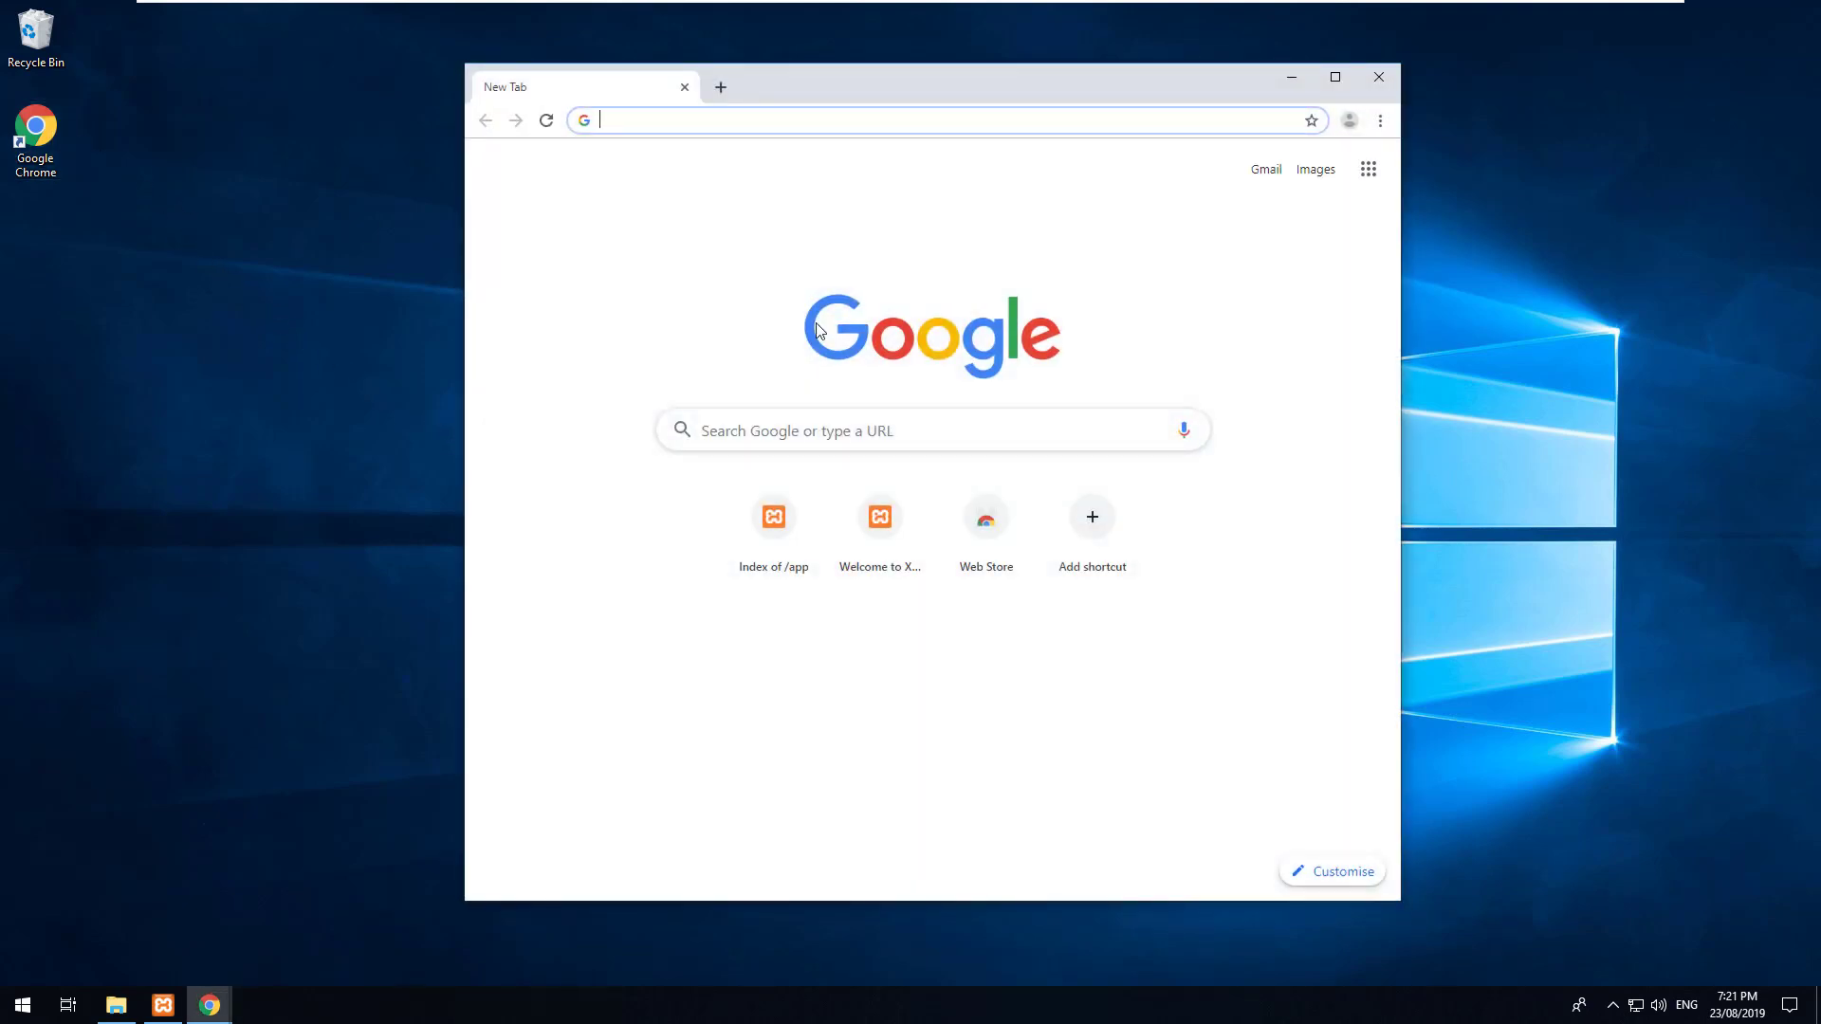
click(1024, 416)
text(hosts)
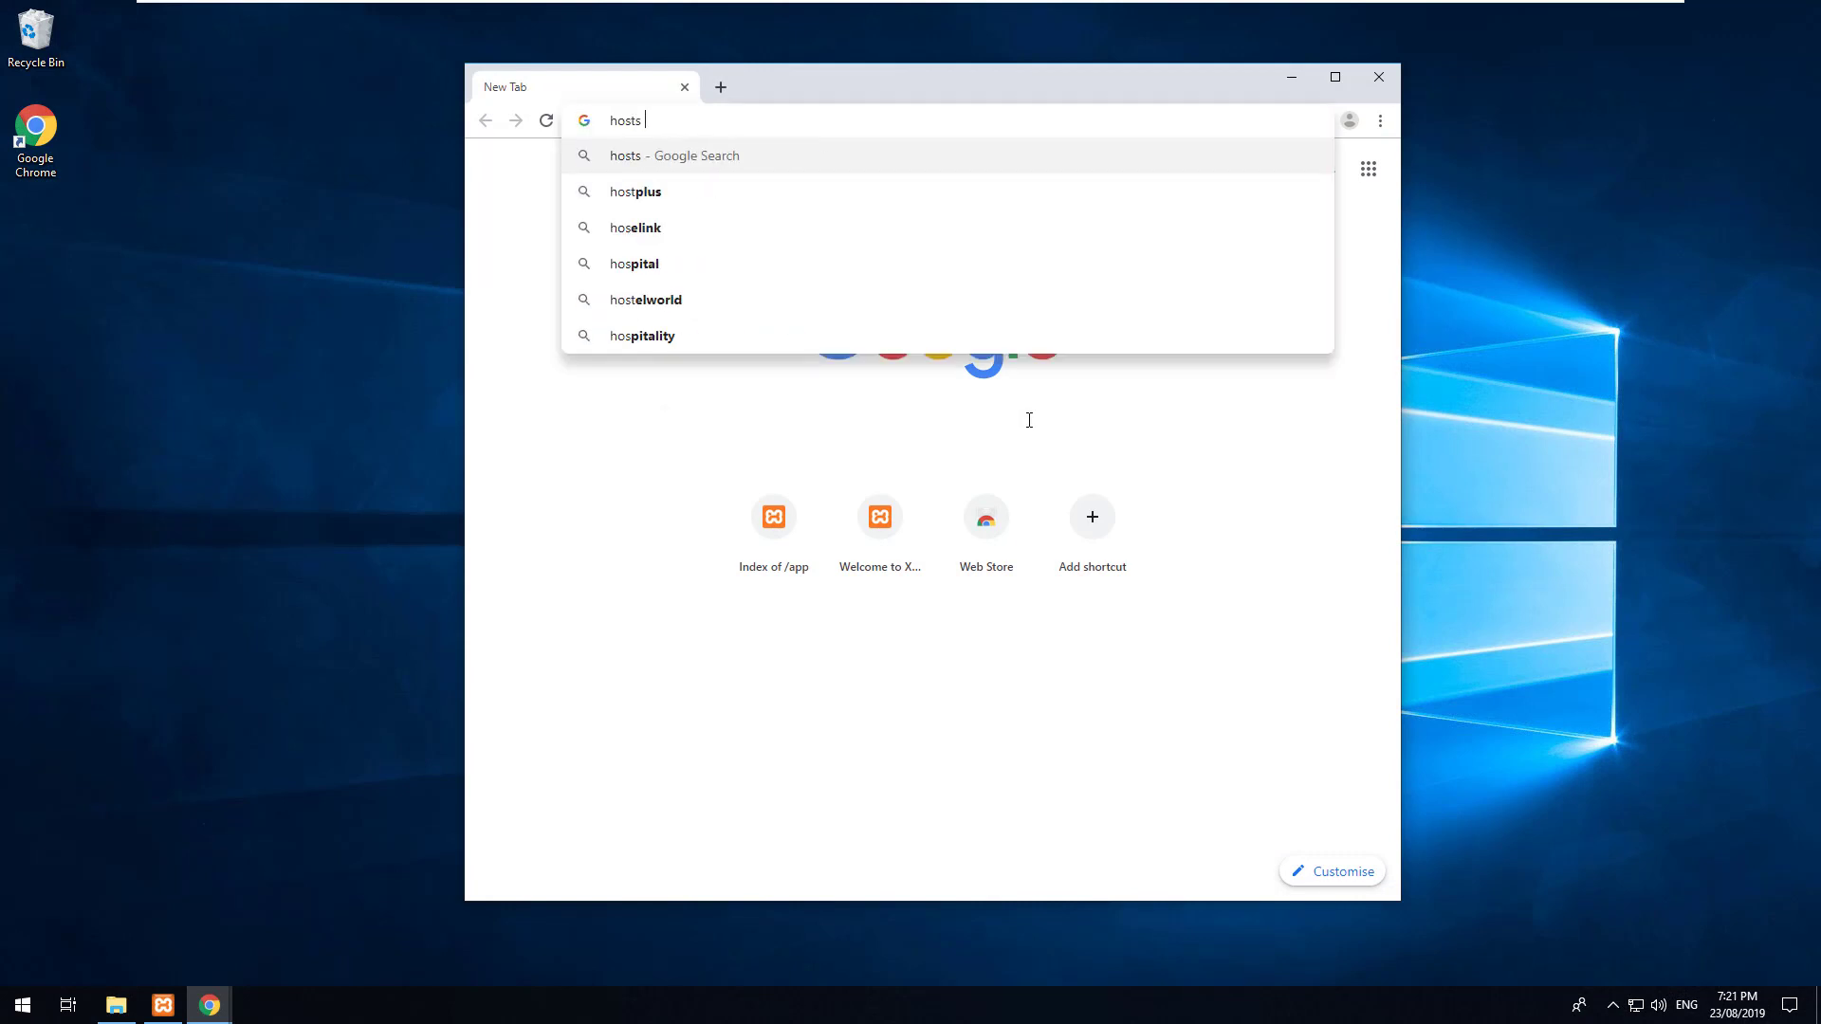
text( file editor)
key(Return)
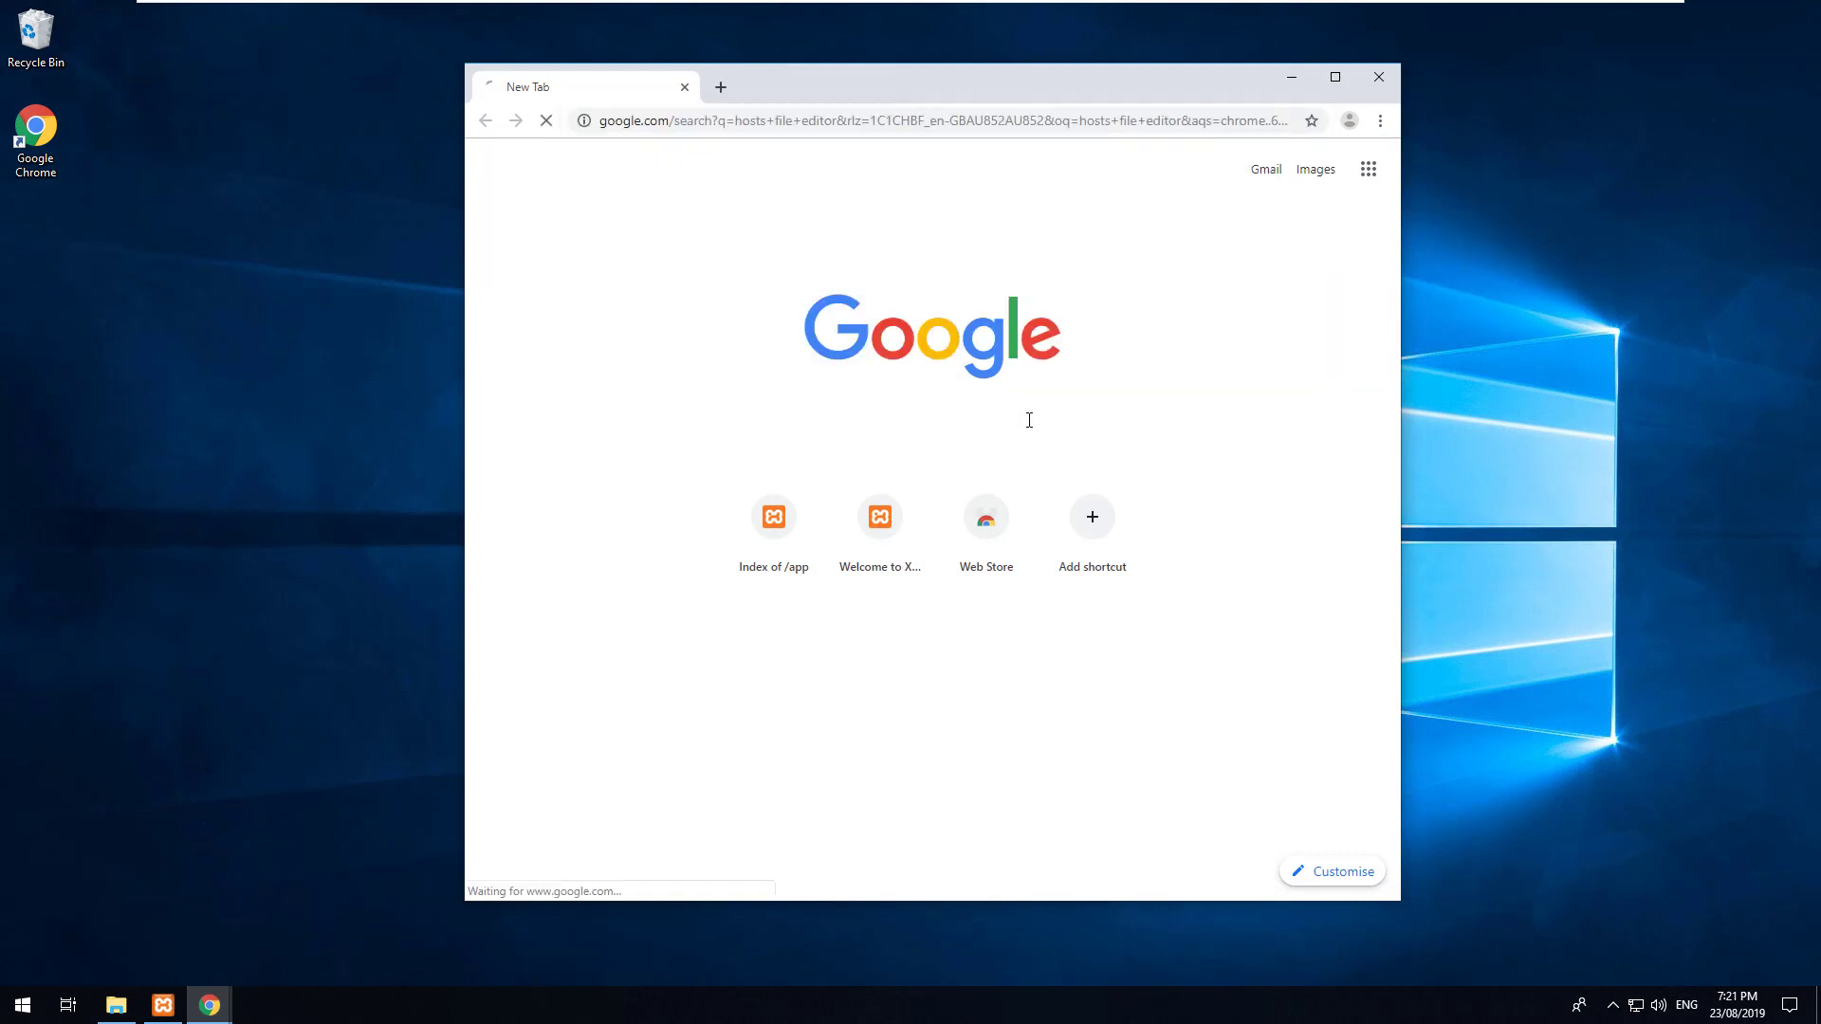
- Download the latest Hosts File Editor installer from hostsfileeditor.com
double_click(1002, 97)
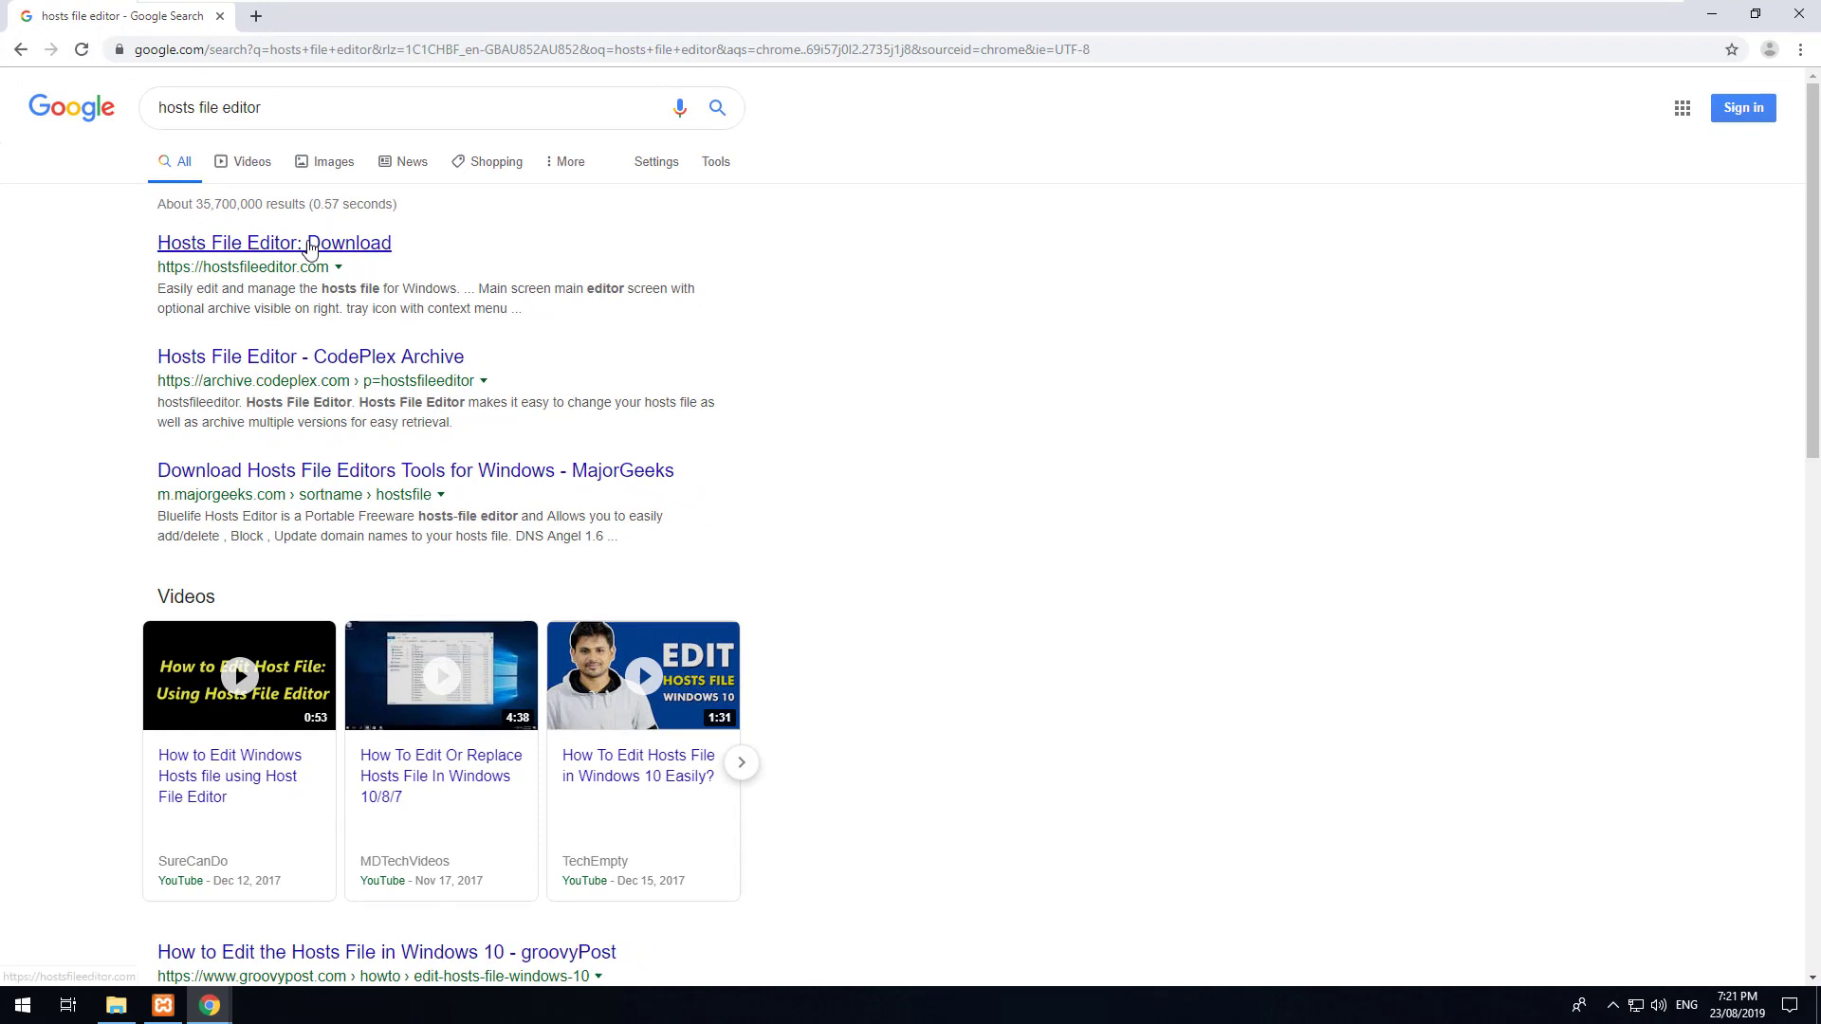
click(308, 244)
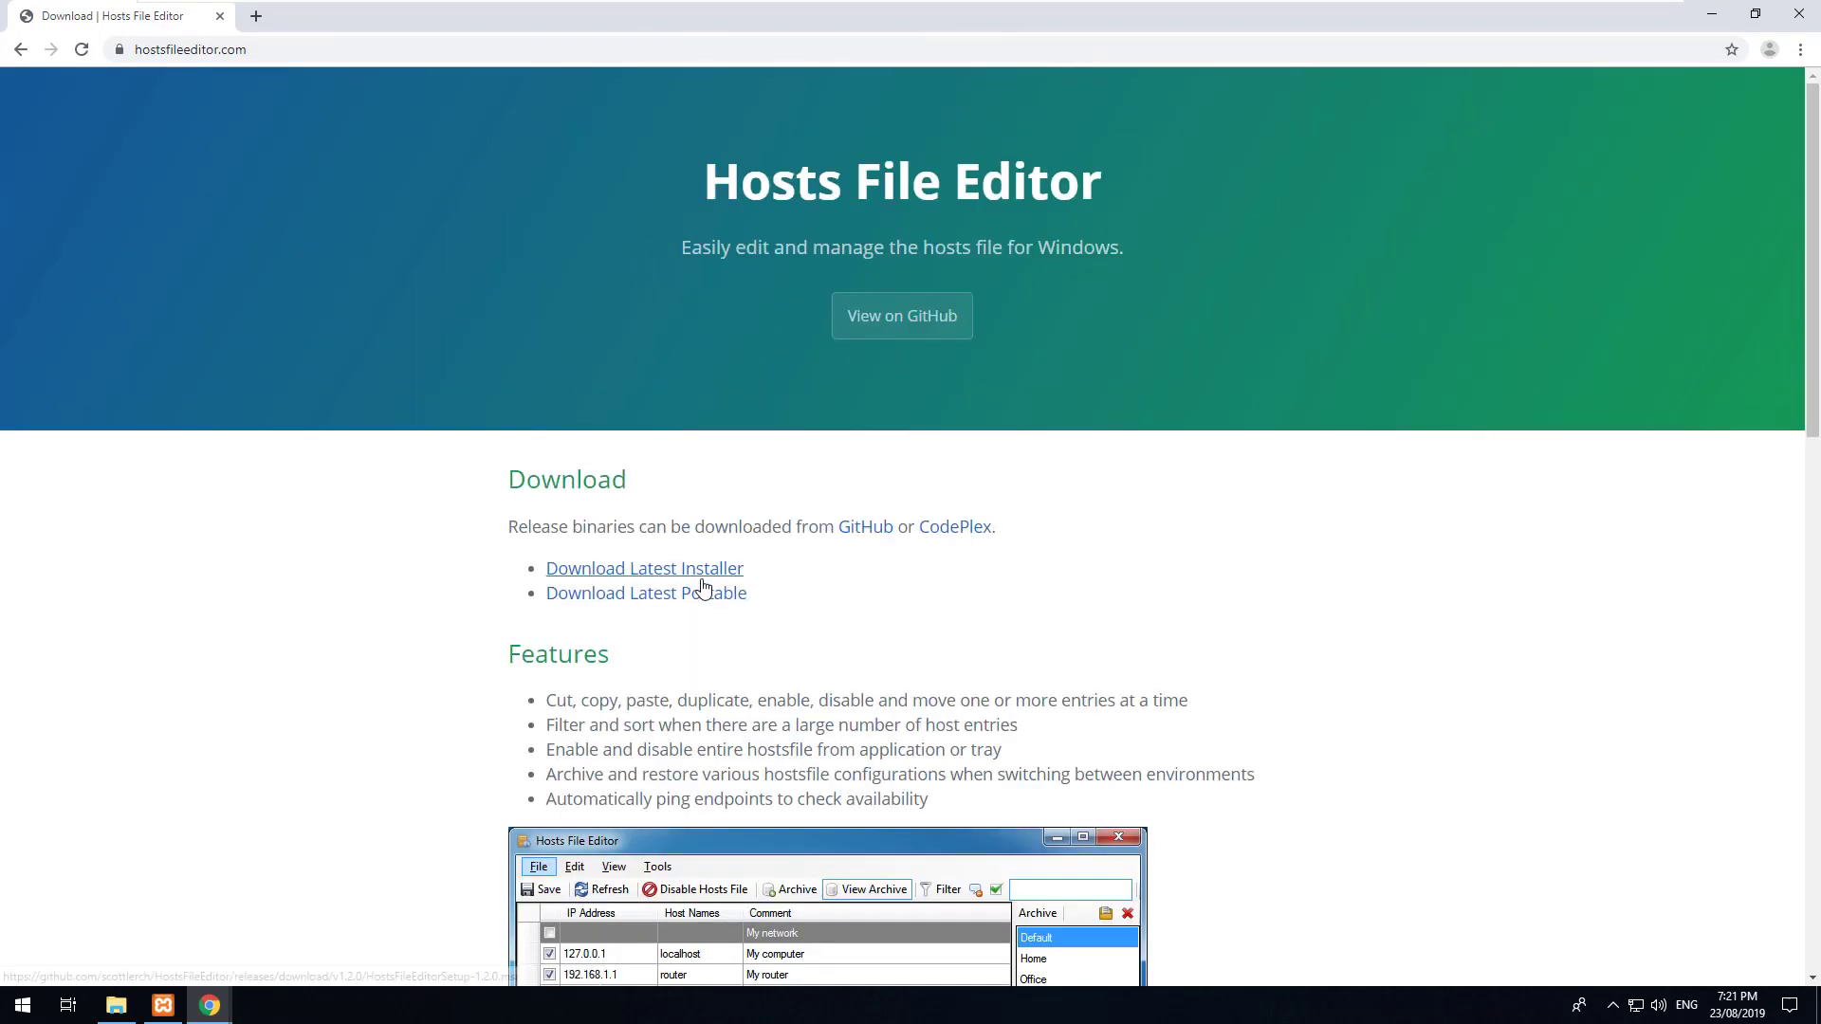
click(702, 581)
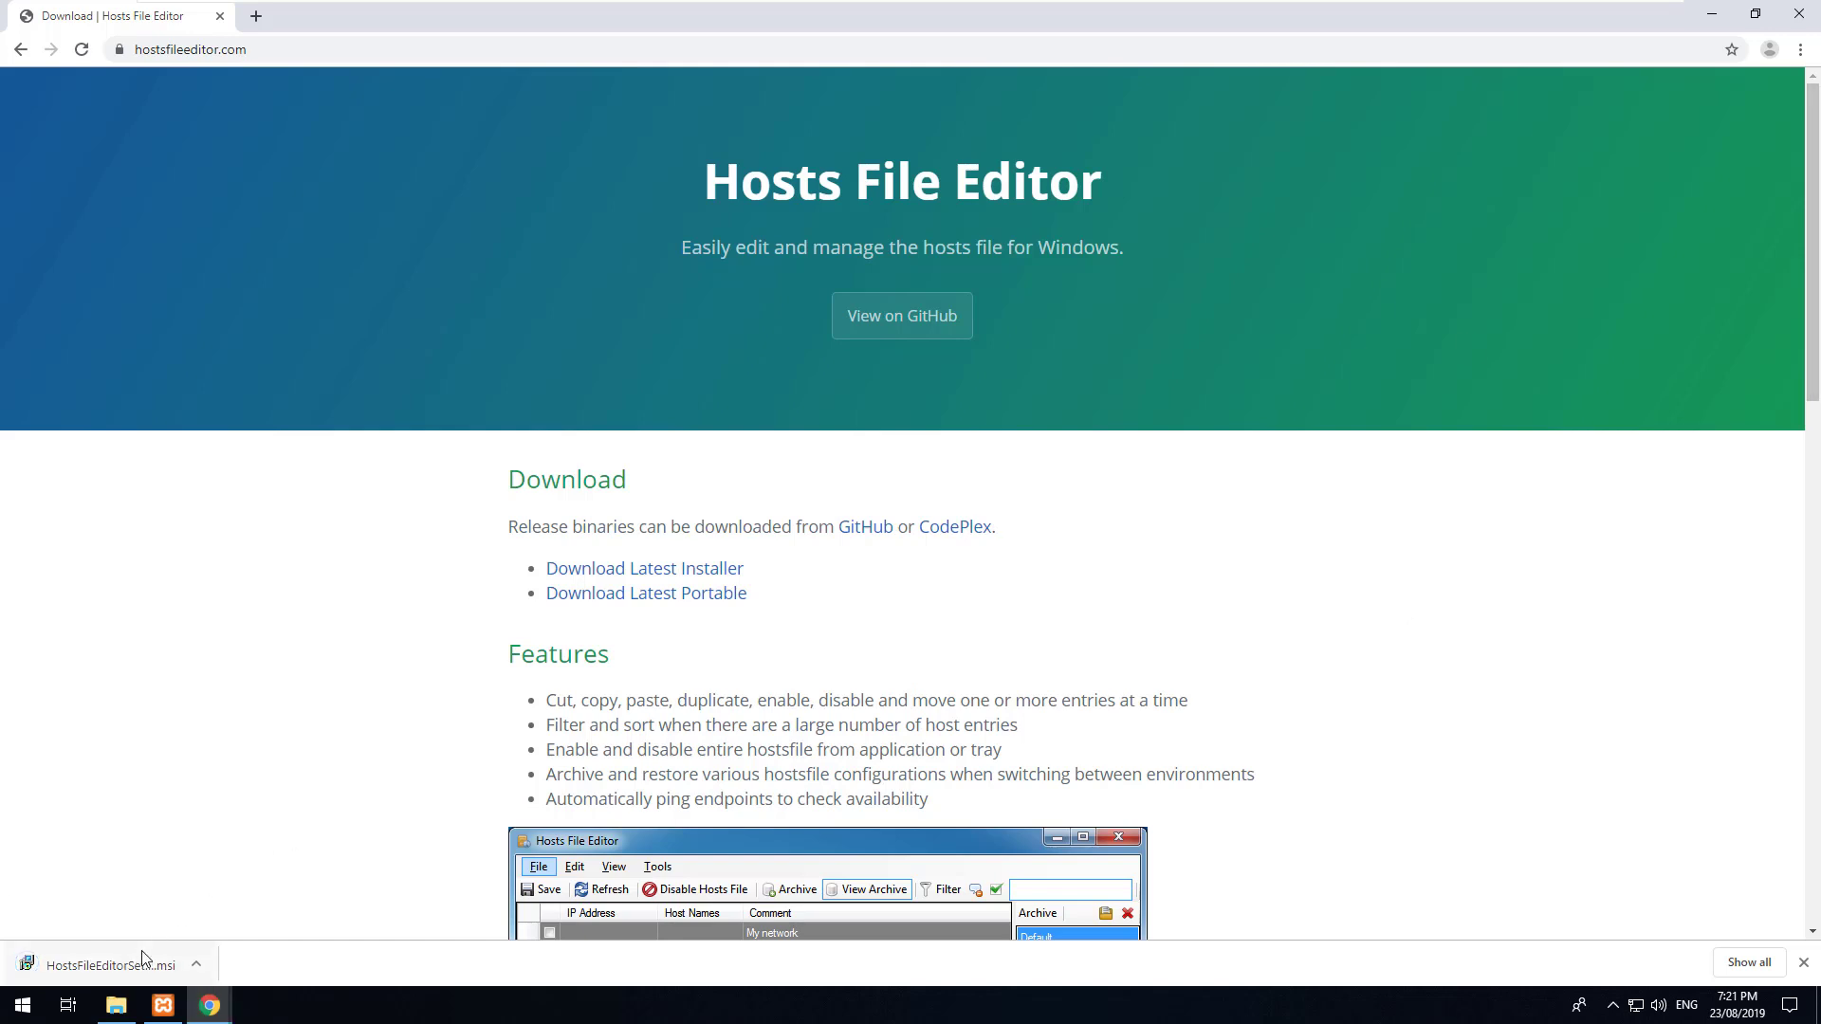
- Install Hosts File Editor from the .msi with default folder and license accepted, then close Chrome
click(142, 960)
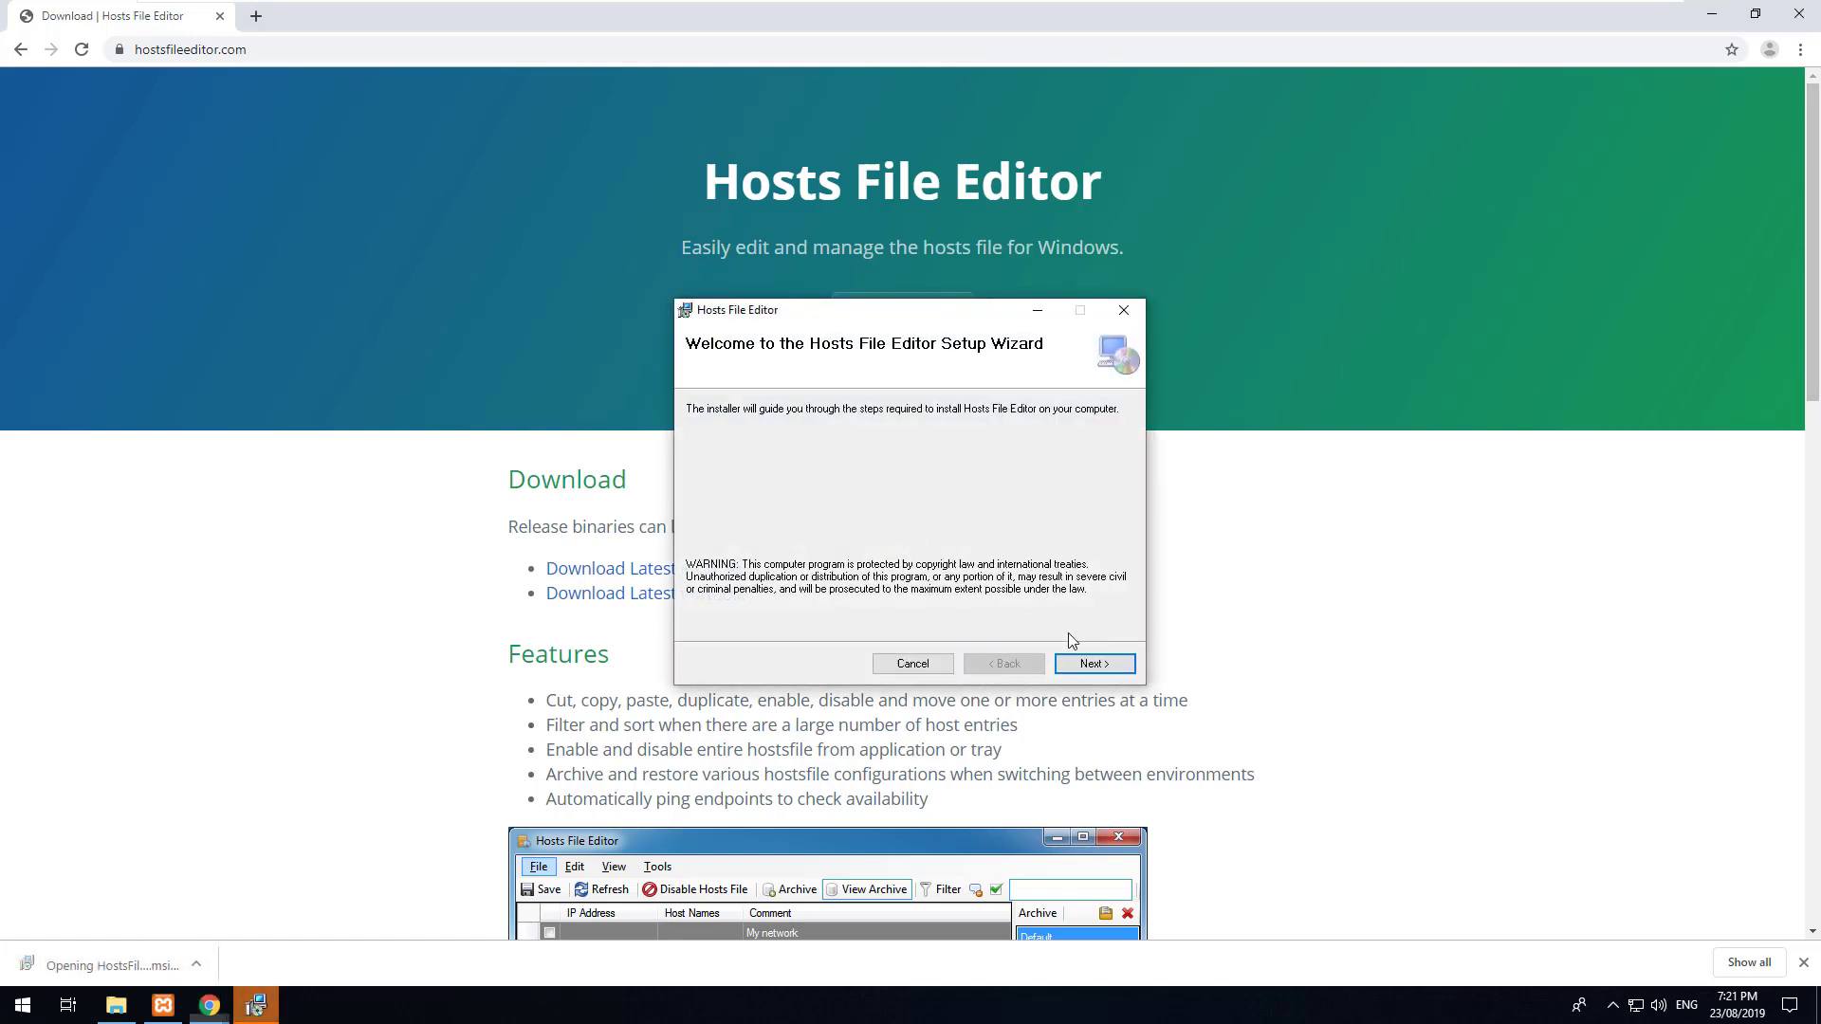
click(1090, 663)
click(908, 627)
click(1110, 663)
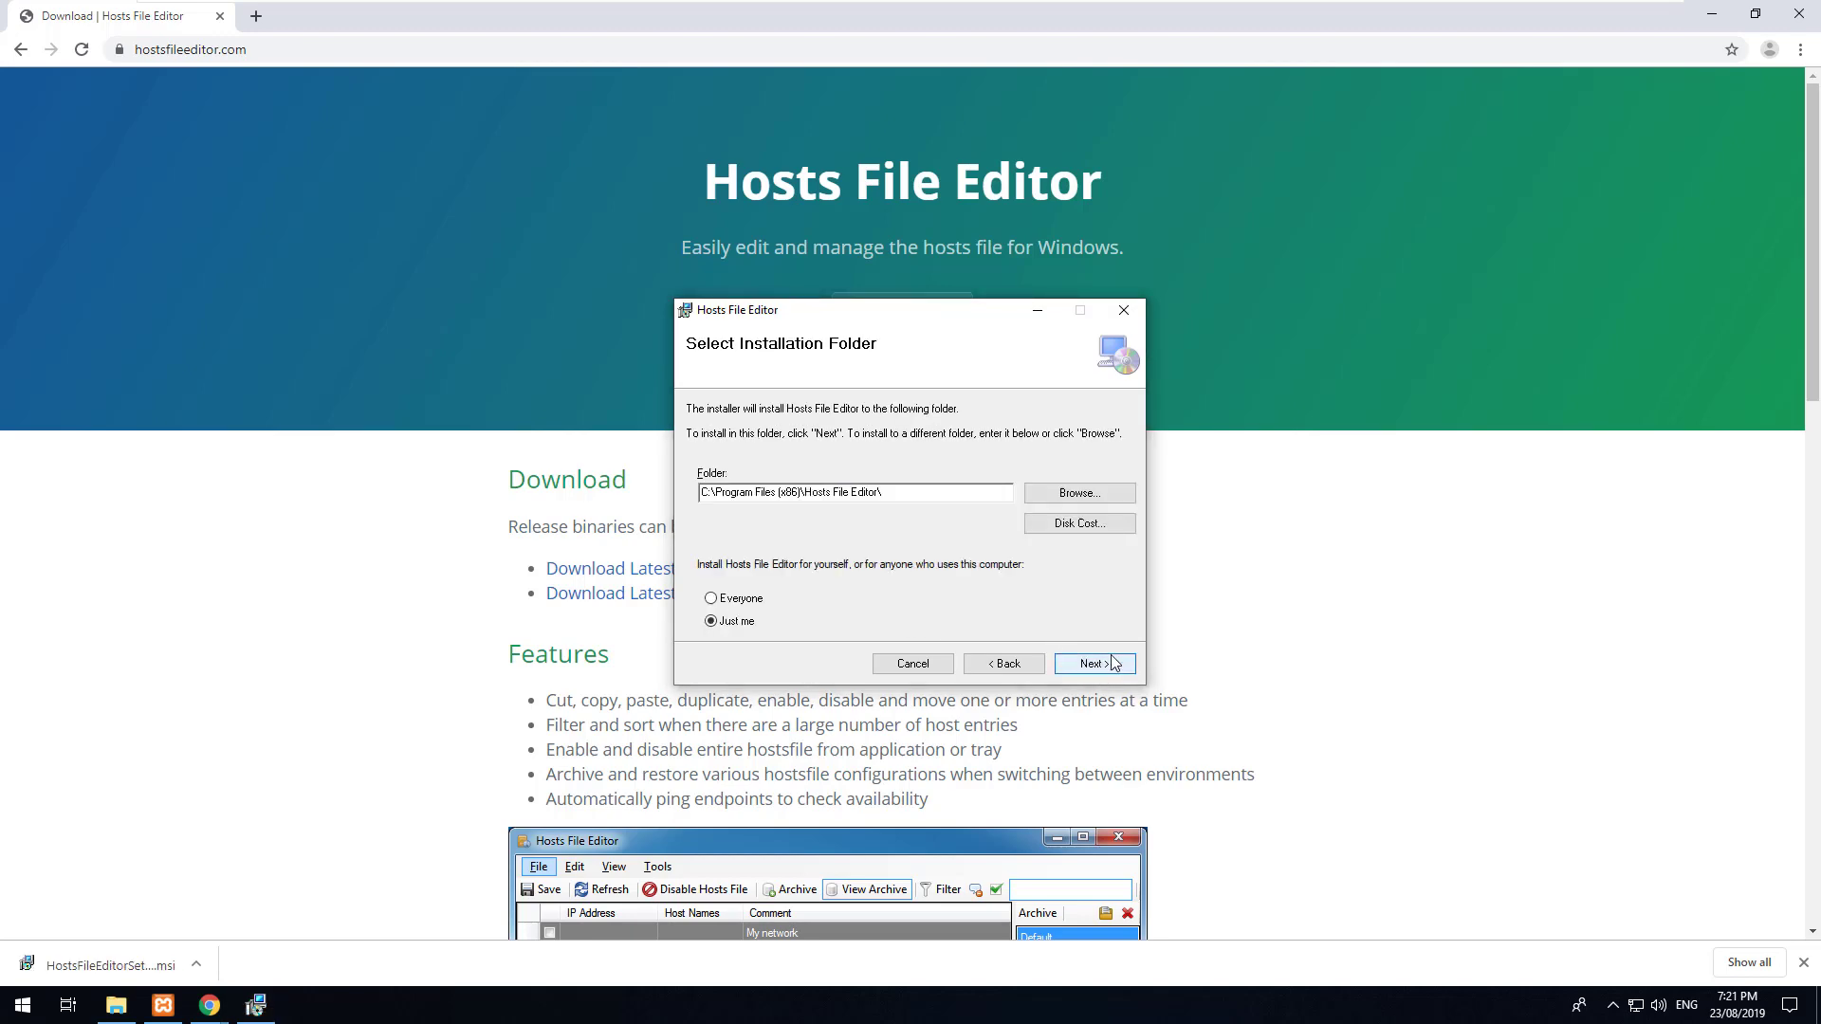
click(1115, 662)
click(1118, 666)
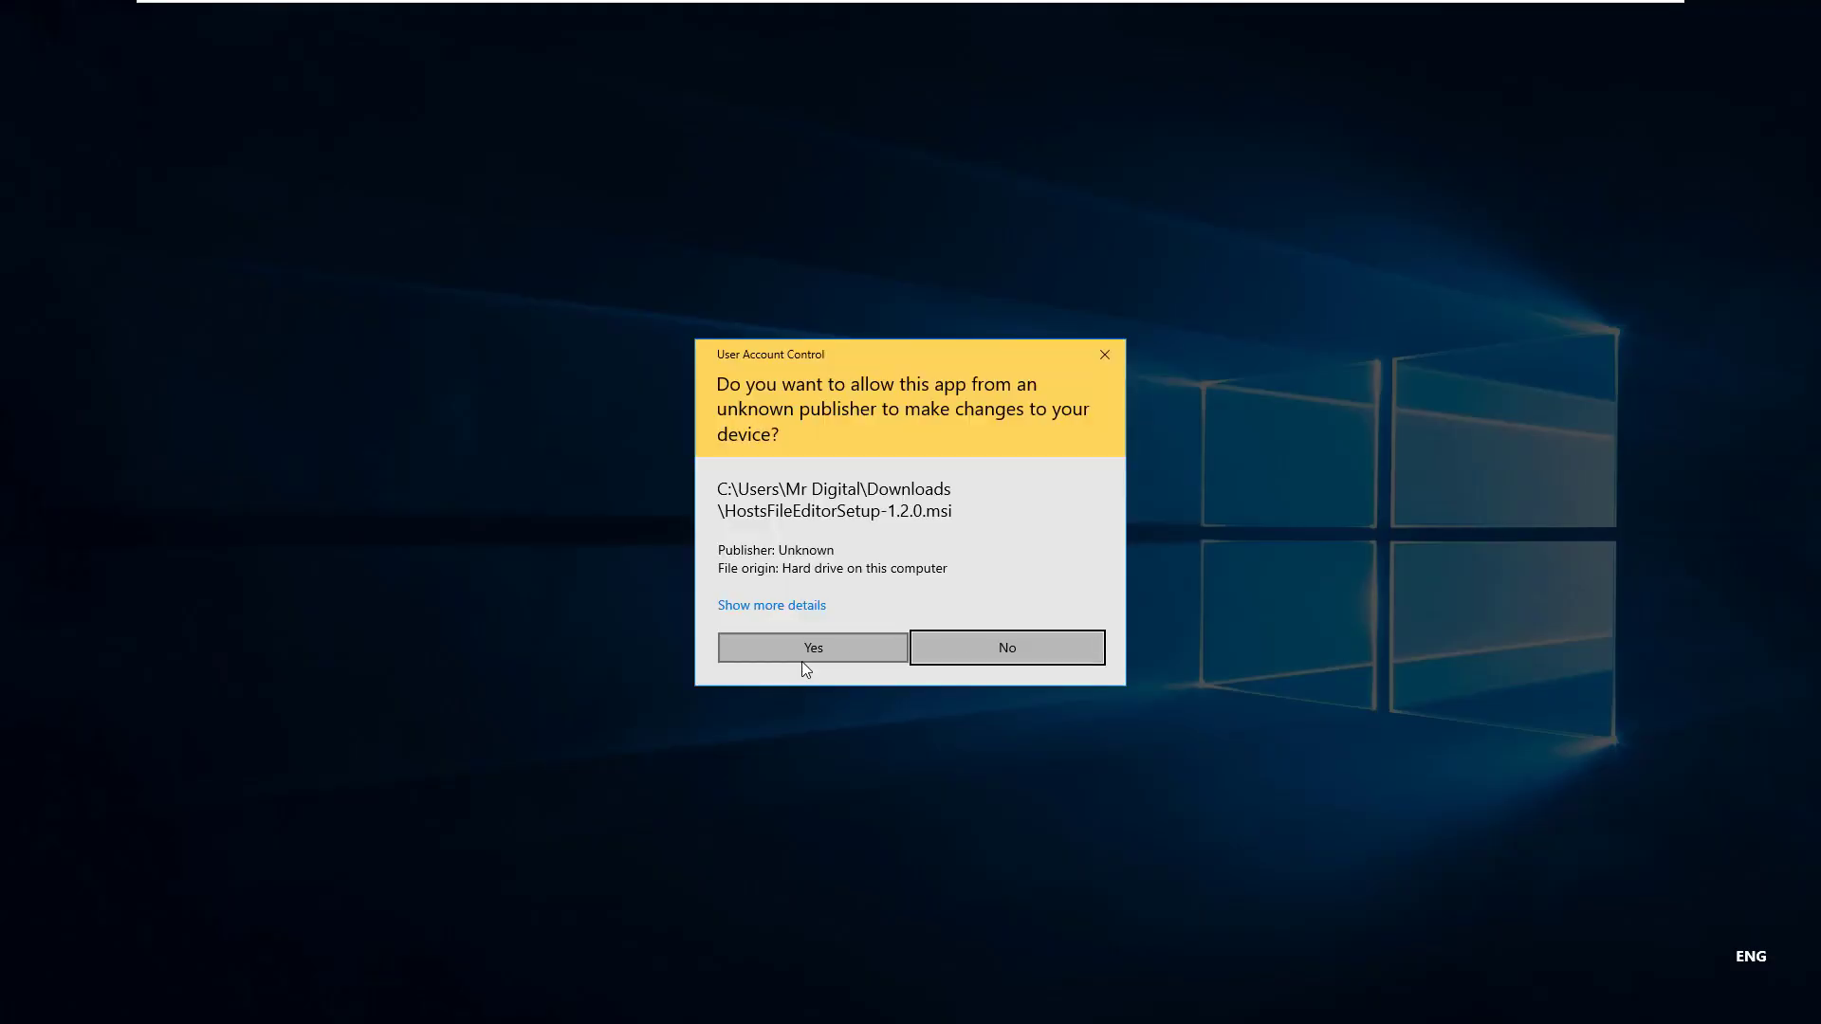
click(802, 661)
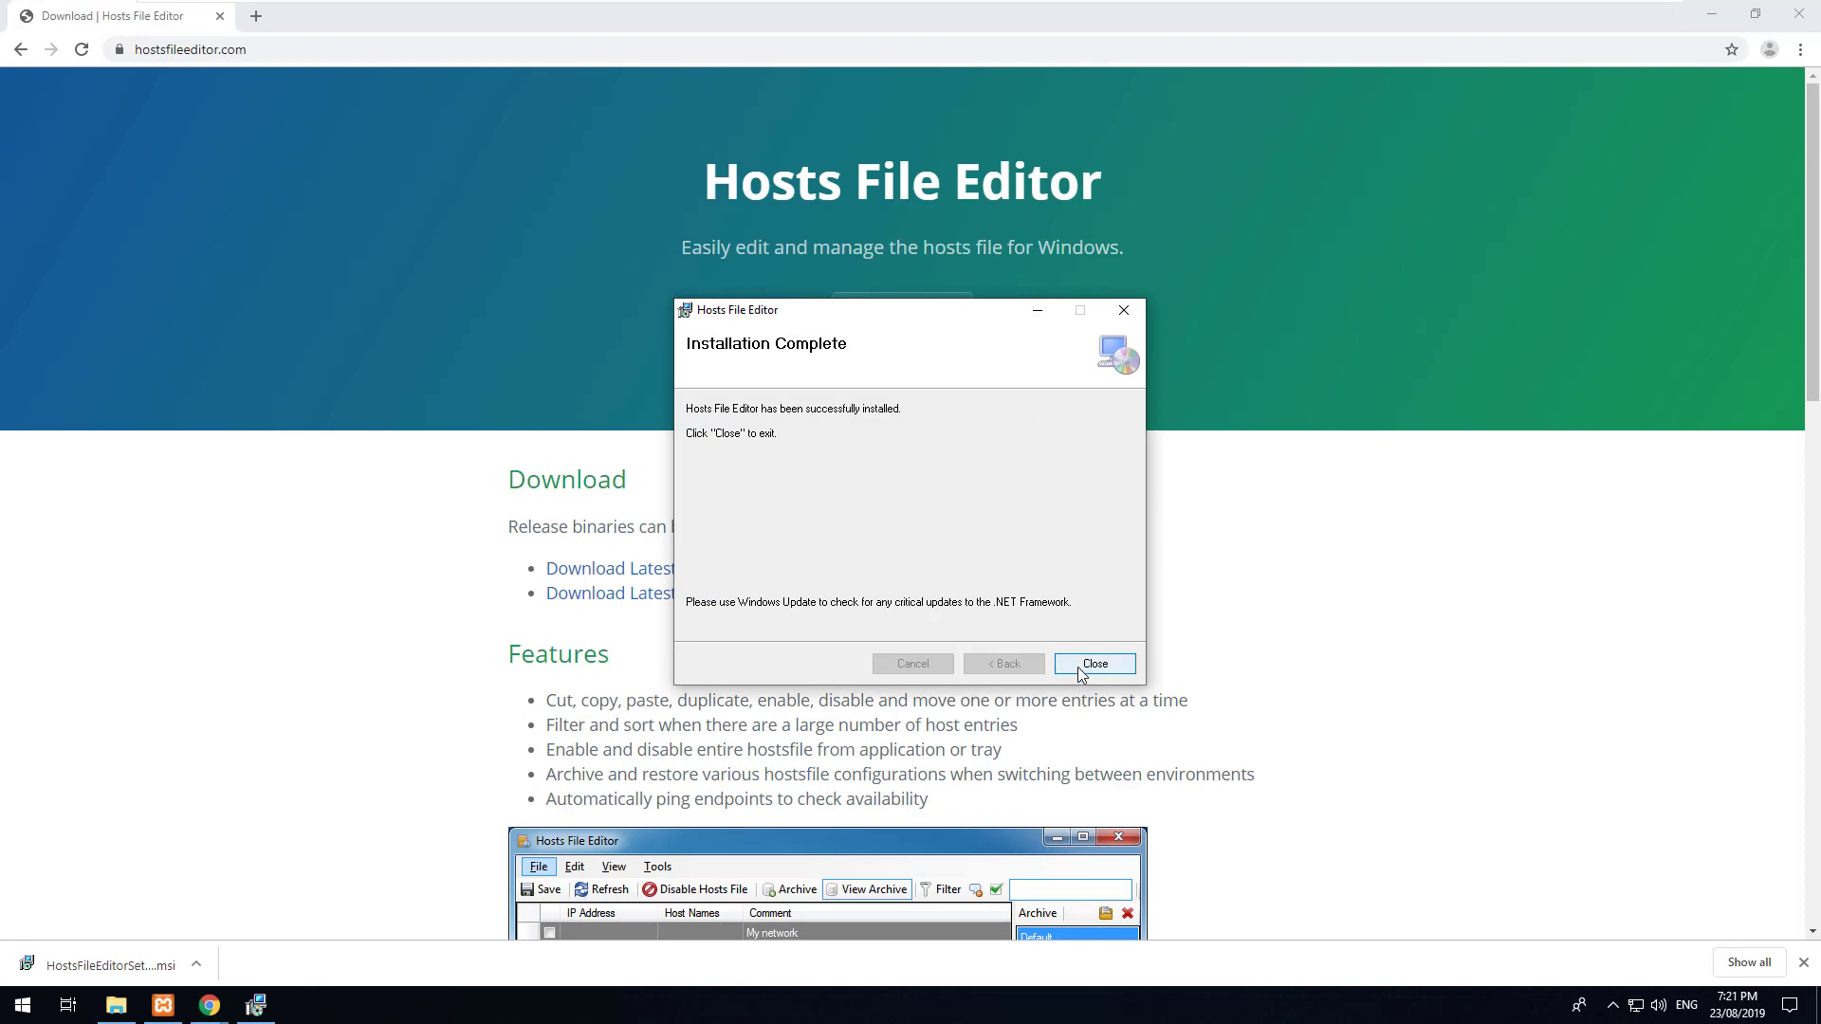
click(1799, 15)
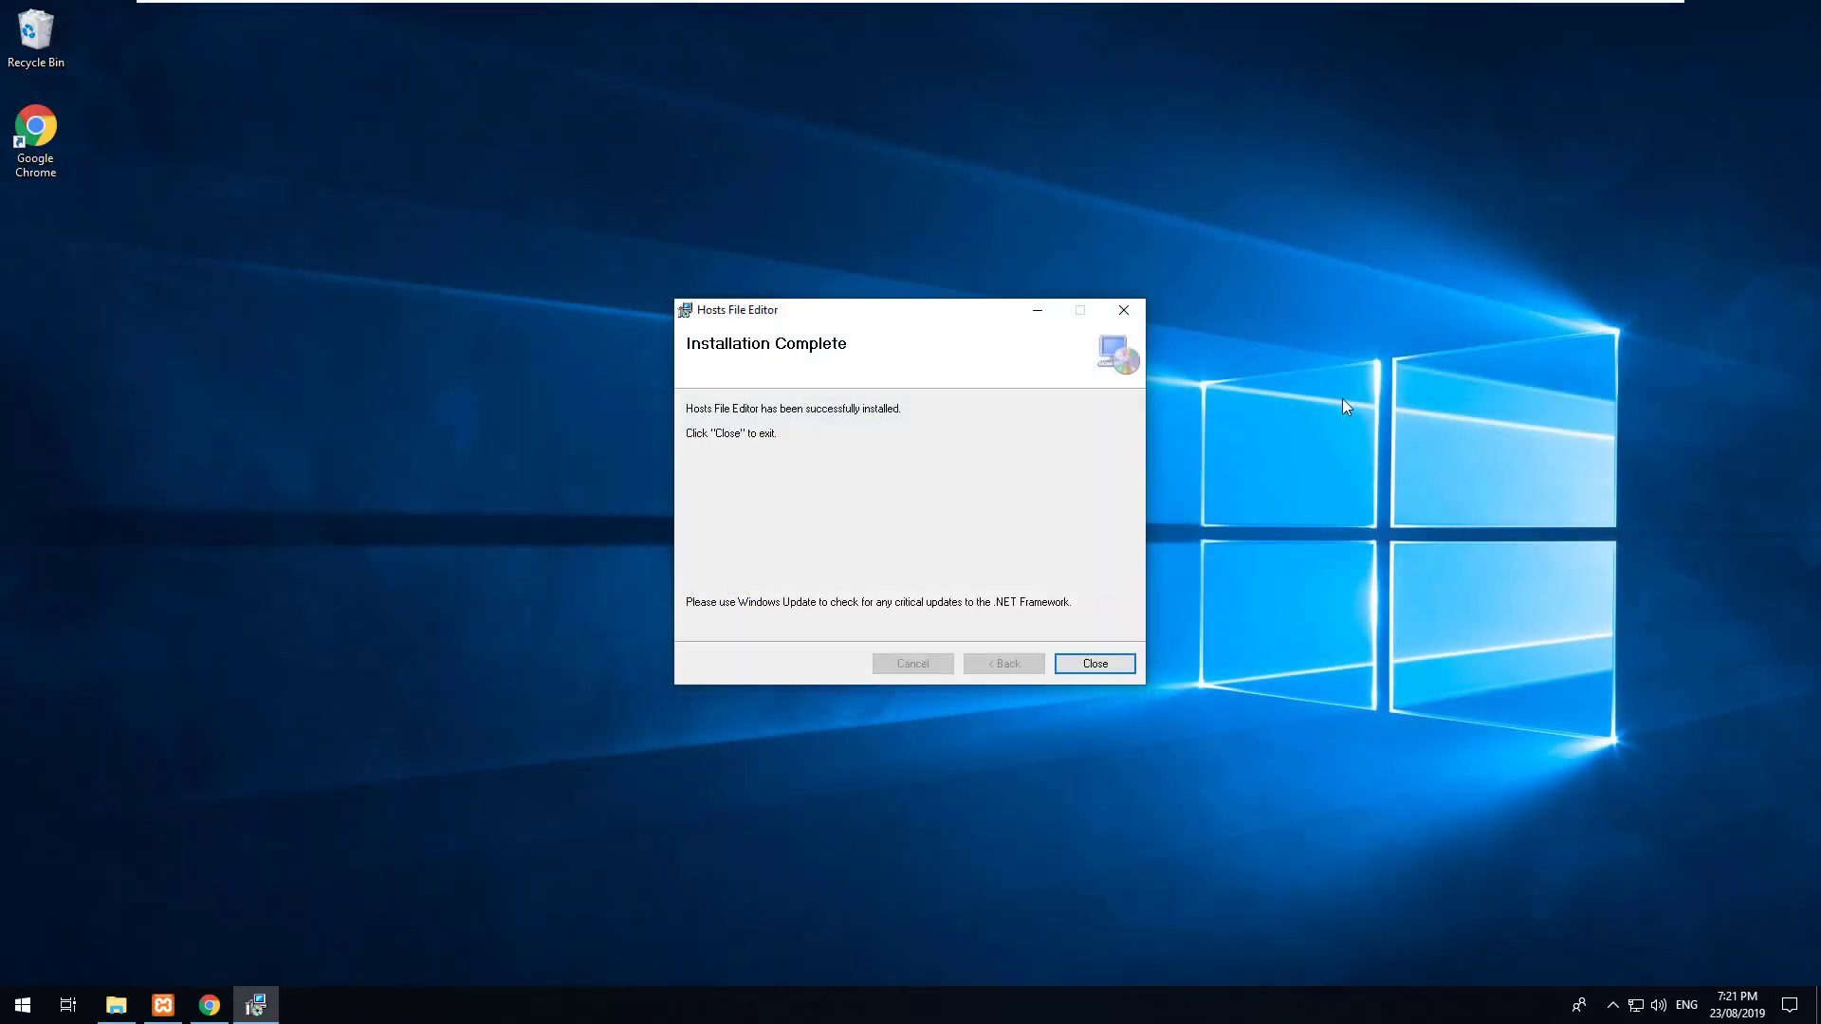
- Close the finished installer and launch Hosts File Editor with administrator rights
click(1095, 663)
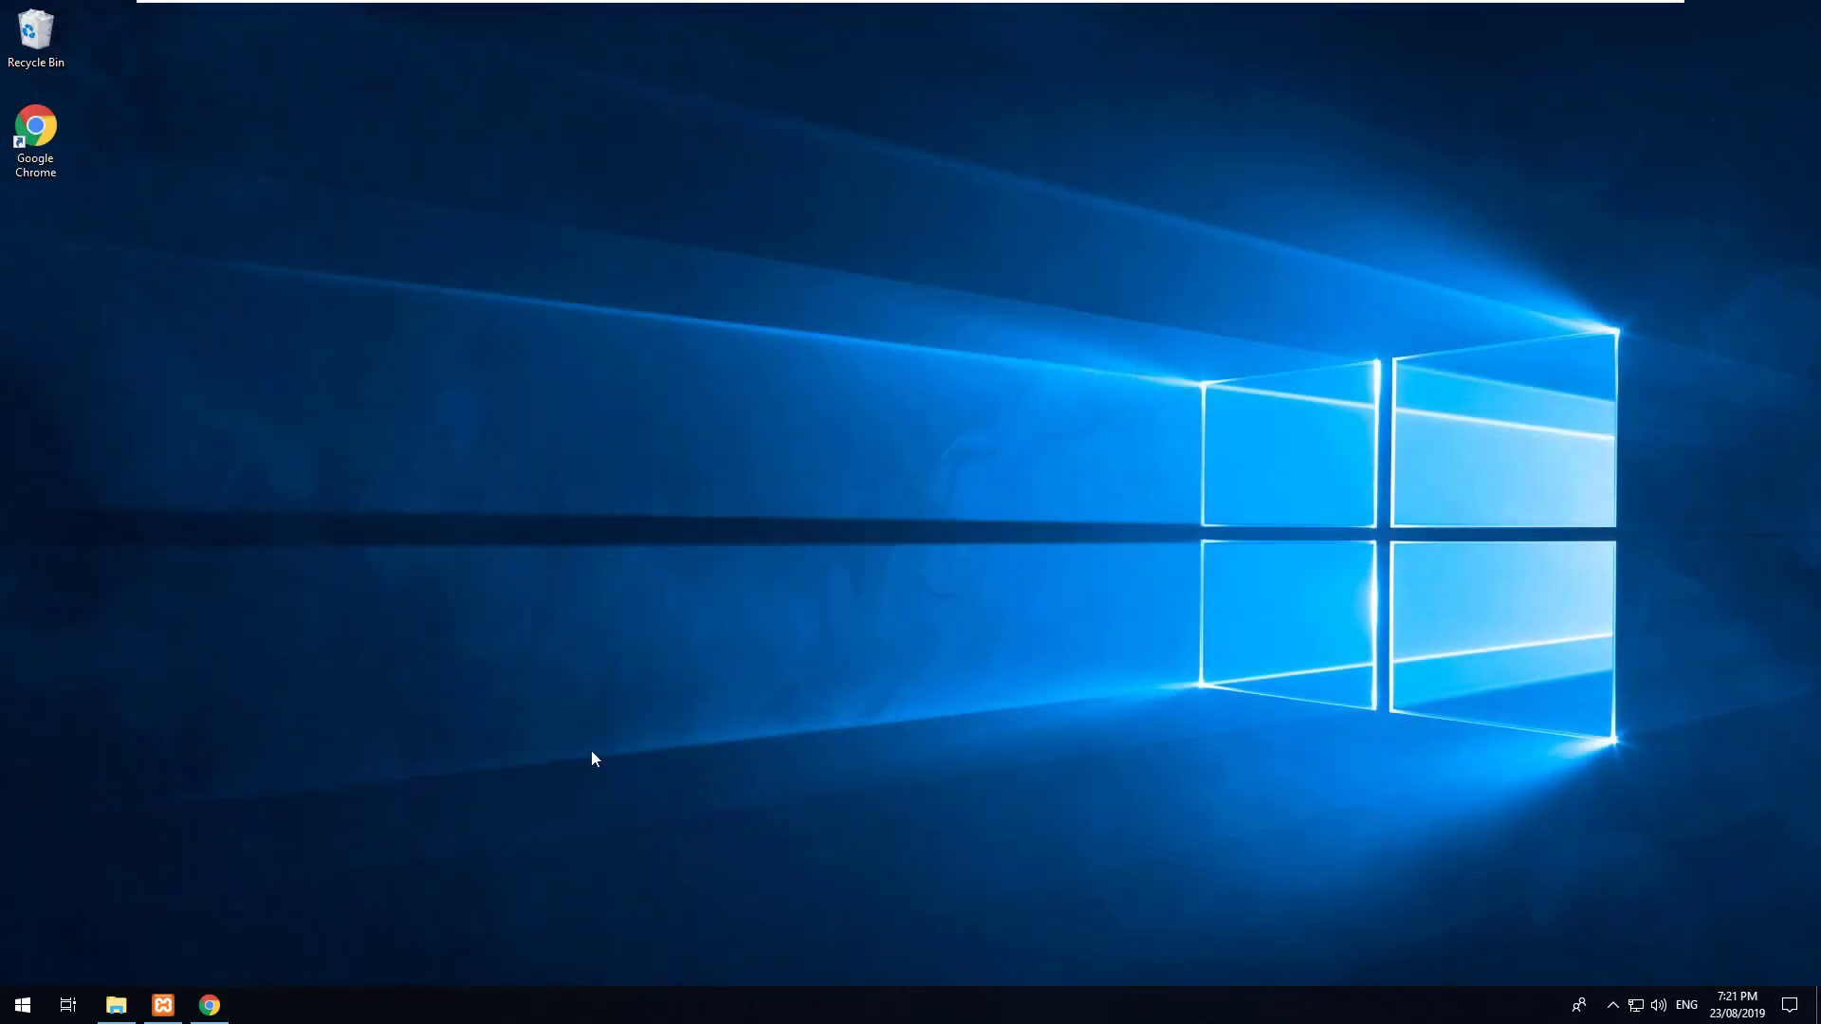
click(19, 1009)
text(hosts)
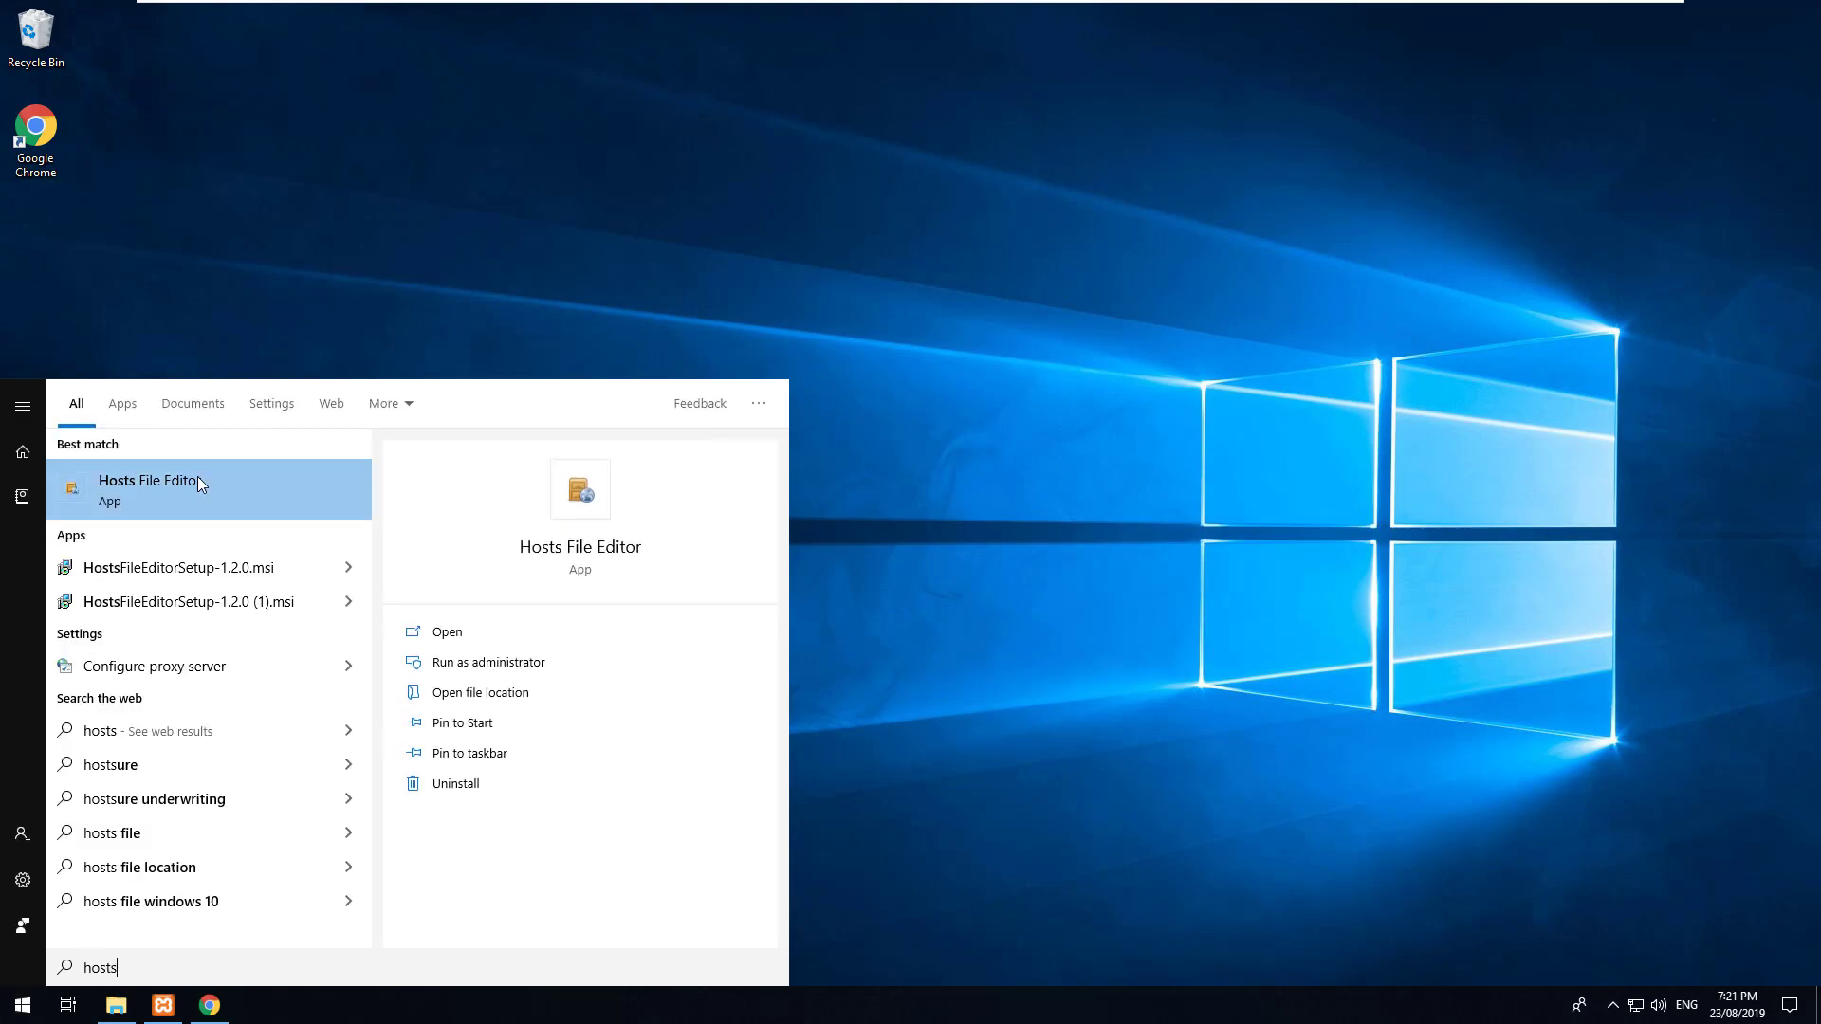
click(197, 476)
click(770, 639)
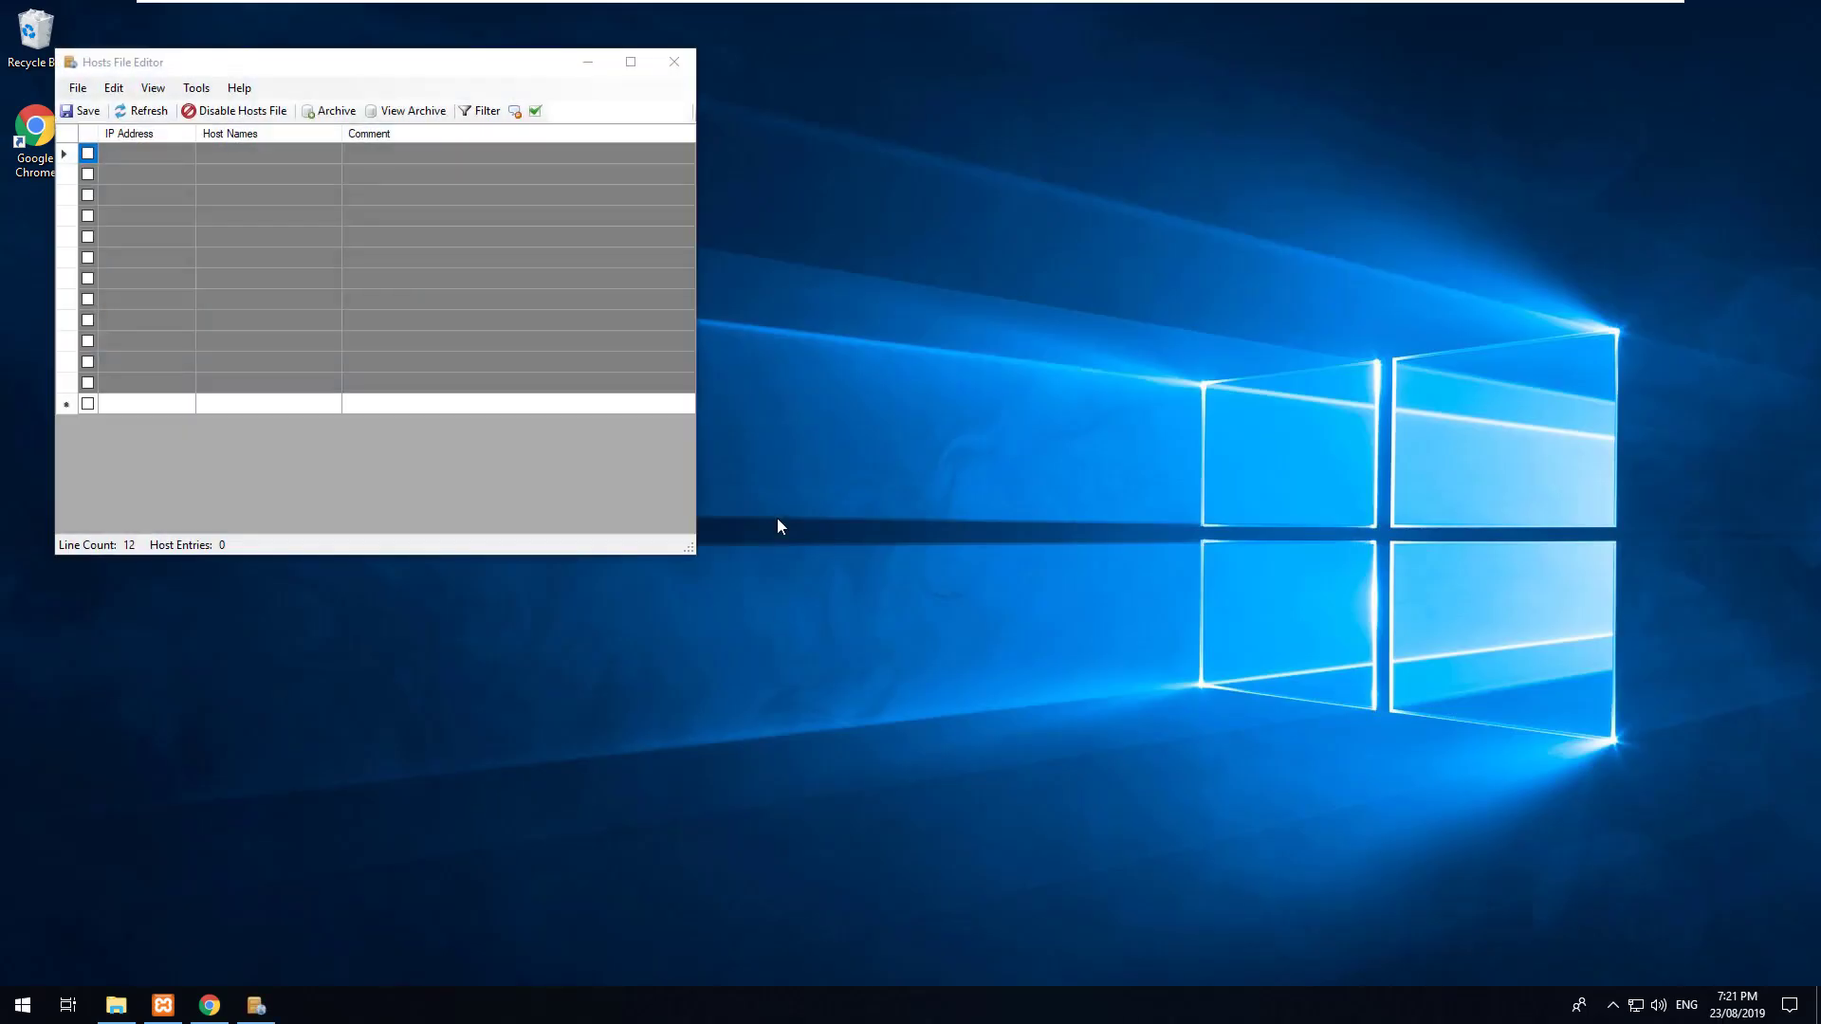
drag(465, 67, 945, 135)
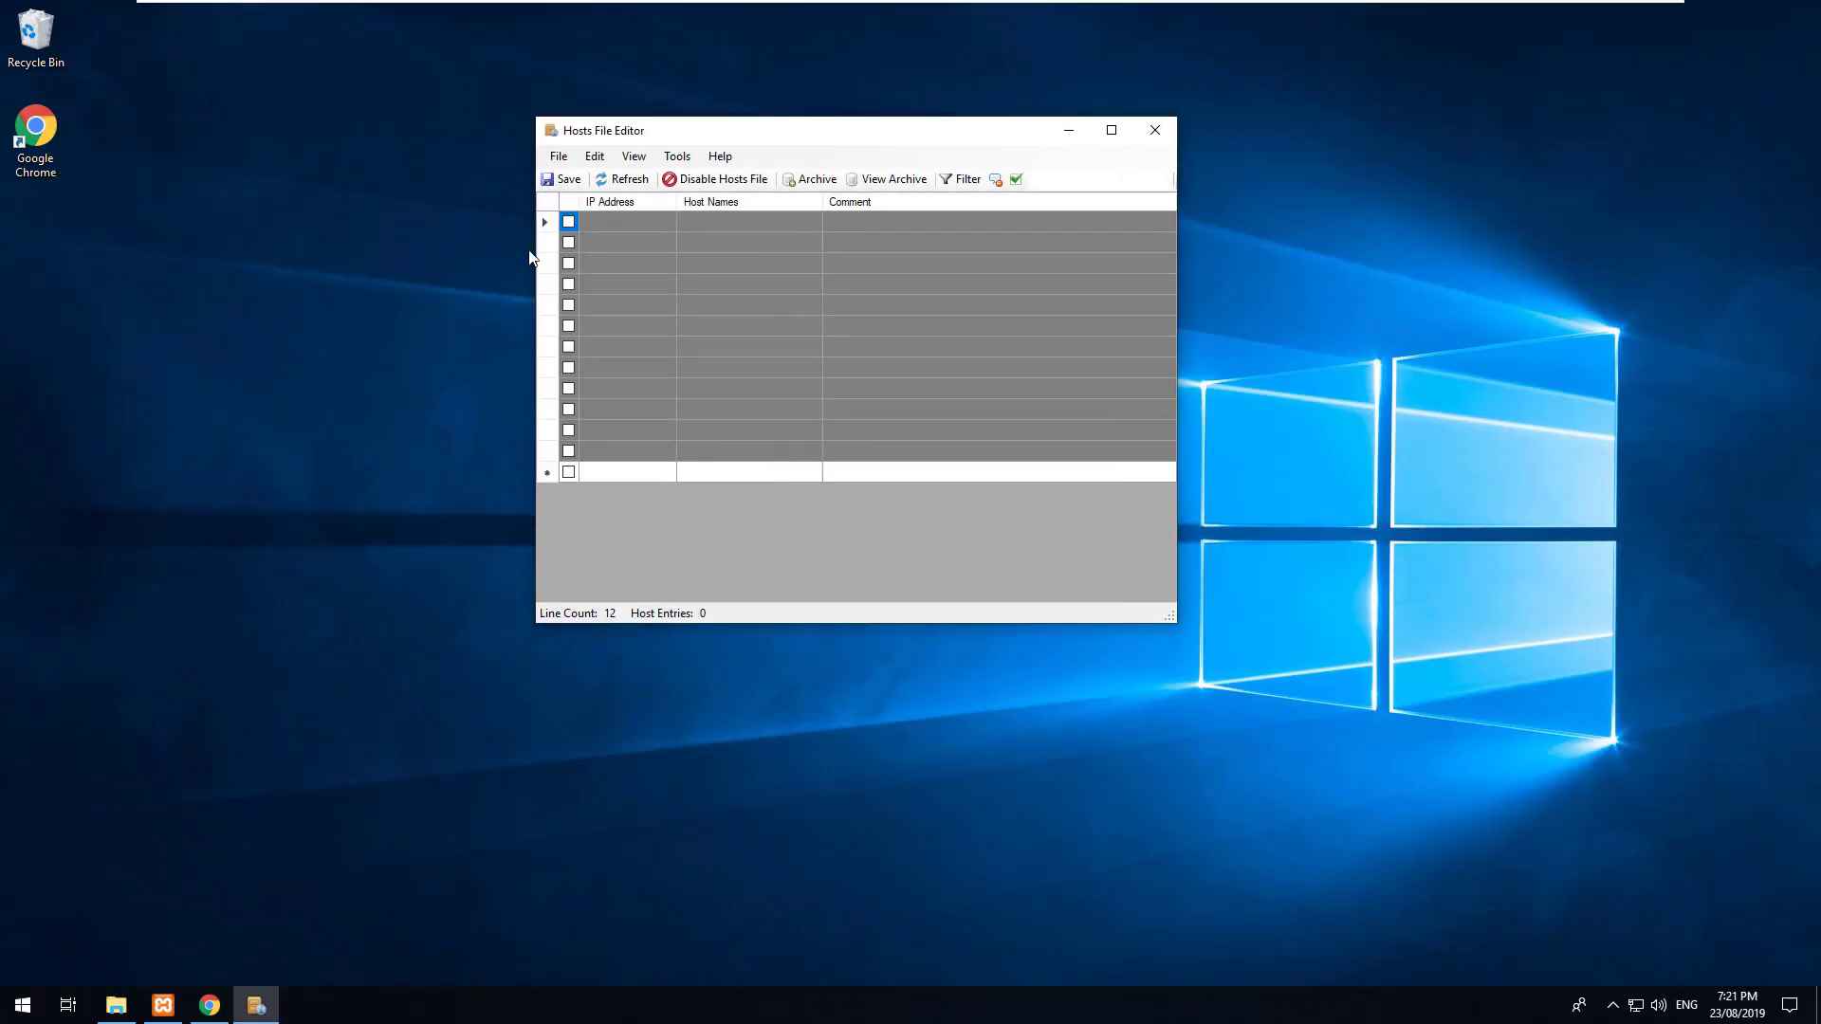
- Add an enabled hosts entry mapping 127.0.0.1 to laravel.development and reload the hosts file
click(650, 223)
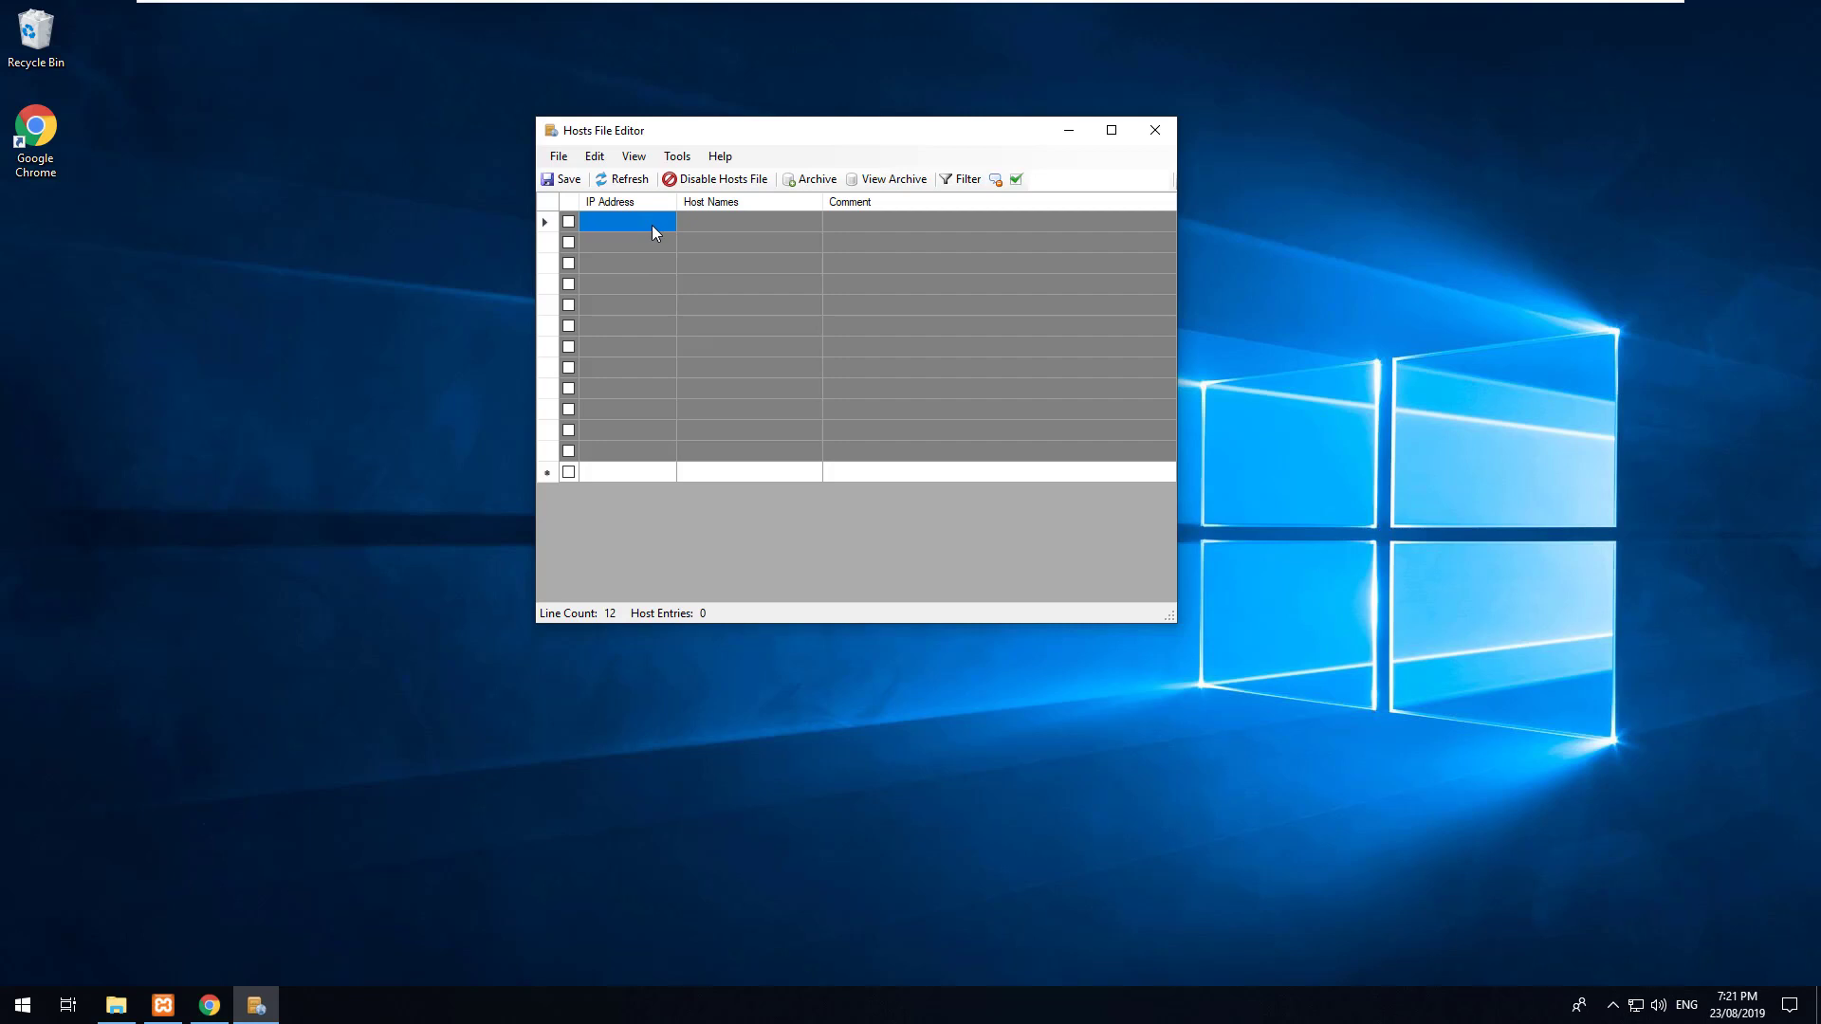
click(569, 222)
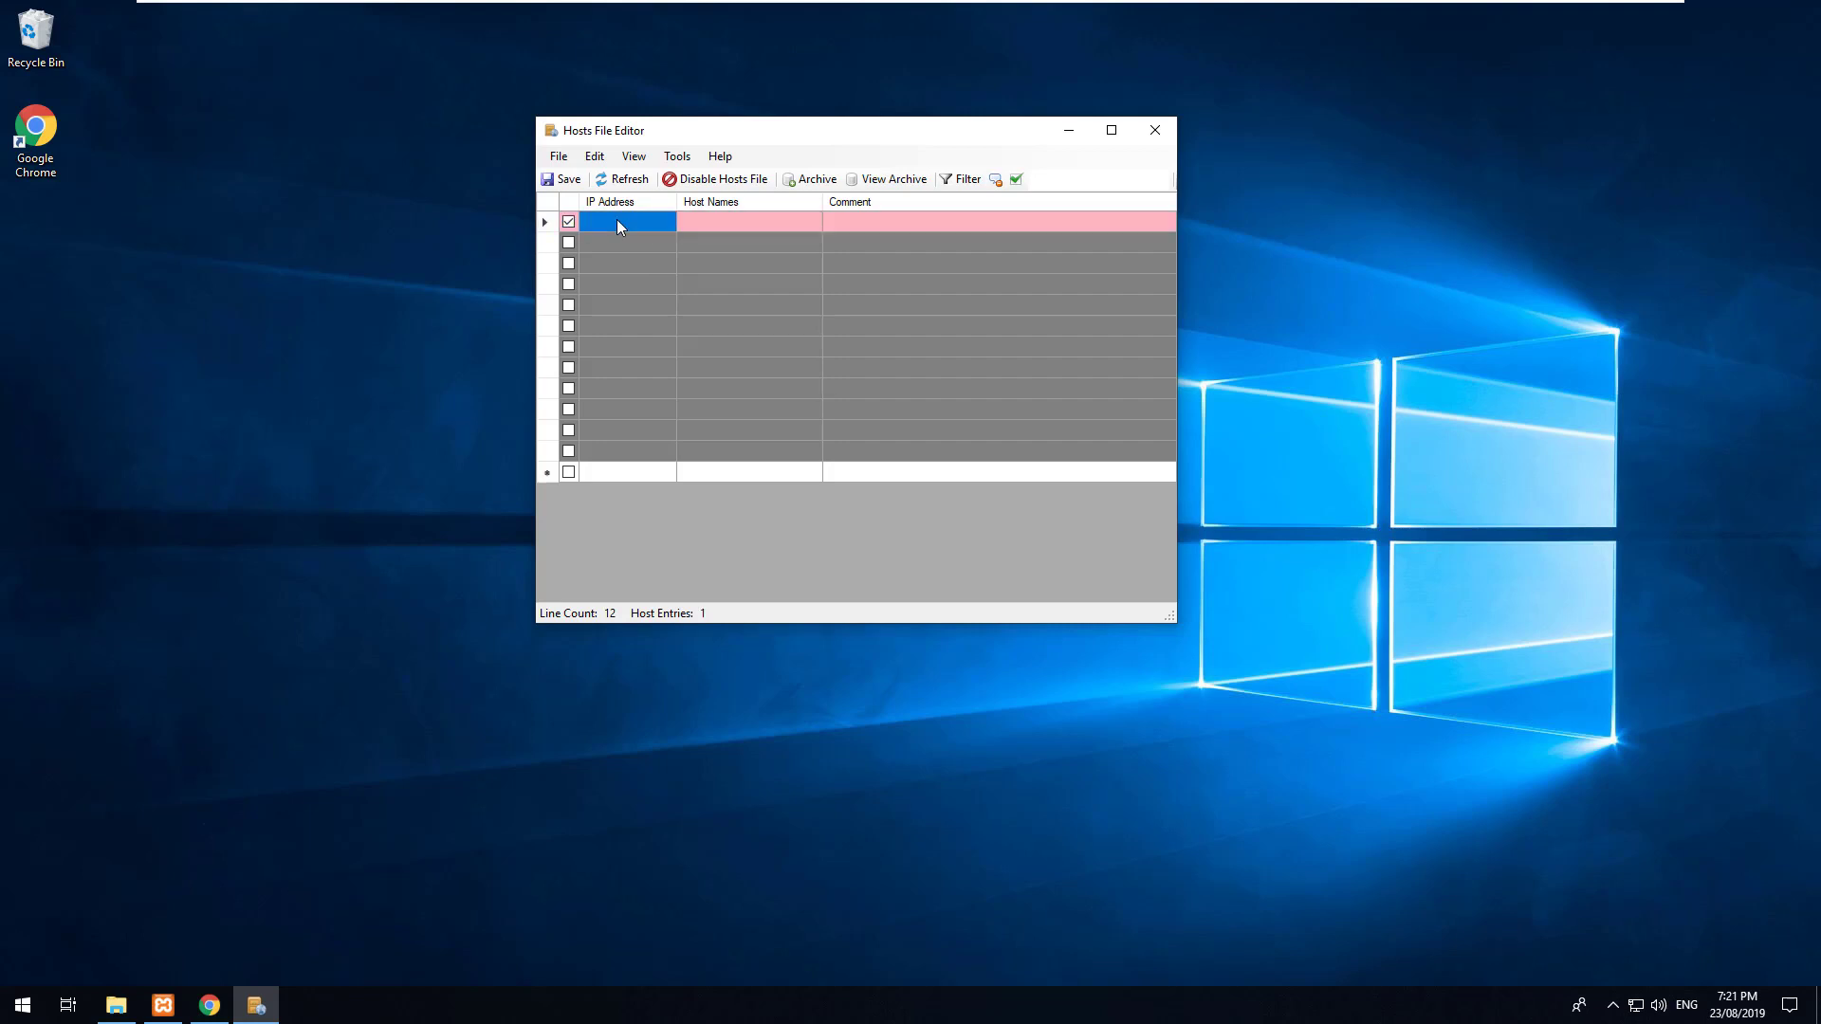
text(127.0.0.1)
key(Tab)
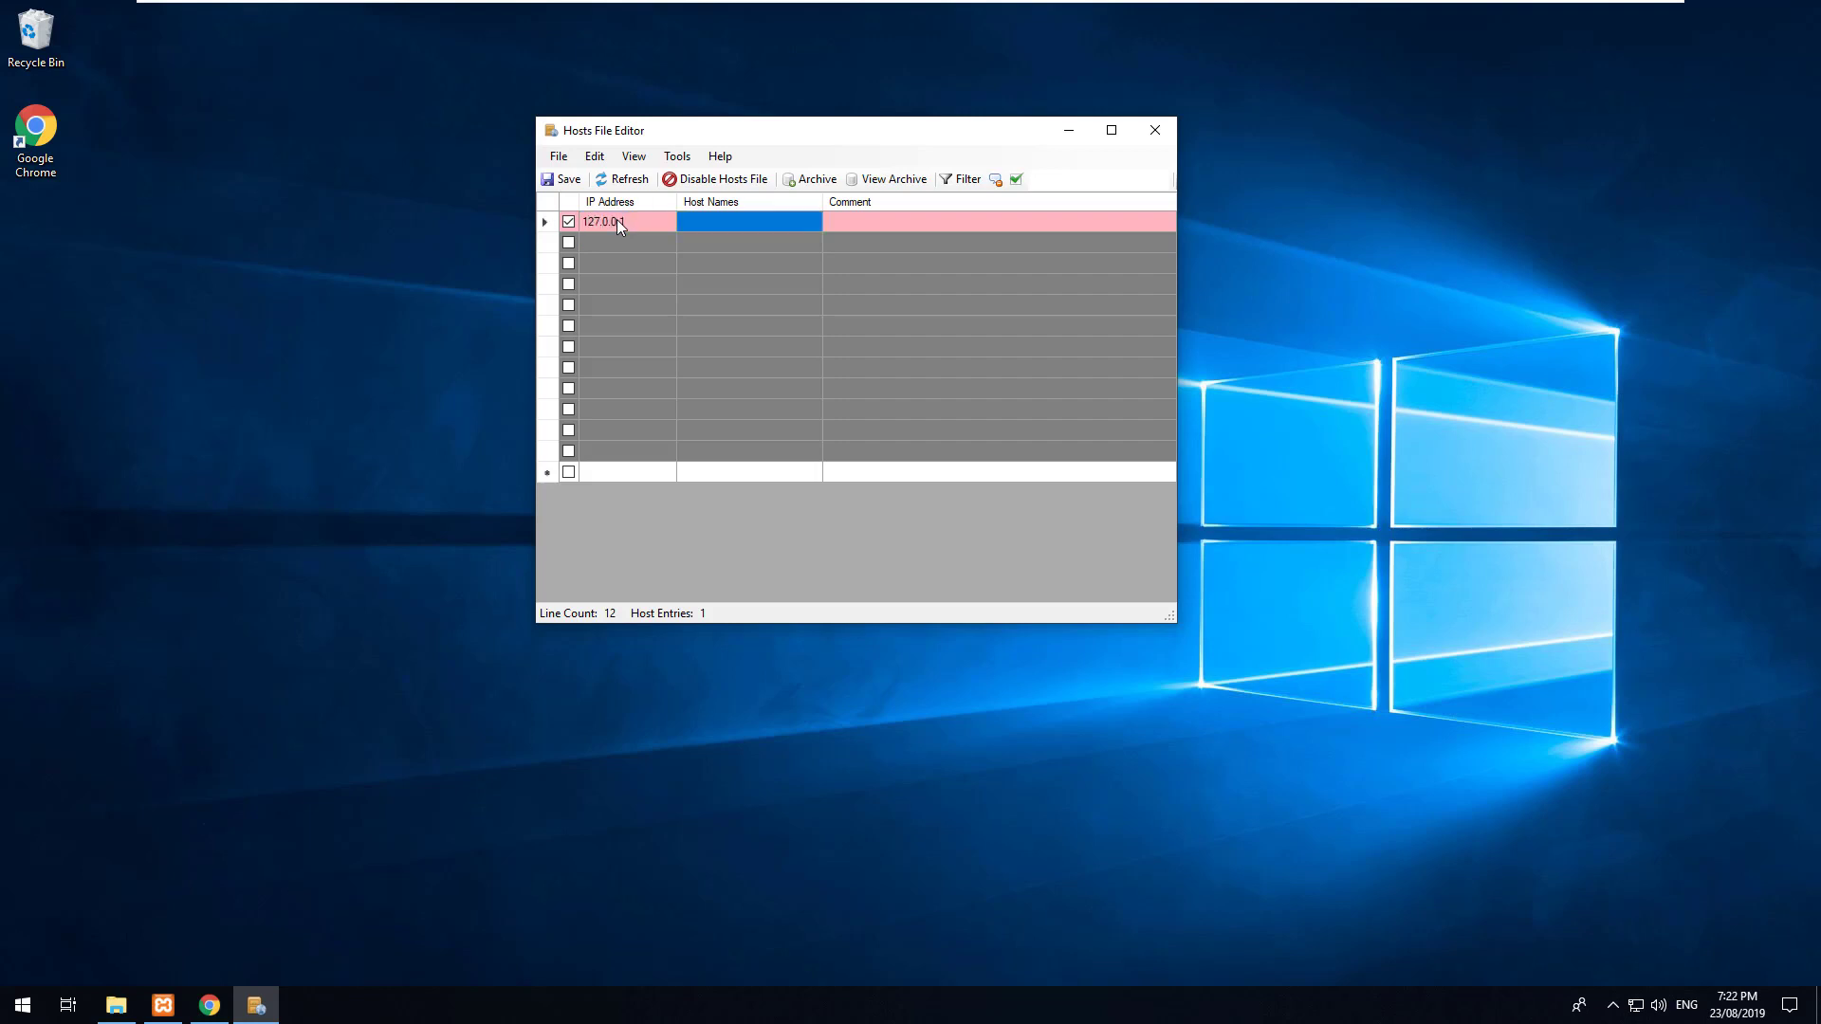
text(lara)
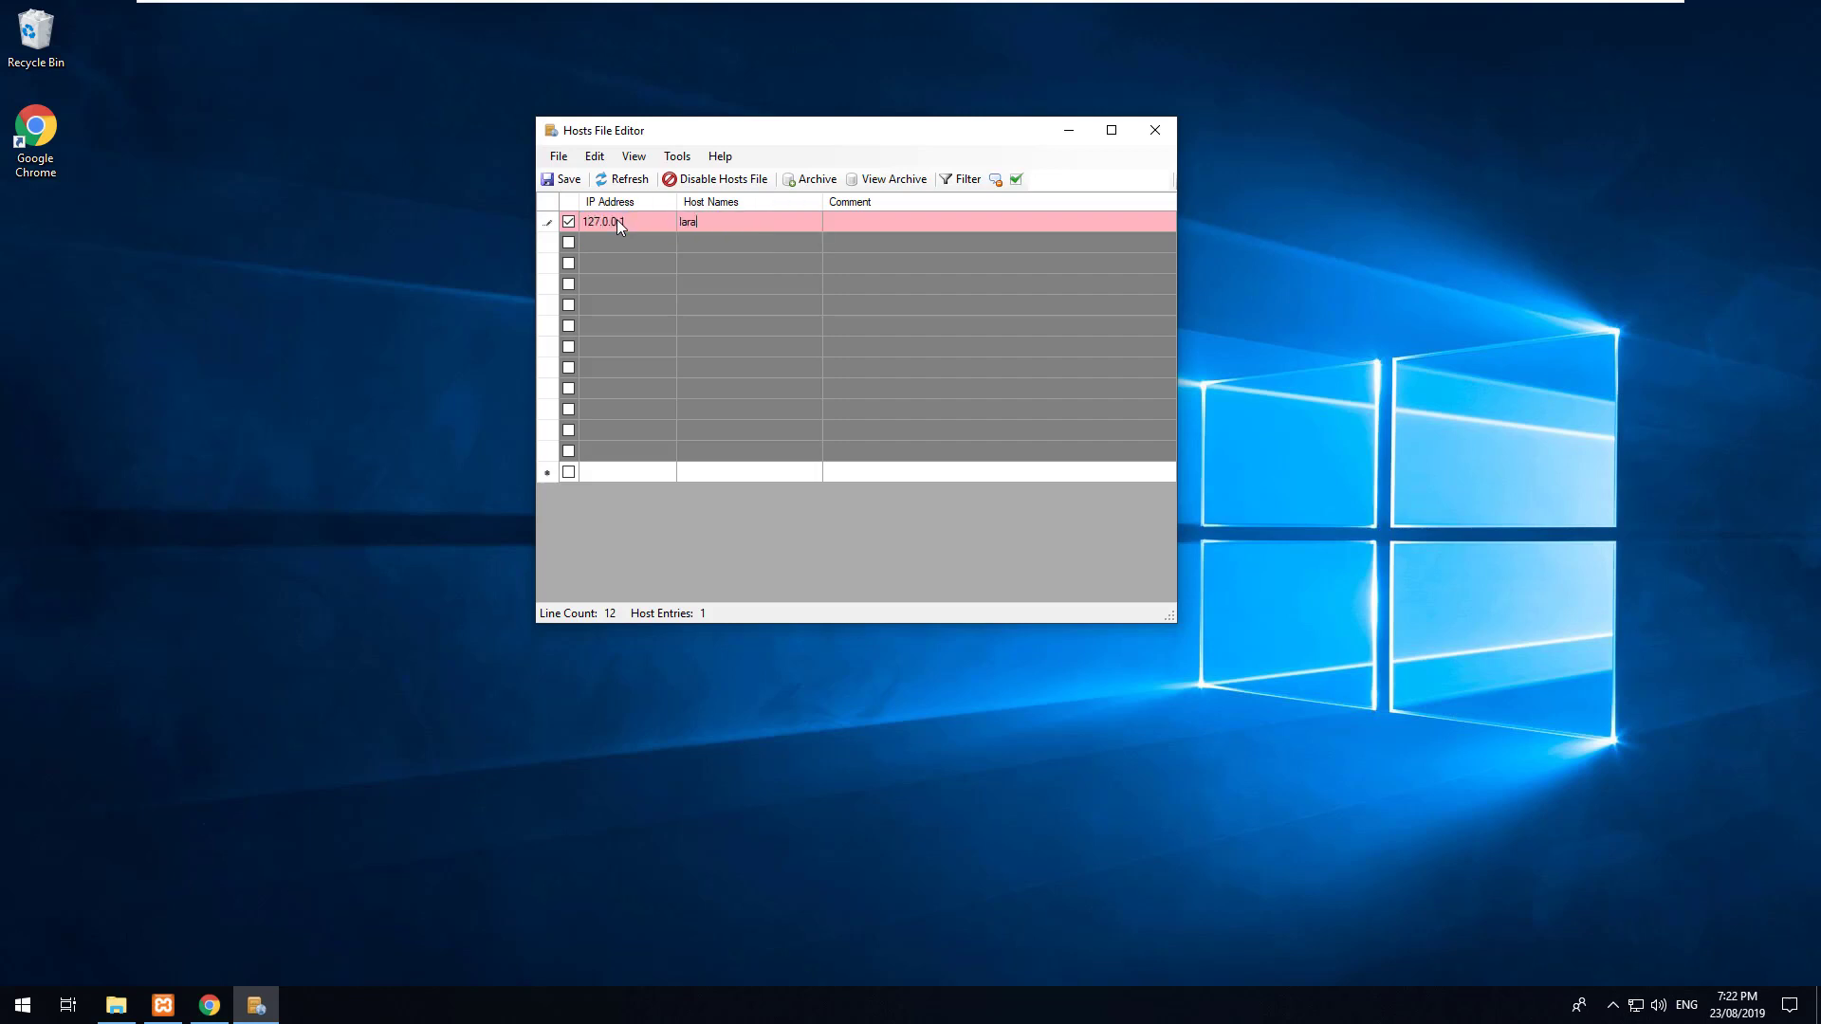
text(vel.development)
click(570, 201)
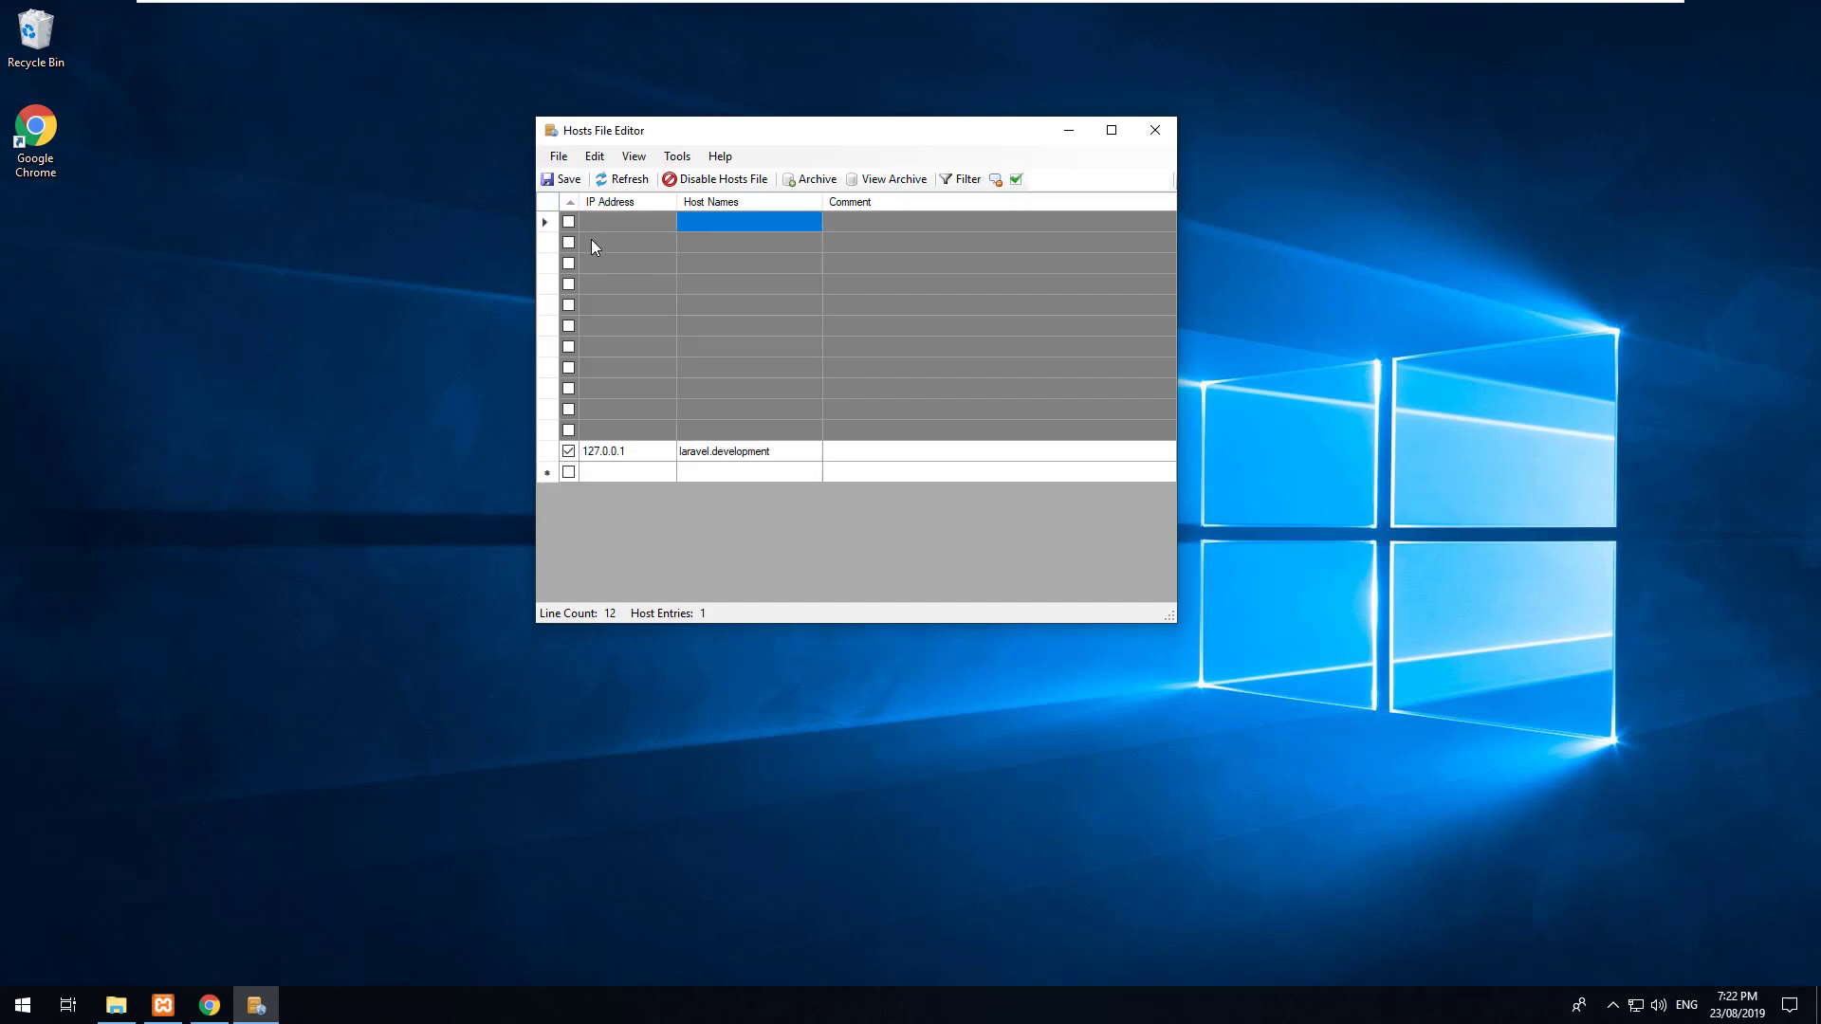
click(574, 200)
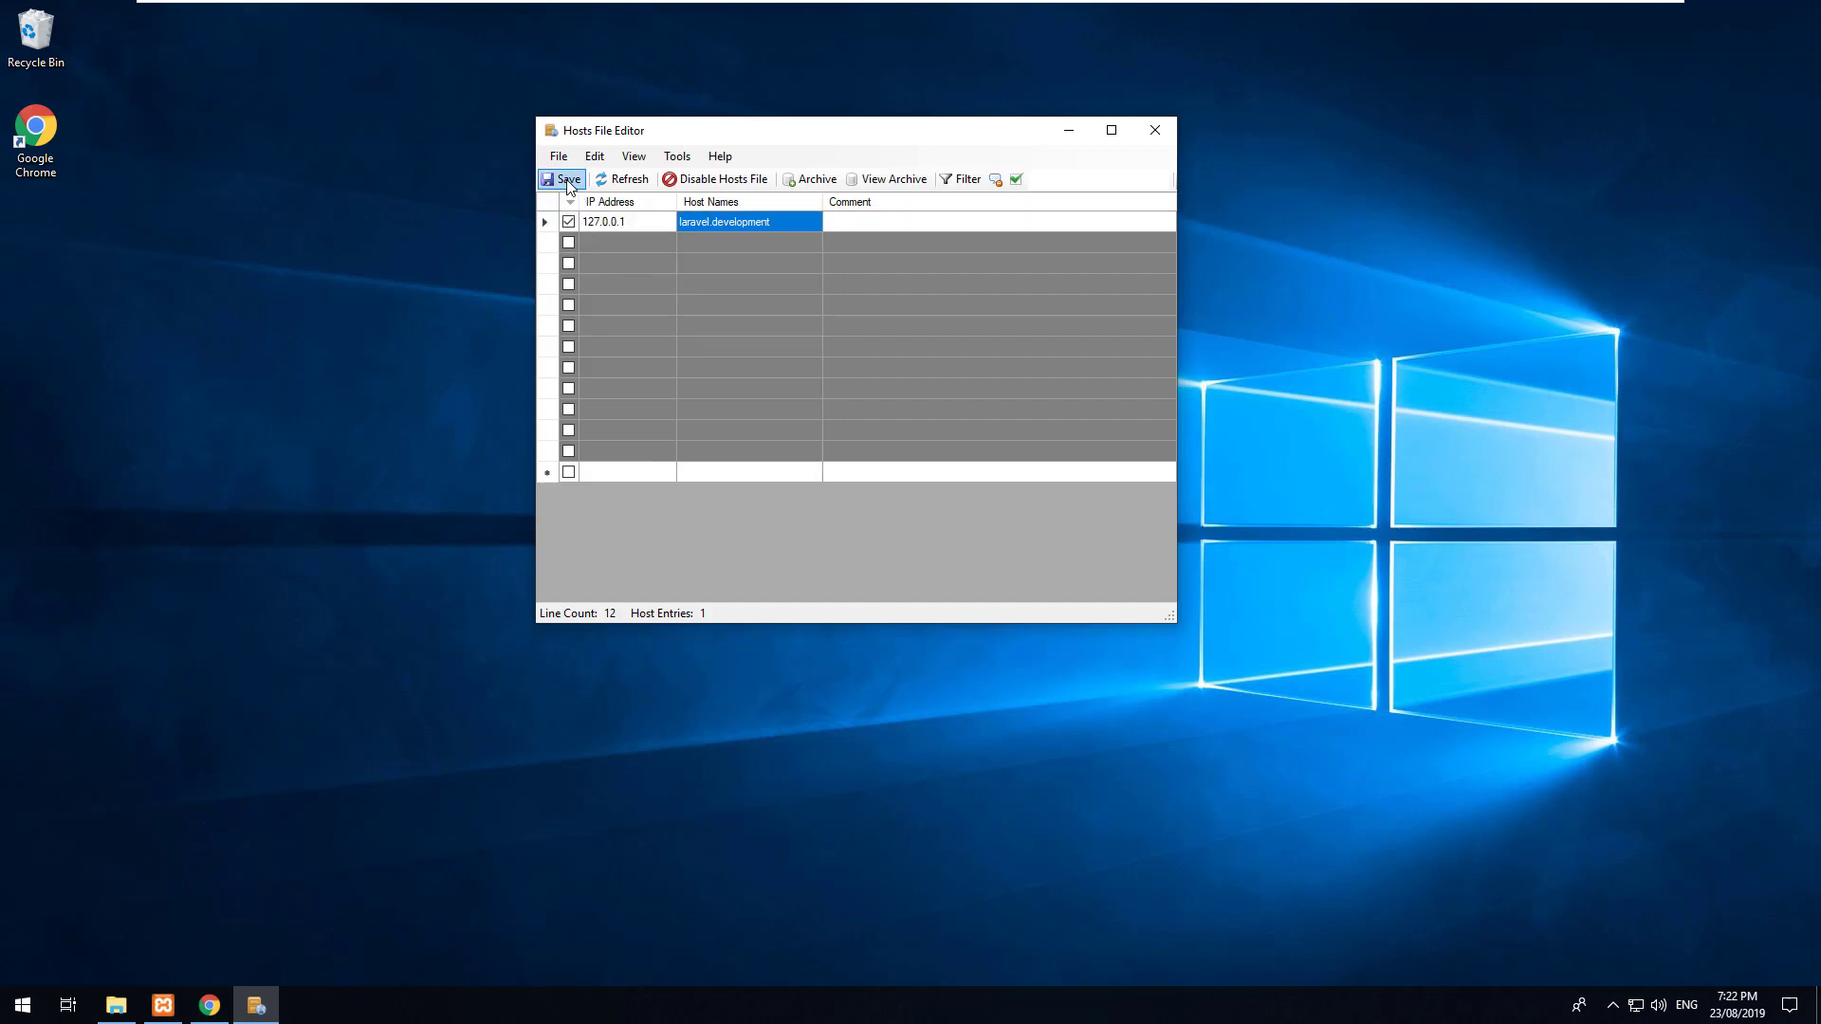
click(622, 179)
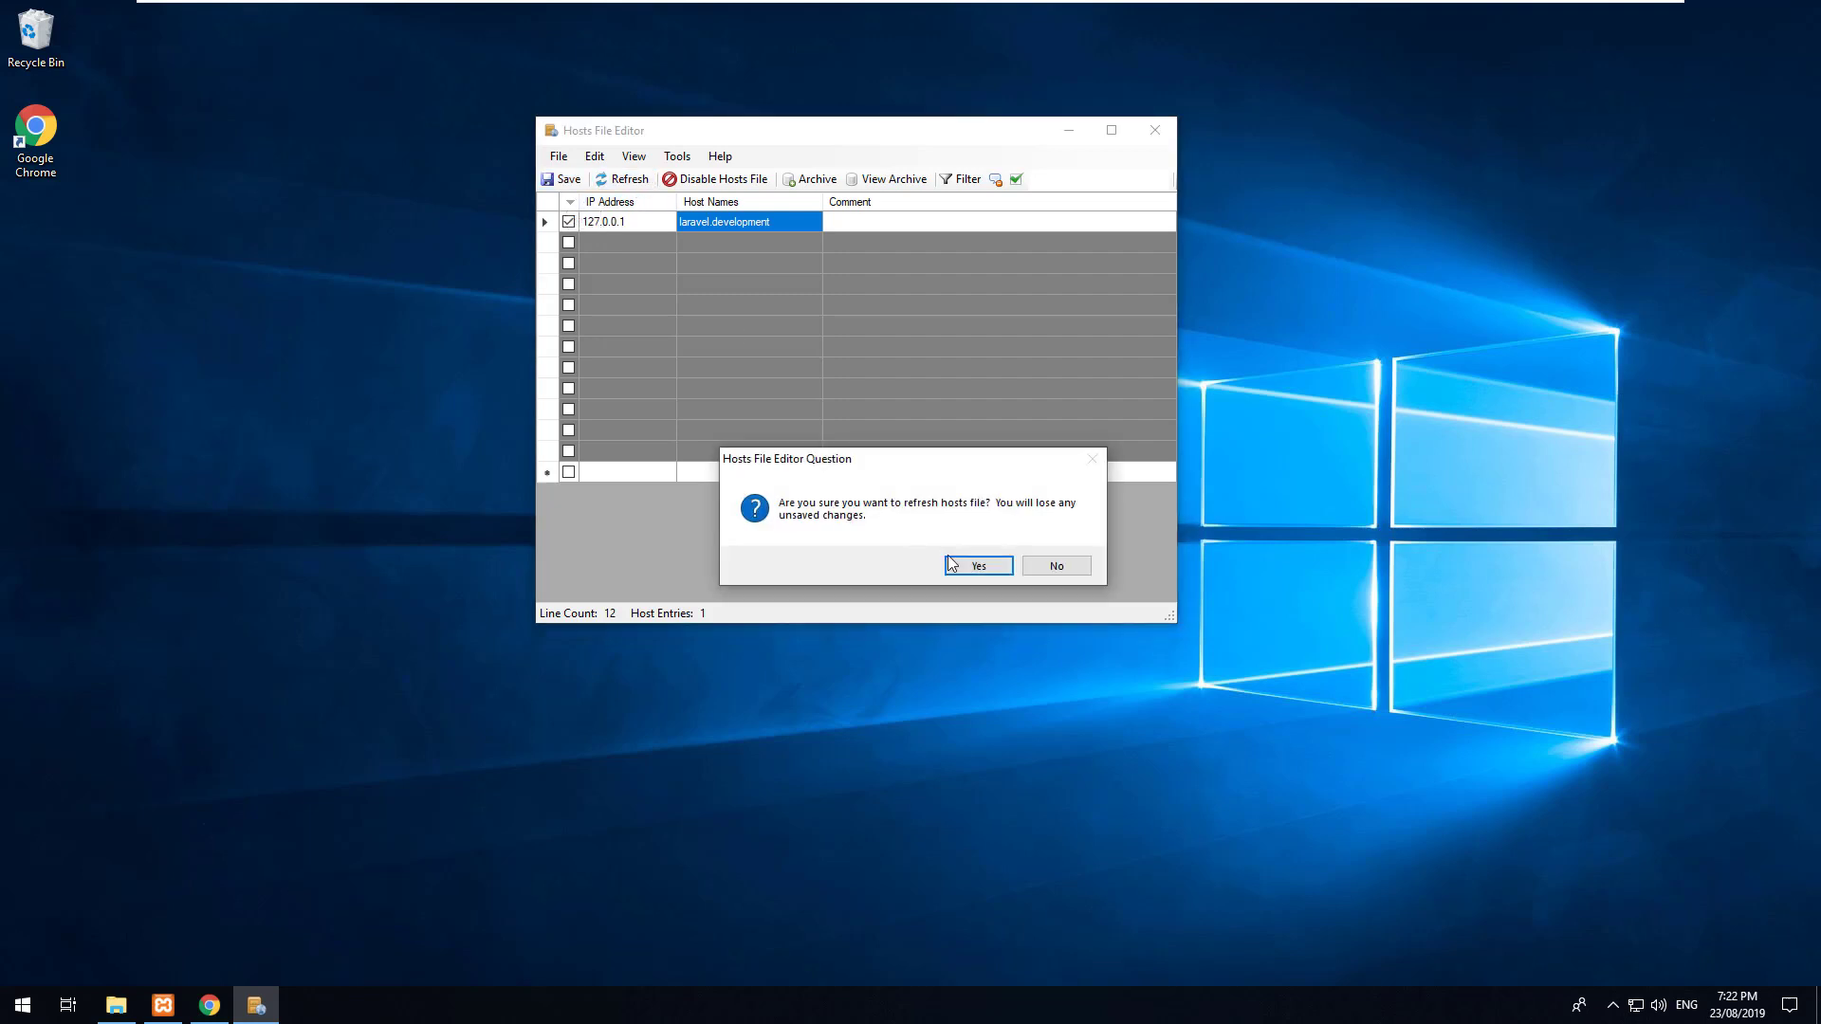
click(965, 566)
click(1157, 140)
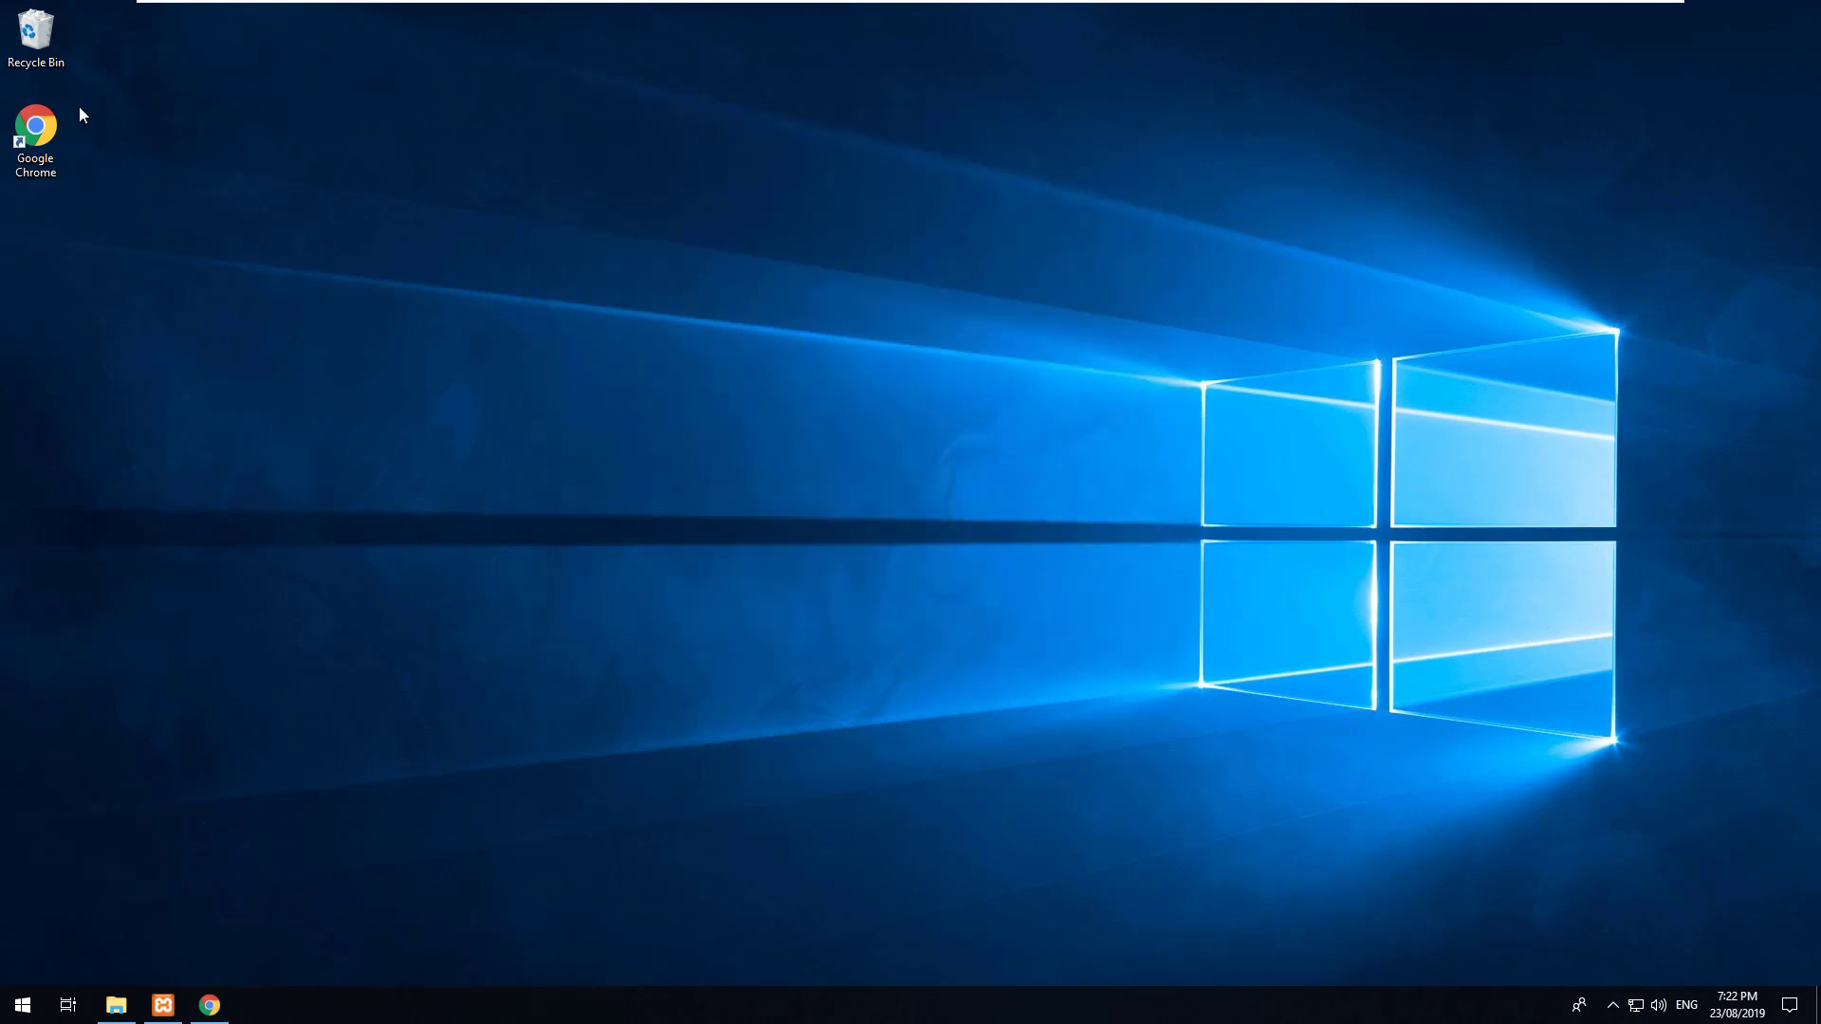
double_click(55, 121)
text(la)
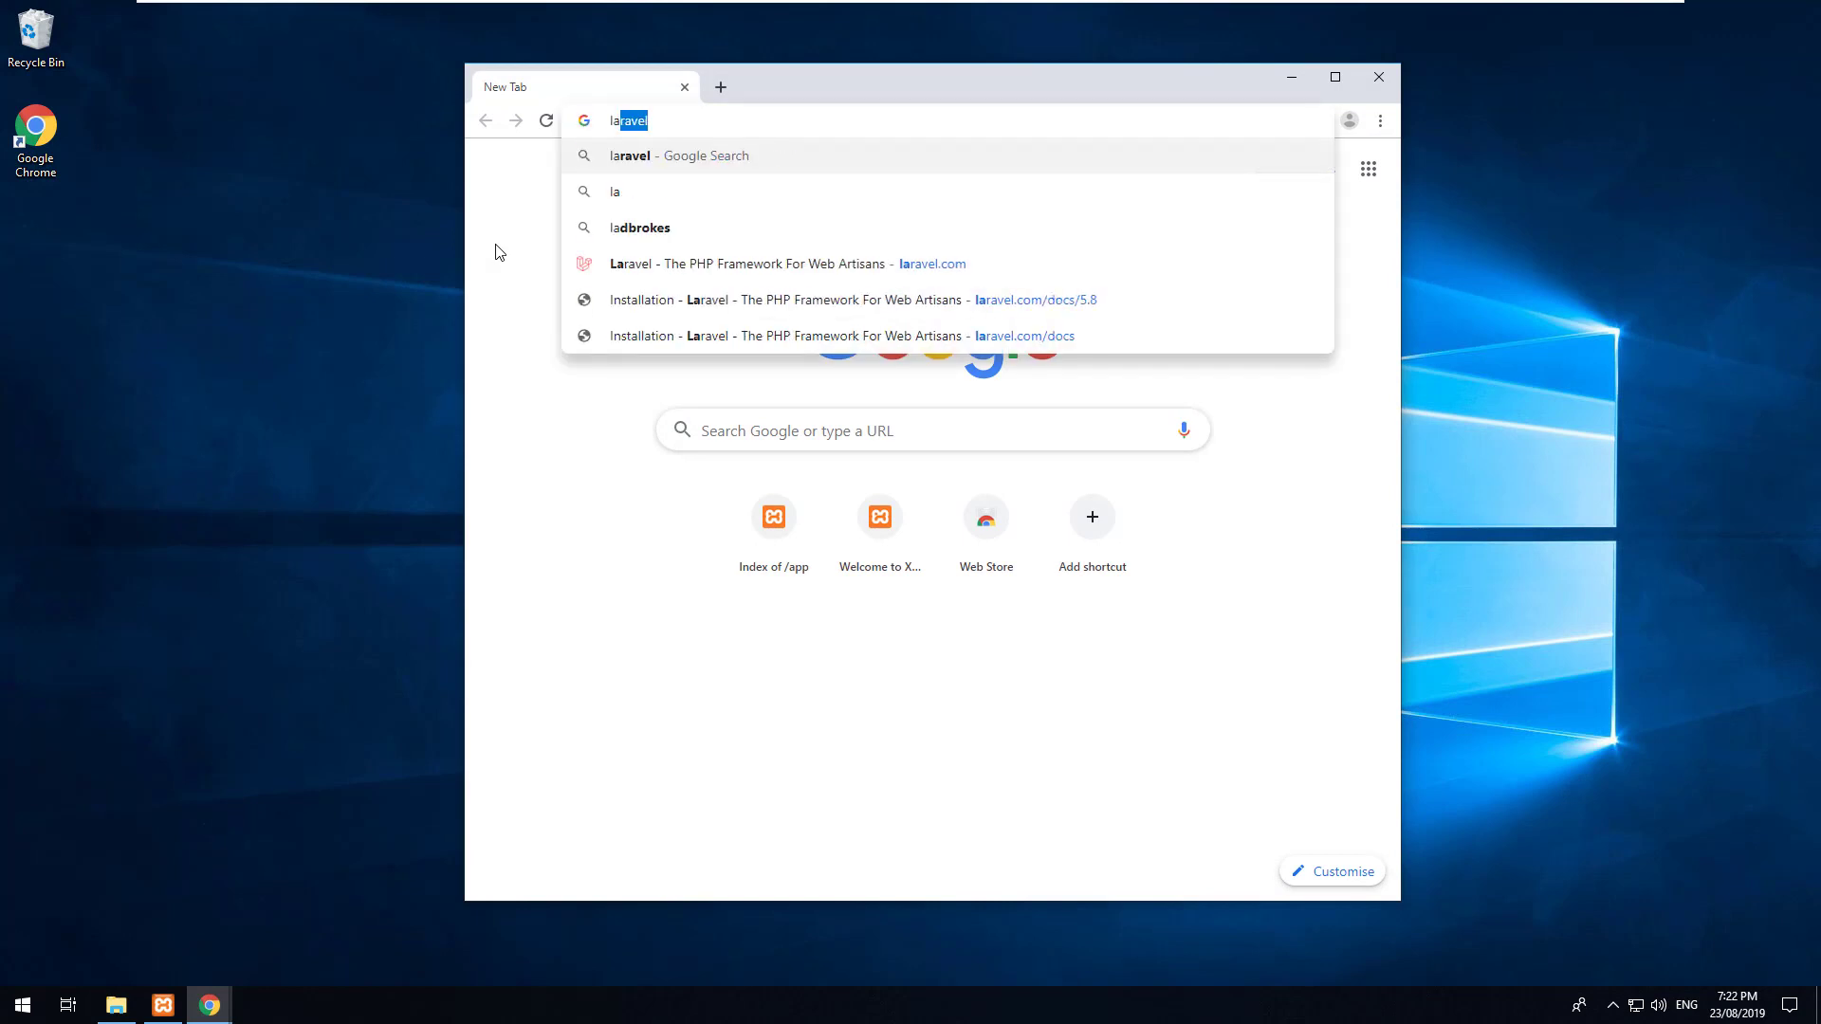
text(ravel.development)
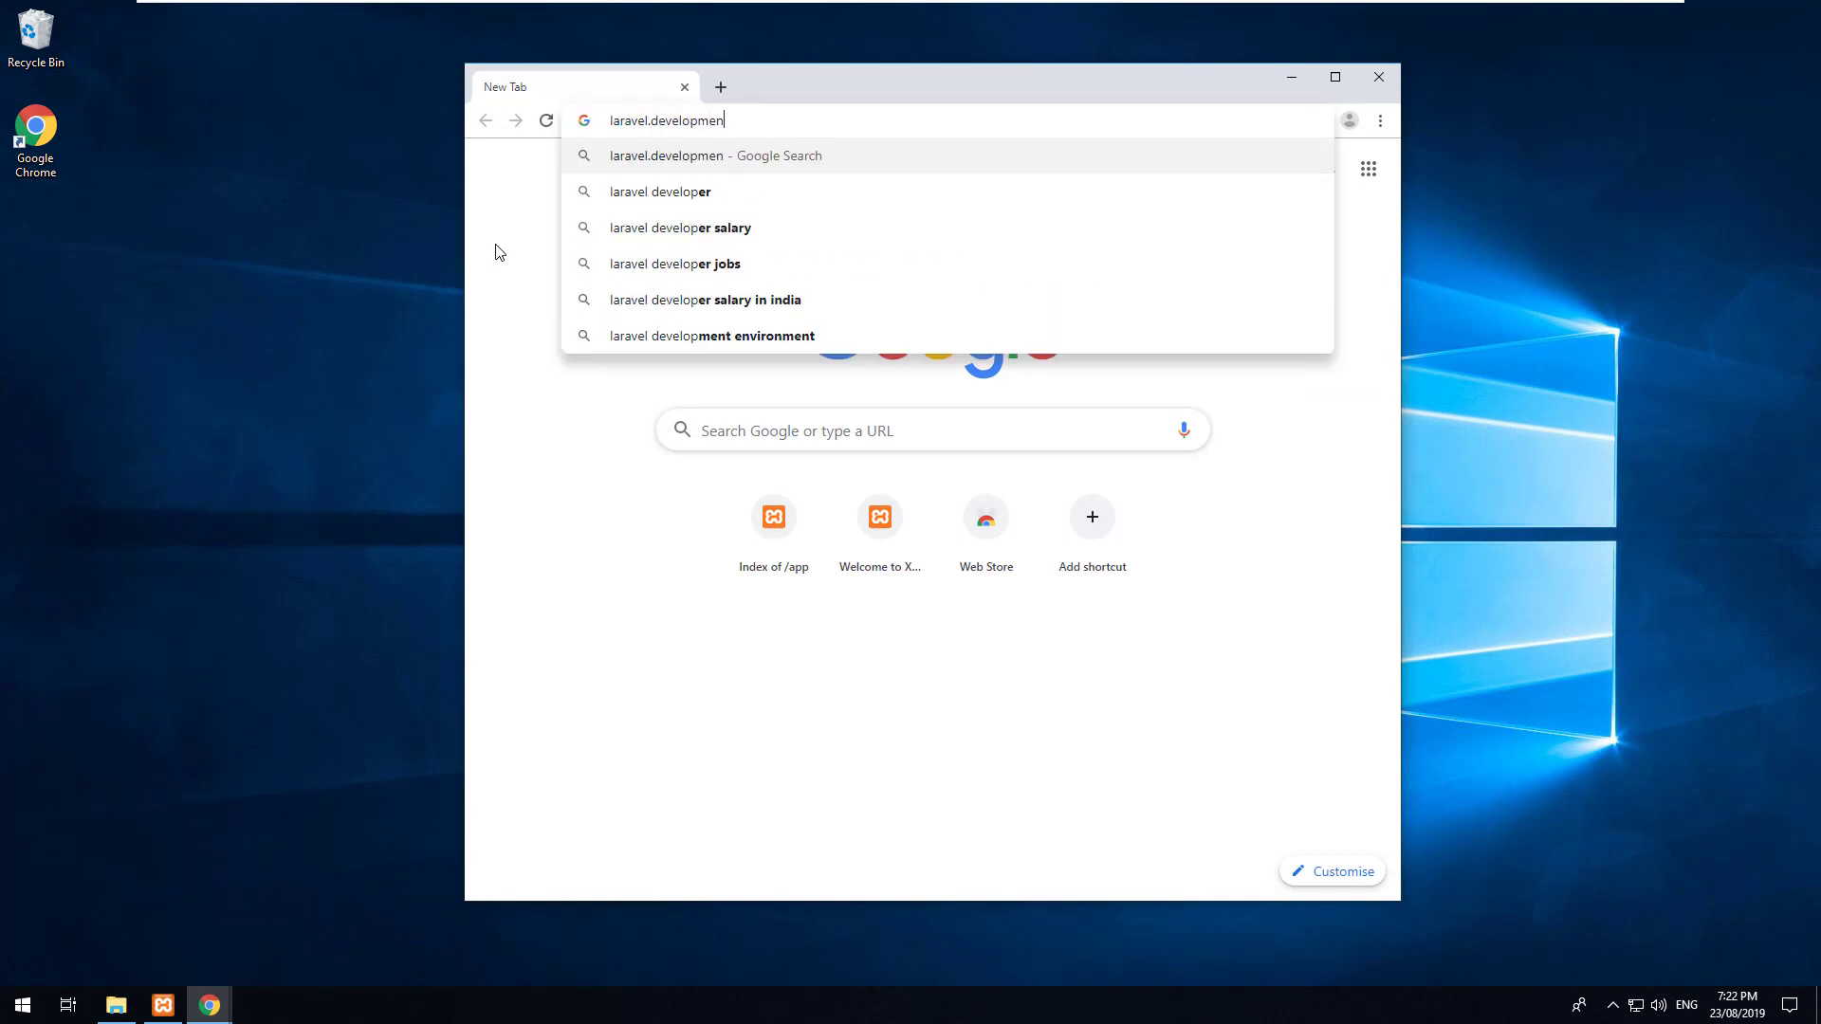
key(Return)
double_click(918, 87)
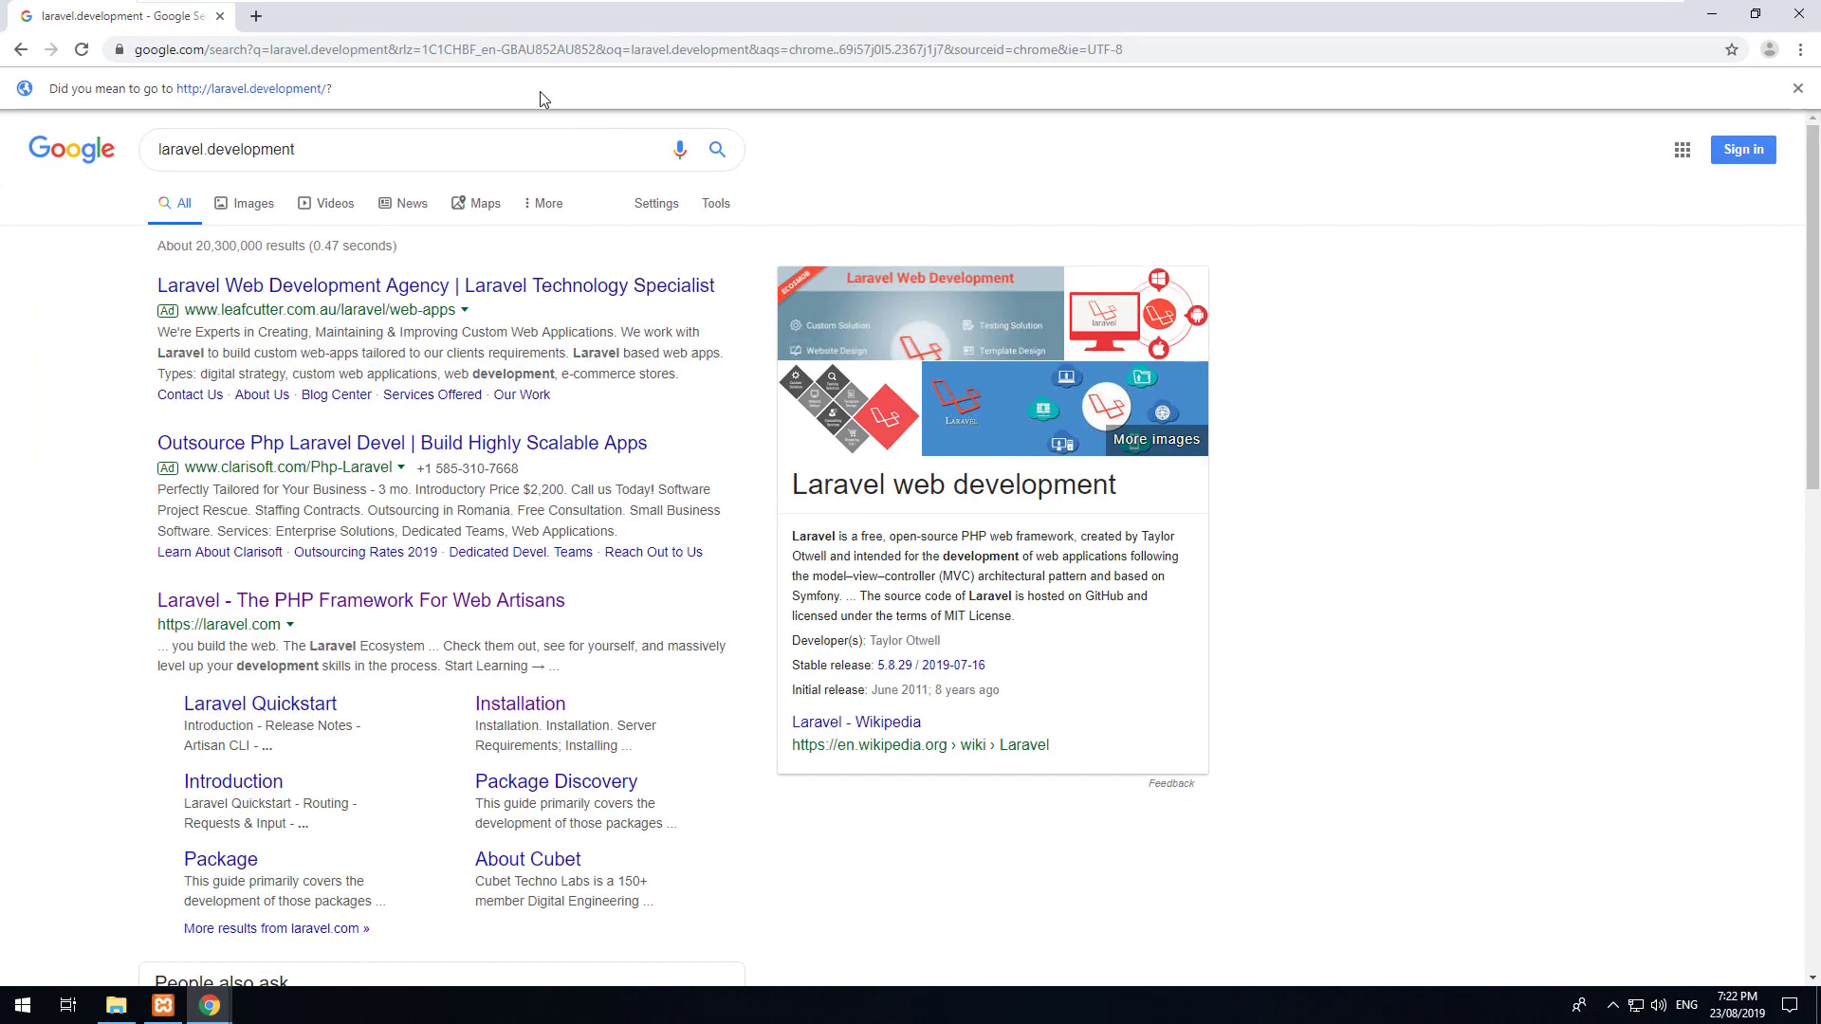
click(271, 90)
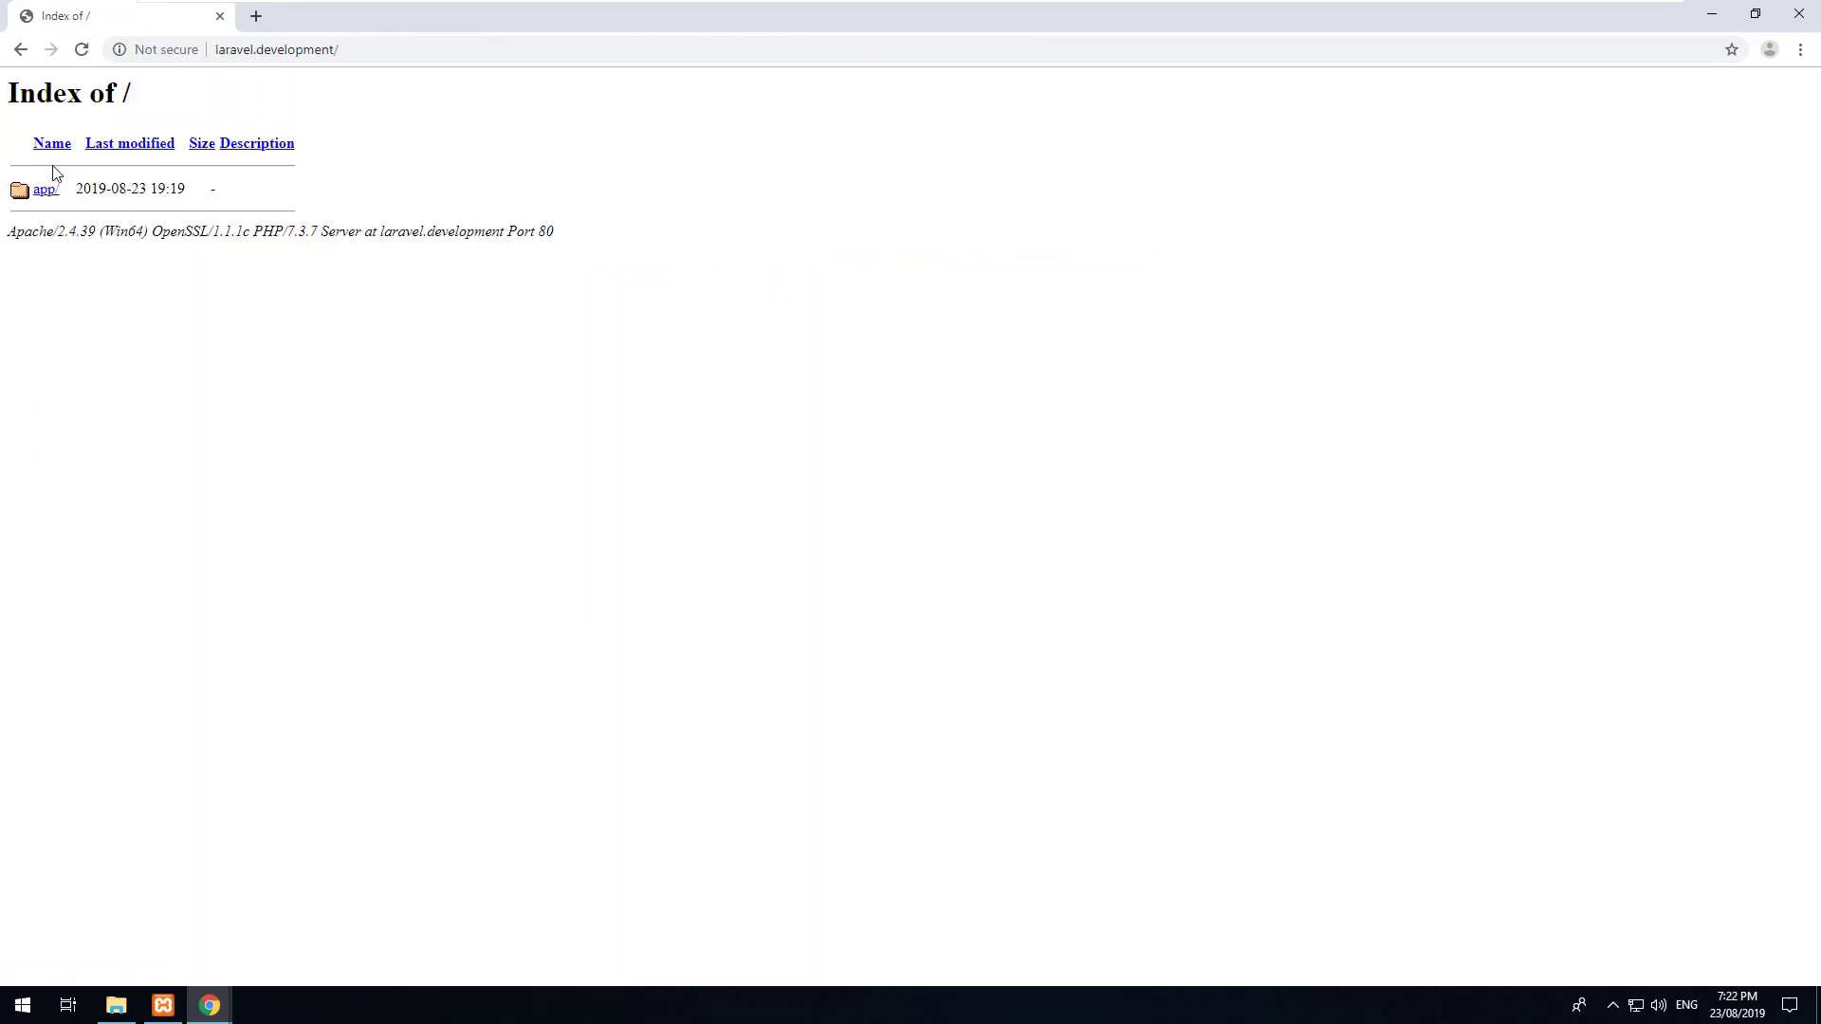
click(117, 1005)
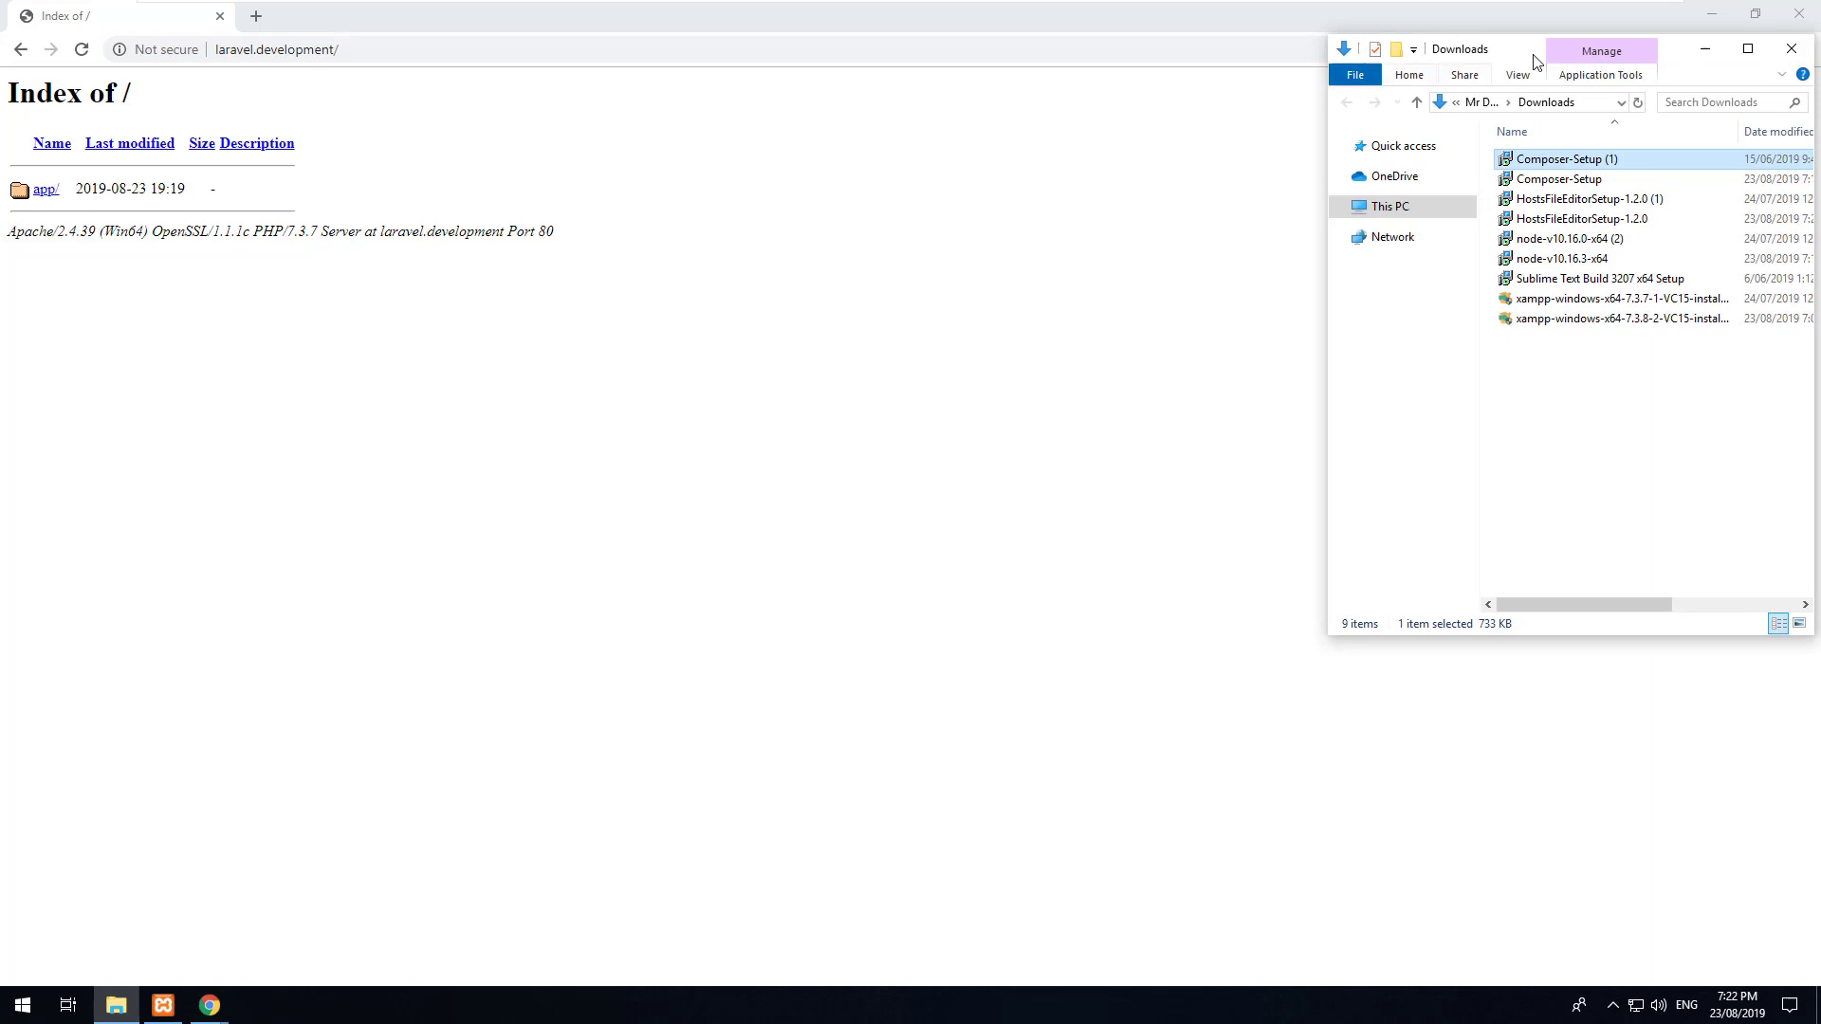
- In File Explorer, navigate from C:\xampp to the apache\conf\extra folder
drag(1537, 59, 1051, 102)
double_click(1051, 102)
click(527, 62)
text(c)
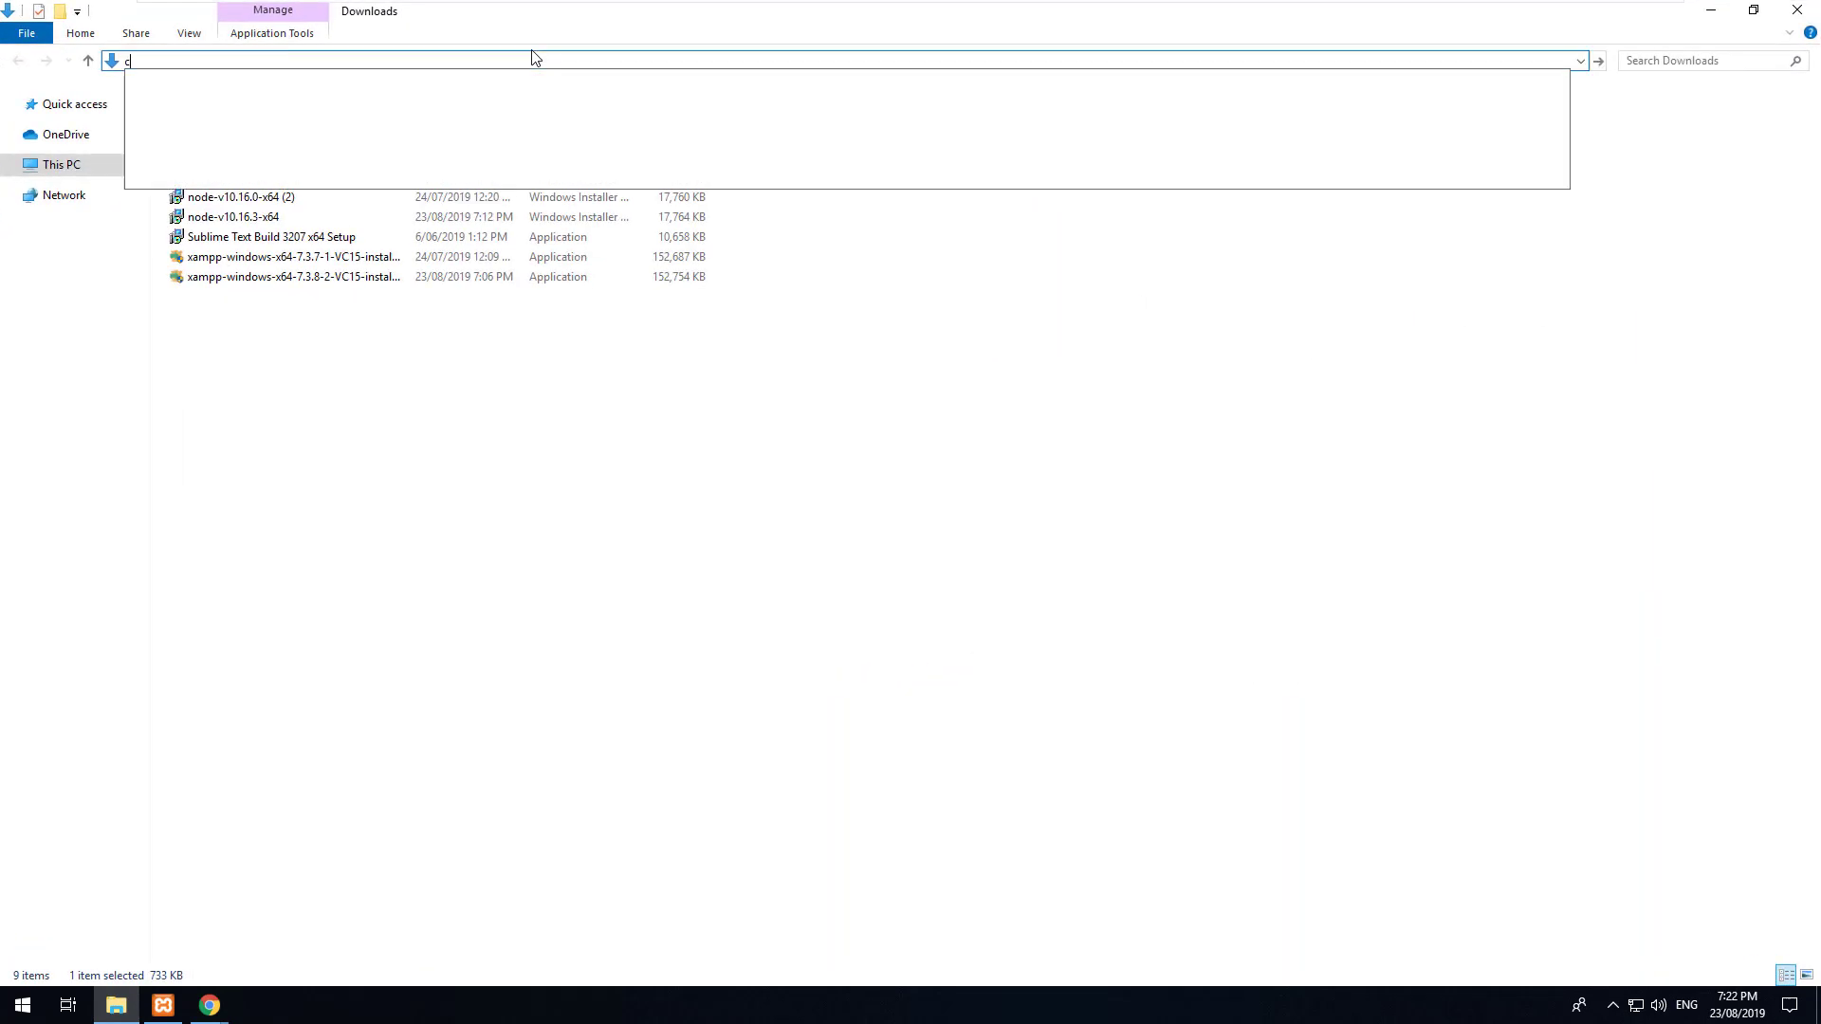
text(:/xampp)
key(Return)
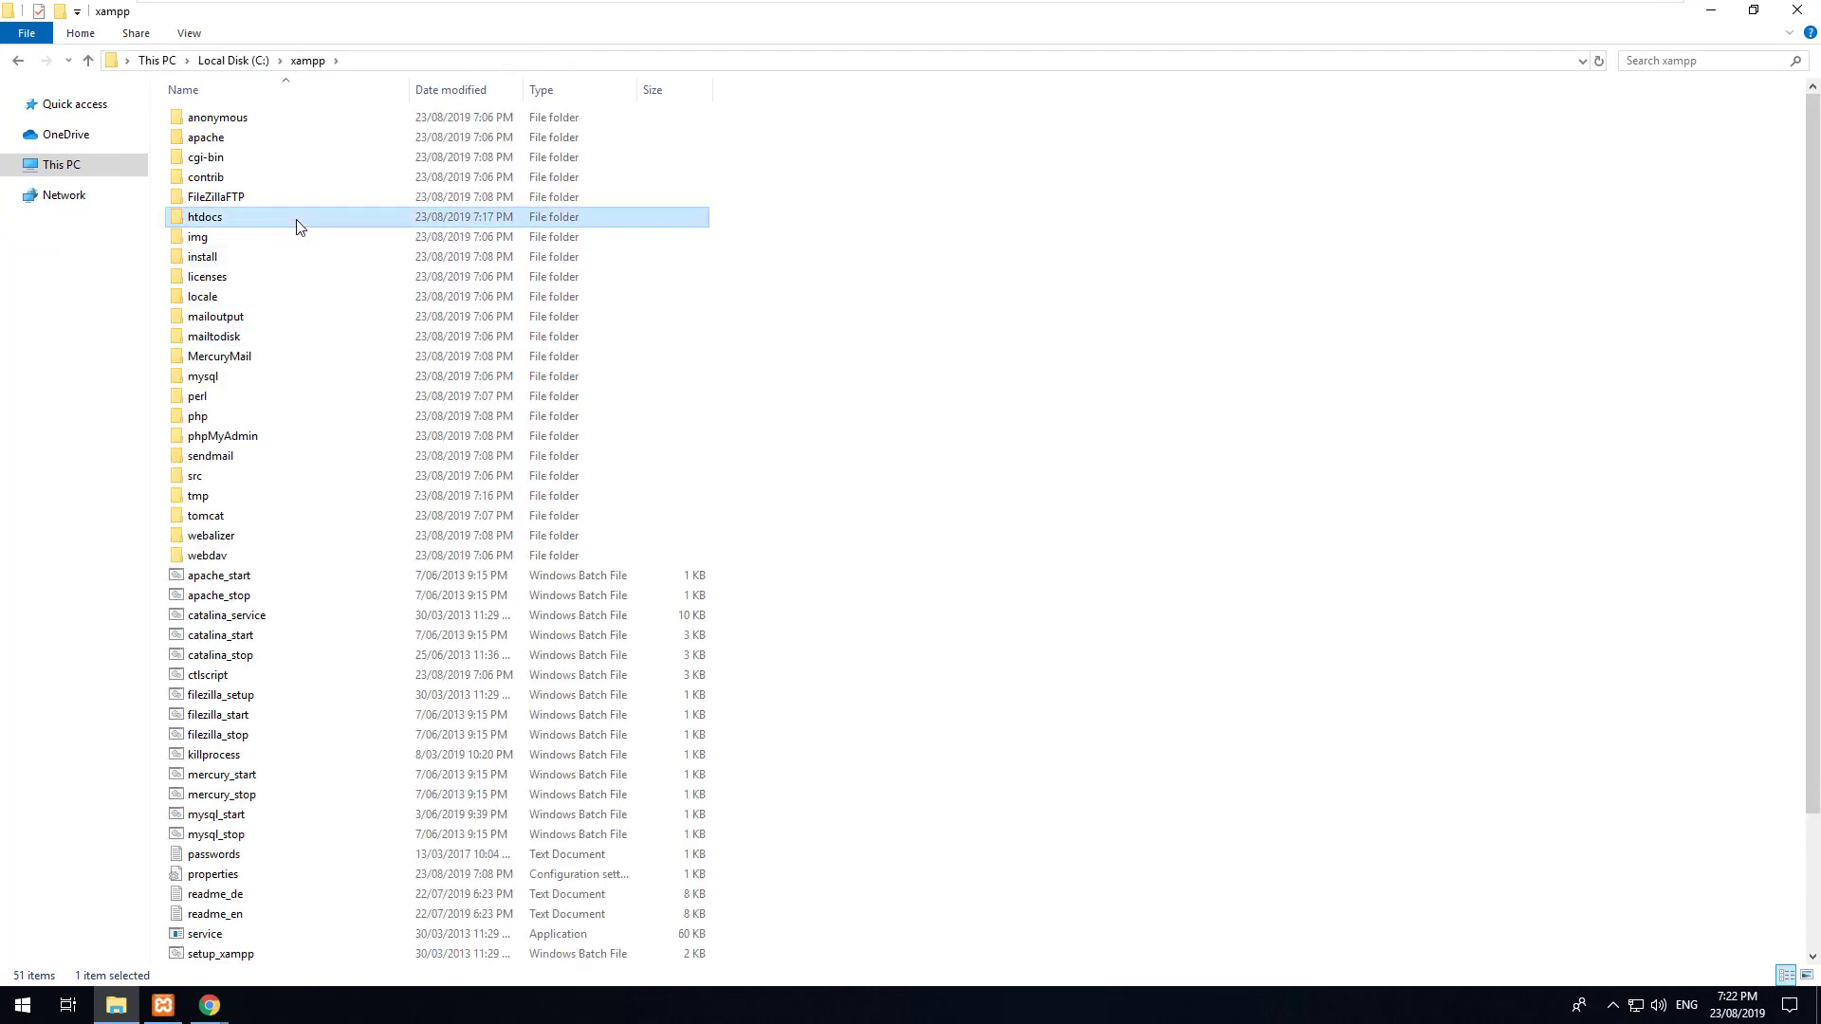
double_click(296, 219)
click(223, 132)
key(BackSpace)
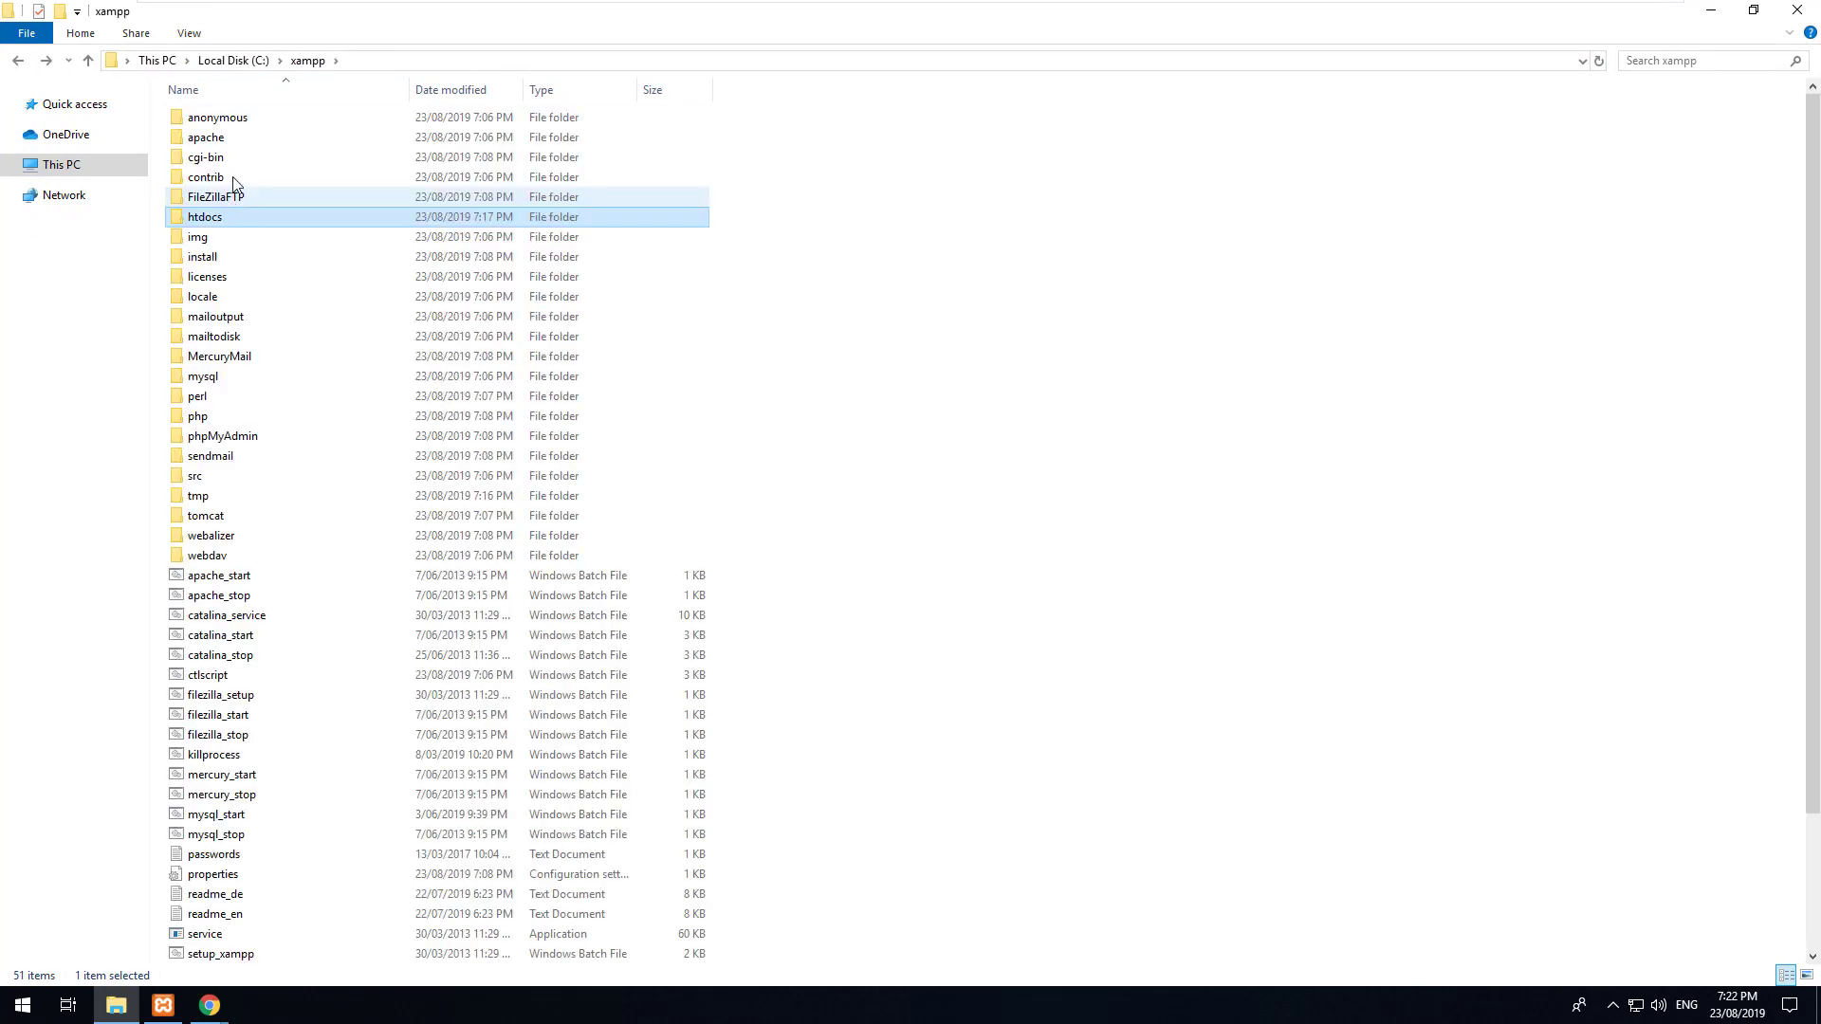
double_click(222, 143)
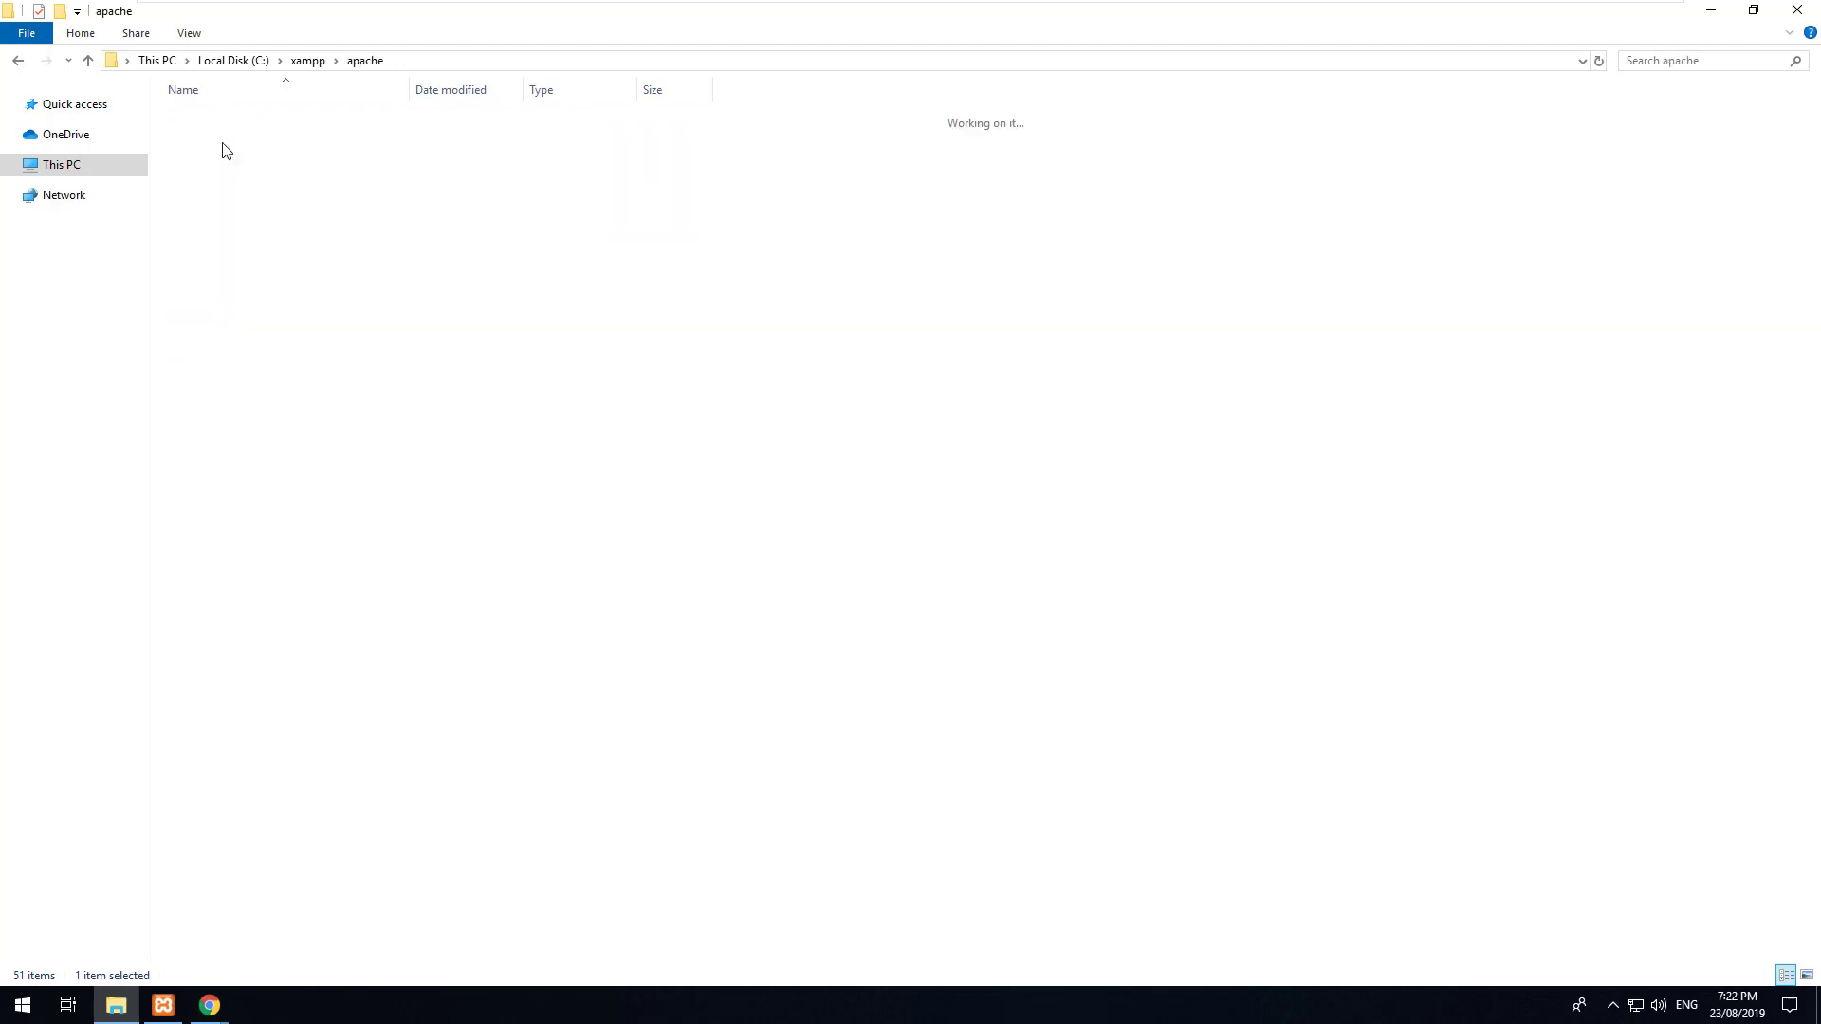
double_click(222, 145)
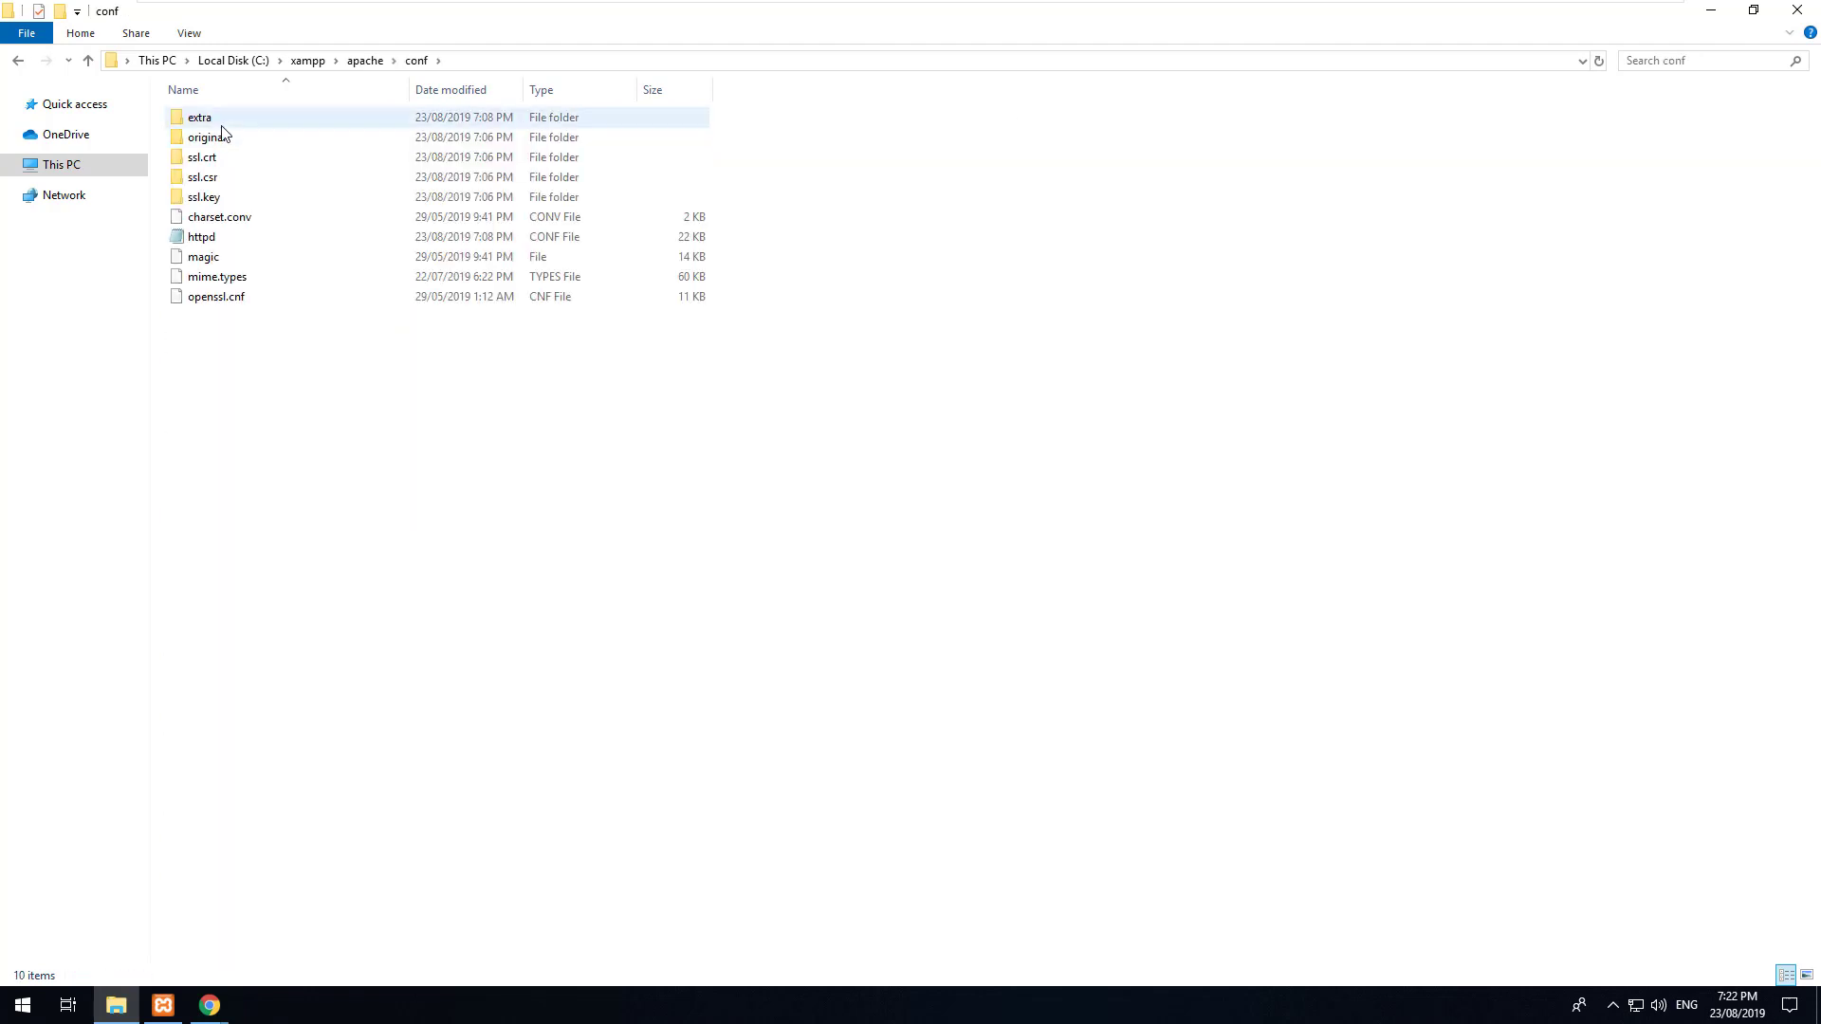
double_click(224, 118)
- Open httpd-vhosts in Notepad to review the laravel.development virtual host, then close it
double_click(220, 357)
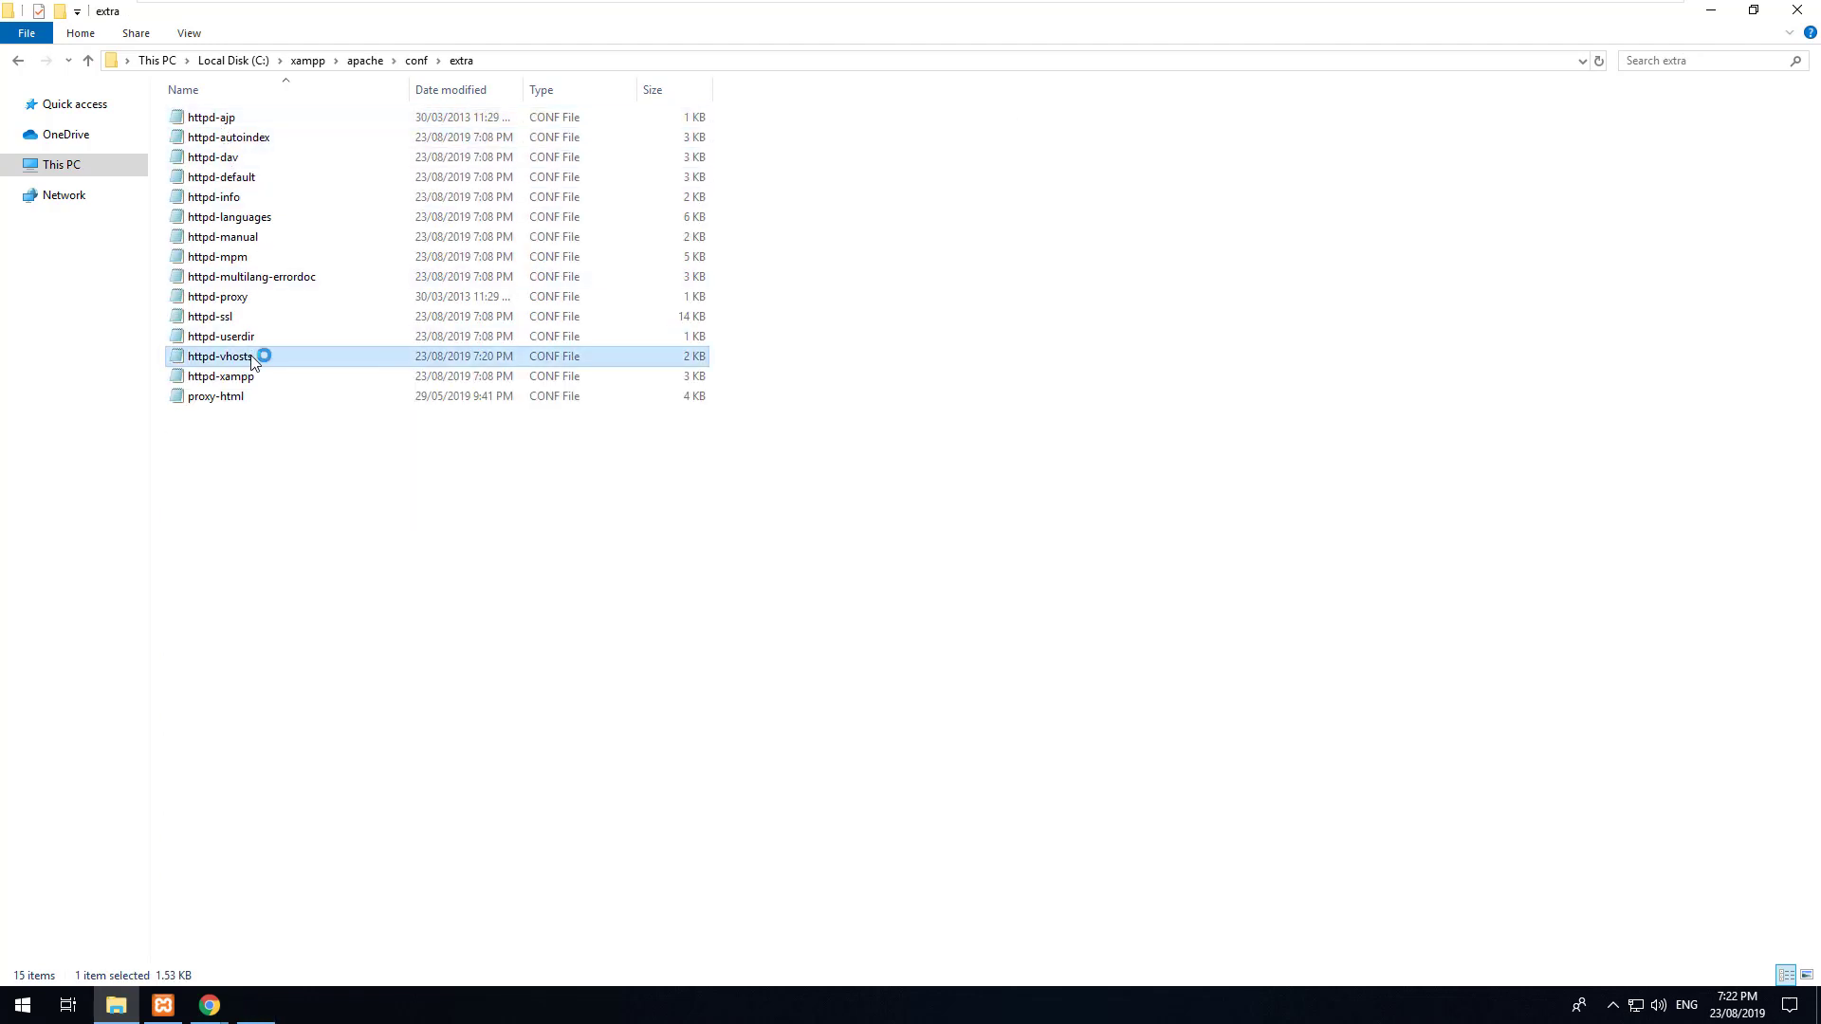
scroll(617, 471, down, 4)
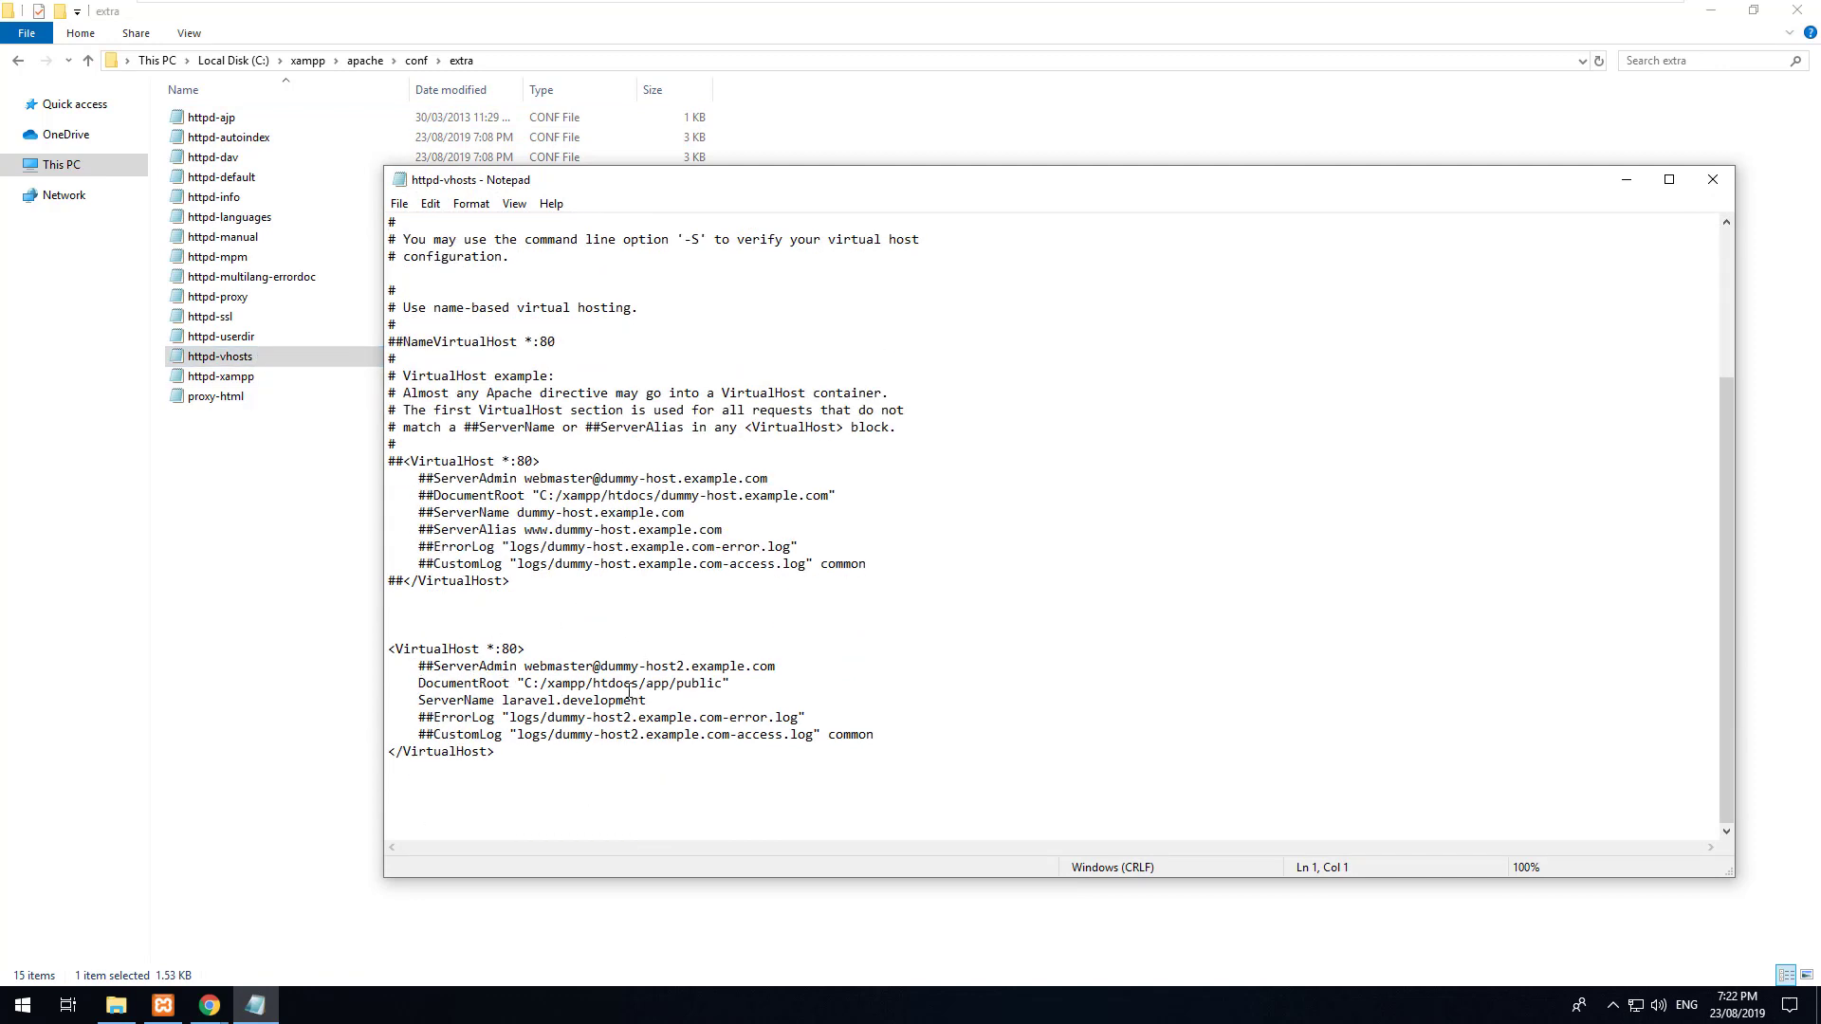
click(1713, 179)
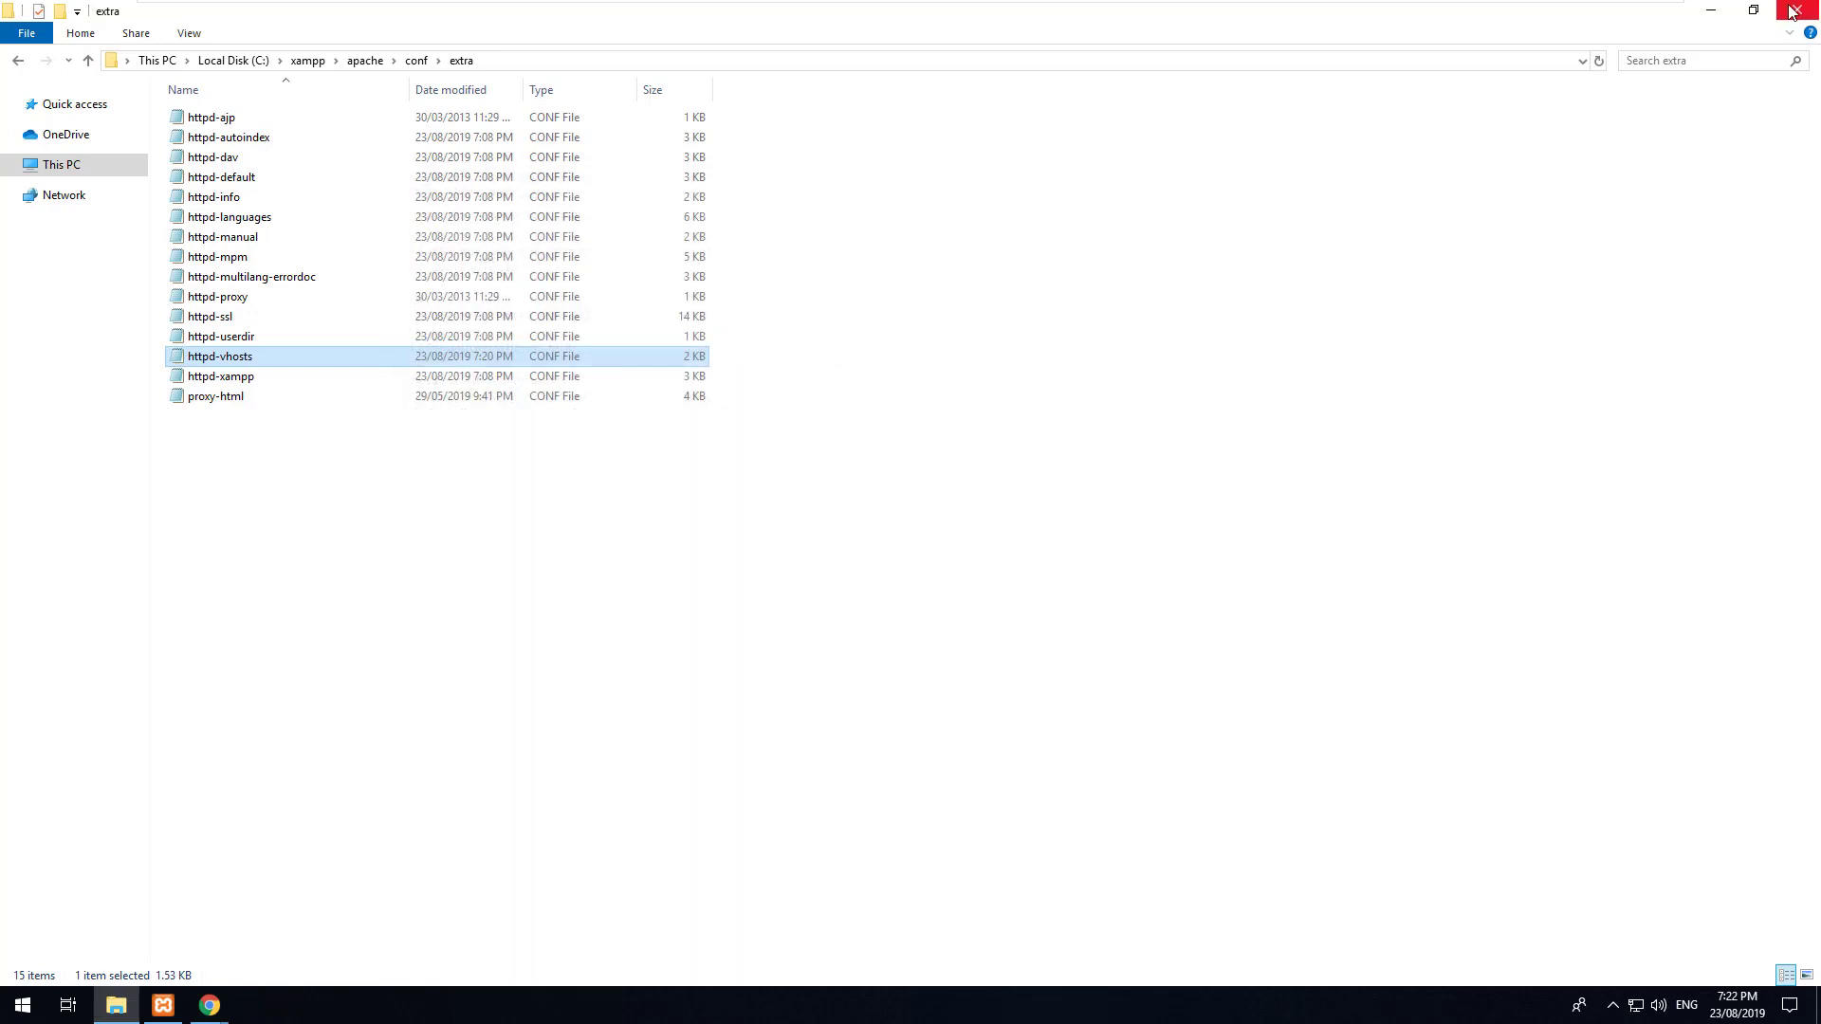
- Restart Apache and MySQL from the XAMPP Control Panel
click(209, 1004)
click(163, 1004)
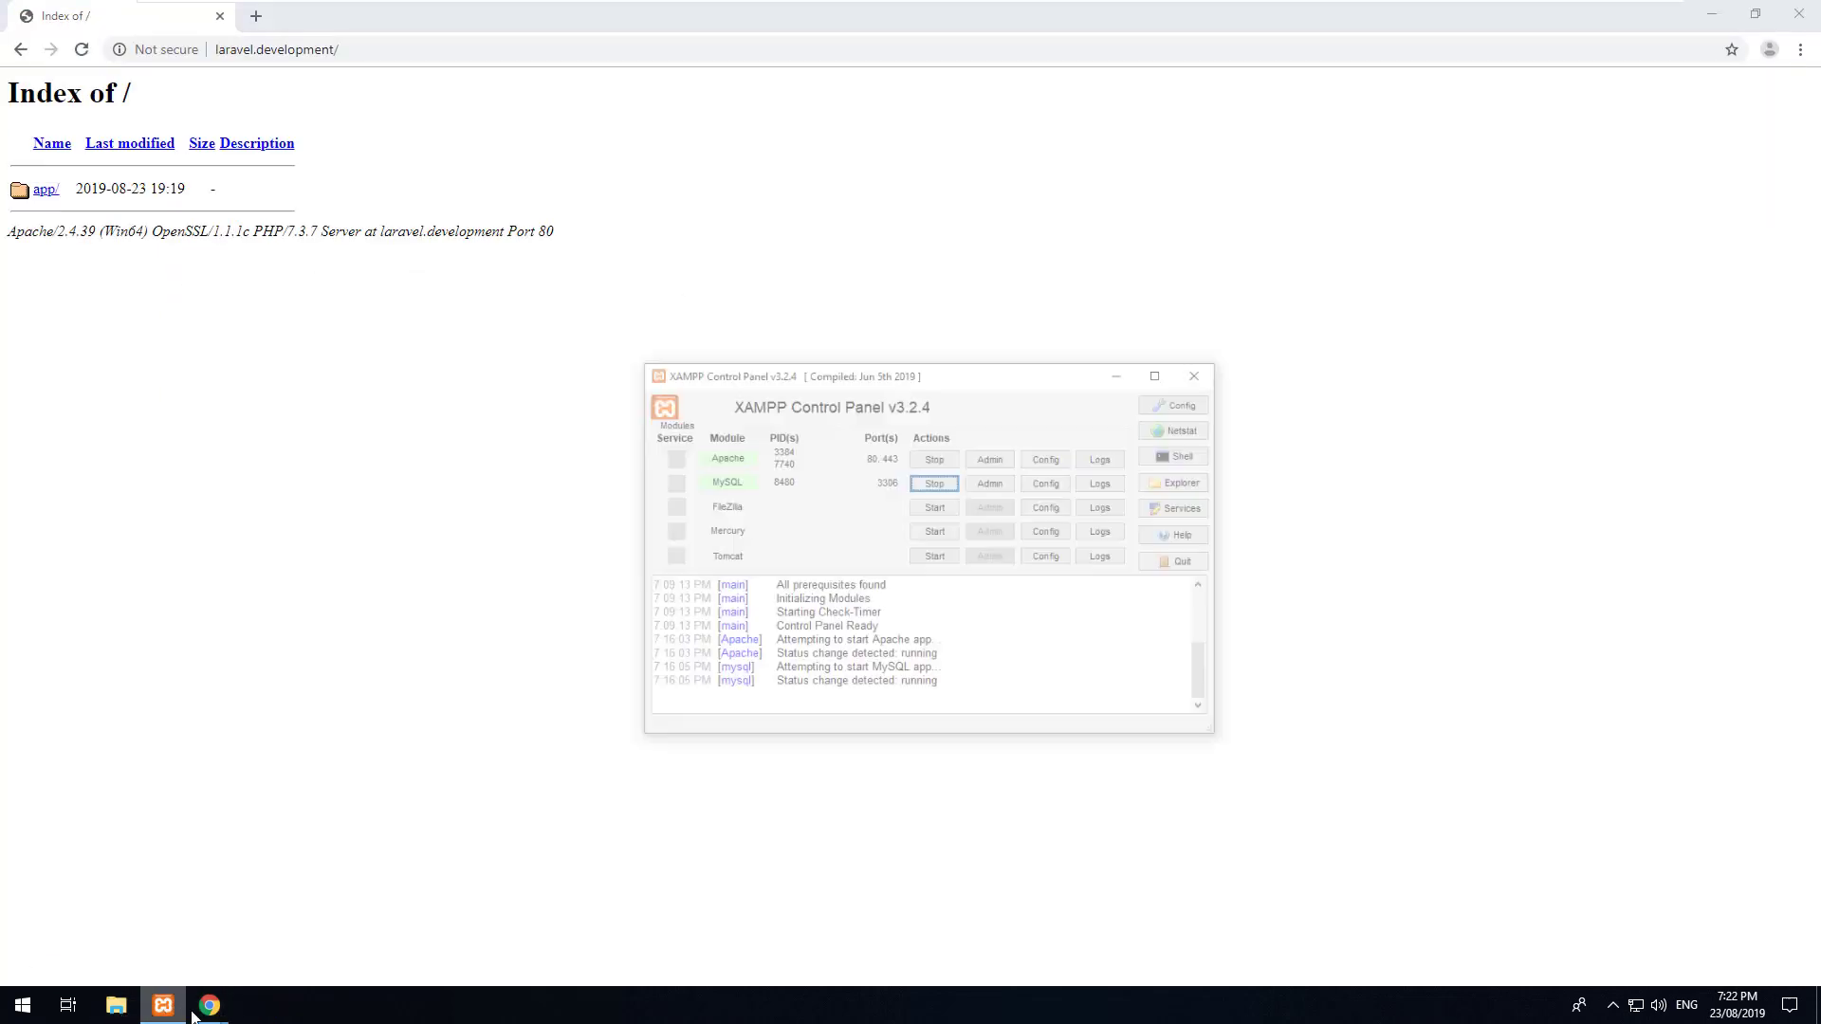
click(1034, 385)
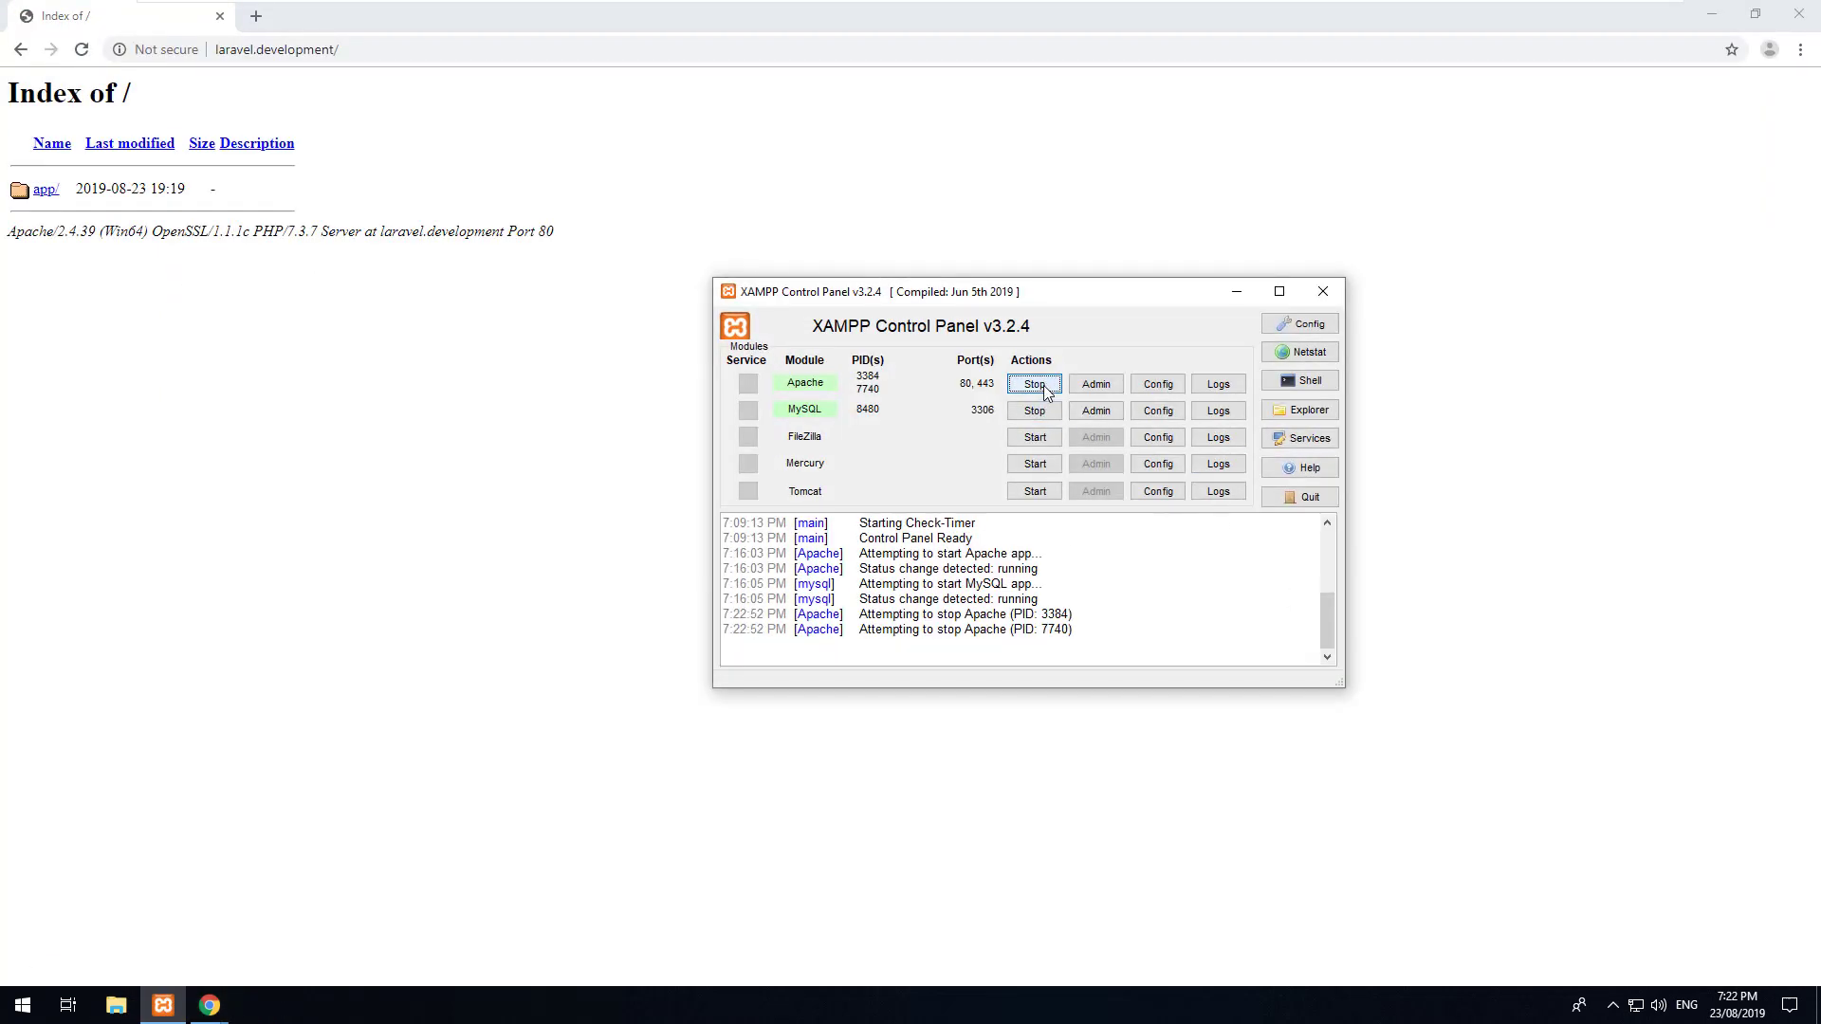
click(1033, 410)
click(1034, 384)
click(1034, 411)
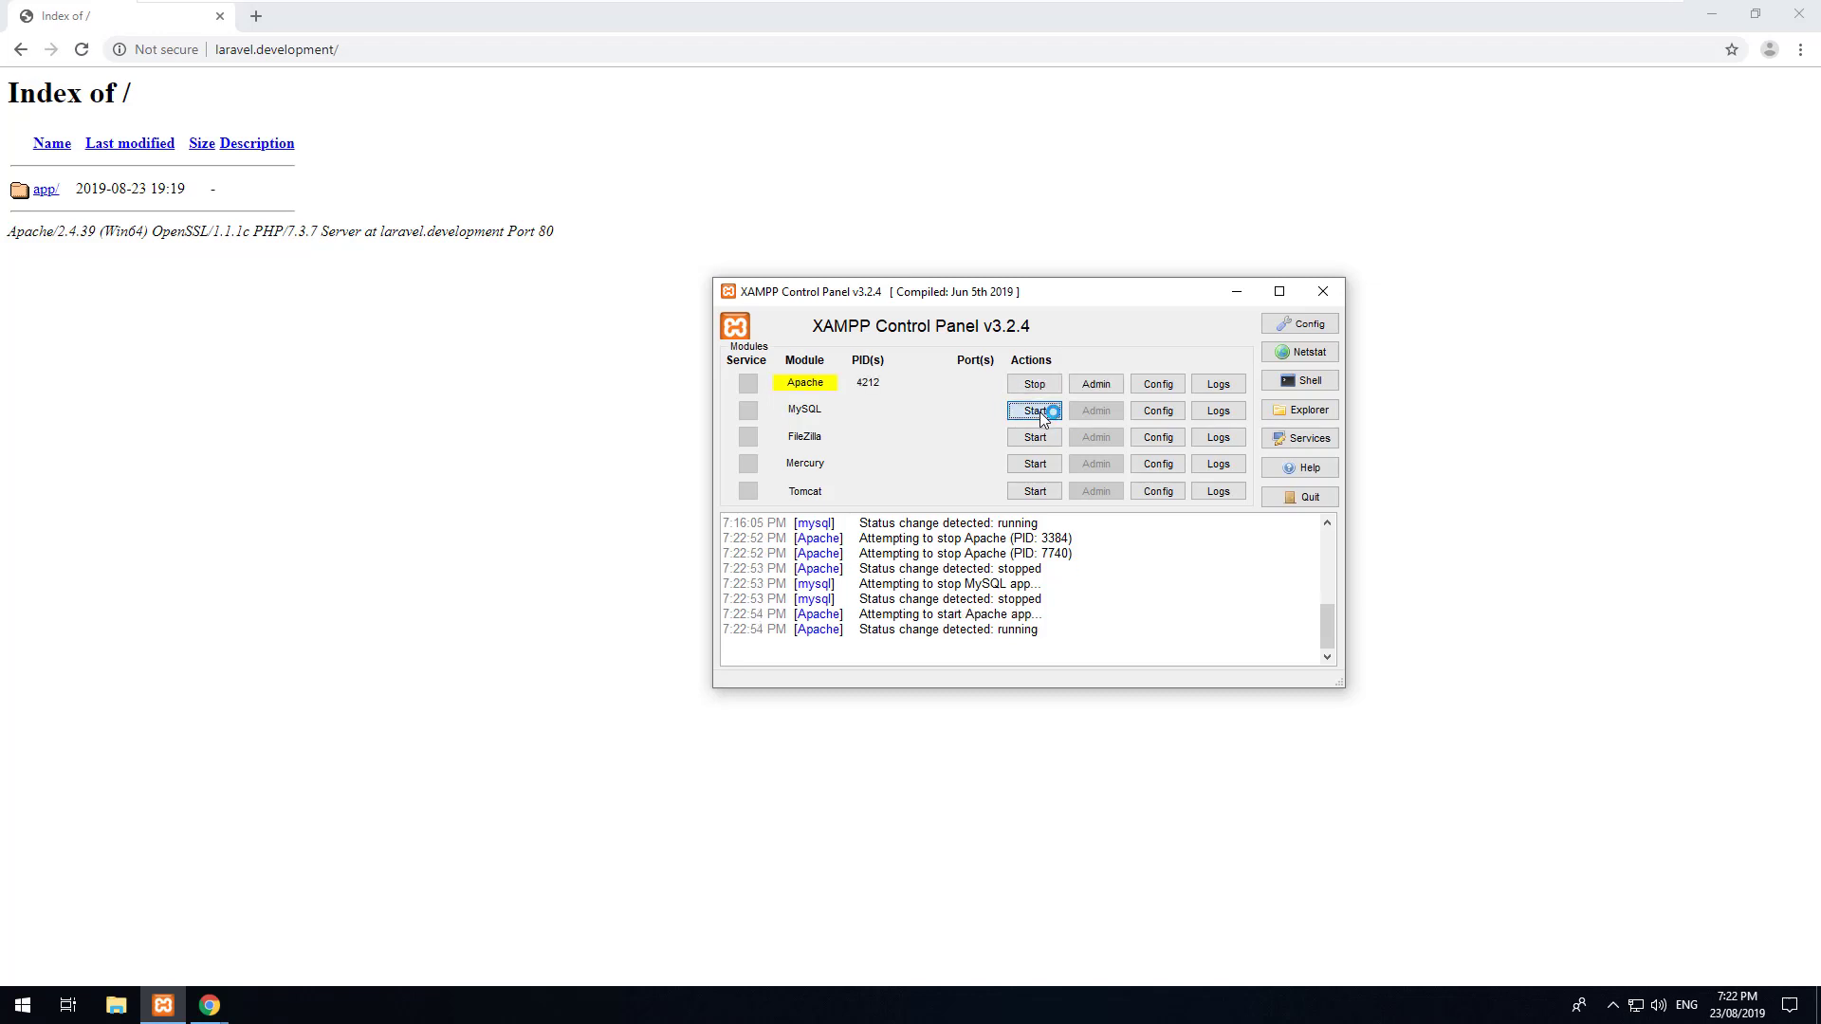
click(82, 51)
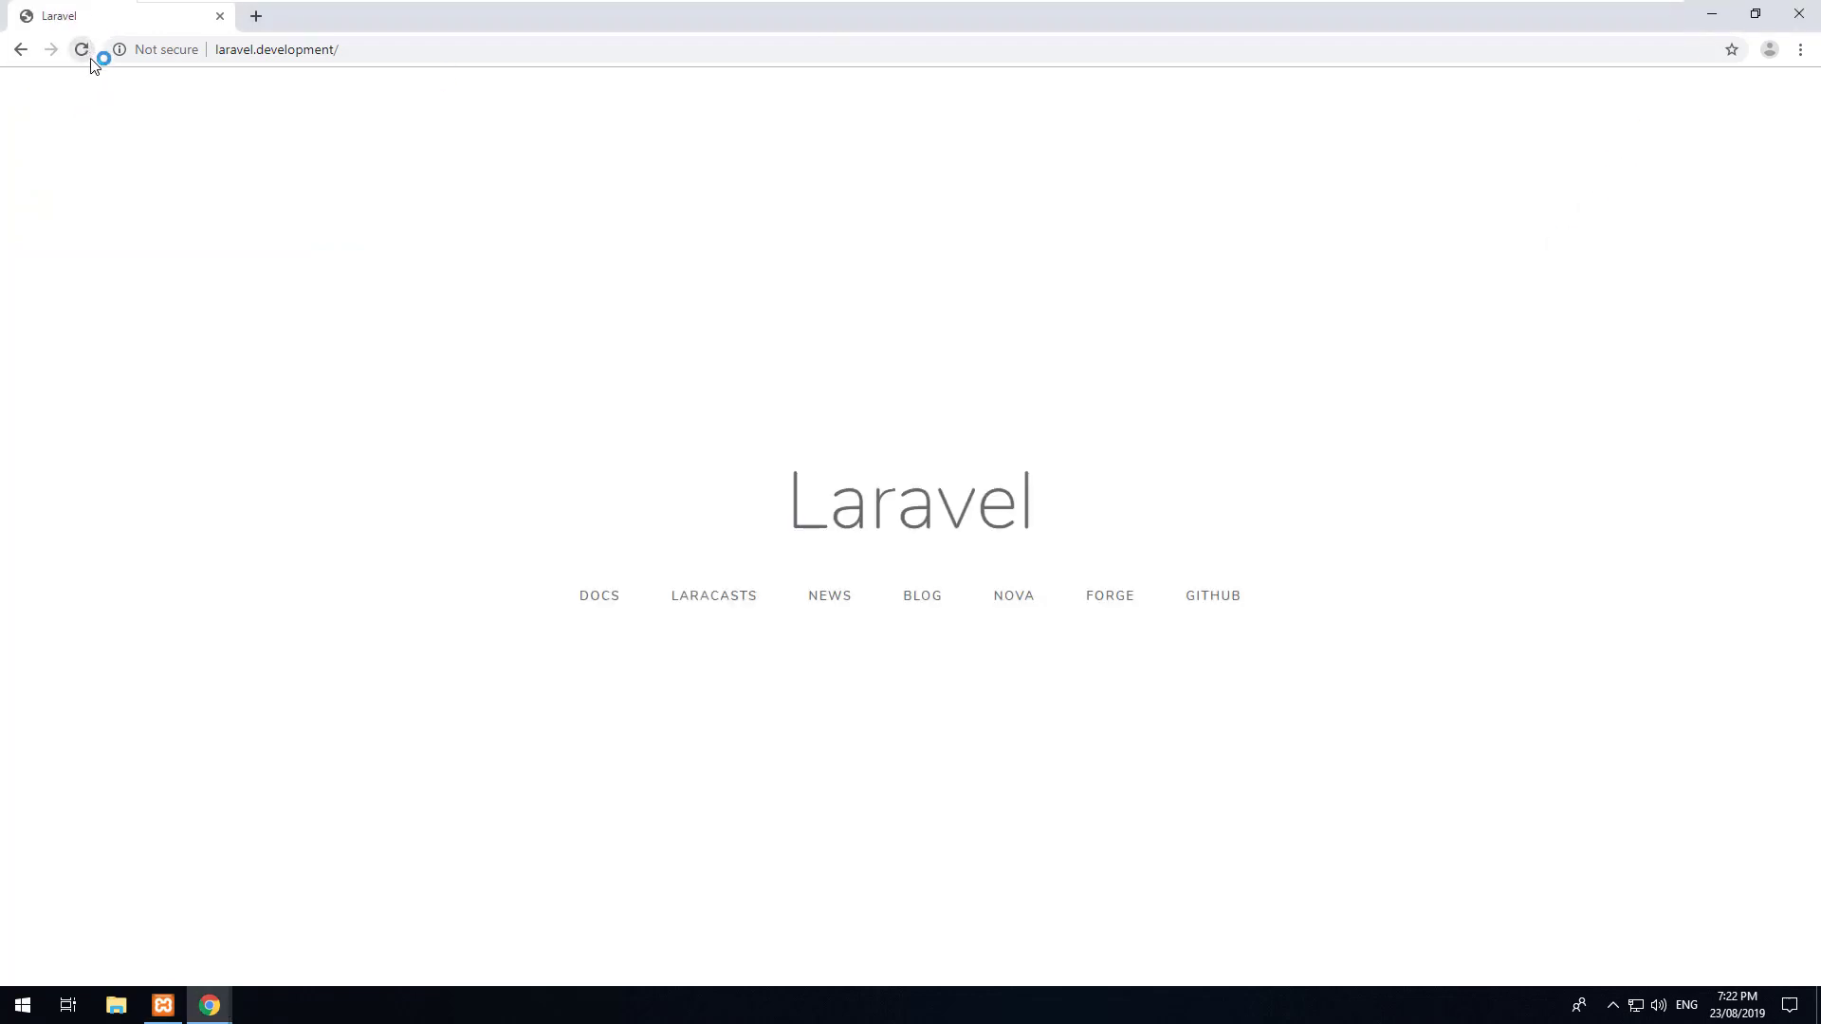
click(370, 49)
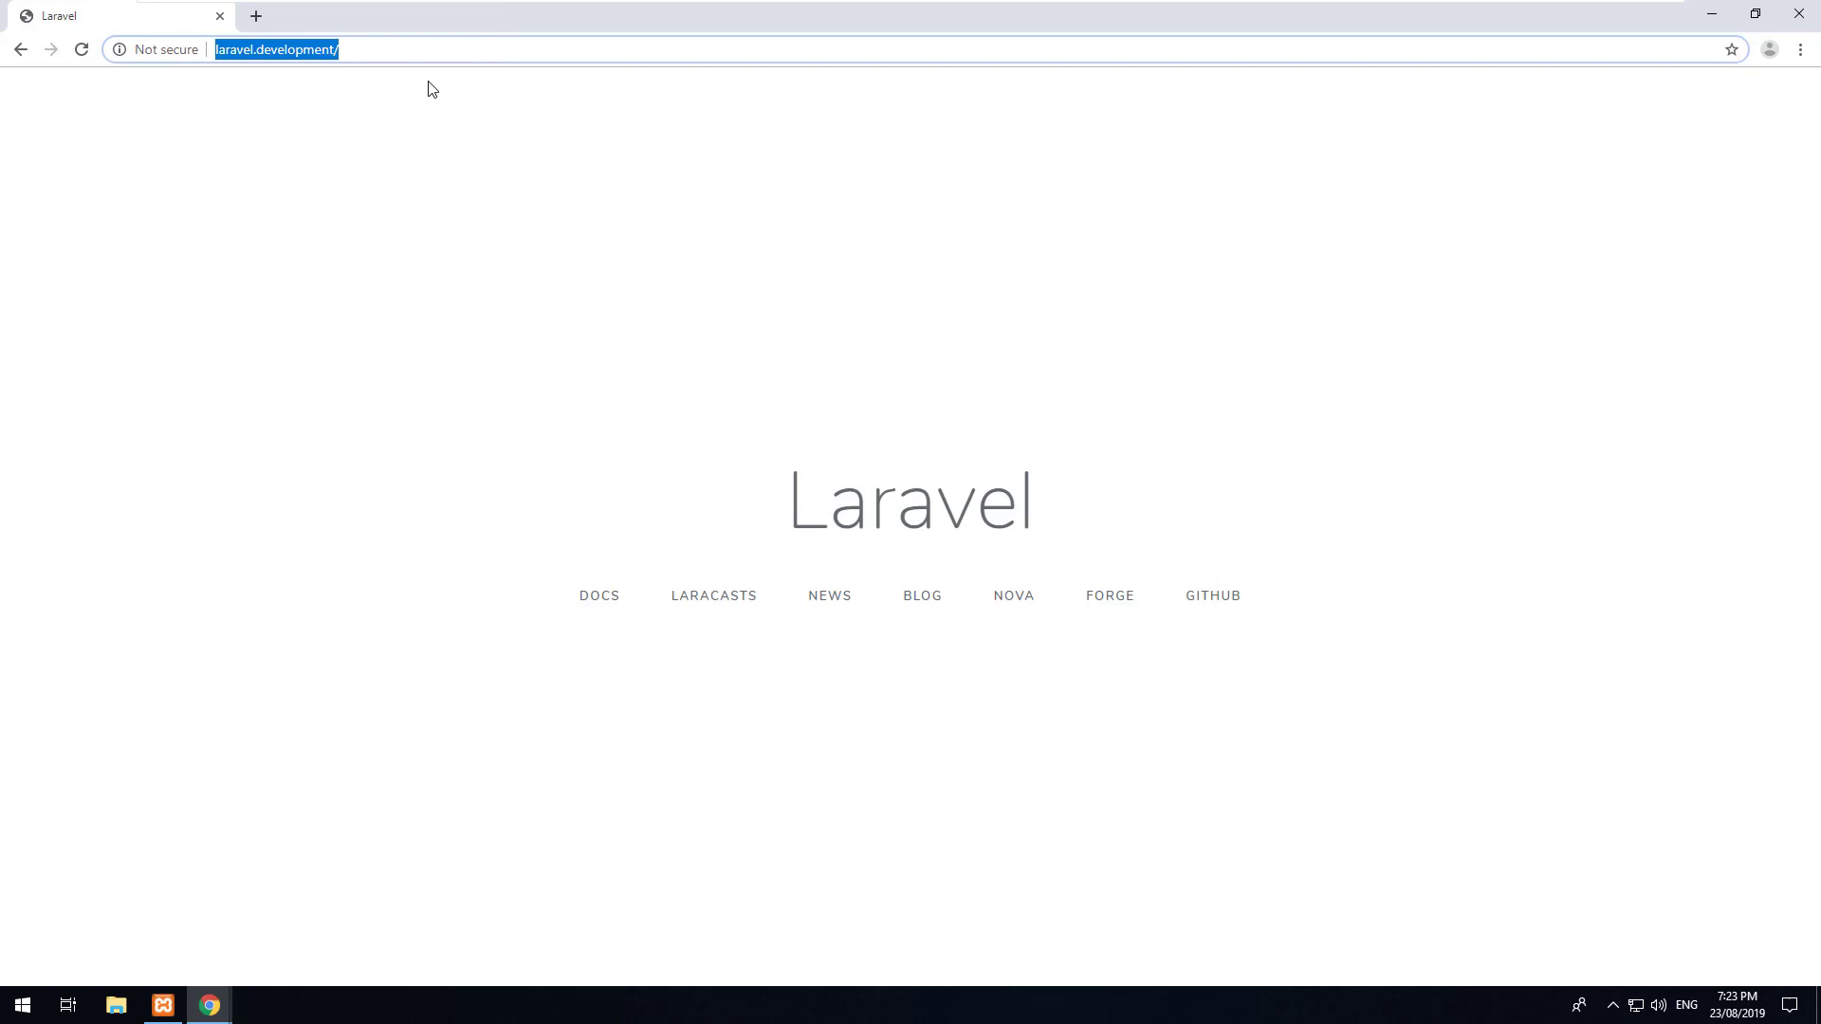
click(403, 55)
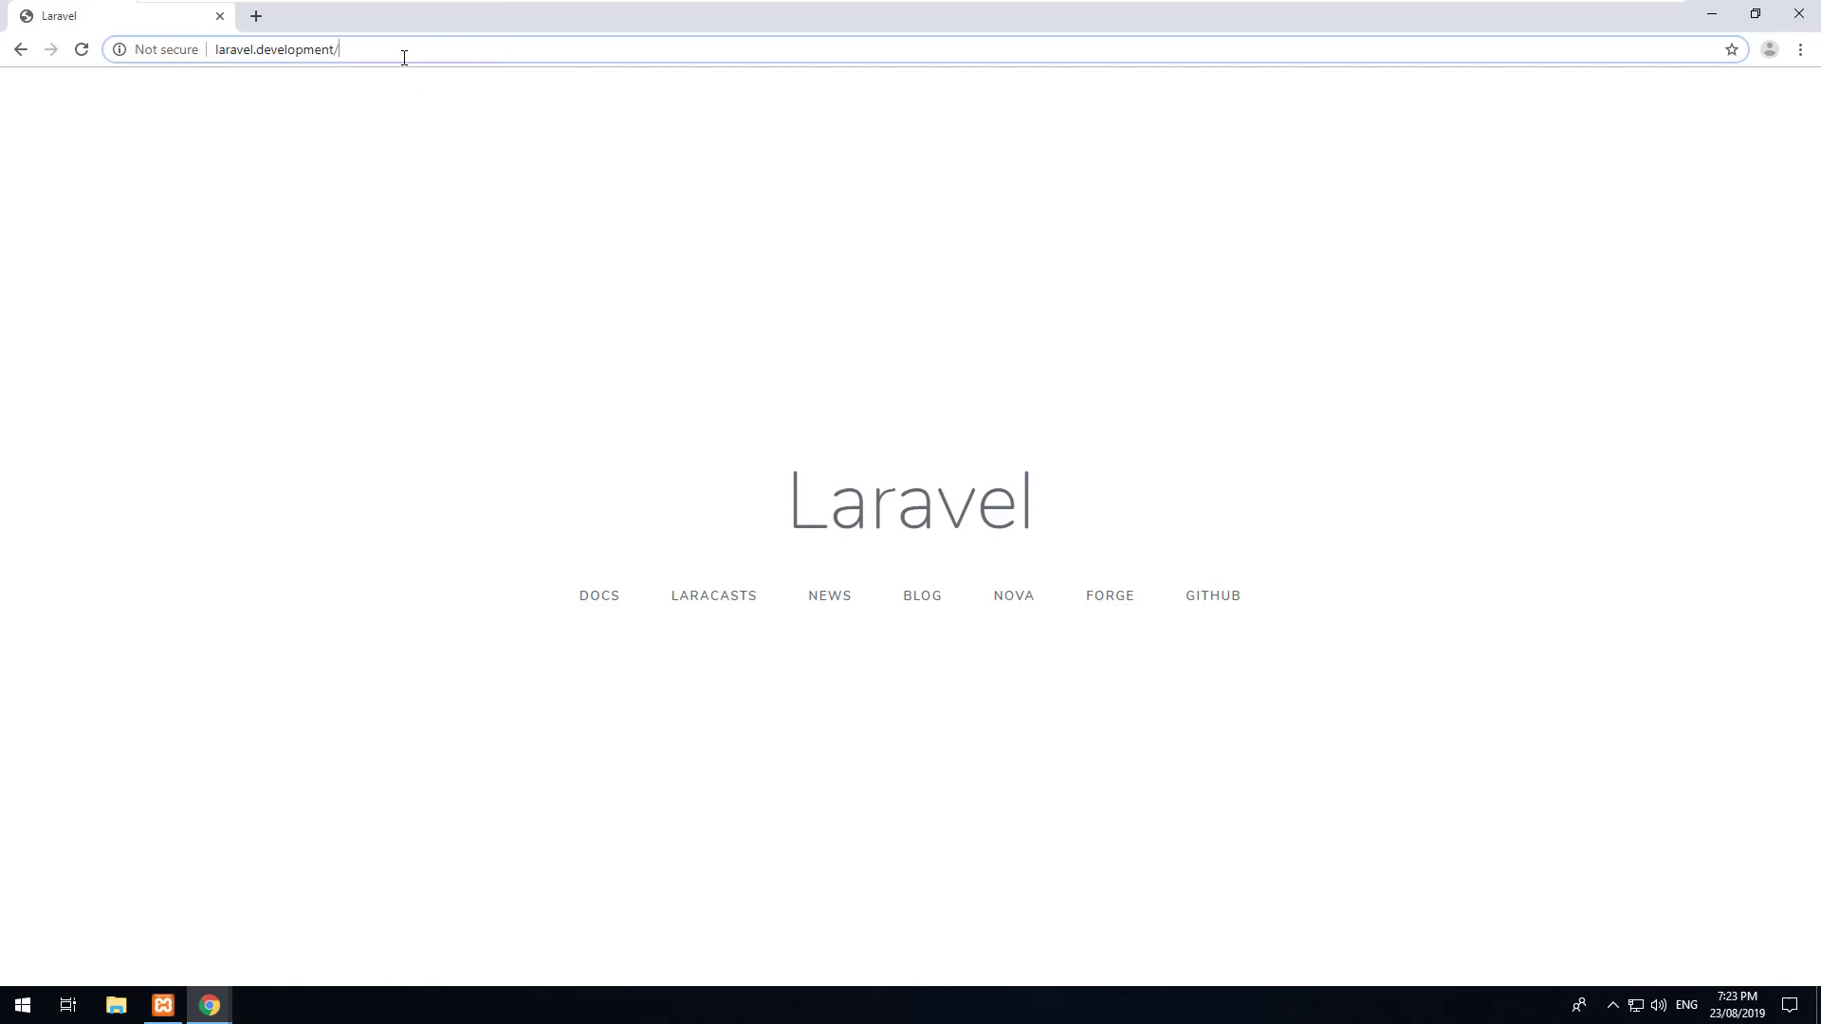